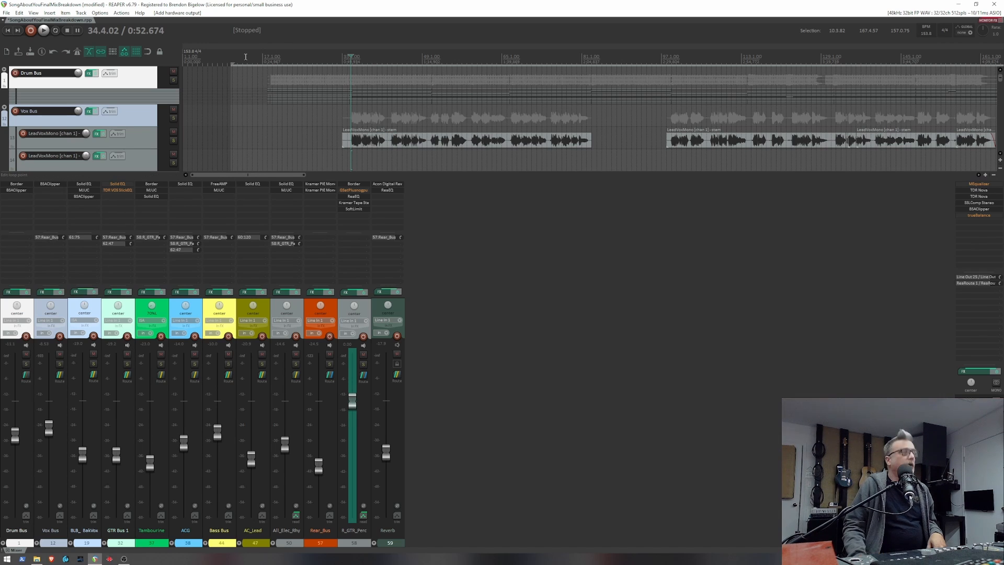
Place the edit cursor at the song's intro around bar 10 and audition the full mix from there.
left_click(230, 87)
key("space")
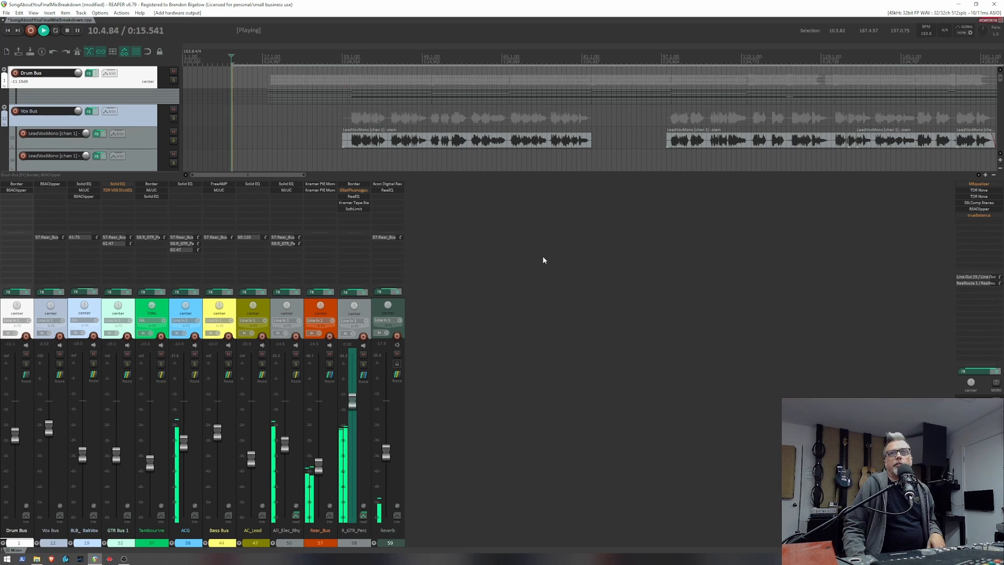
key("space")
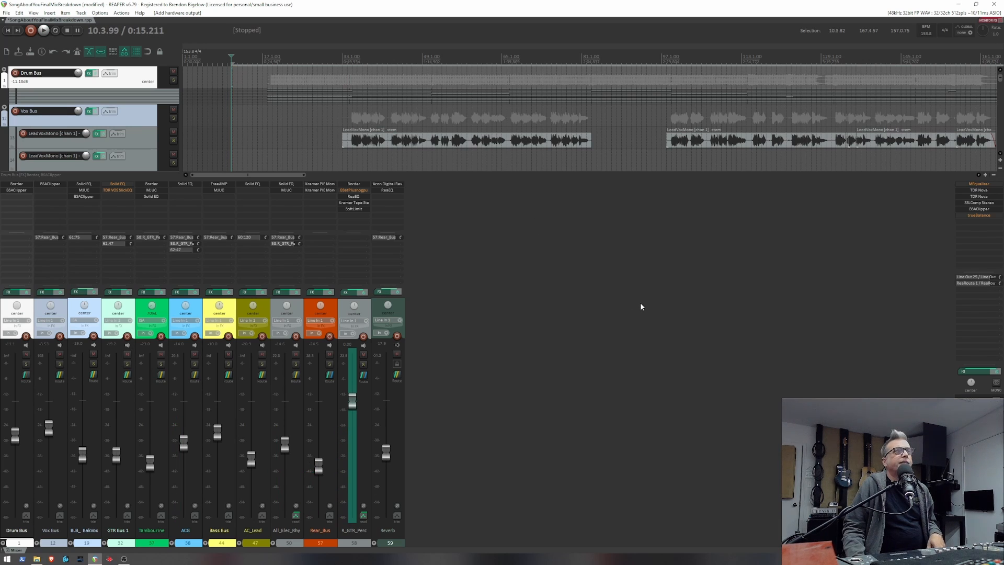
key("space")
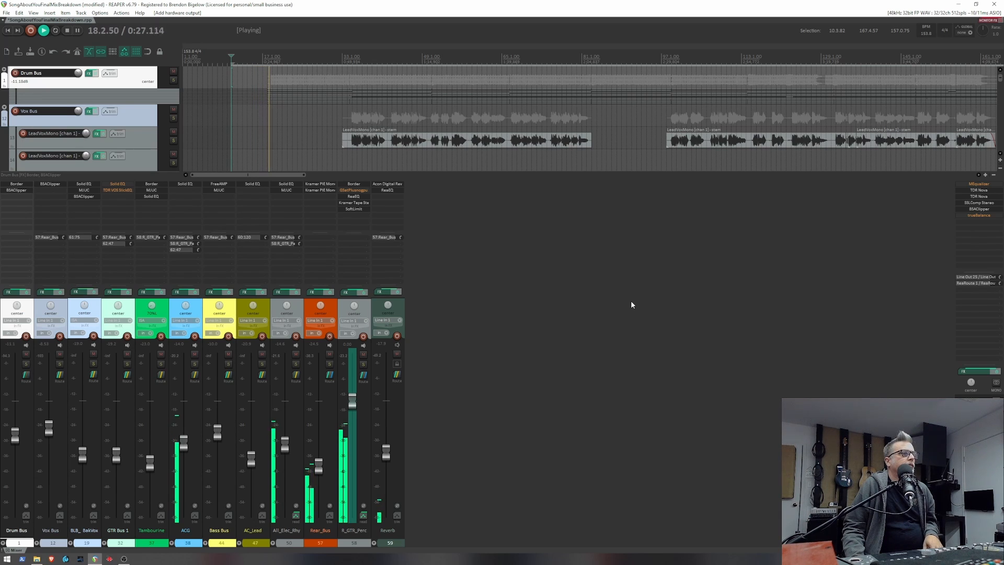
key("space")
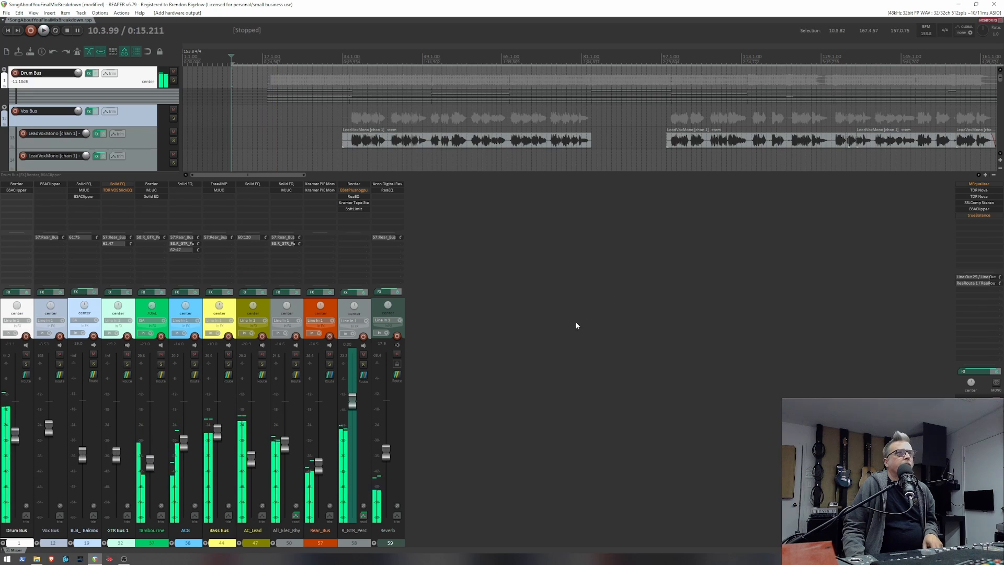
Show the ACG folder's child tracks in the mixer and audition the intro guitar from the edit cursor.
left_click(172, 544)
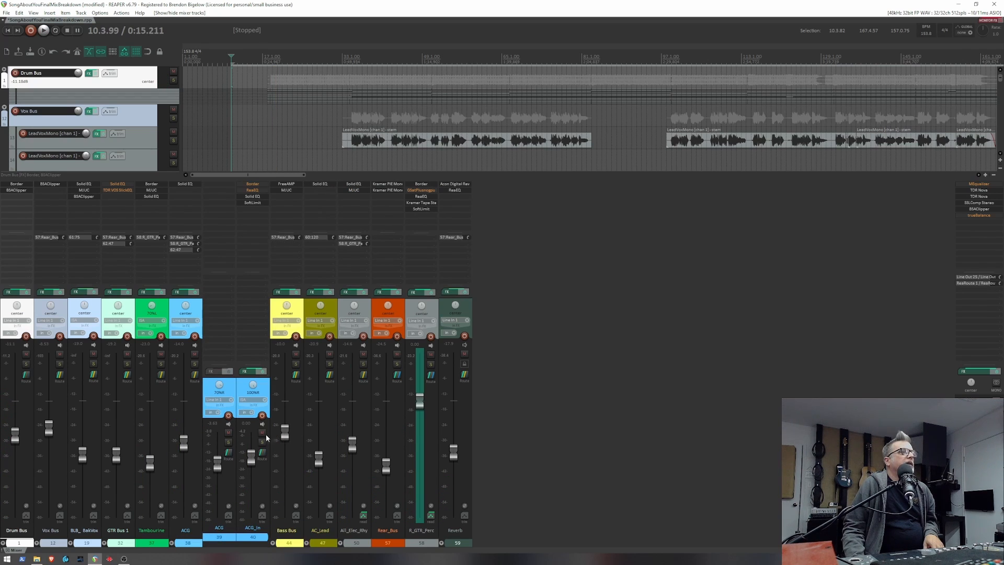
key("space")
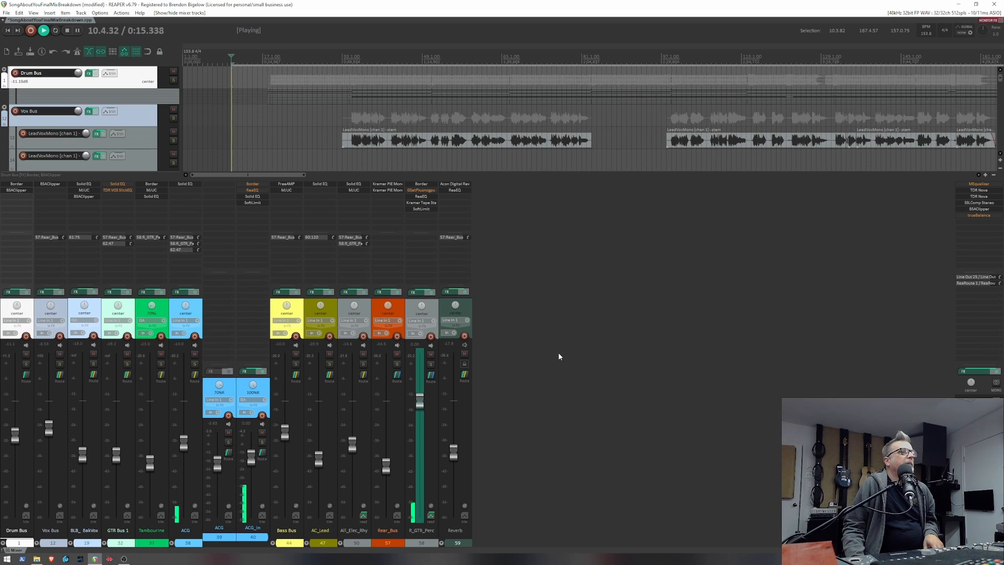
key("space")
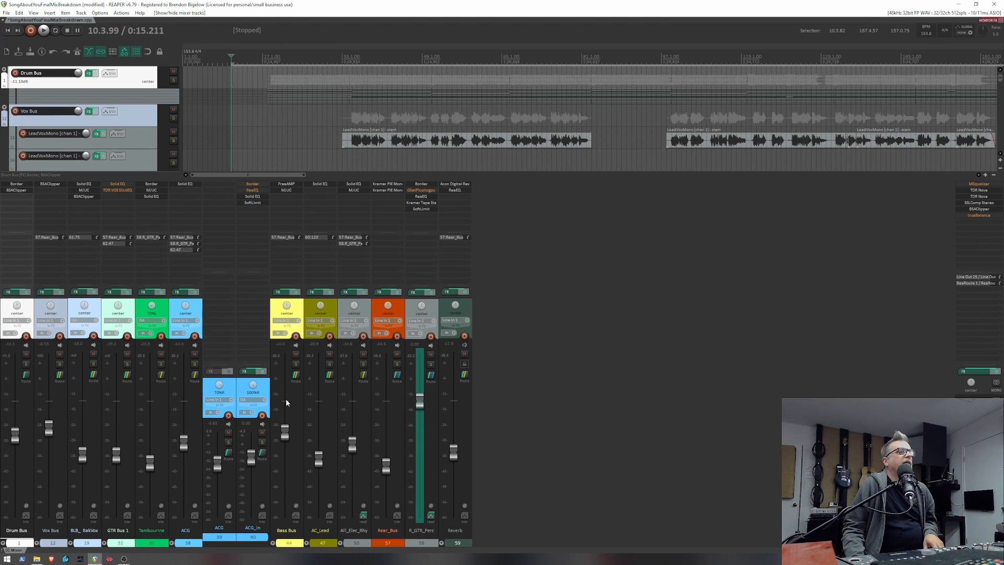
key("space")
key("space")
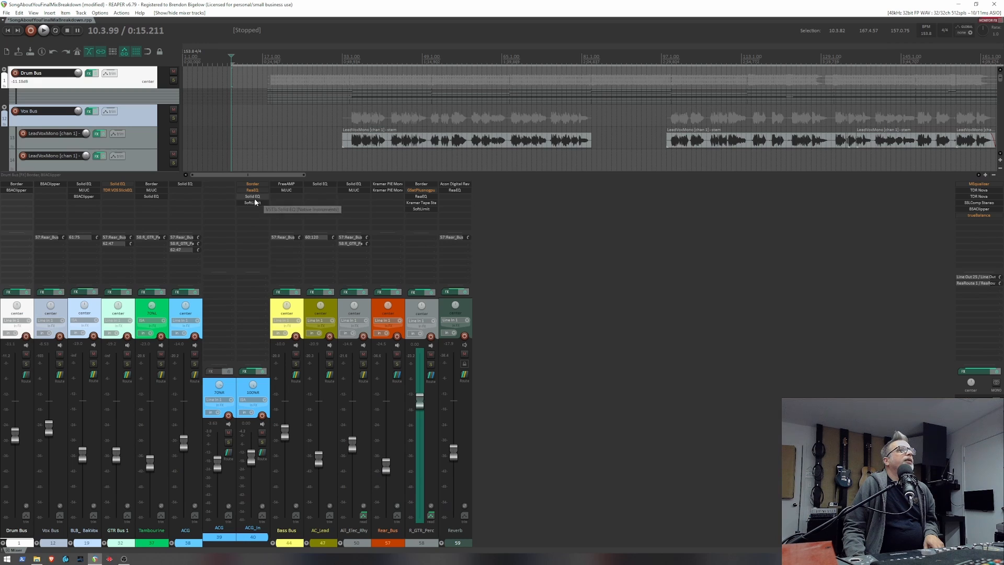
Open the Solid EQ plug-in on the ACG_In track and place its window over the empty mixer area.
left_click(255, 195)
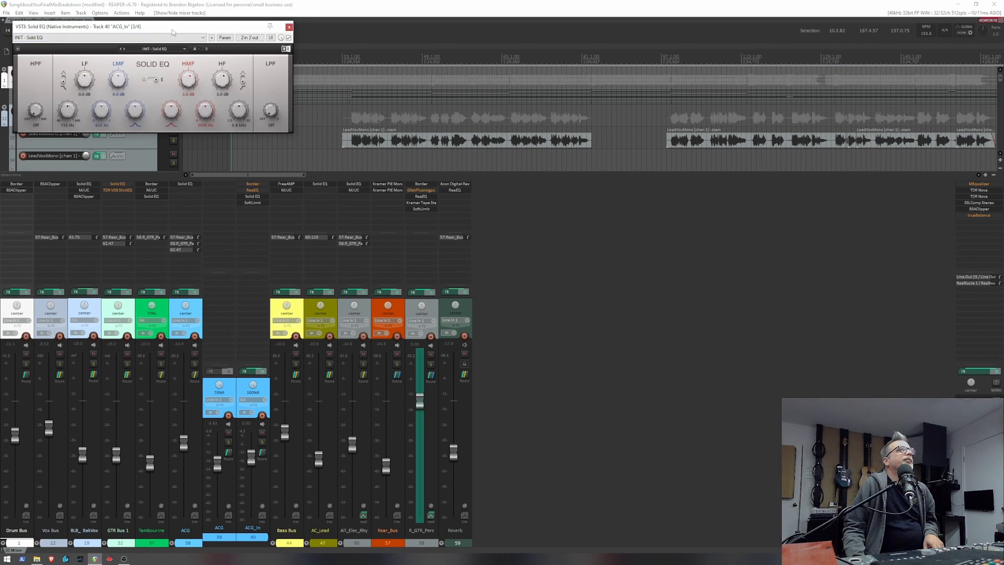
left_click_drag(171, 30, 440, 272)
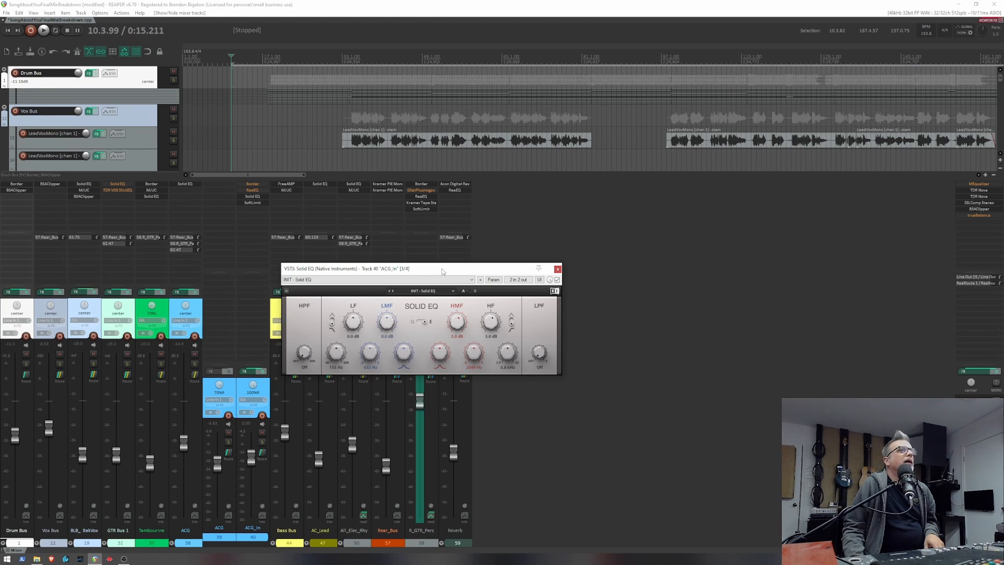
left_click_drag(414, 269, 633, 270)
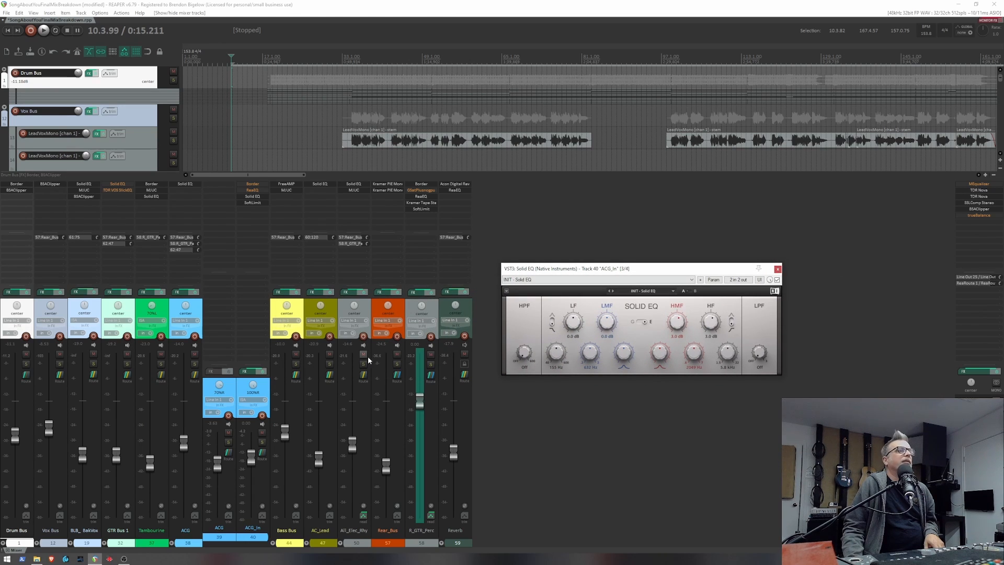
Open ReaEQ from the ACG_In effects chain in its own floating window and enlarge it, leaving the chain window closed.
left_click(265, 387)
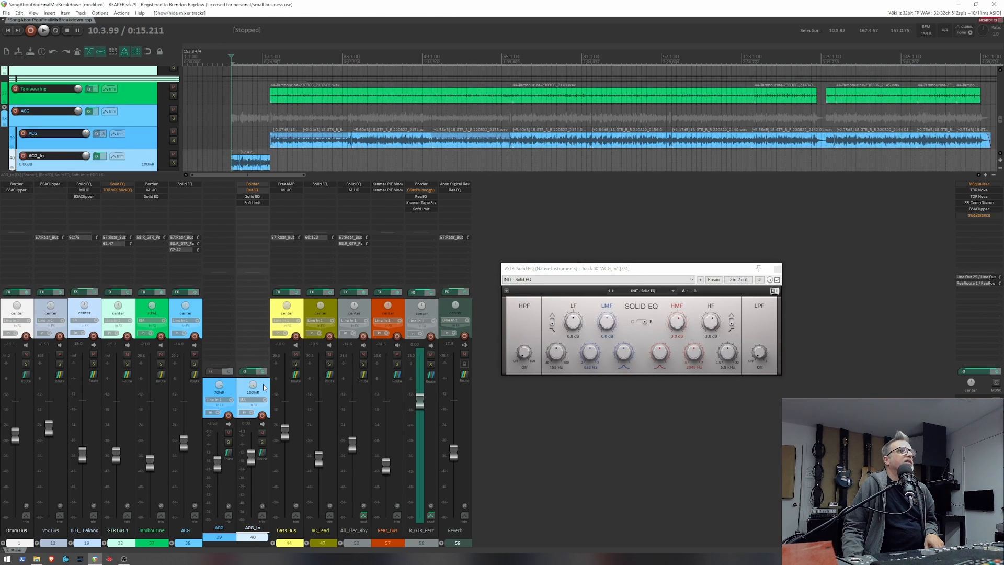
key("f")
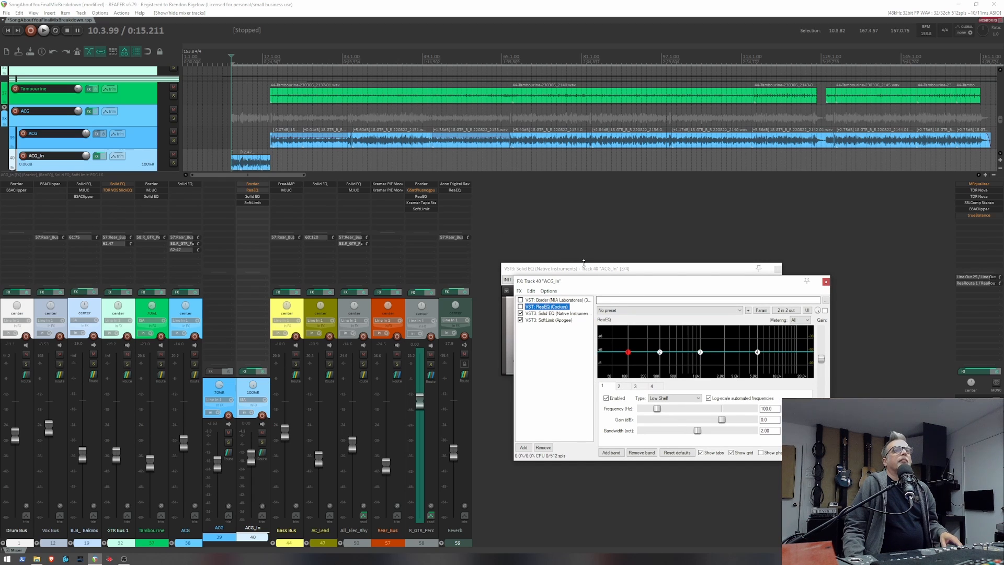
left_click_drag(583, 281, 148, 212)
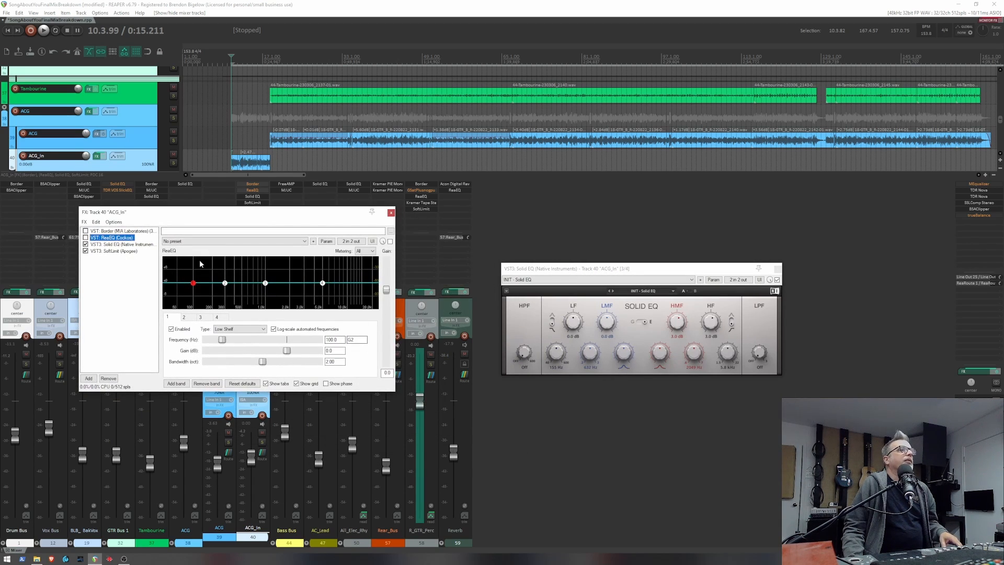
double_click(109, 238)
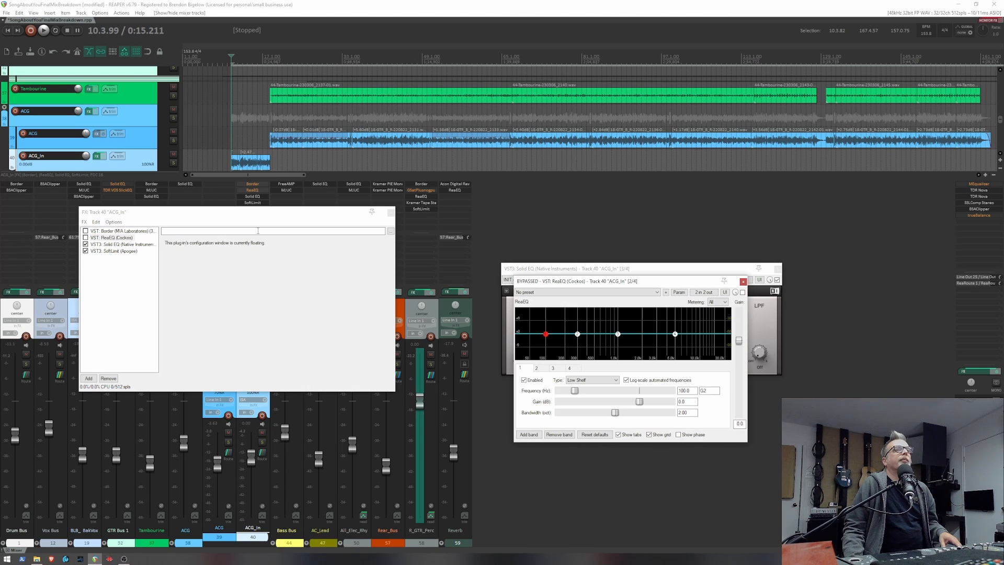
left_click(392, 212)
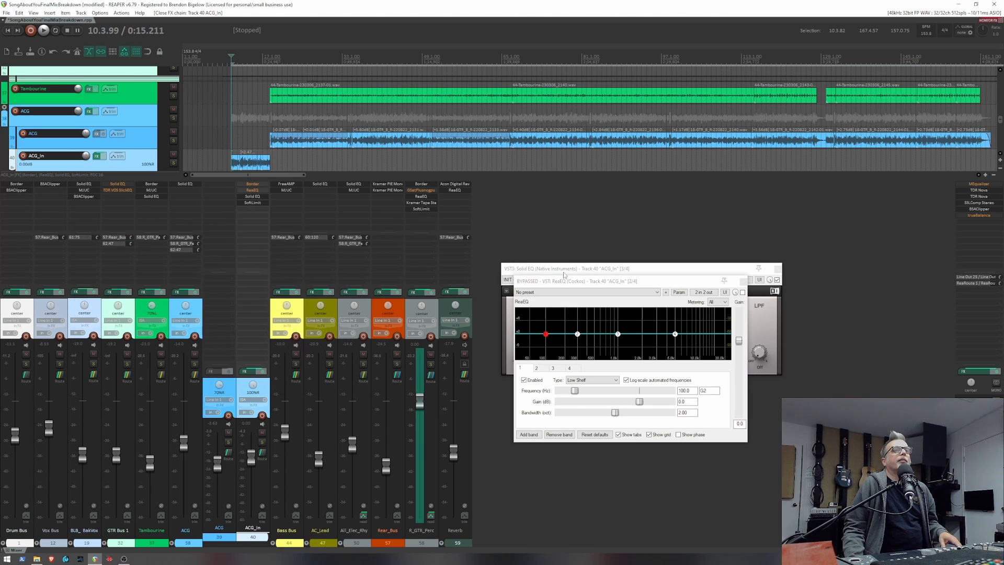
left_click_drag(596, 282, 222, 125)
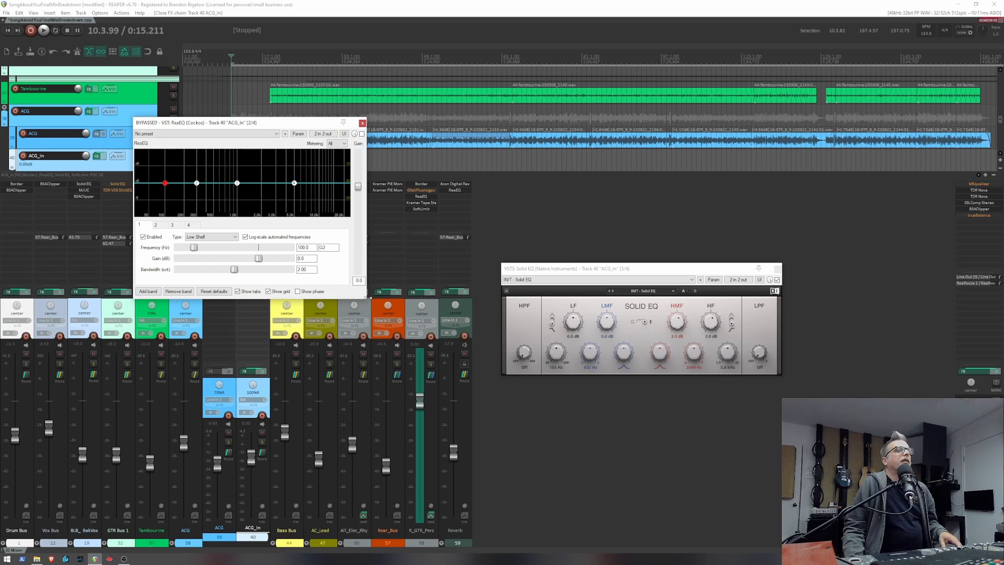
left_click_drag(366, 299, 700, 469)
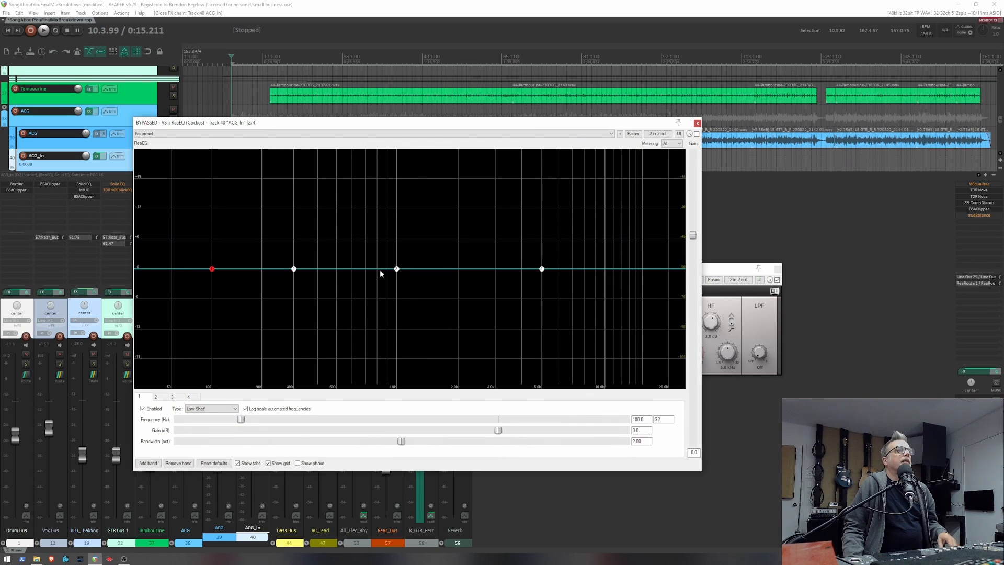
Boost ReaEQ band 3 by about 9.2 dB at about 1332 Hz with a bandwidth of 1.60 octaves.
left_click_drag(397, 274, 424, 229)
scroll(424, 230, "up", 2)
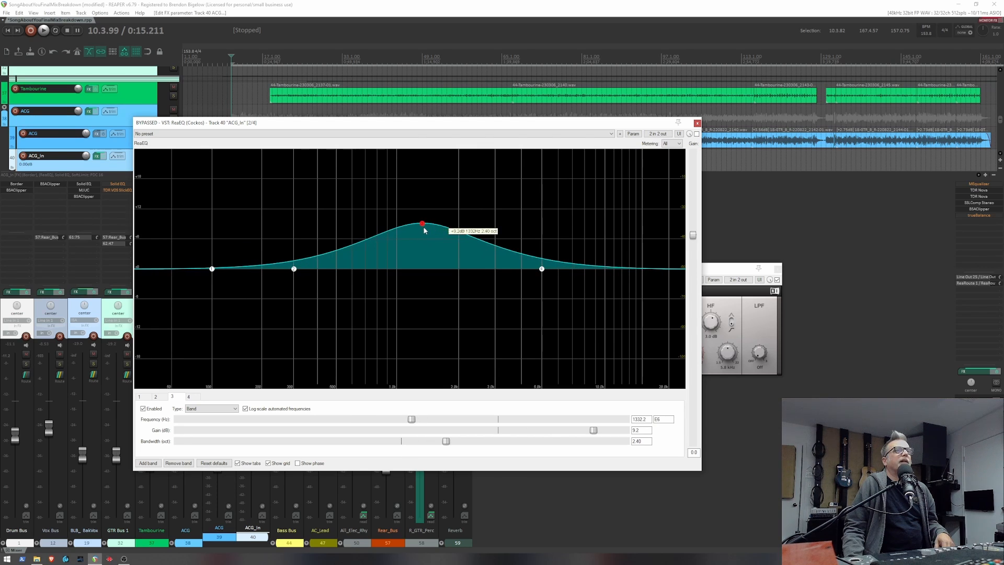
scroll(424, 230, "down", 6)
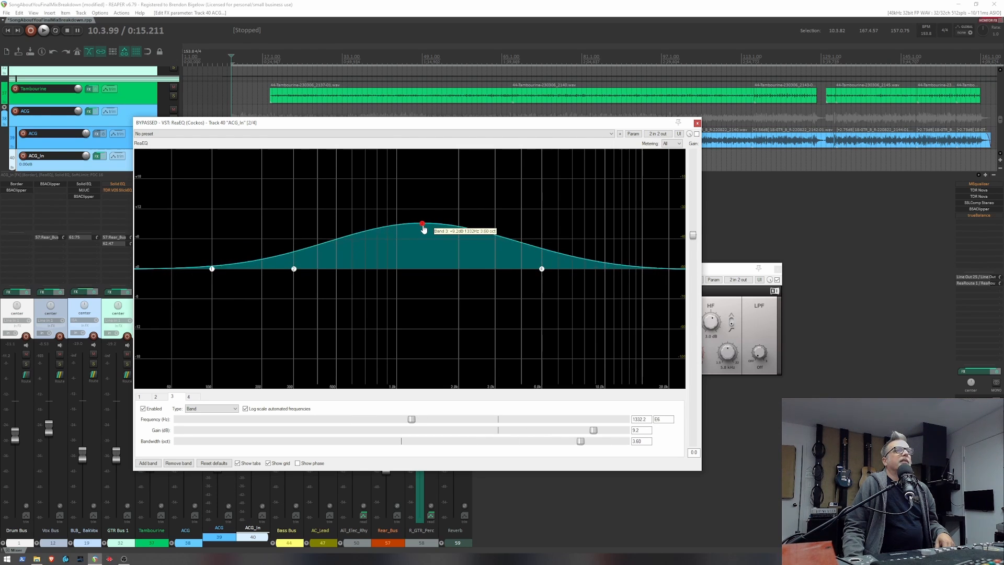
scroll(424, 230, "up", 2)
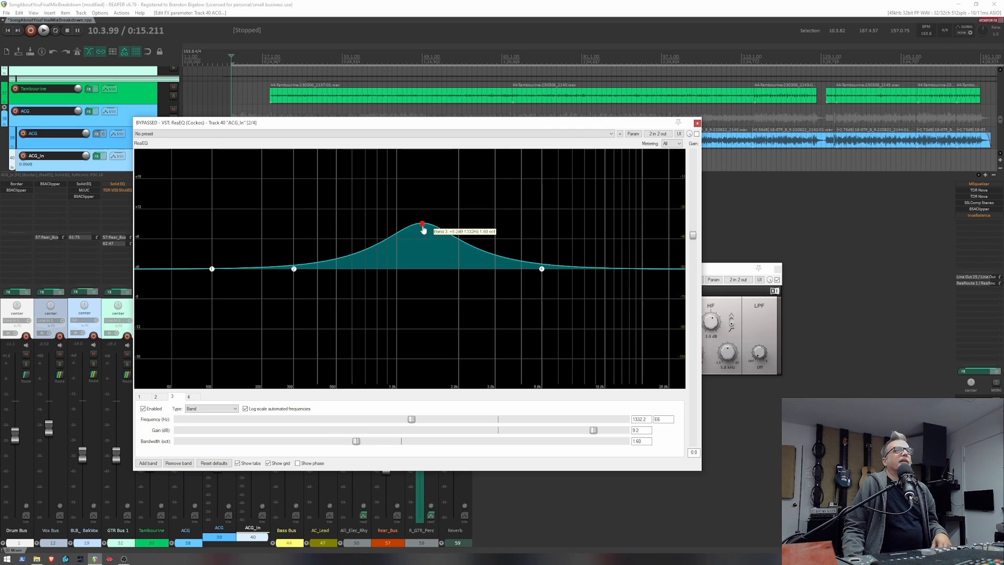
Audition the ReaEQ boost on ACG_In with the plug-in enabled, bypass it again and close its window.
left_click(697, 135)
key("space")
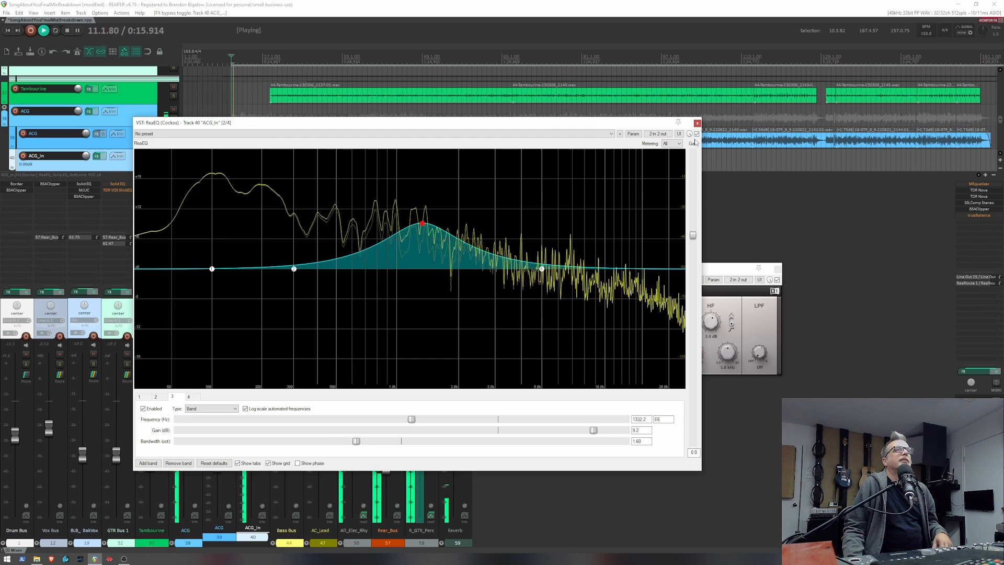
key("space")
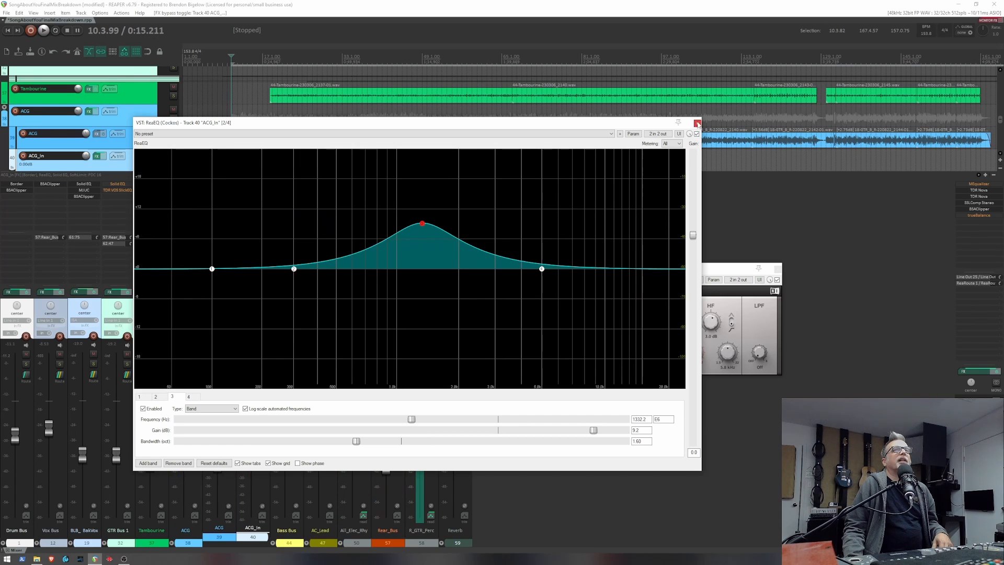
left_click(697, 134)
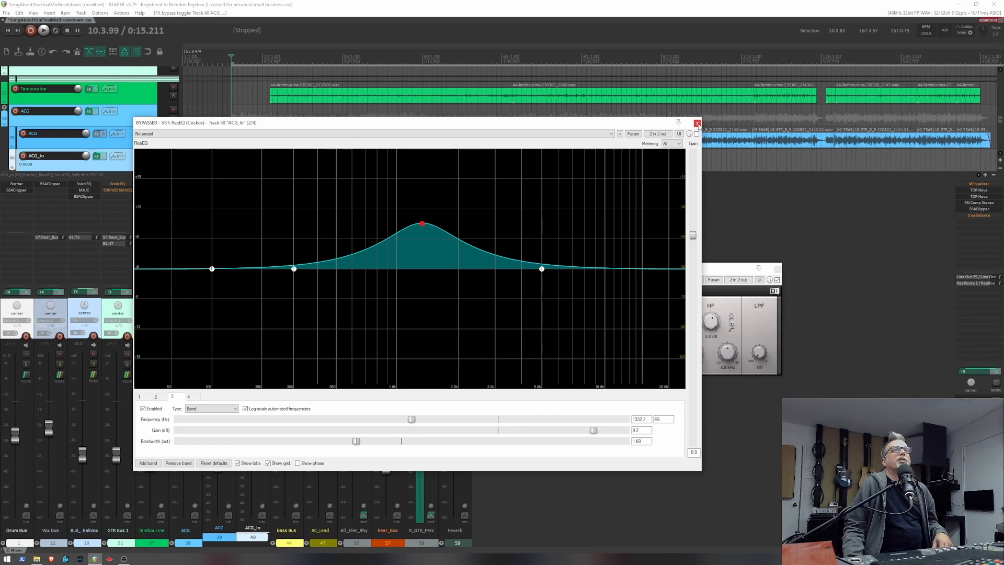
left_click(698, 124)
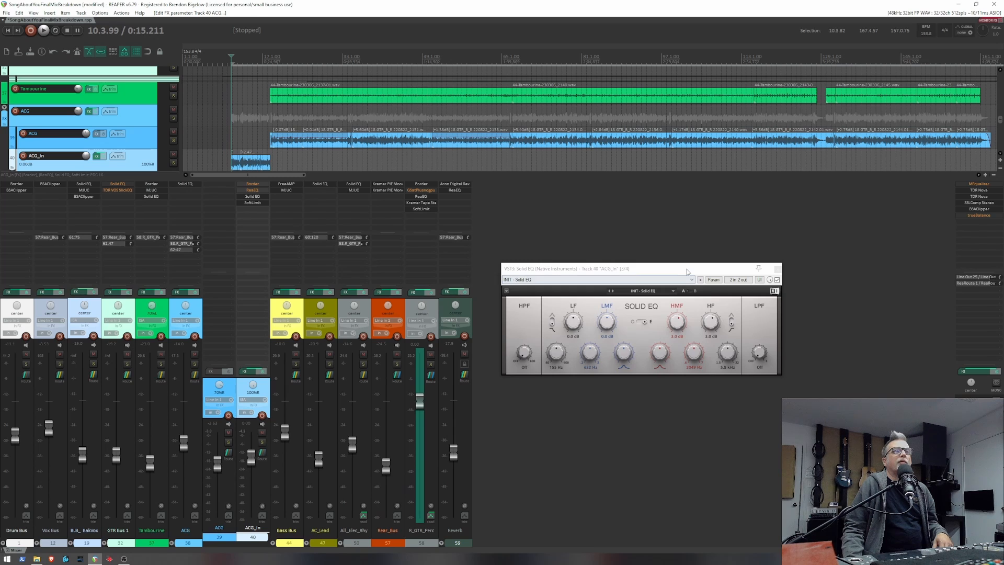
Add the VST3 version of TDR VOS SlickEQ to the ACG_In track and arrange its window beside Solid EQ.
left_click_drag(687, 271, 704, 234)
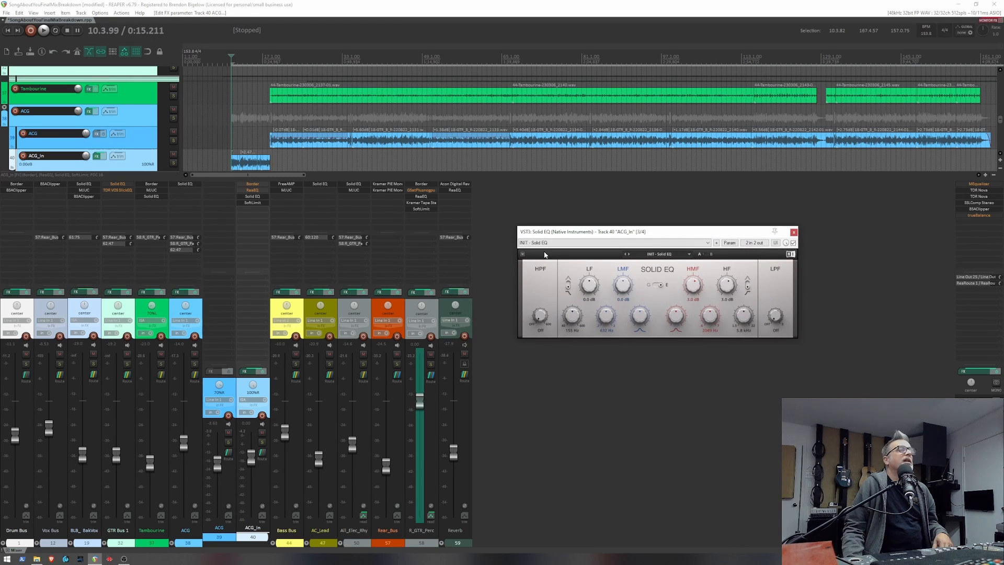
double_click(253, 212)
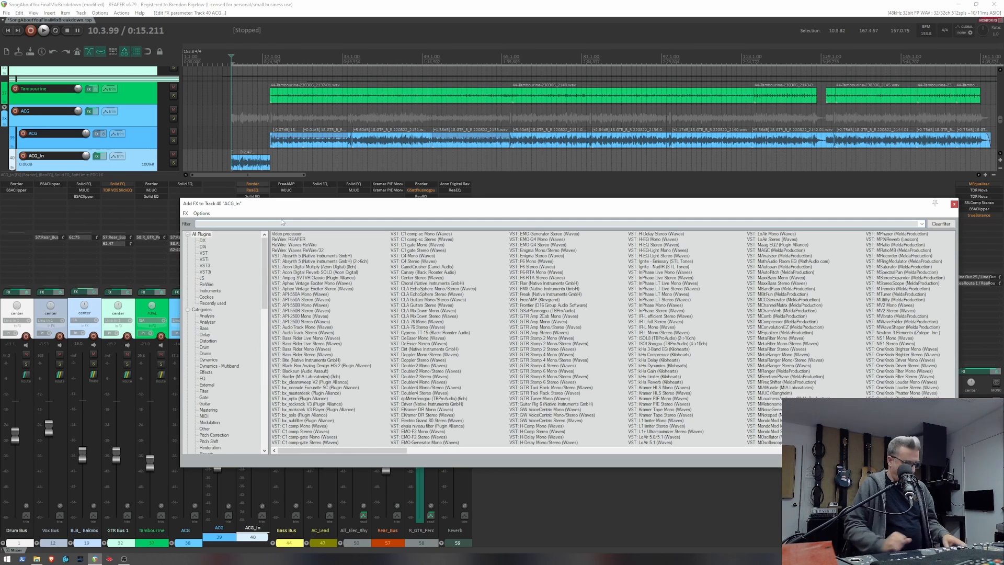
type("slick")
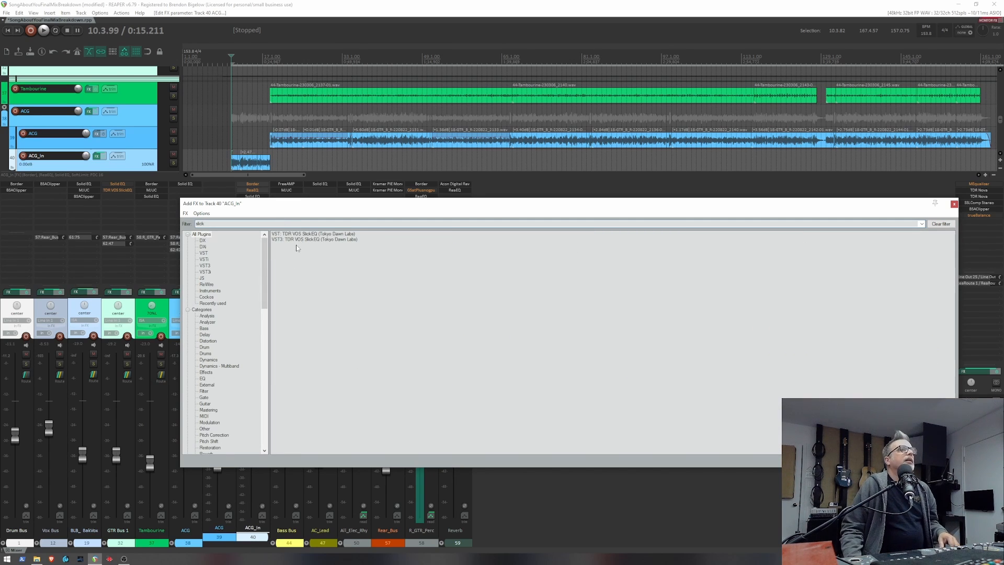
left_click(298, 239)
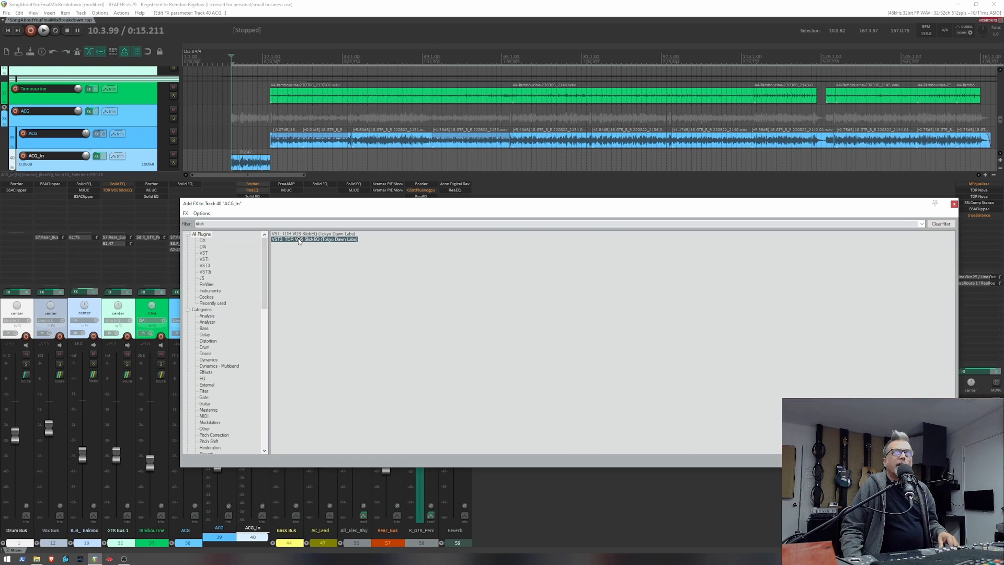
double_click(299, 239)
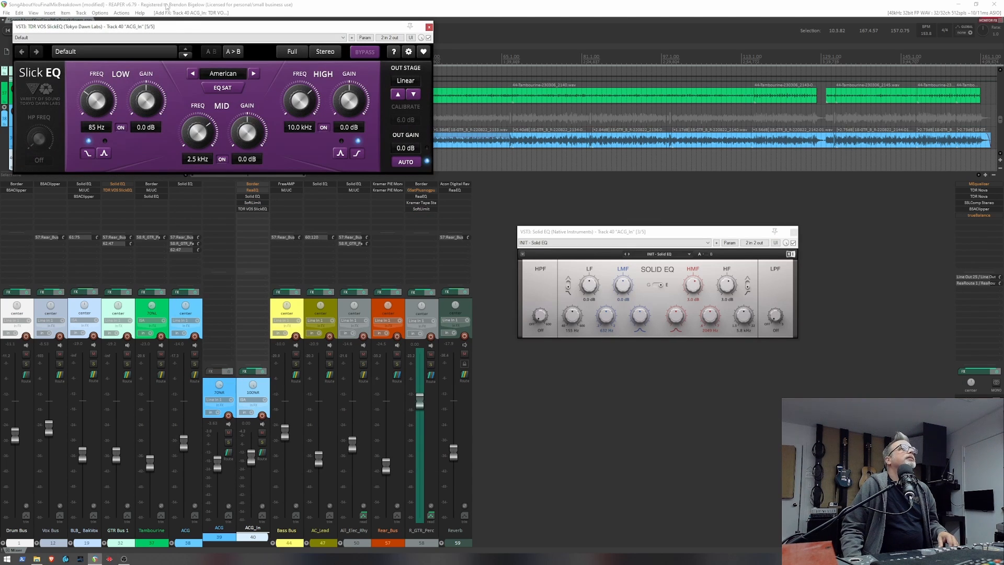
left_click_drag(196, 28, 230, 241)
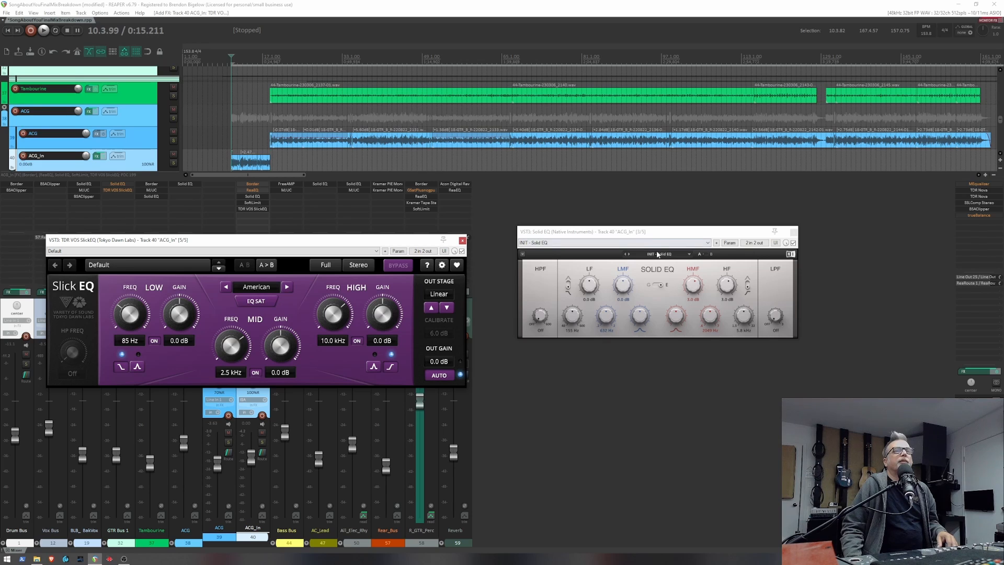
left_click_drag(660, 235, 668, 246)
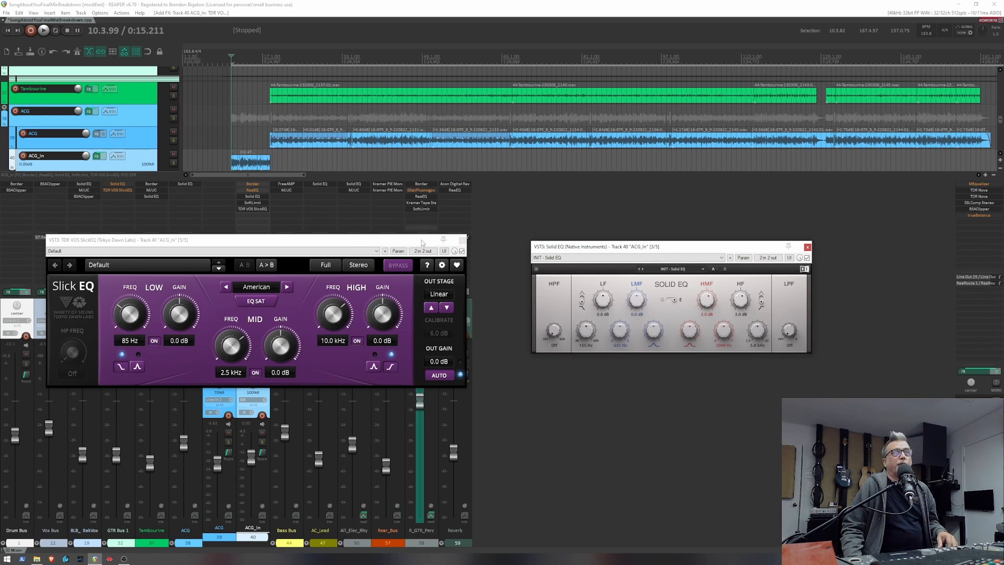
Close TDR VOS SlickEQ and remove it from the ACG_In track, keeping the Solid EQ window in the empty mixer area.
left_click(463, 241)
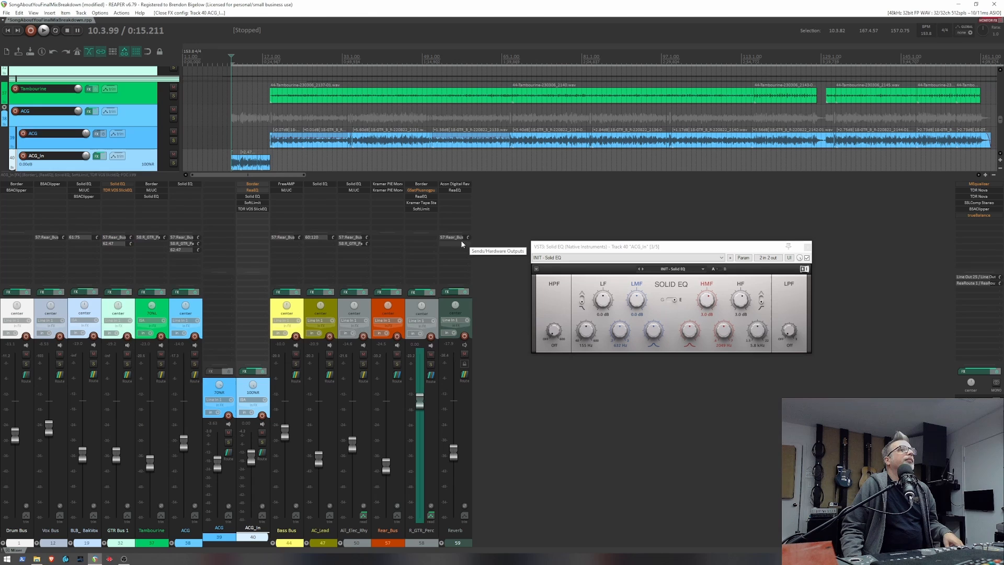
left_click(256, 209, "alt")
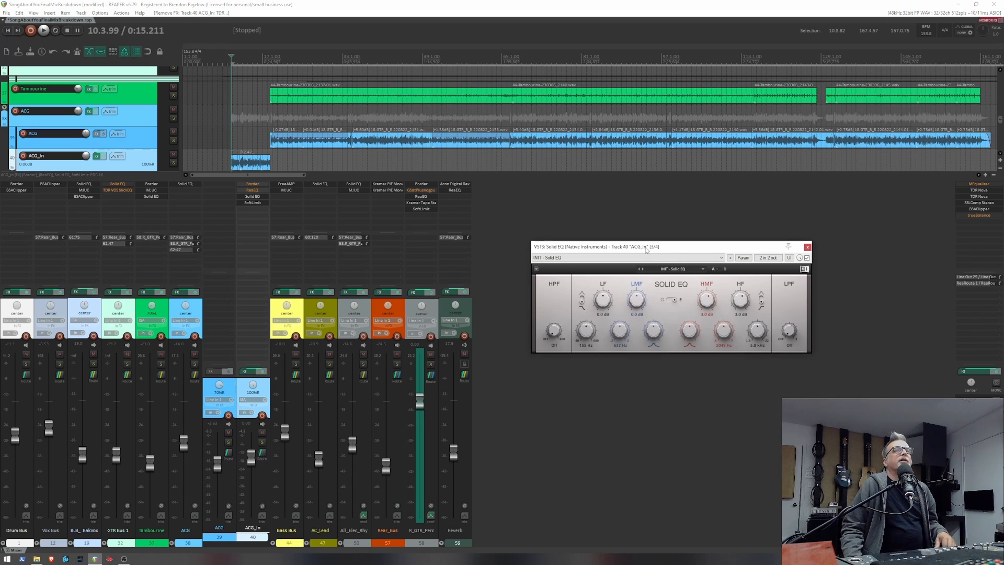
left_click_drag(647, 247, 615, 226)
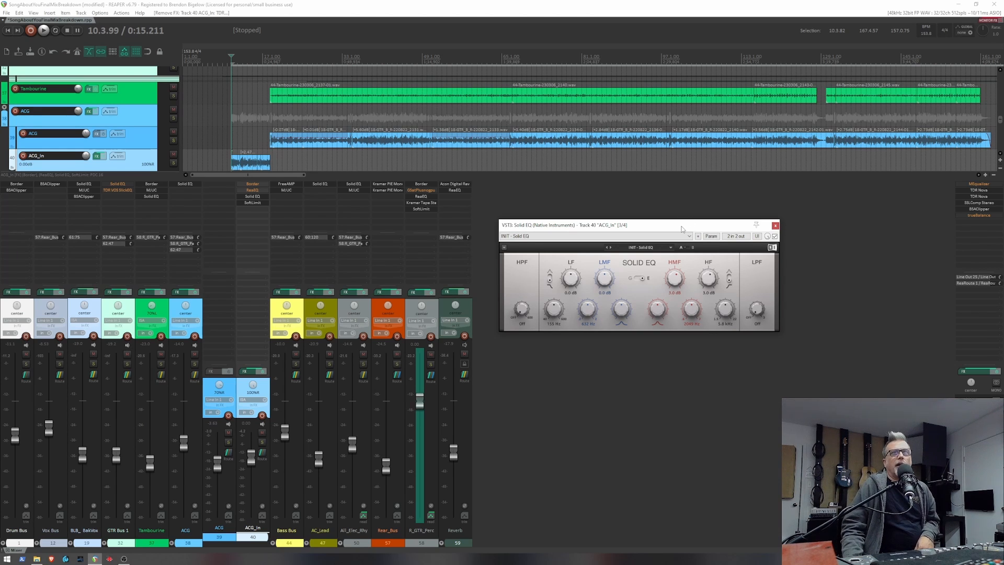
Close the Solid EQ window and audition the intro with ACG_In soloed and again with the solo removed.
left_click_drag(682, 229, 701, 229)
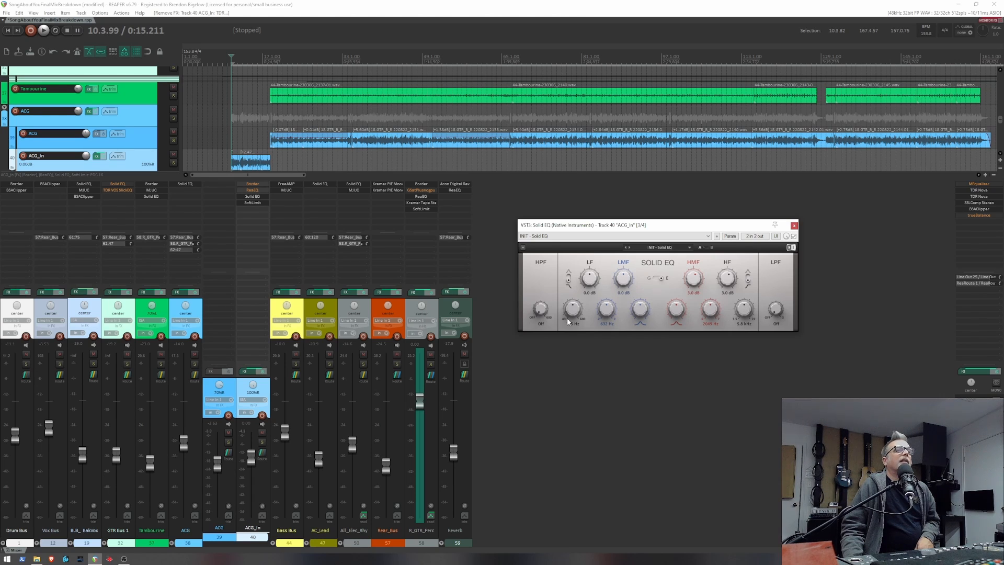
left_click(795, 227)
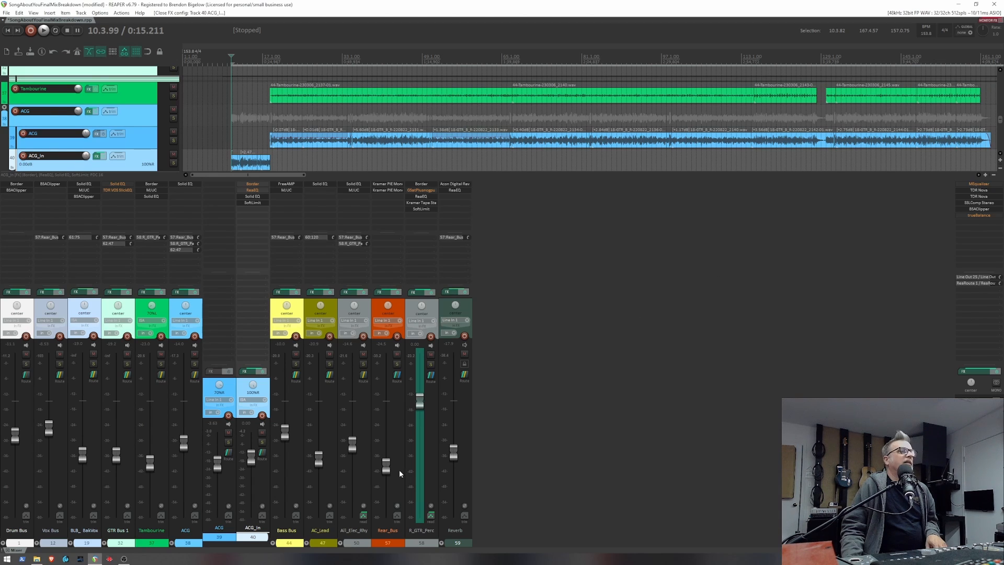
left_click(261, 442)
key("space")
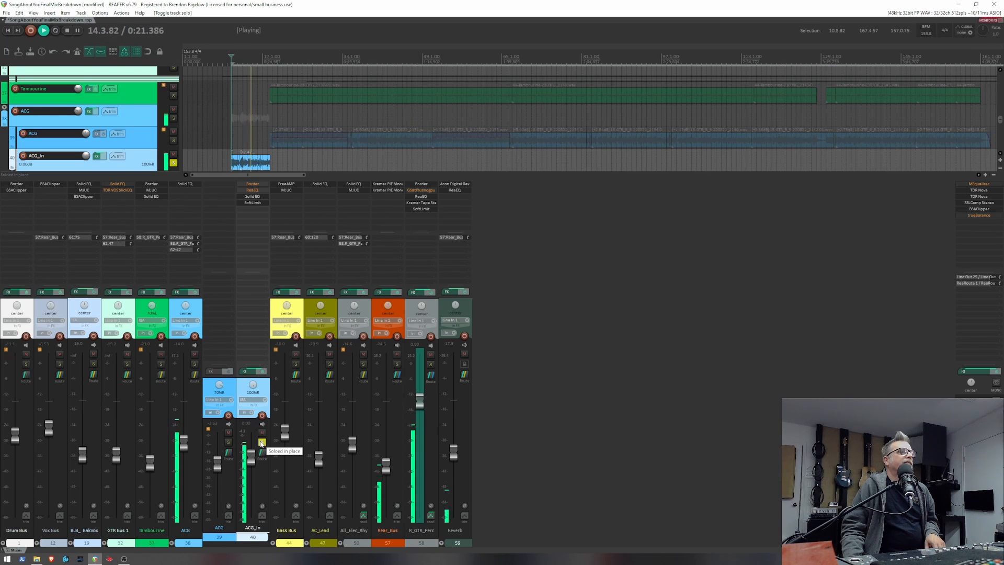
key("space")
left_click(262, 443)
key("space")
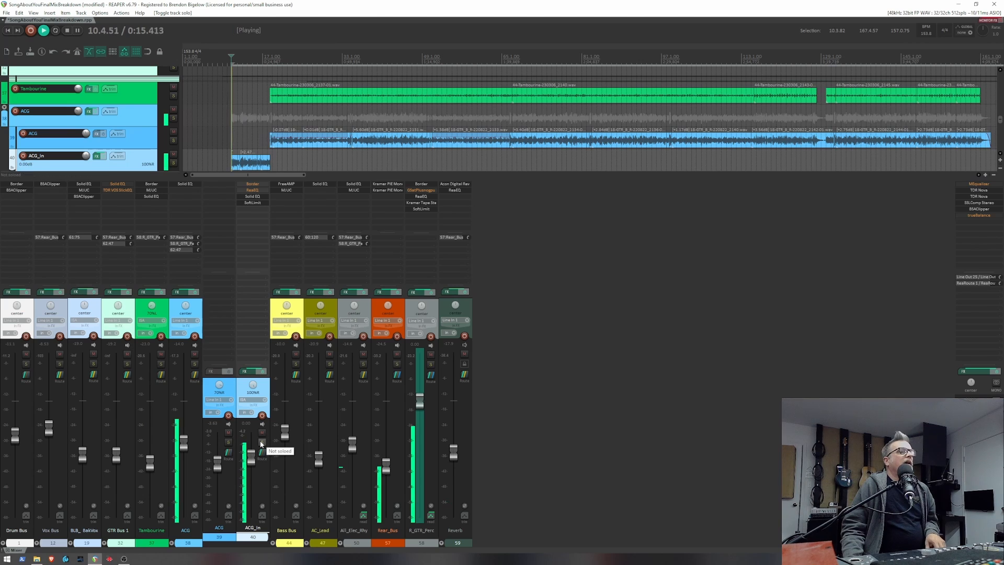
key("space")
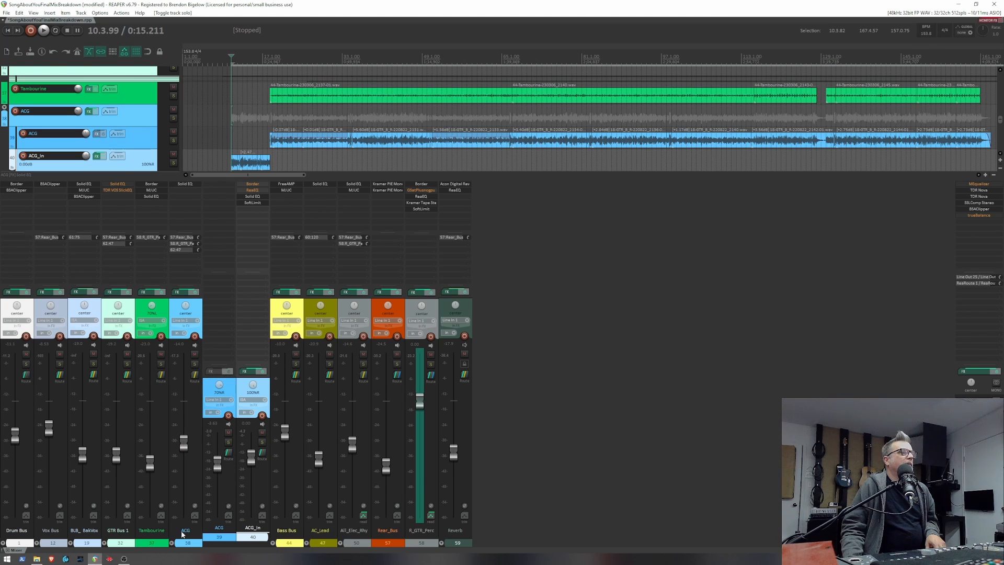
Hide the ACG child tracks in the mixer and show the All_Elec_Rhy child tracks while the intro plays.
left_click(173, 544)
key("space")
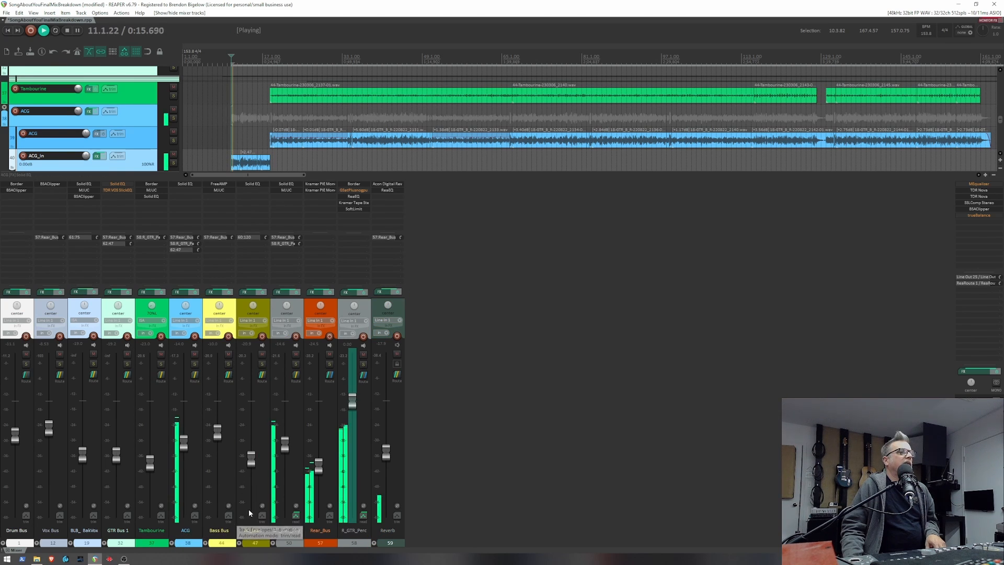
left_click(274, 544)
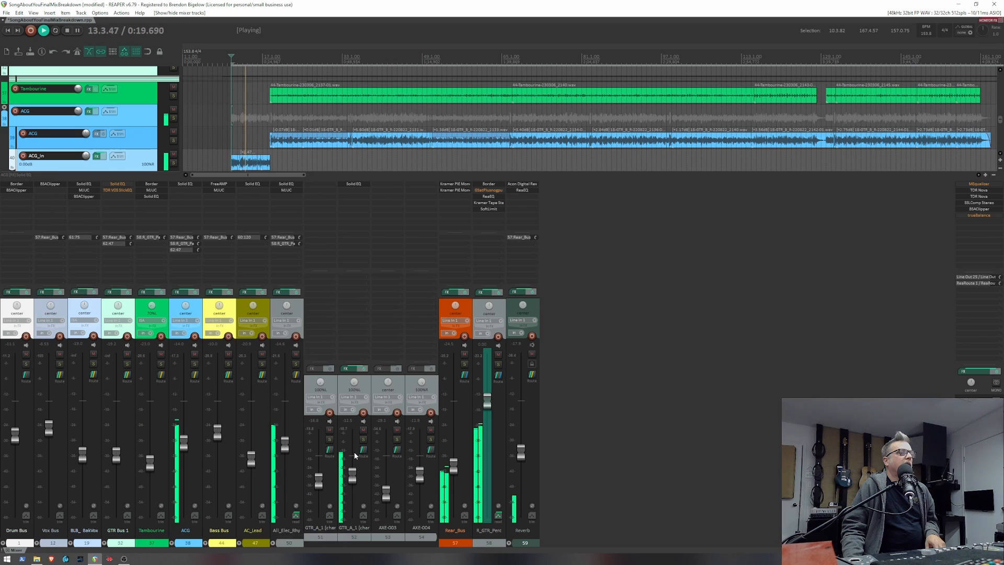
Solo the second GTR_A_1 track (track 52) and audition it over the intro.
key("space")
left_click(363, 440)
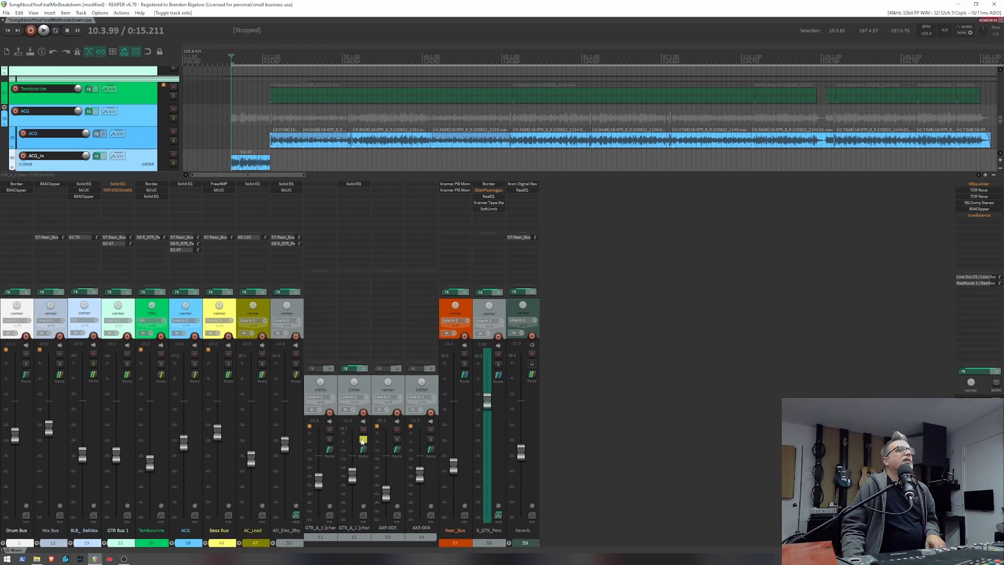
key("space")
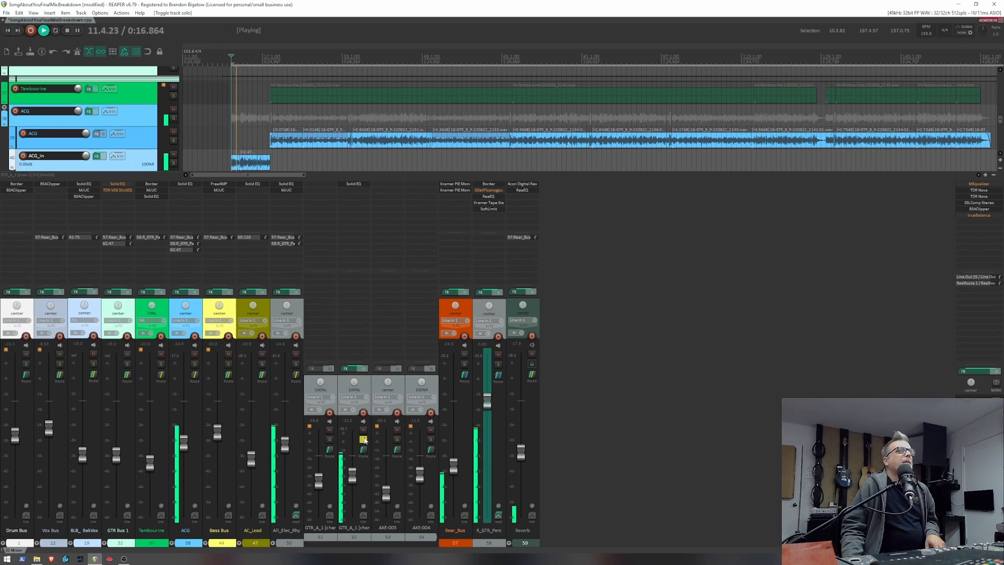
key("space")
Inspect the Solid EQ settings on the soloed GTR_A_1 track in the empty mixer area and close the plug-in window.
left_click(352, 185)
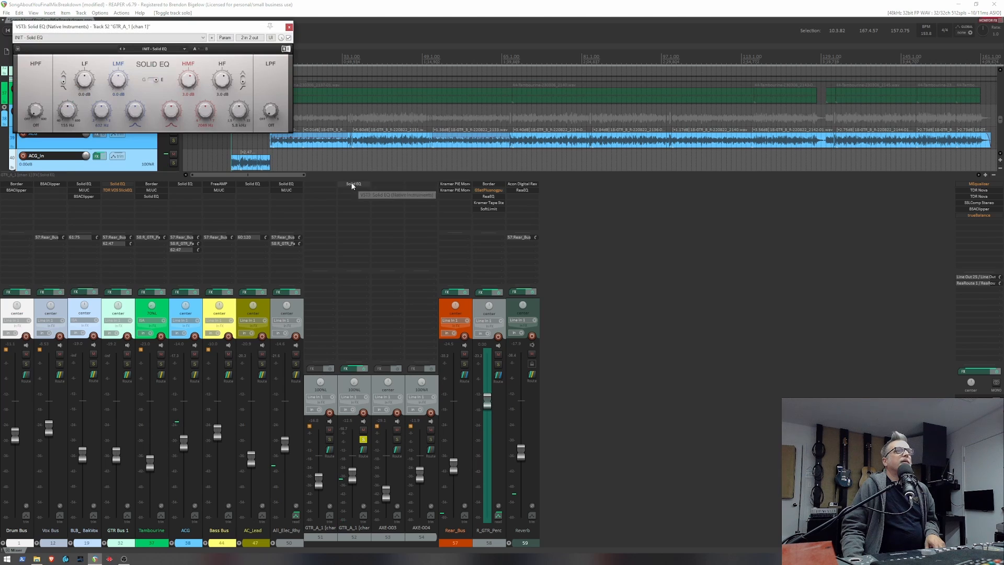
left_click_drag(198, 33, 700, 164)
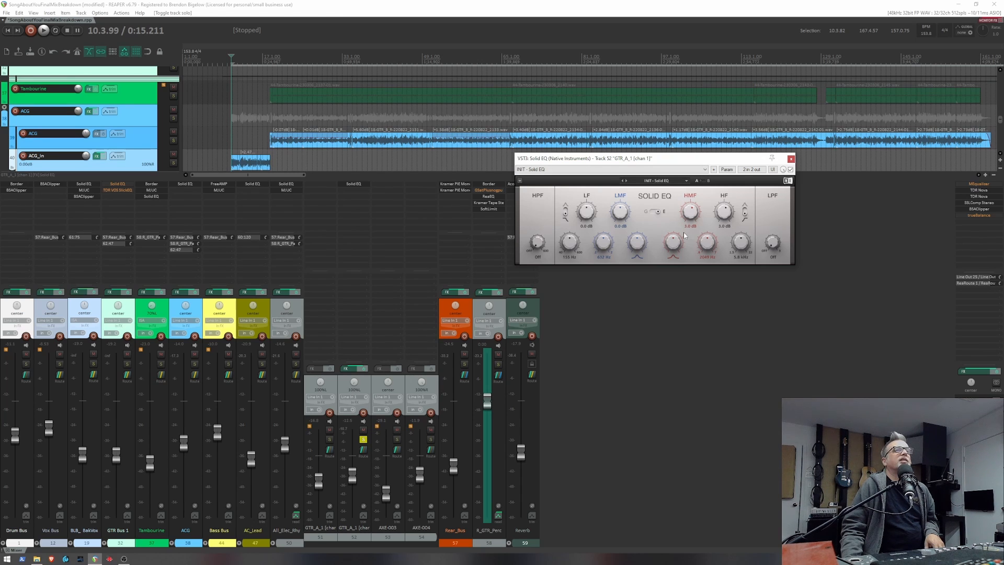
left_click(791, 159)
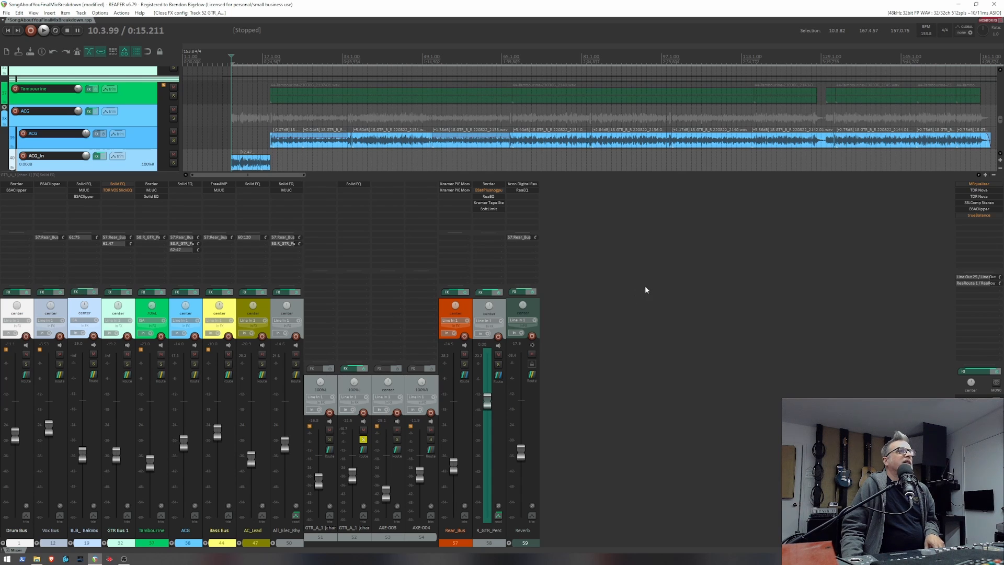
Audition the soloed GTR_A_1 part once more, remove its solo and play the intro in the full mix.
key("space")
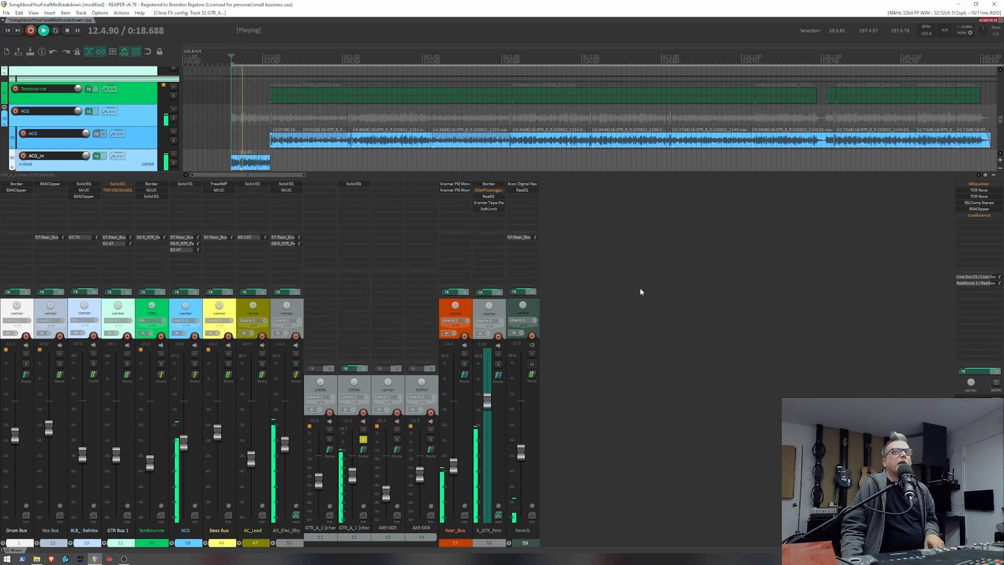
key("space")
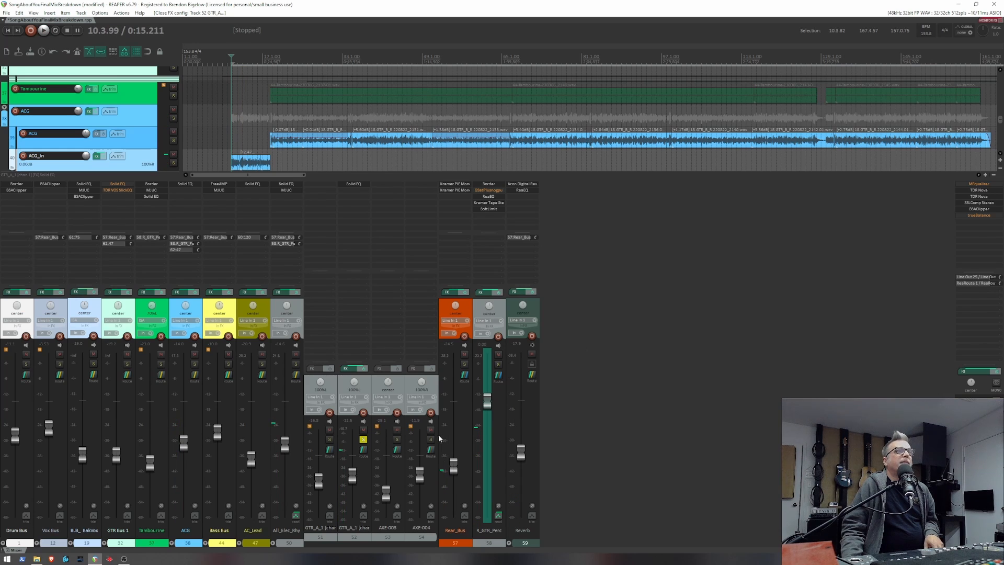
left_click(363, 440)
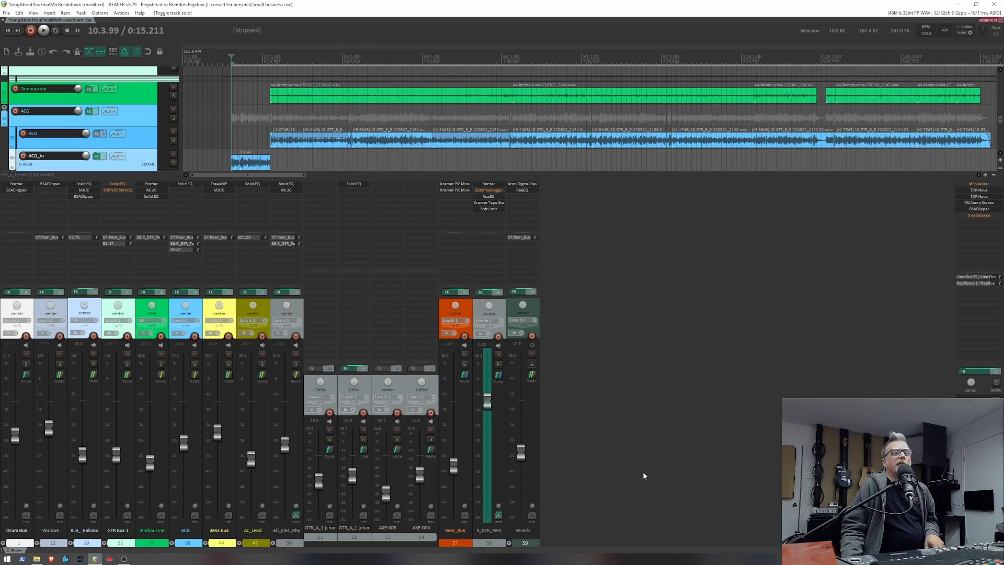
key("space")
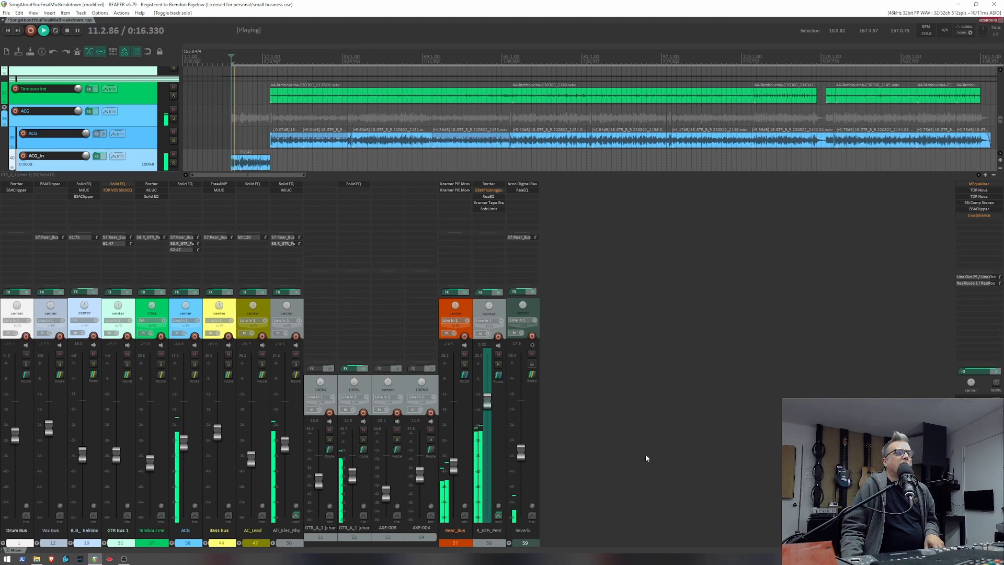
key("space")
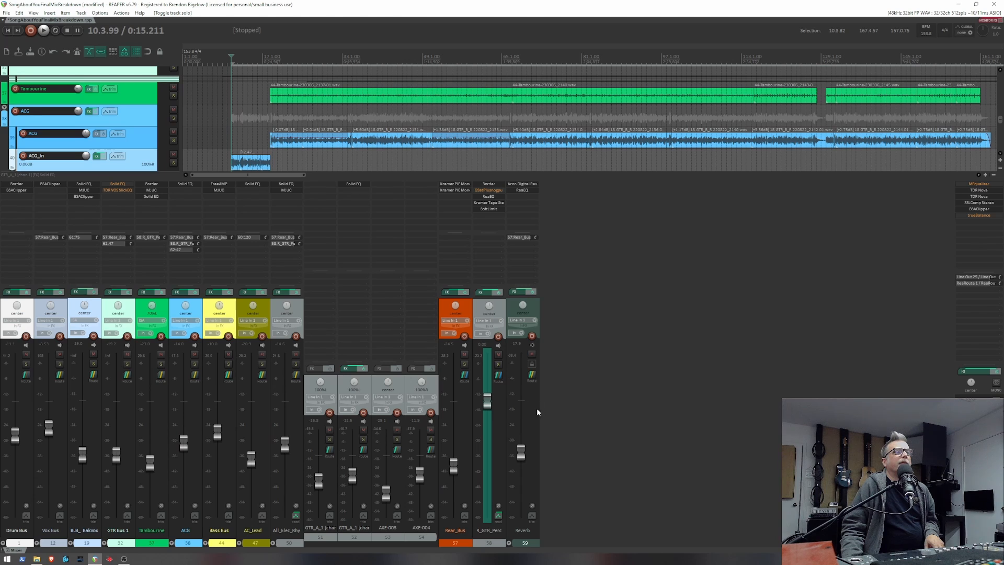
Show the Reverb folder's child delay tracks in the mixer and play the intro to check their levels.
left_click(509, 544)
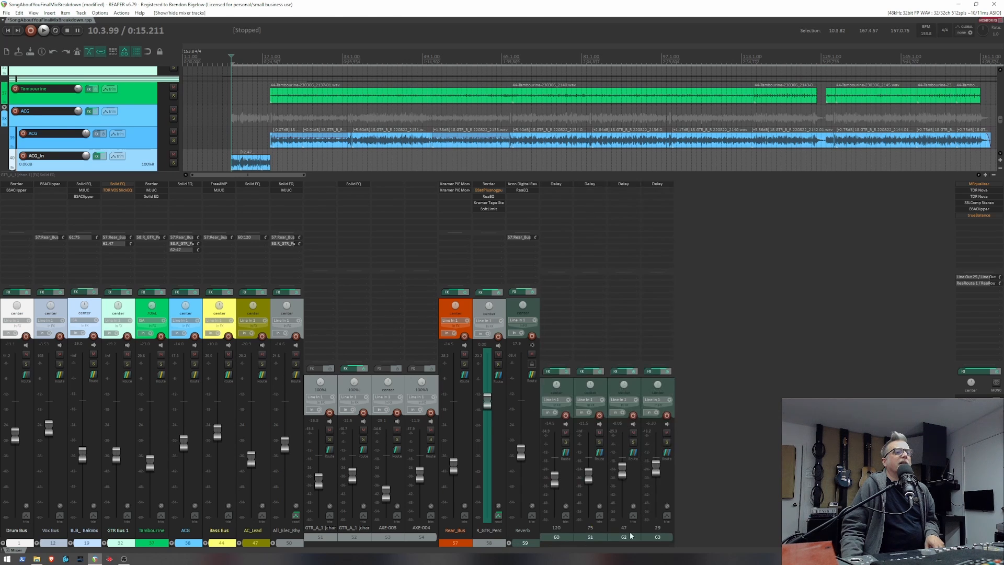
key("space")
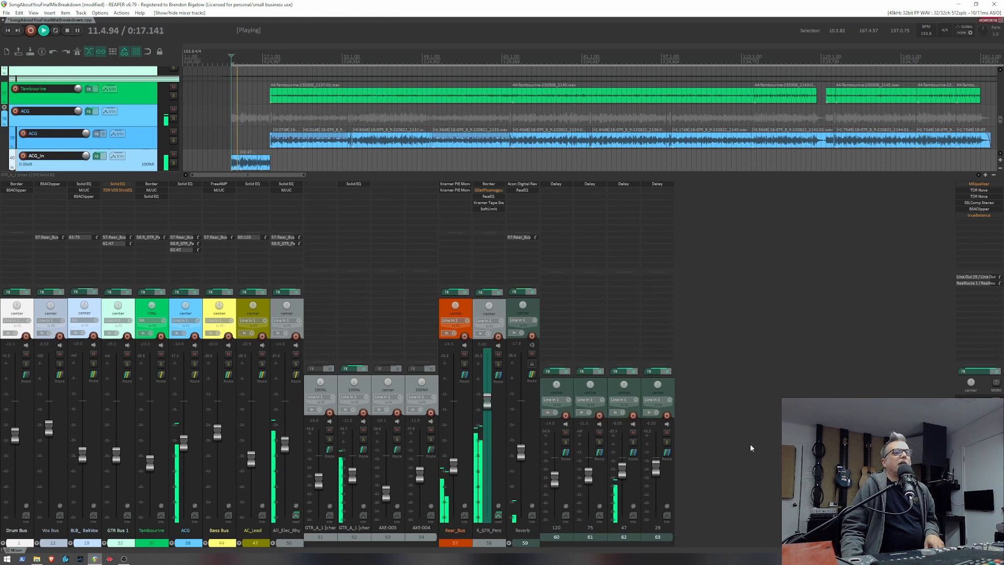
key("space")
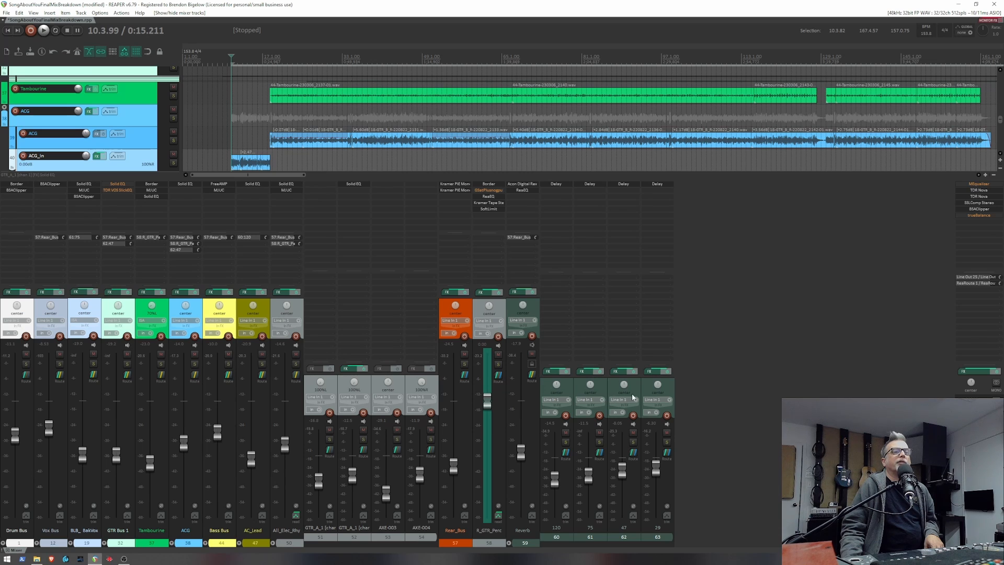
Inspect the Delay plug-in settings on tracks "29" and "47", closing each window after viewing.
left_click(659, 185)
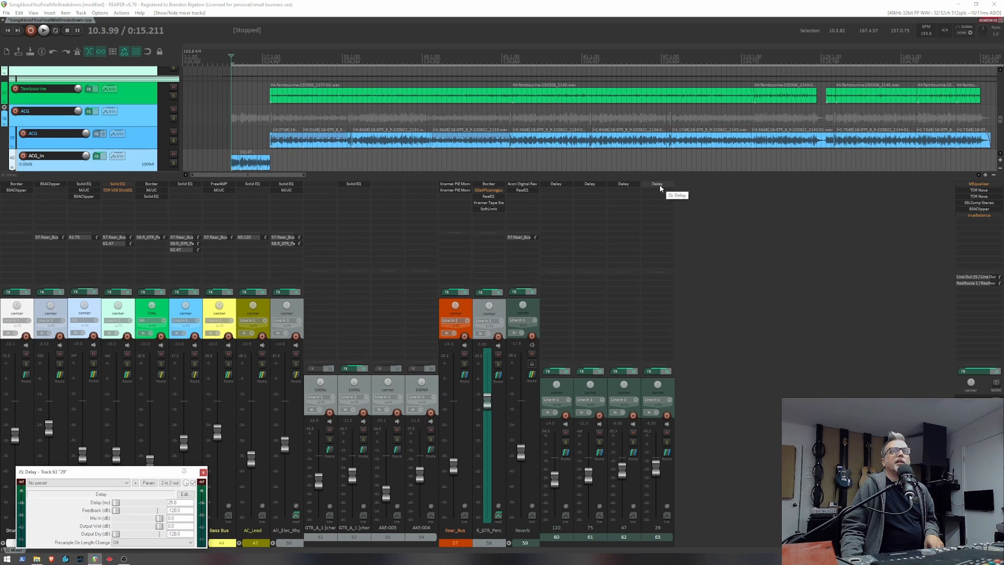
left_click_drag(101, 472, 726, 248)
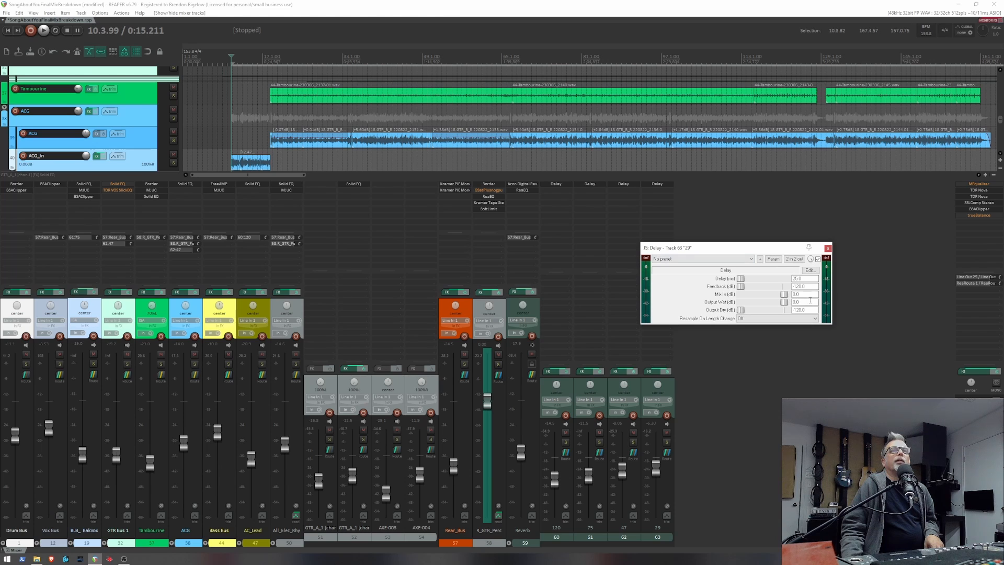
left_click(829, 249)
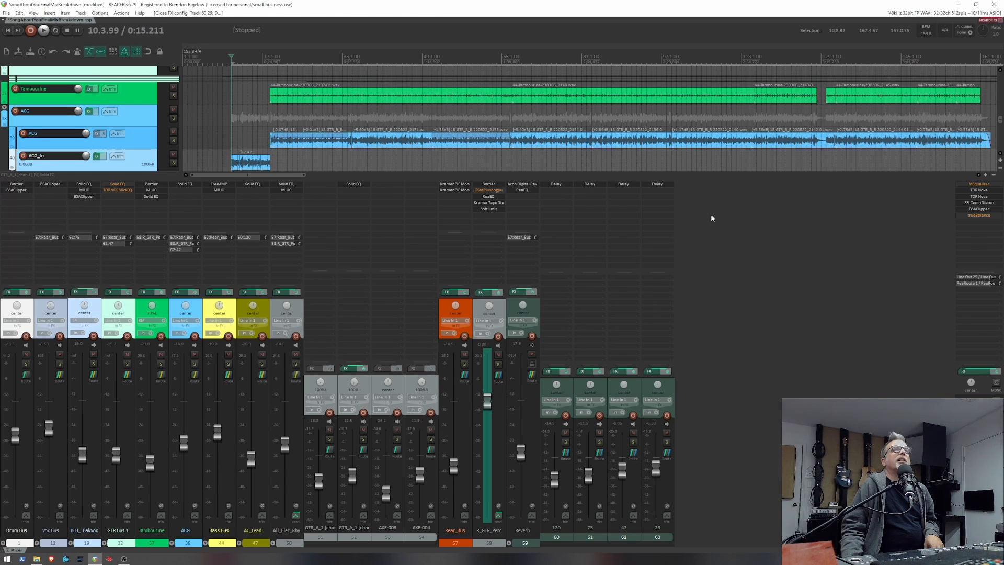
left_click(622, 186)
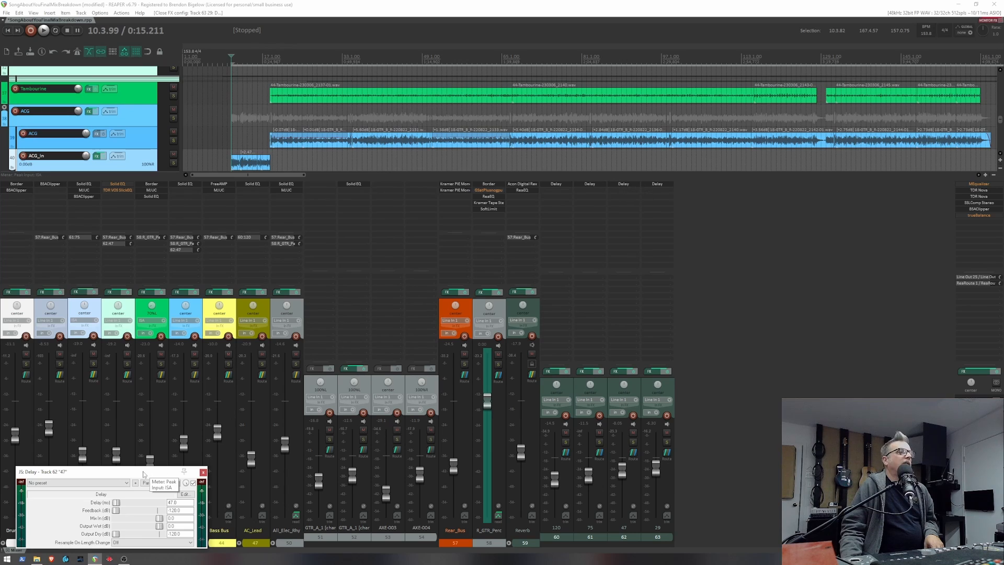
left_click_drag(143, 472, 779, 262)
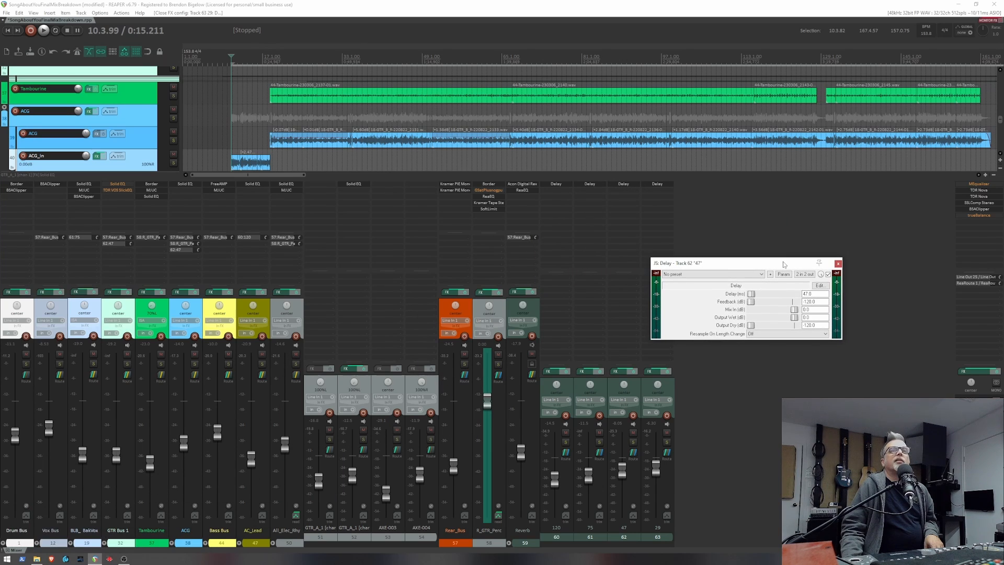
left_click(838, 264)
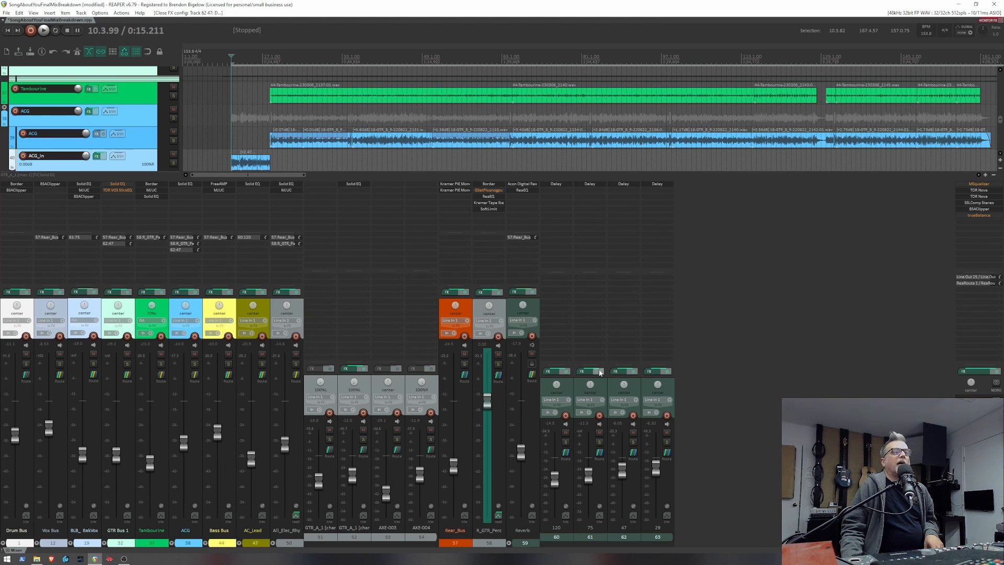
Inspect the Delay plug-in settings on tracks "75" and "120", closing each window after viewing.
left_click(589, 186)
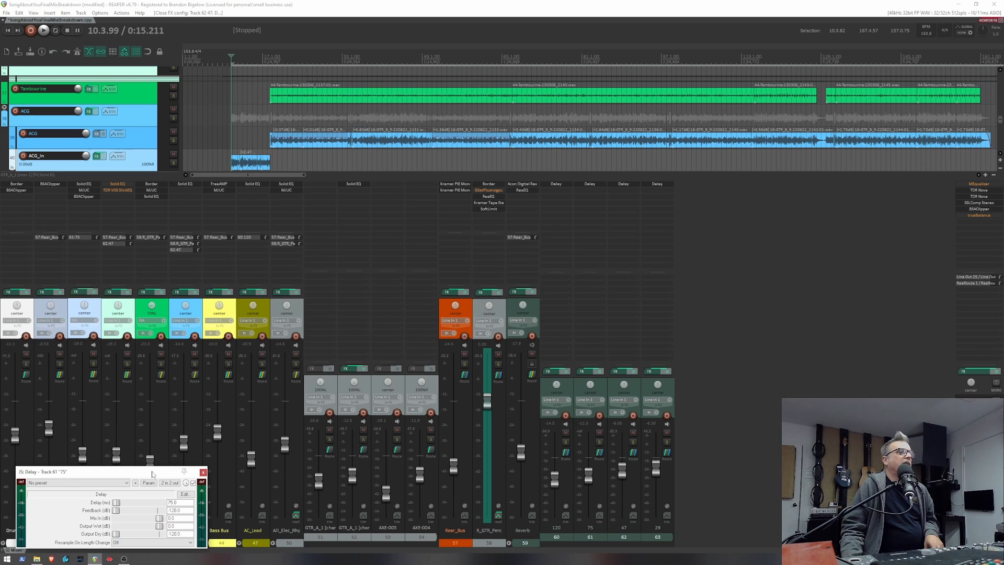
left_click_drag(153, 474, 557, 261)
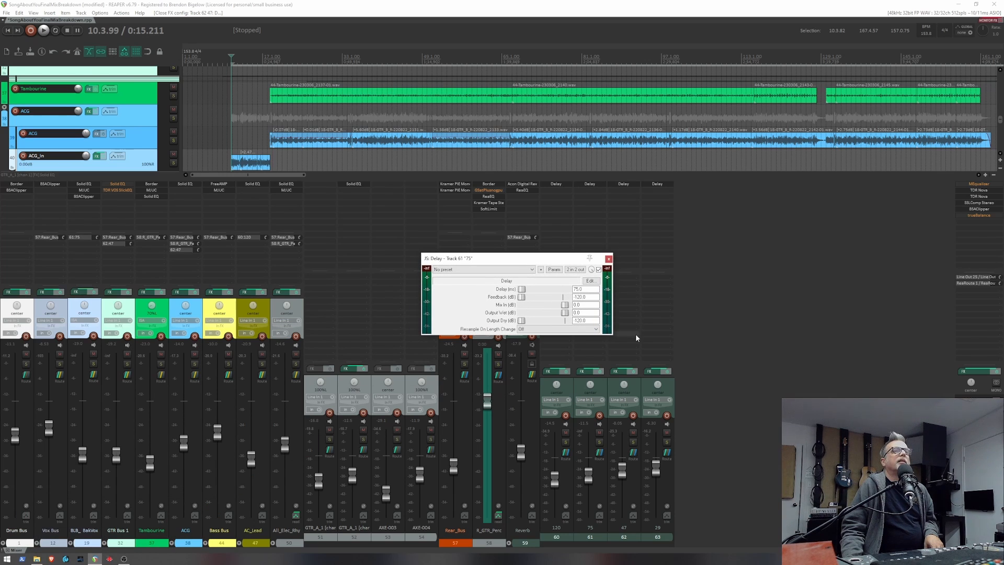
left_click(608, 259)
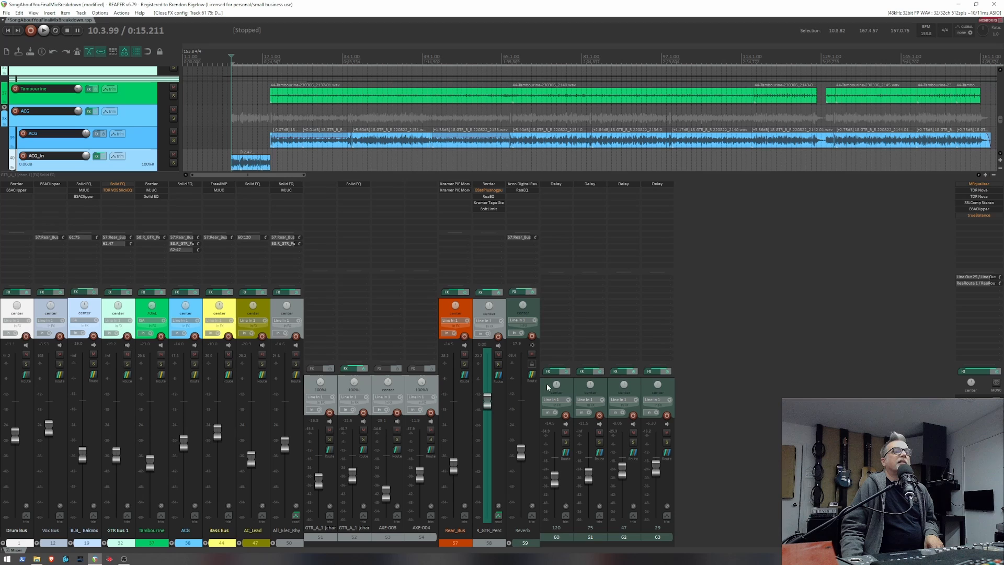
left_click(556, 184)
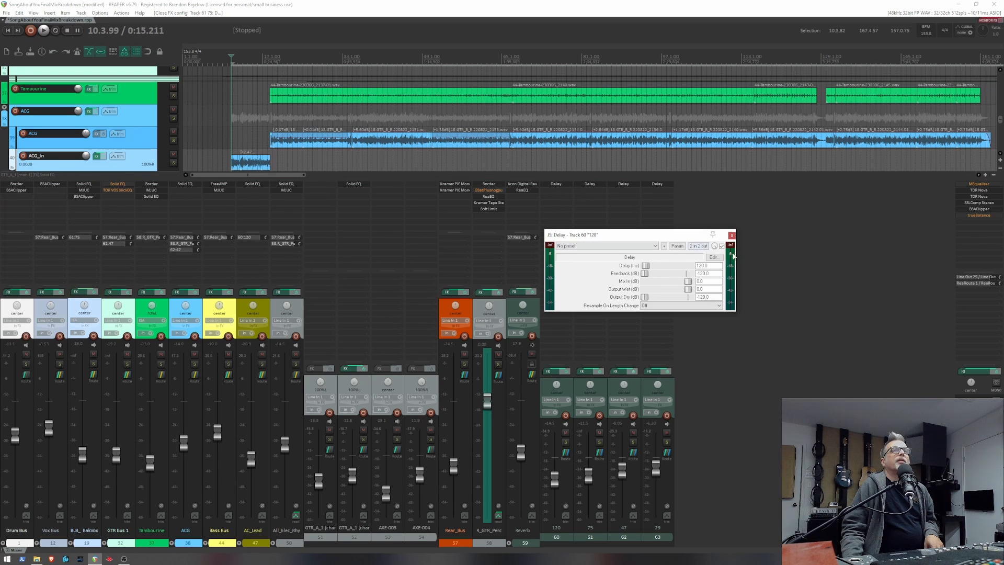
left_click(732, 235)
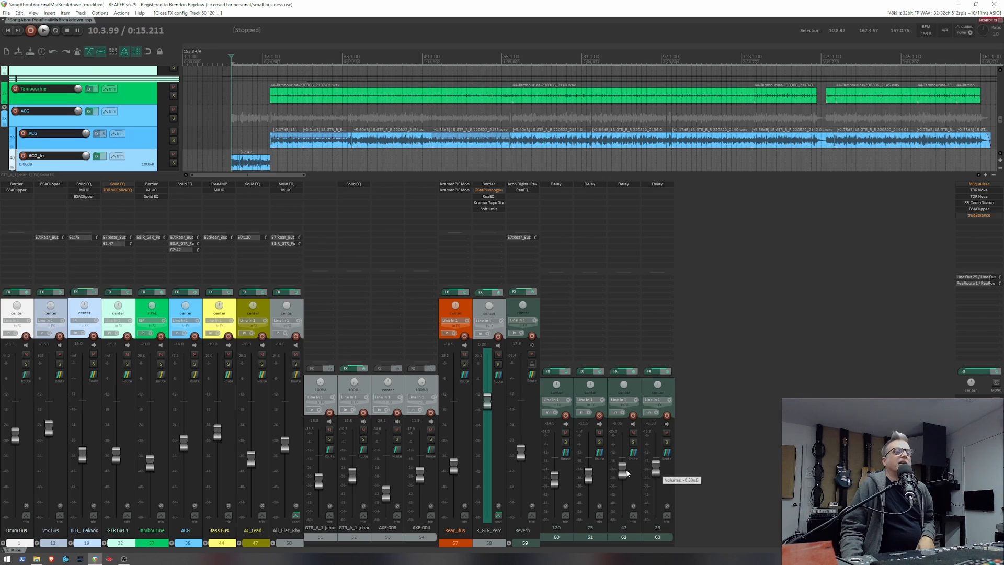
mouse_move(626, 468)
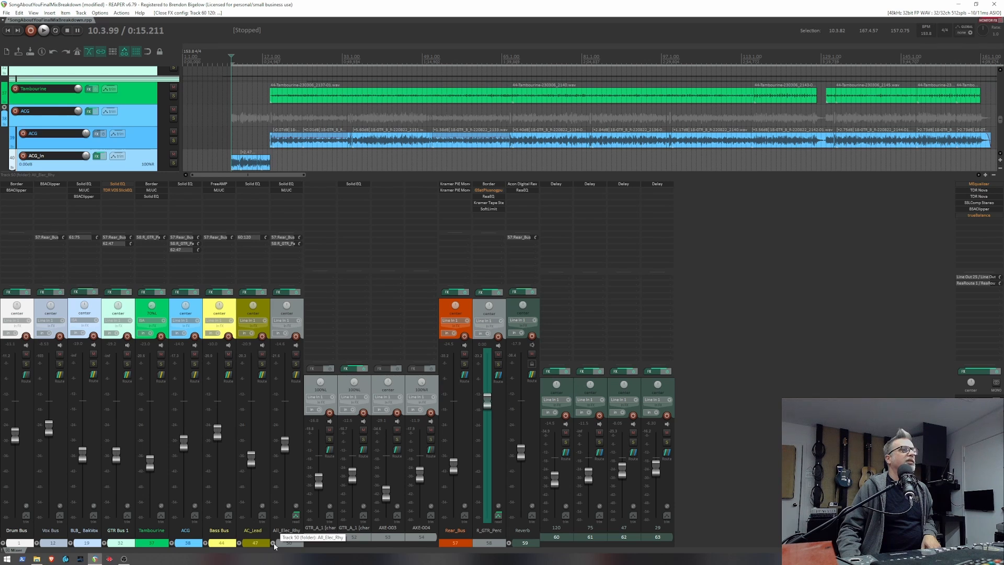
Show the ACG child tracks in the mixer again and play the intro through the full mix.
left_click(172, 543)
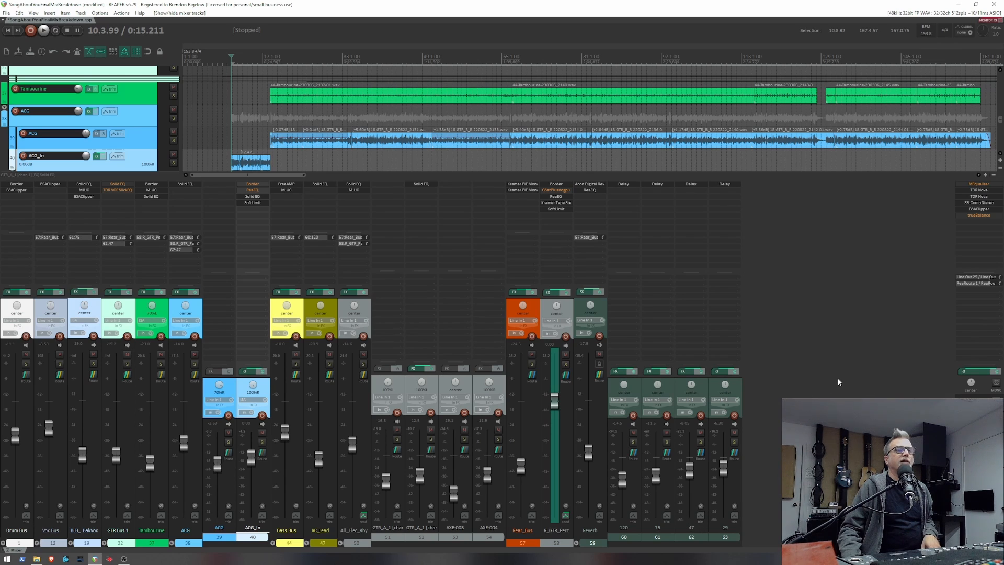
key("space")
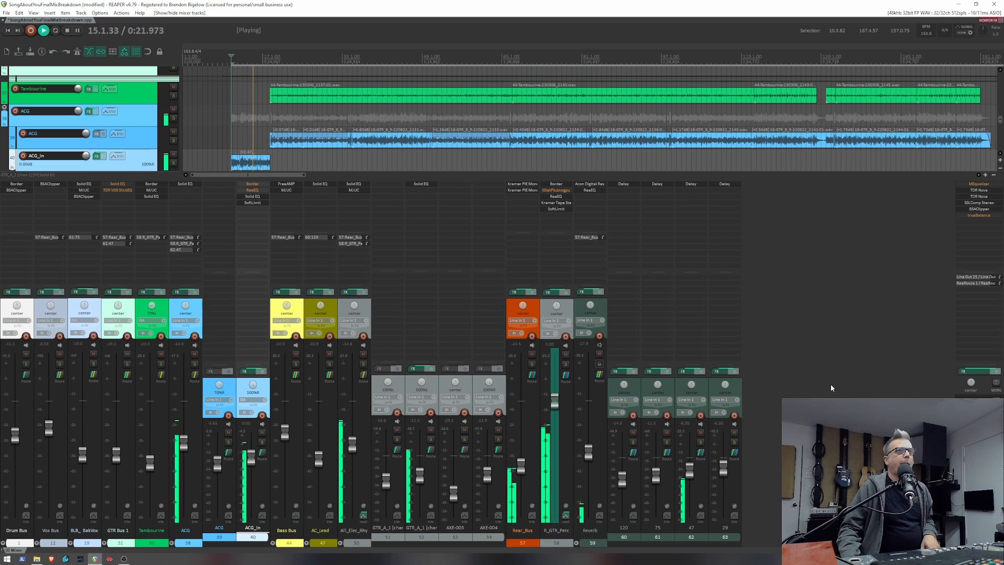
key("space")
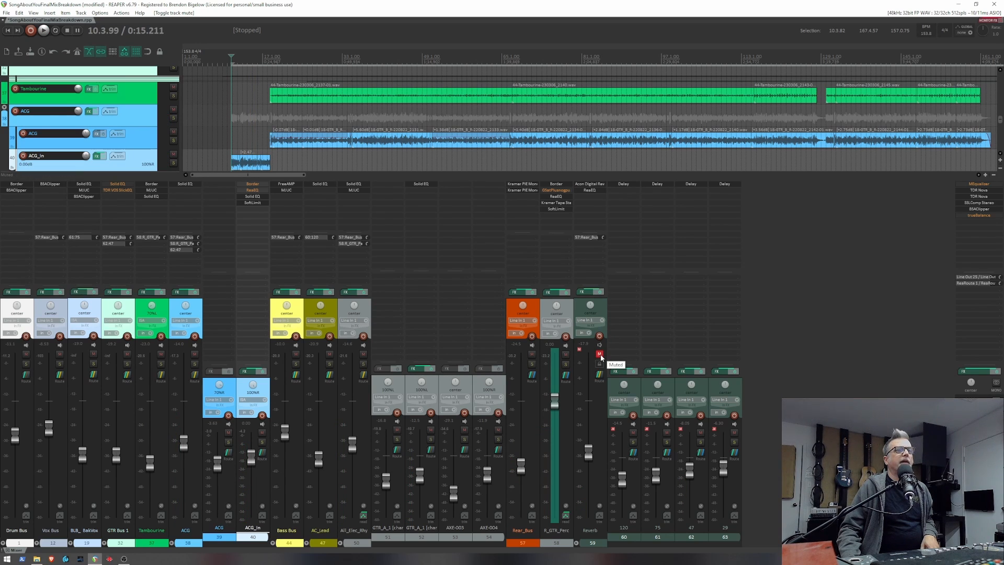
Play the intro while switching the Reverb folder's mute on and off to compare the mix, leaving it unmuted.
left_click(600, 355)
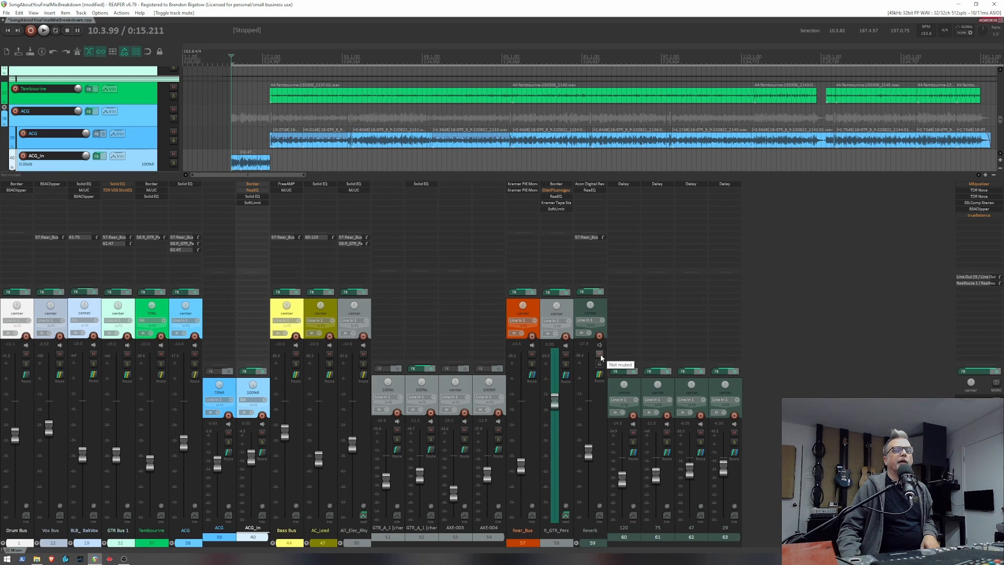
key("space")
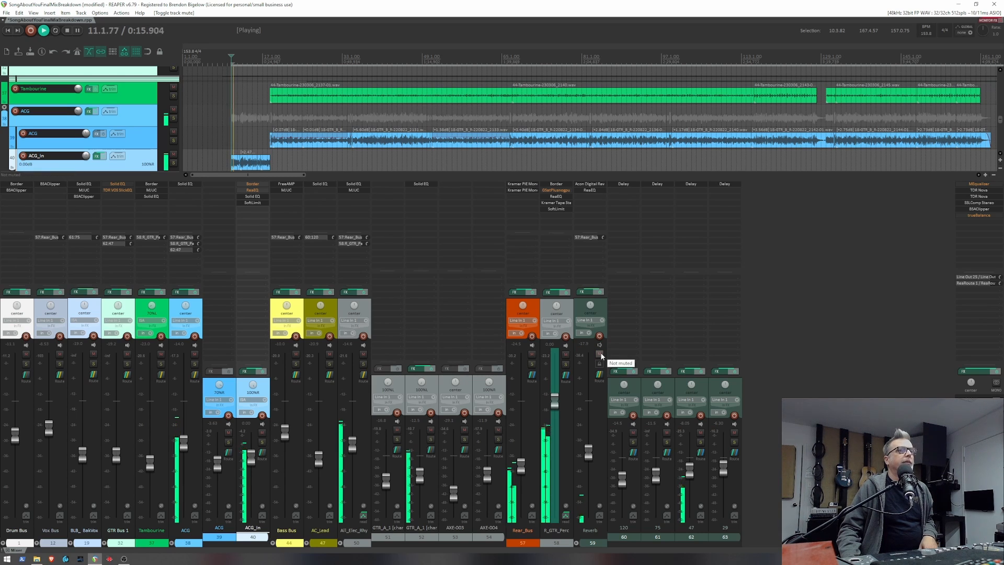
left_click(600, 355)
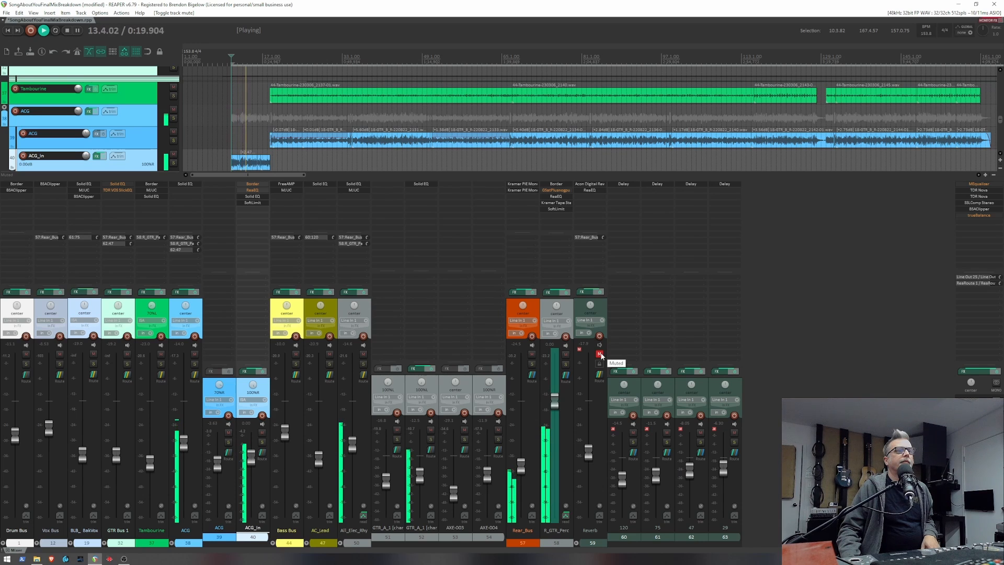
left_click(600, 354)
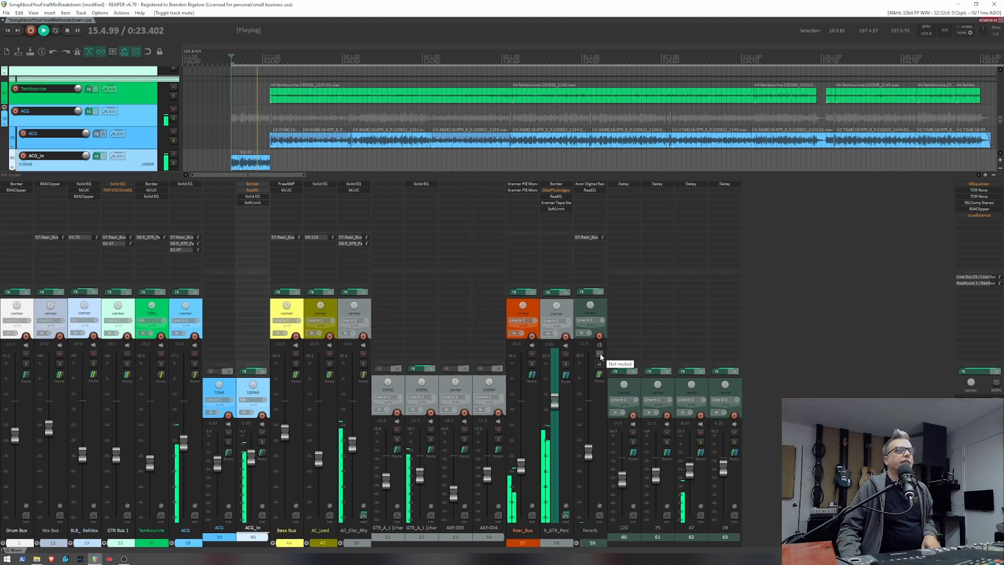
key("space")
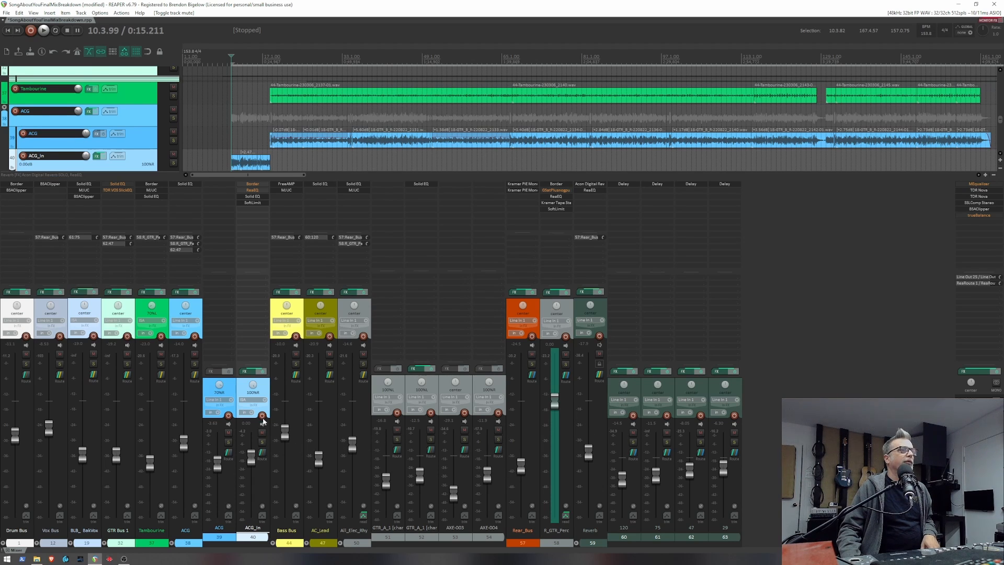
Hide the ACG and All_Elec_Rhy child tracks in the mixer and play the section after the intro, from 18.4.38.
left_click(172, 543)
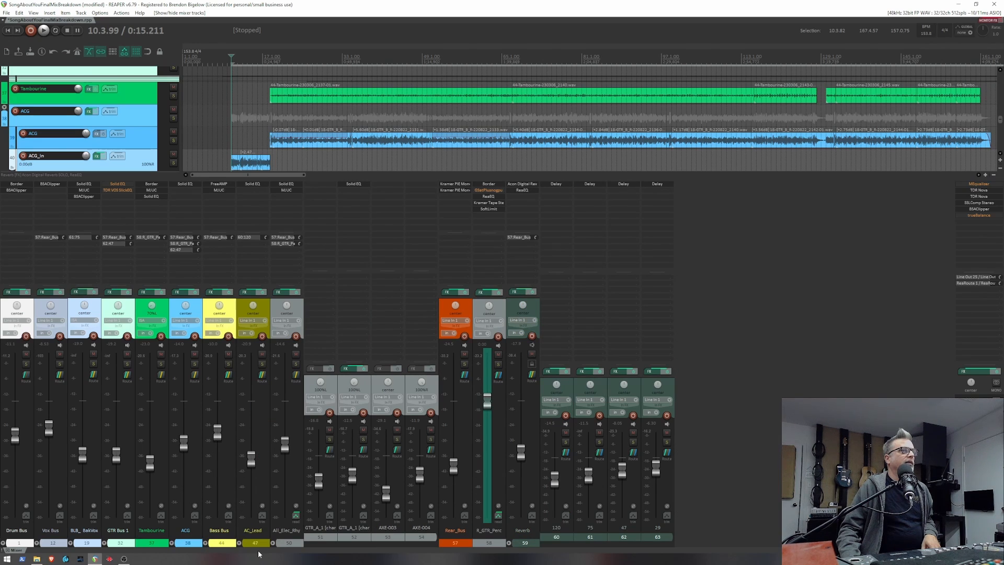
left_click(273, 543)
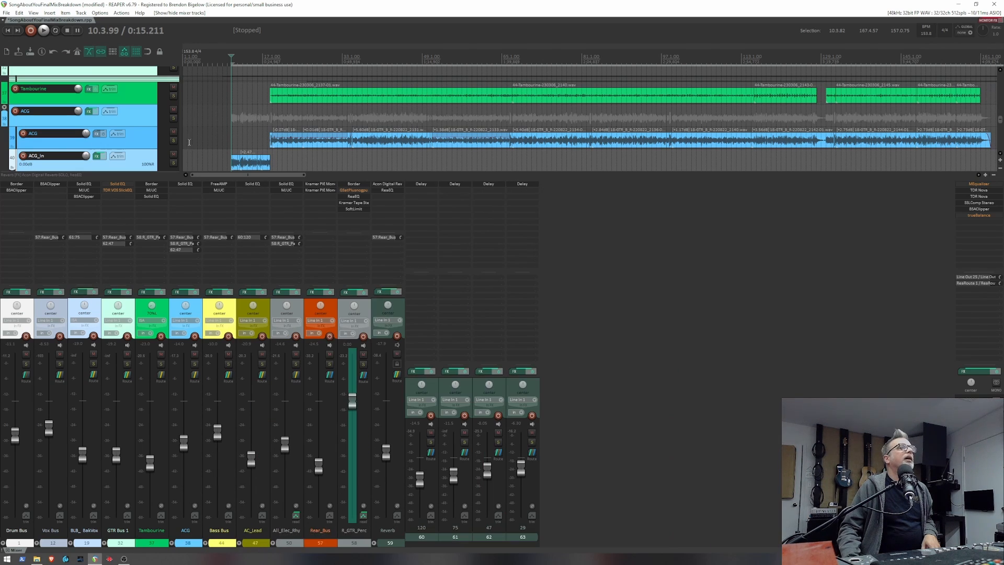
left_click(271, 75)
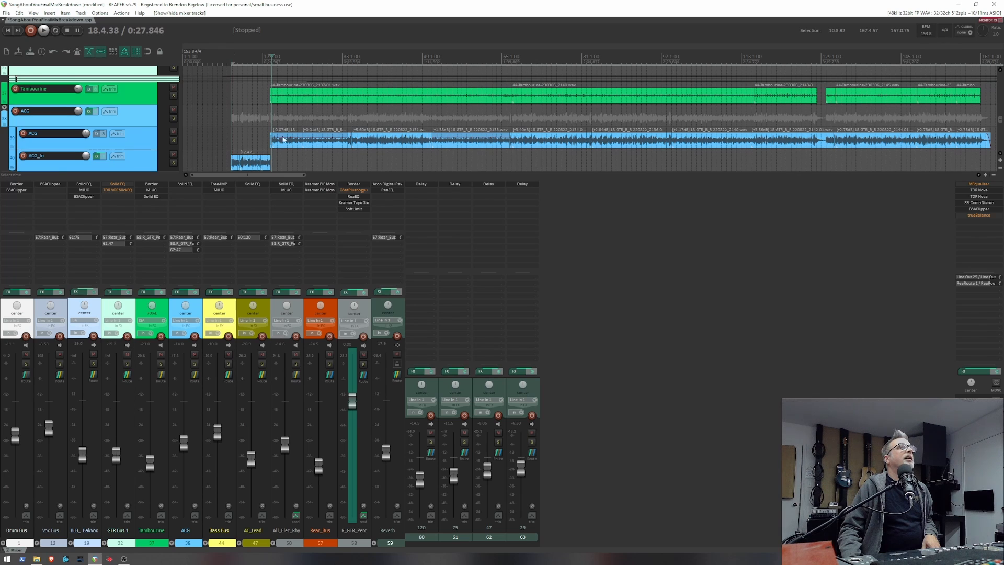
key("space")
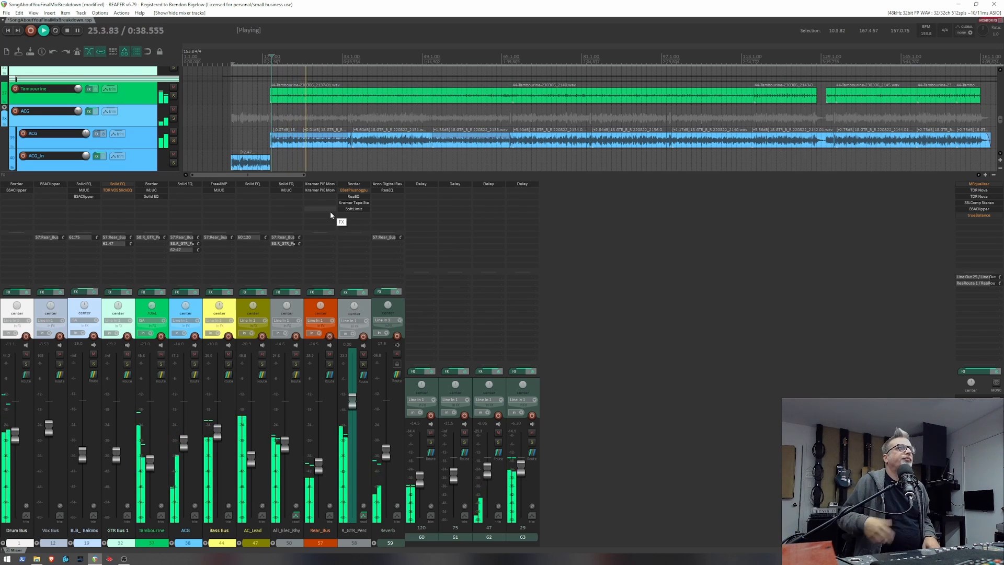
key("space")
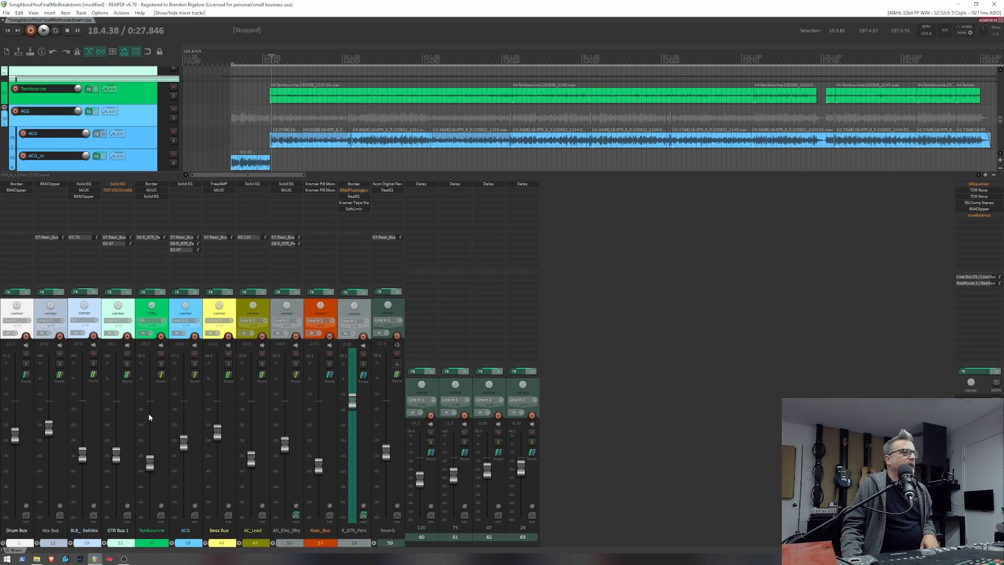
Play the section again, briefly soloing the ACG folder, and leave the AC_Lead folder soloed.
key("space")
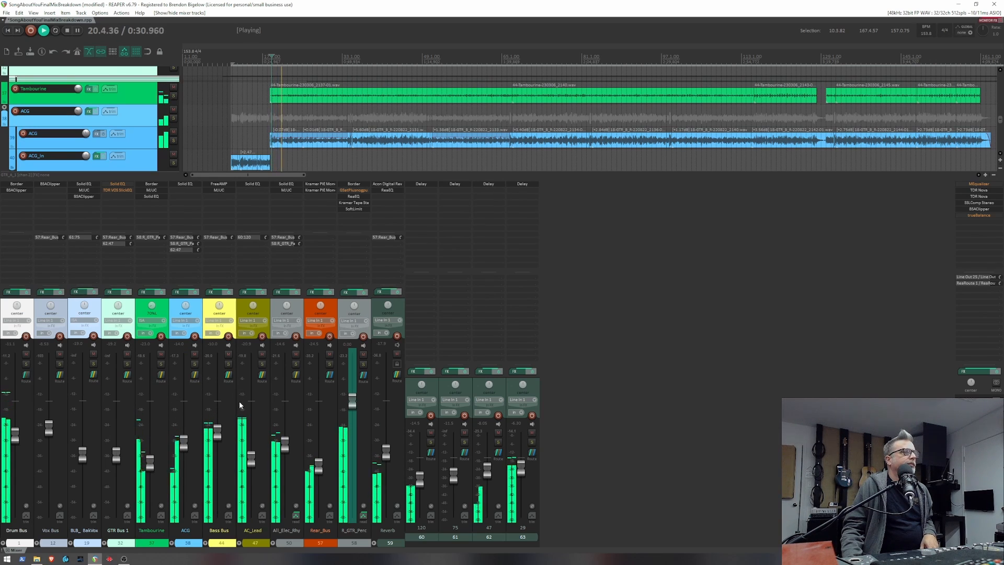
left_click(195, 364)
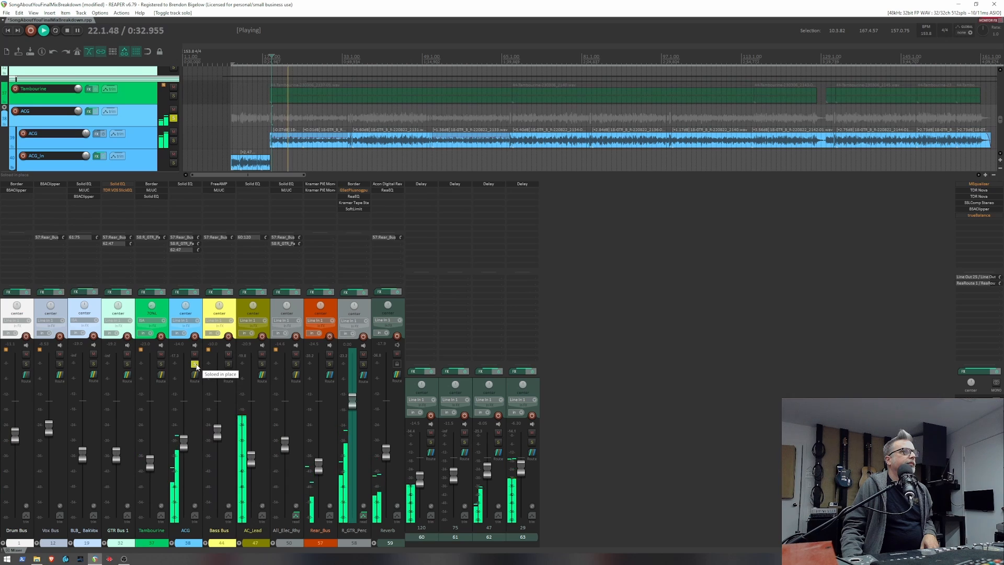
left_click(194, 364)
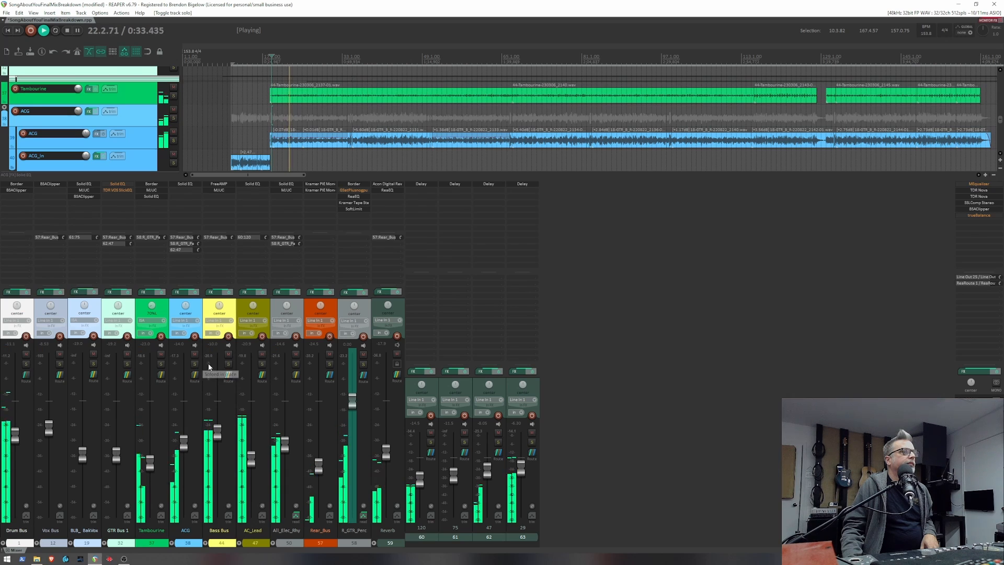
left_click(261, 363)
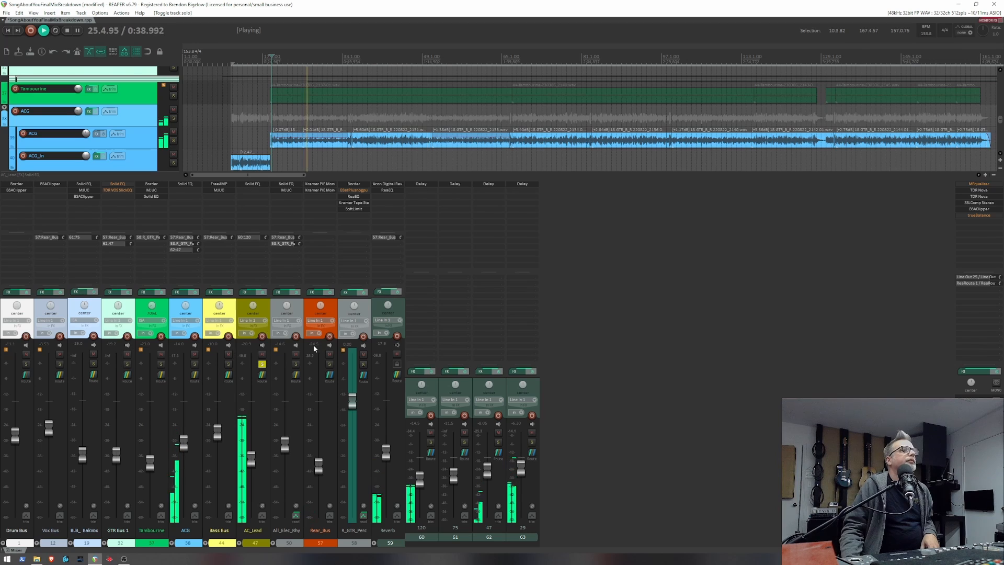
key("space")
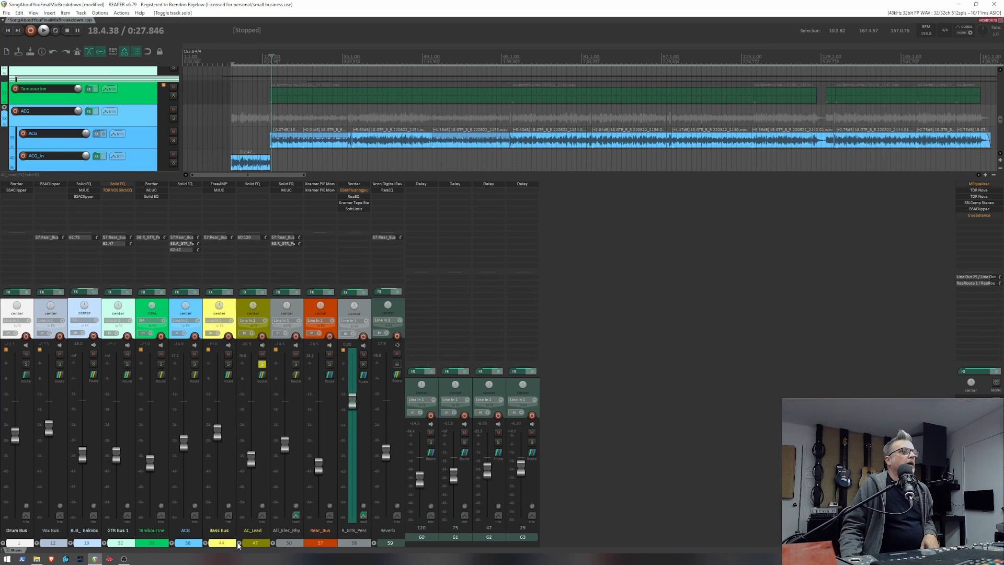
Show the AC_Lead folder's child tracks in the mixer and play the soloed lead to check their levels.
left_click(239, 543)
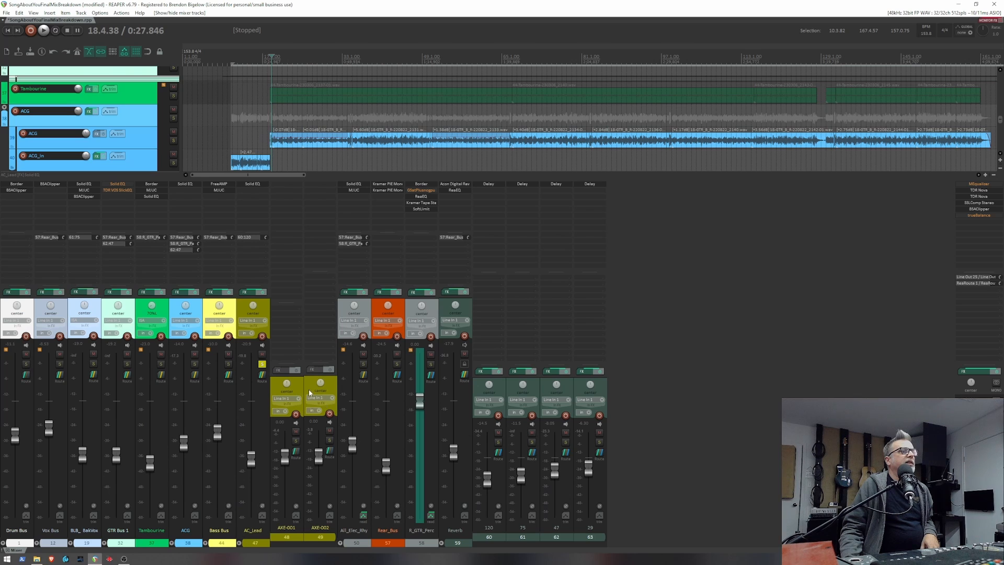
key("space")
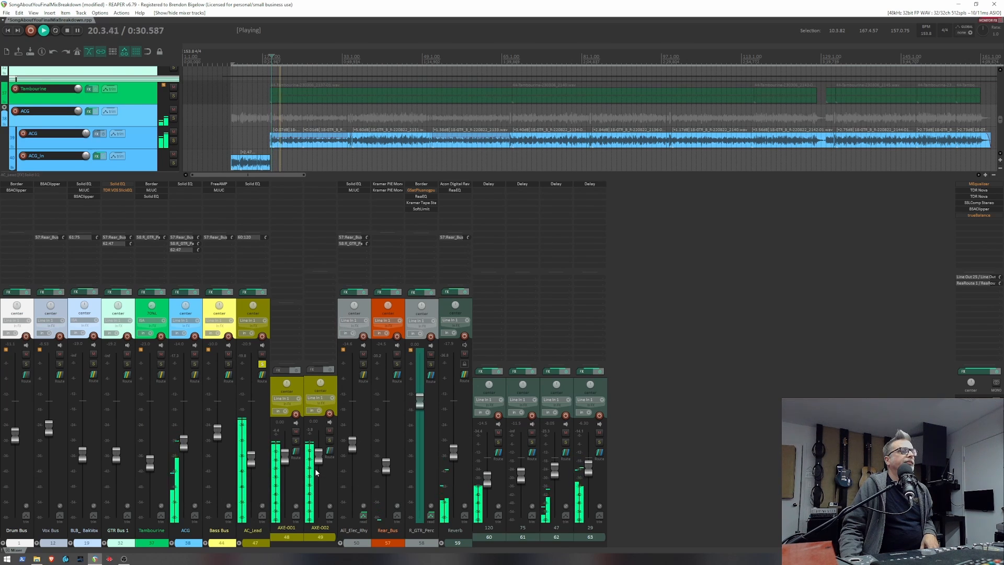
mouse_move(315, 467)
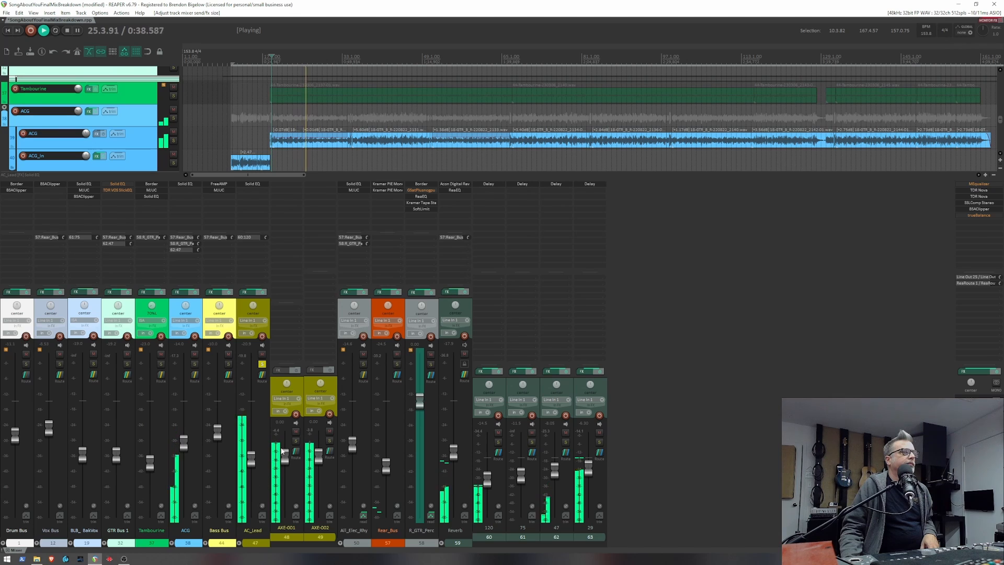
key("space")
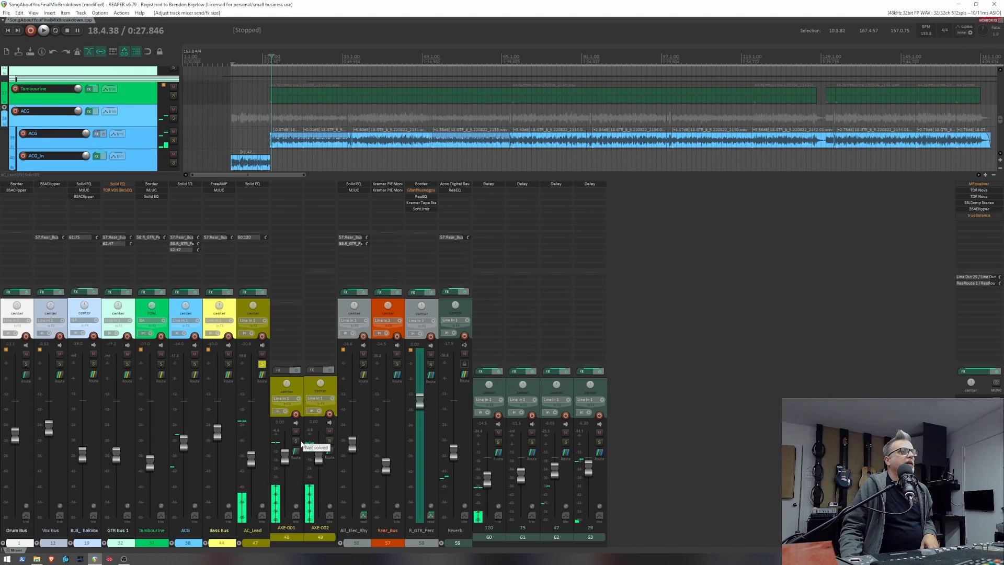
left_click(239, 545)
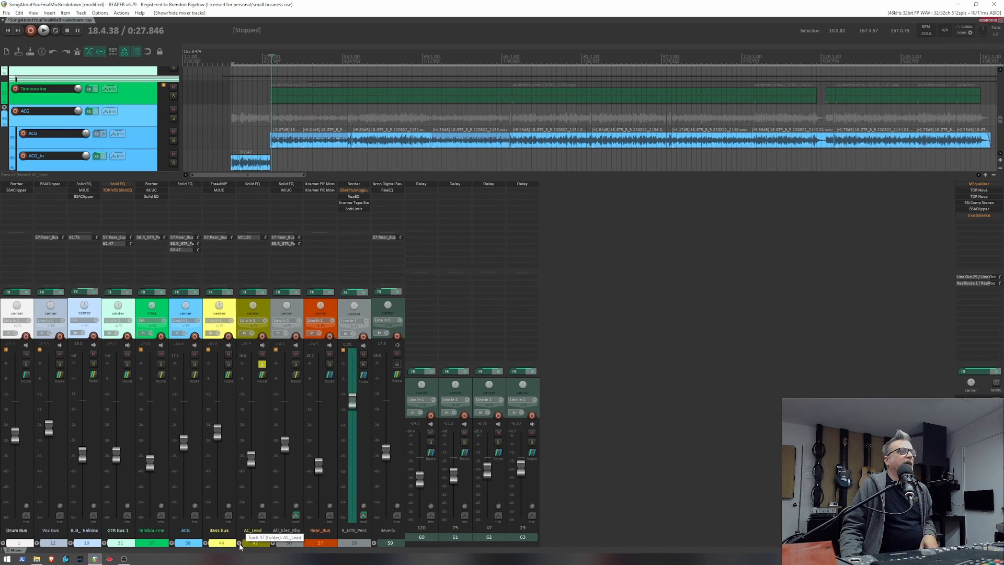
left_click(239, 544)
left_click(239, 544)
left_click(239, 544)
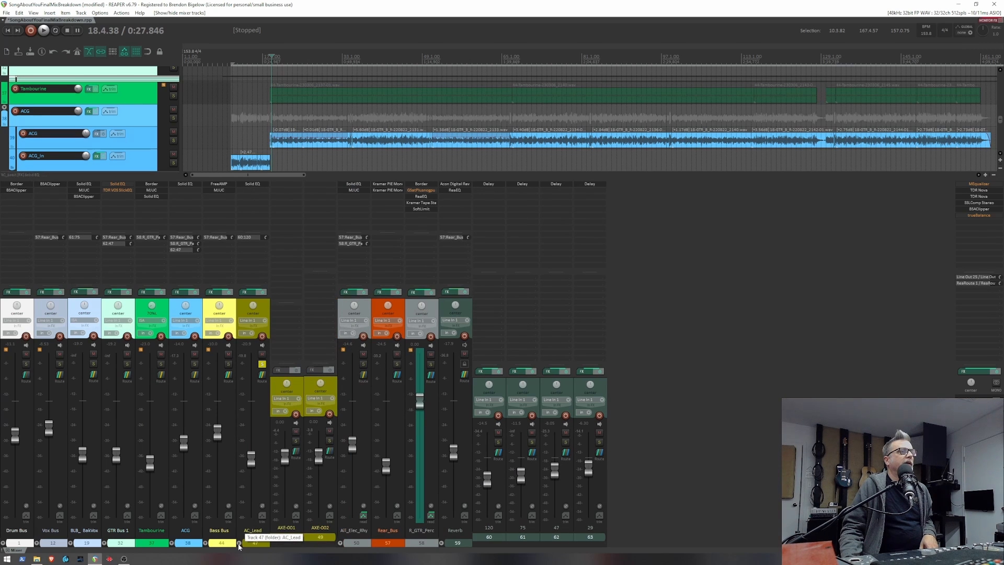
left_click(239, 544)
left_click(239, 544)
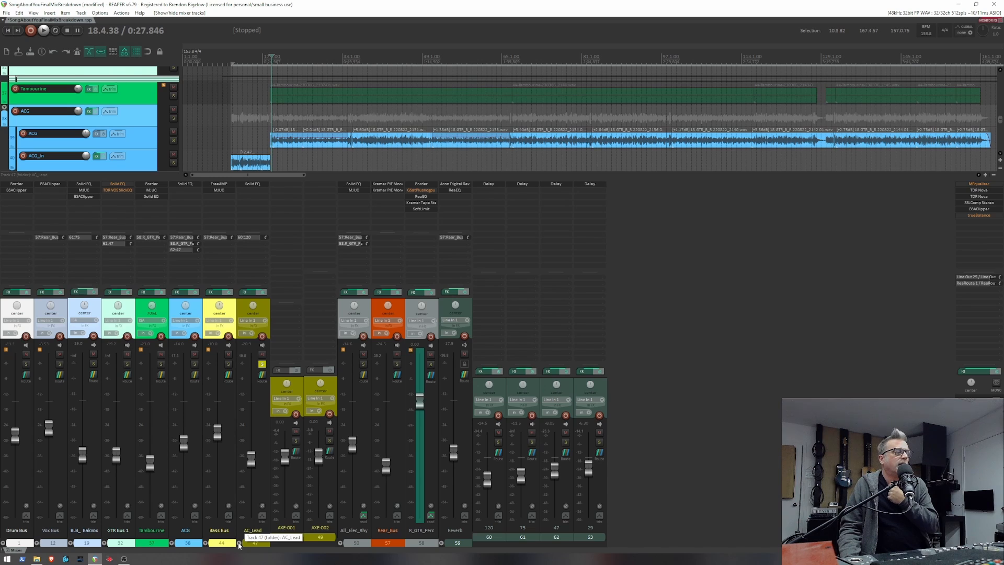
left_click(239, 544)
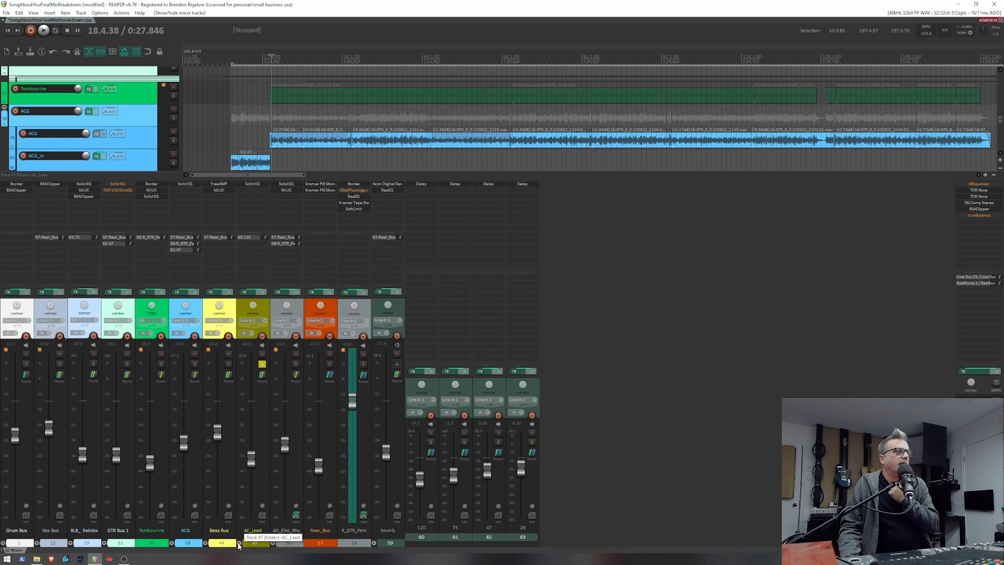
left_click(238, 544)
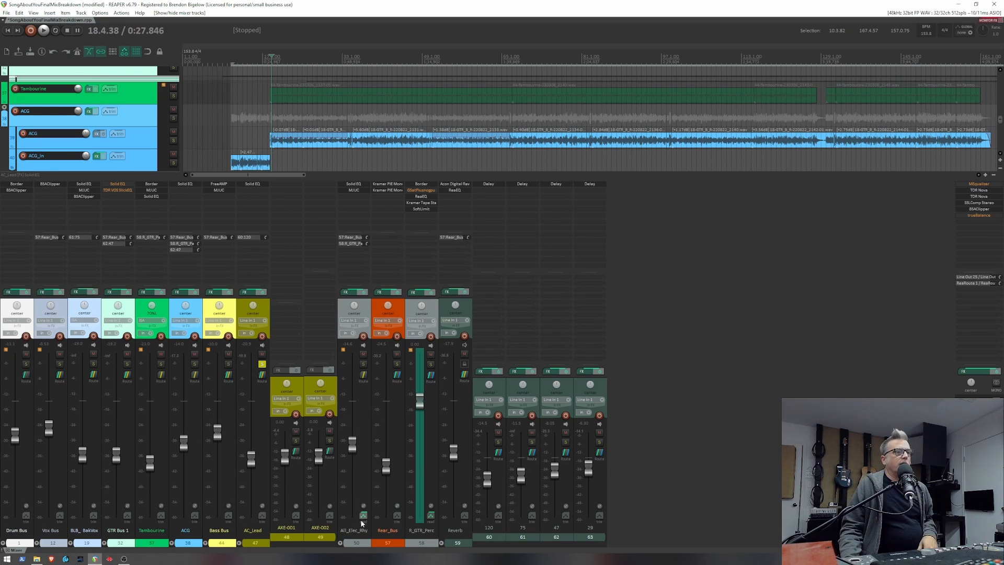
left_click(341, 544)
left_click(341, 544)
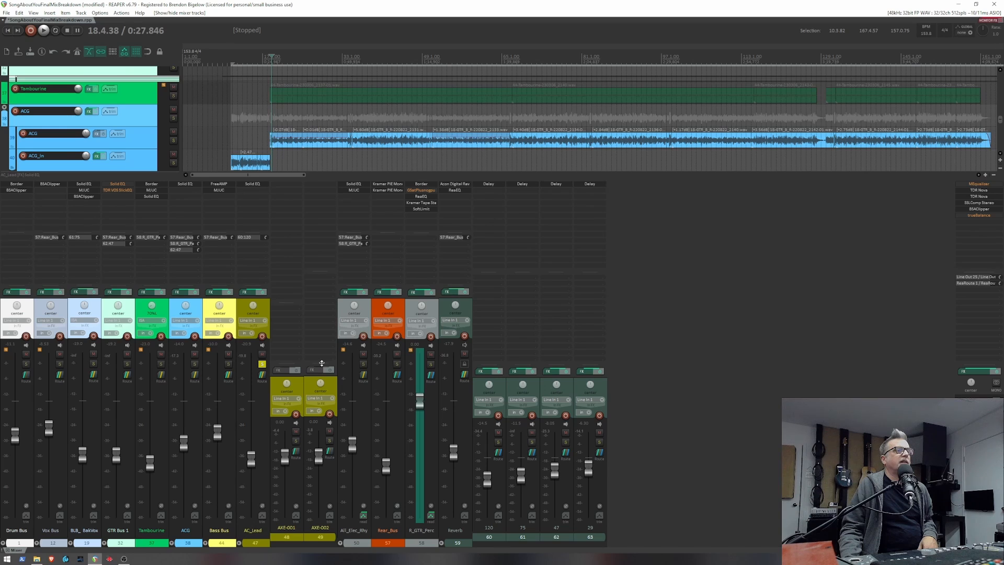
left_click_drag(322, 363, 322, 364)
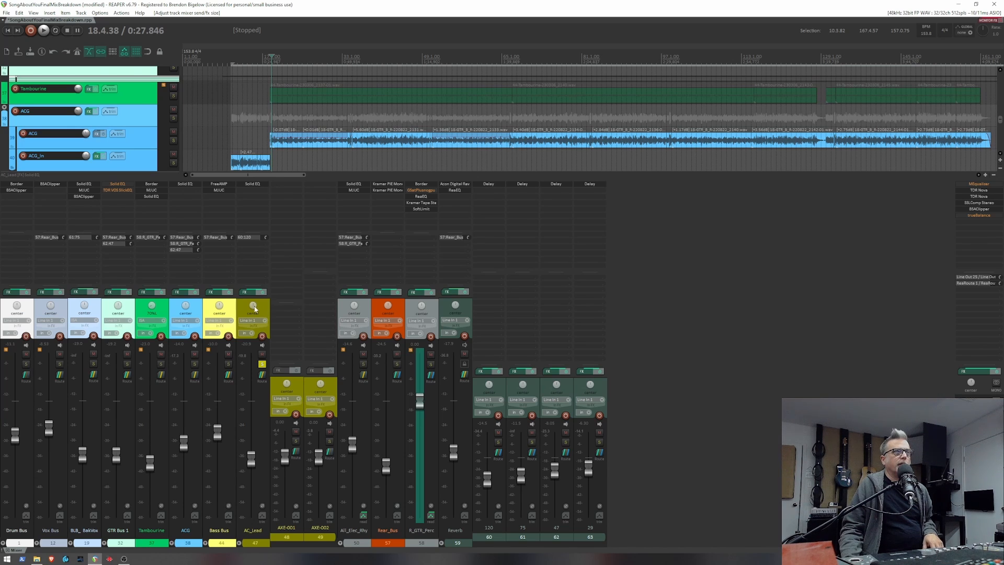
Play the soloed AC_Lead folder again and inspect its Solid EQ settings, closing the plug-in window after viewing.
key("space")
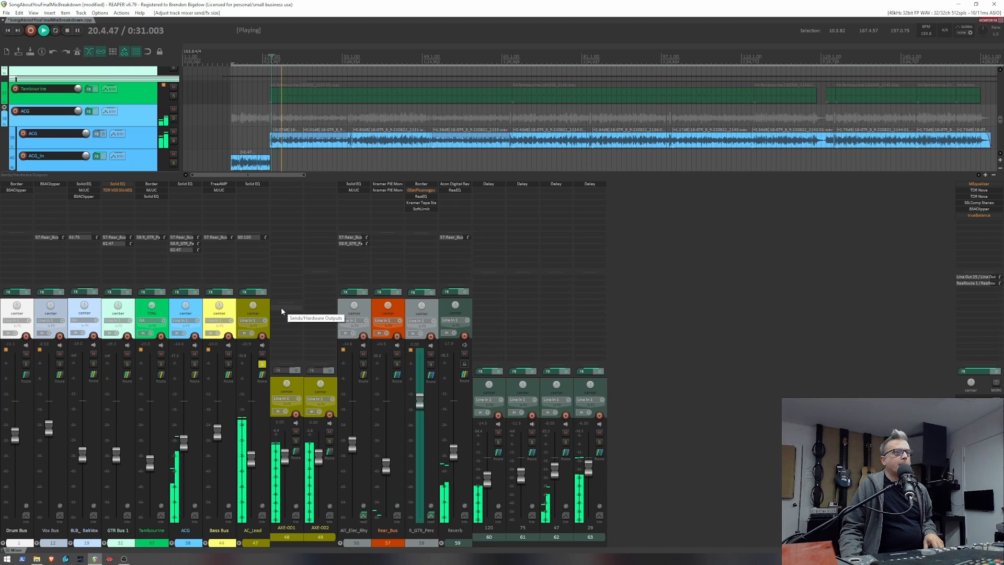
key("space")
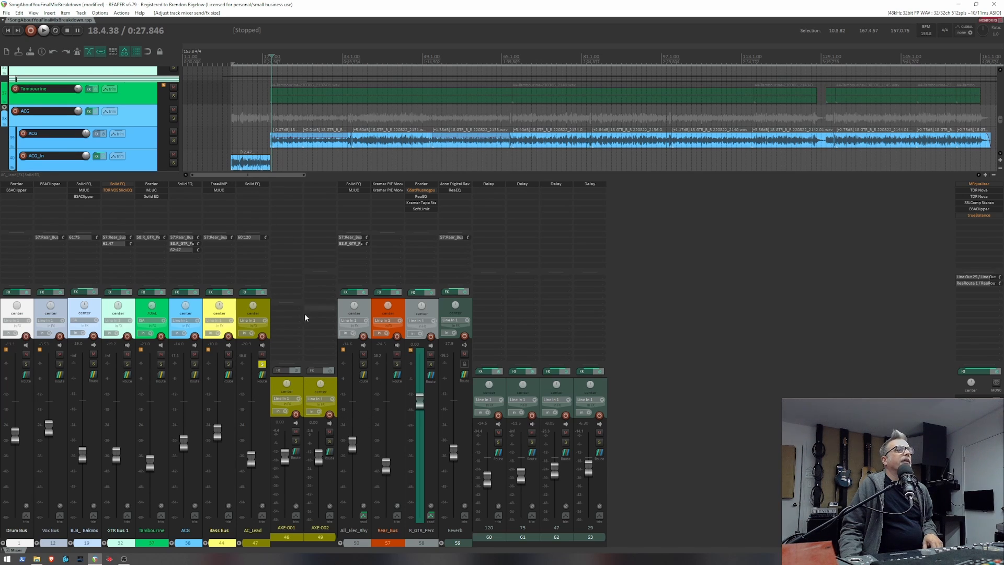
left_click(252, 183)
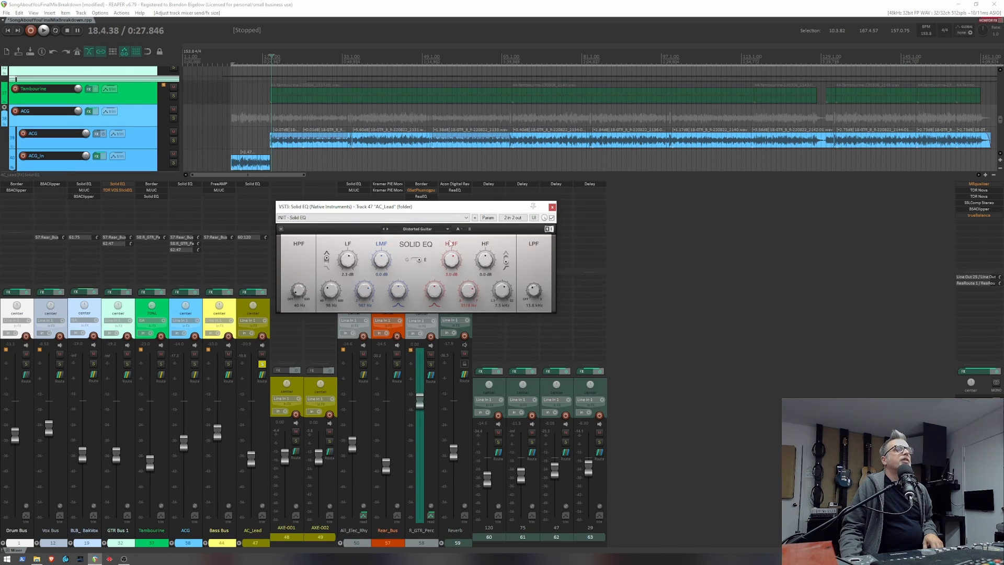
left_click_drag(439, 208, 450, 227)
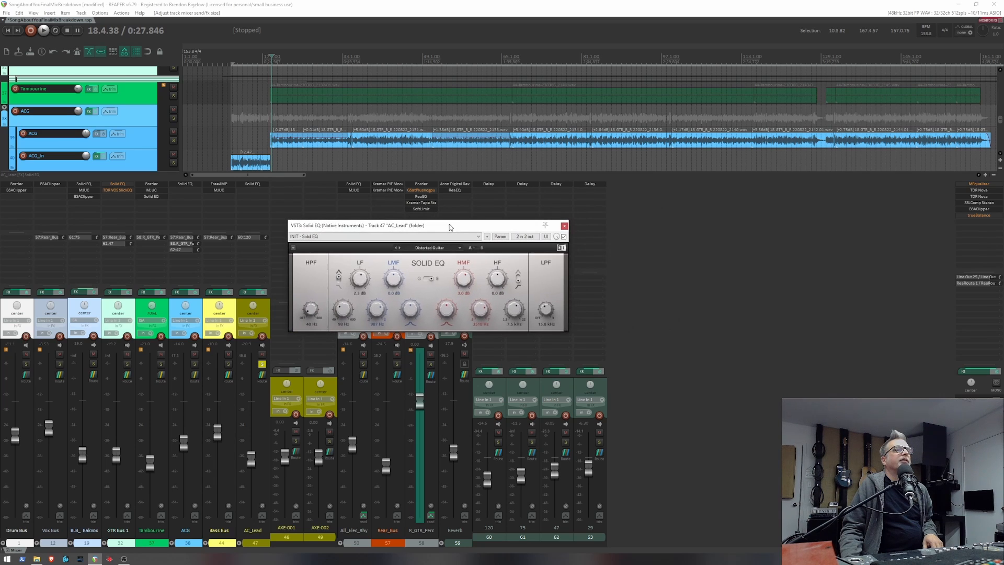
left_click(564, 225)
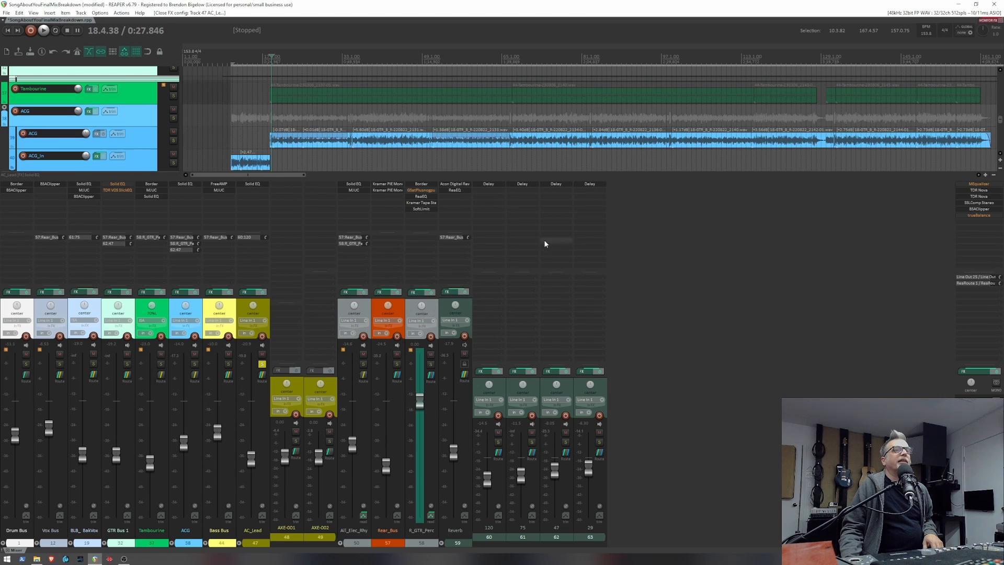
Add a bypassed Solid EQ after the Delay on track "29" and open its plug-in window.
left_click(604, 388)
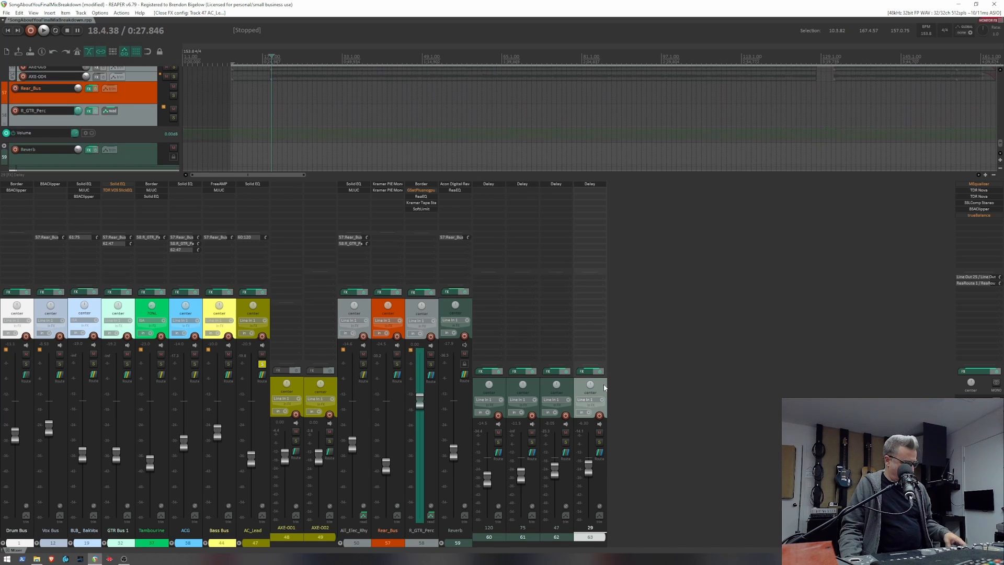
key("e")
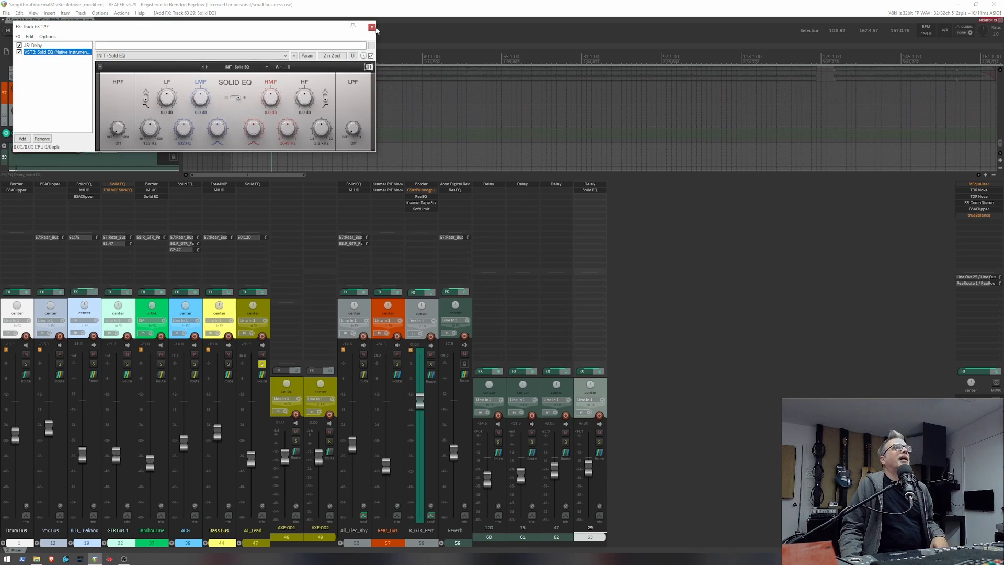
left_click(372, 27)
left_click(590, 190, "shift")
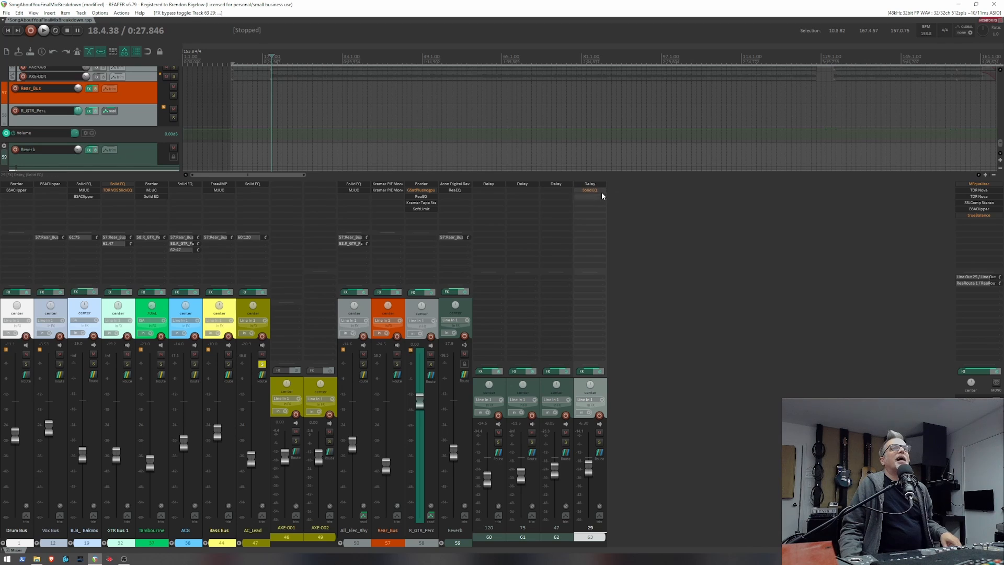
left_click(596, 190)
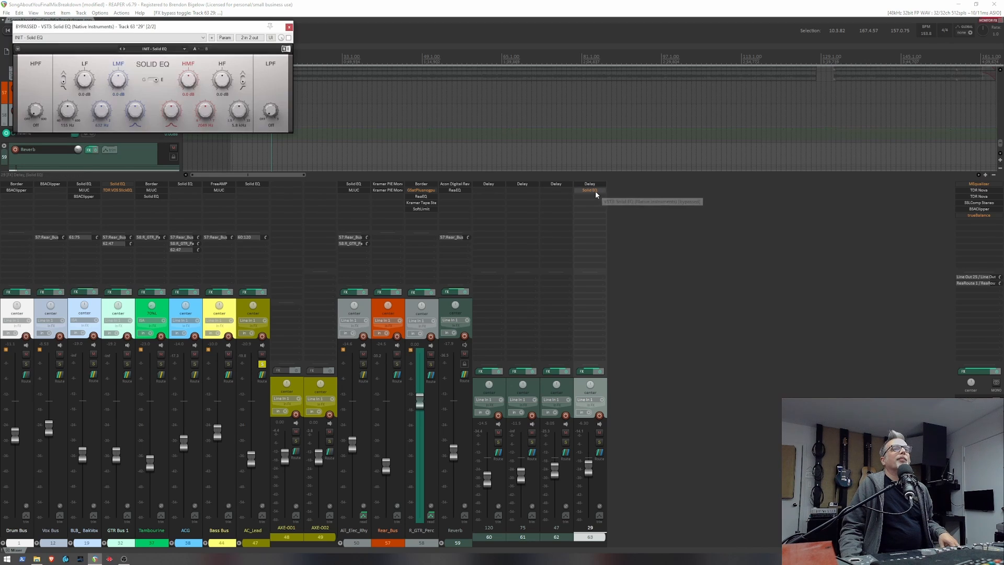
Remove the bypassed Solid EQ from track "29" and check the AC_Lead folder's Solid EQ settings, closing the plug-in window after viewing.
left_click(595, 190, "alt")
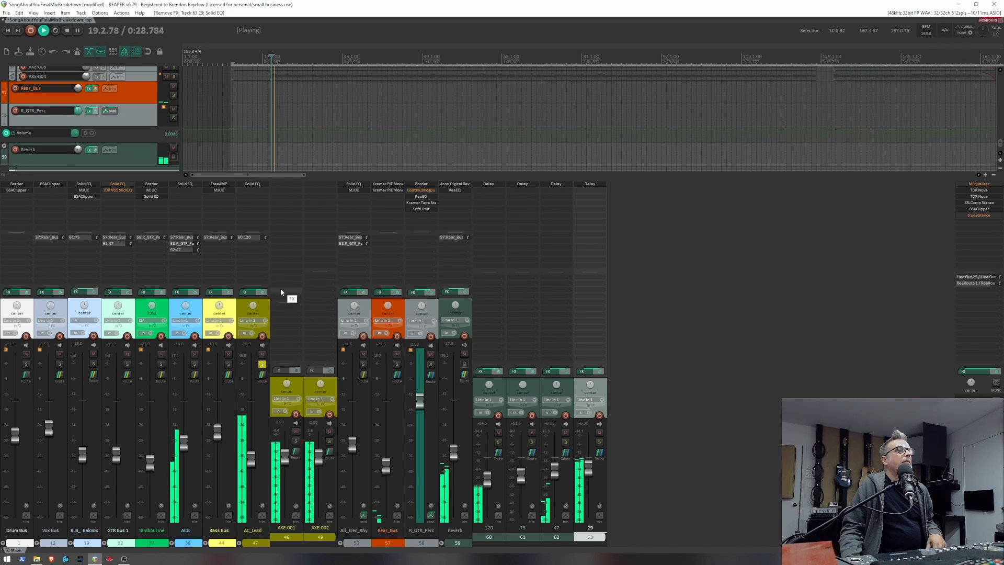
left_click(251, 184)
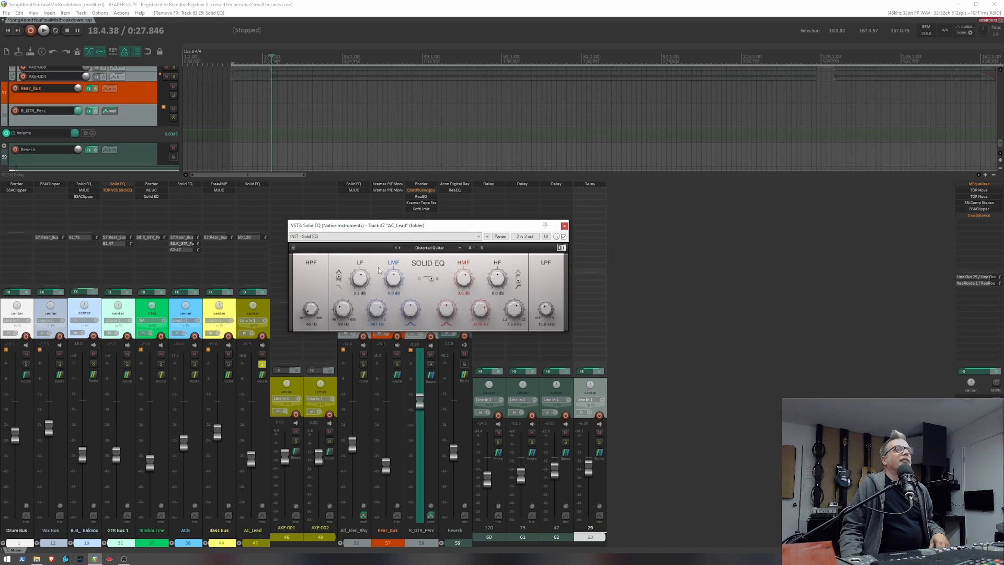
left_click(564, 226)
Play the soloed AC_Lead folder, unsolo it and play the same section with the full mix.
key("space")
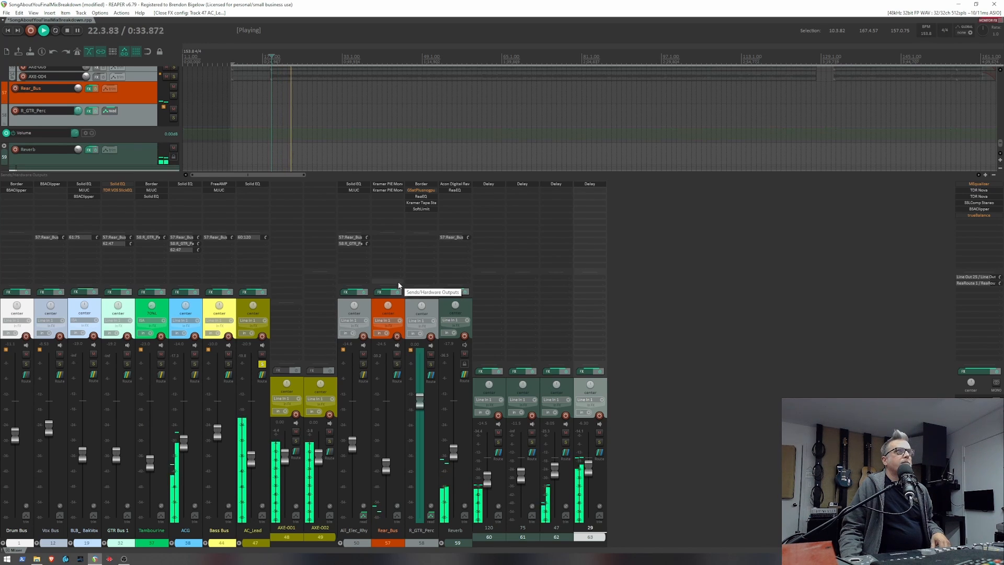
key("space")
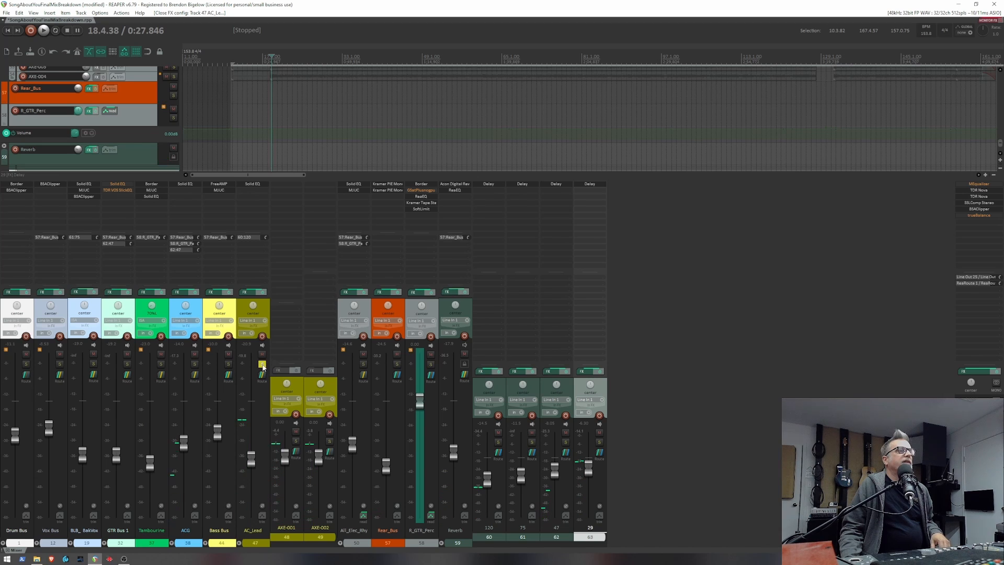
left_click(262, 364)
key("space")
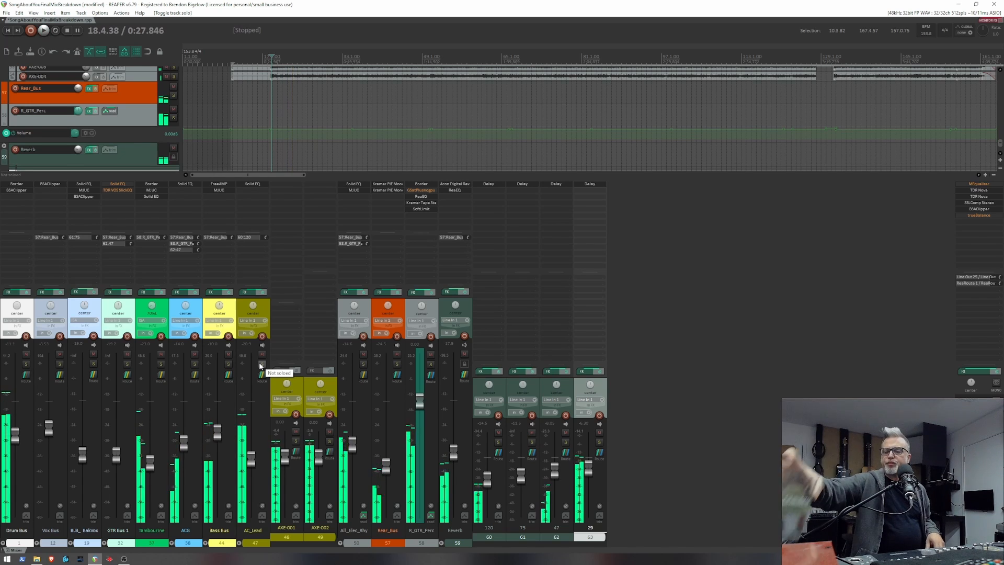
key("space")
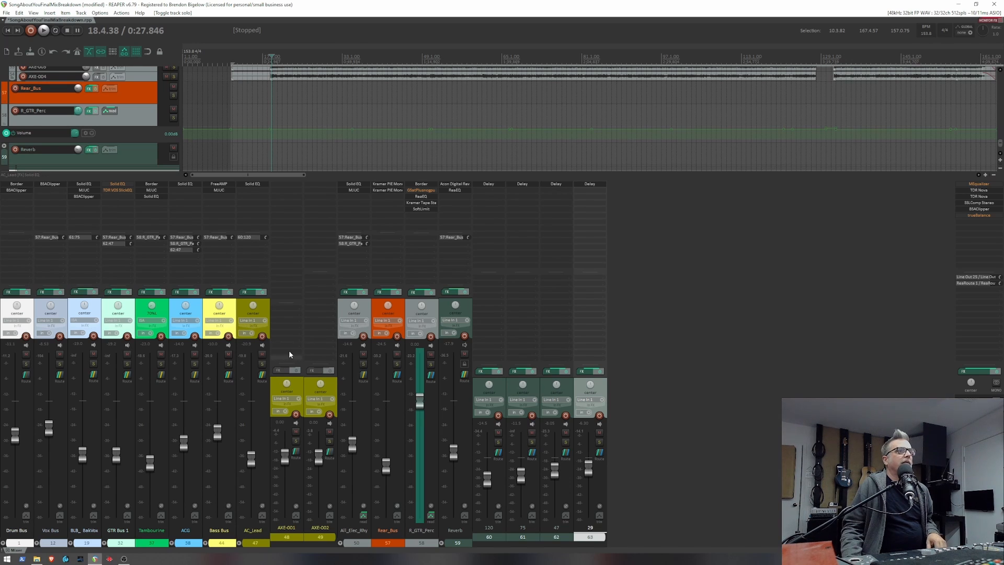
Solo AC_Lead again for a short playback, unsolo it and hide its child tracks in the mixer.
left_click(262, 364)
key("space")
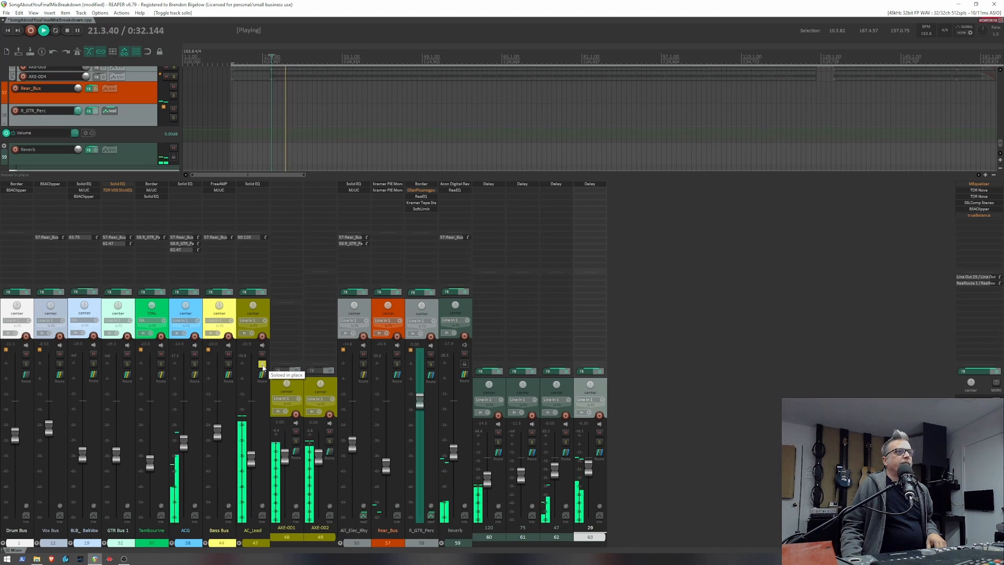
key("space")
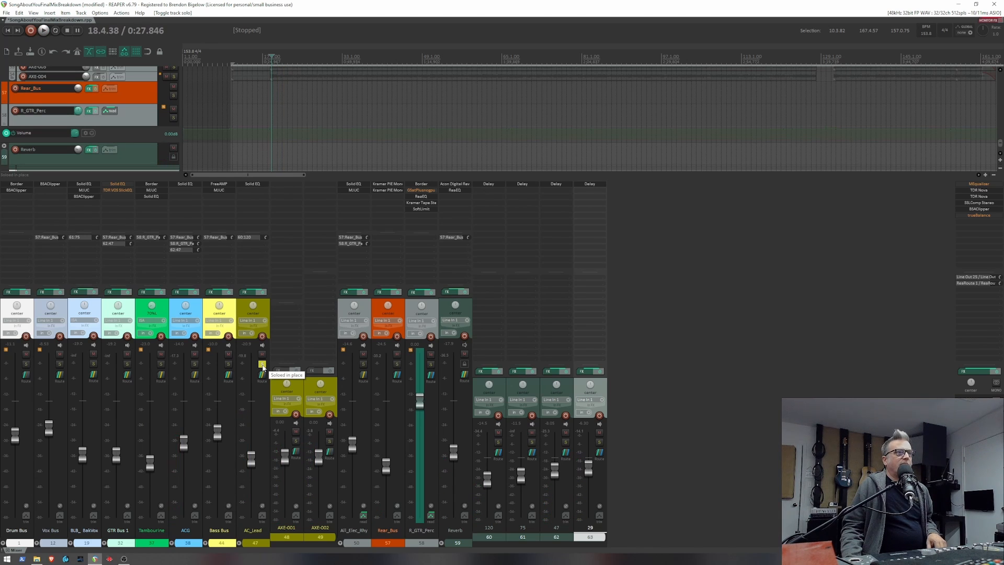
left_click(262, 365)
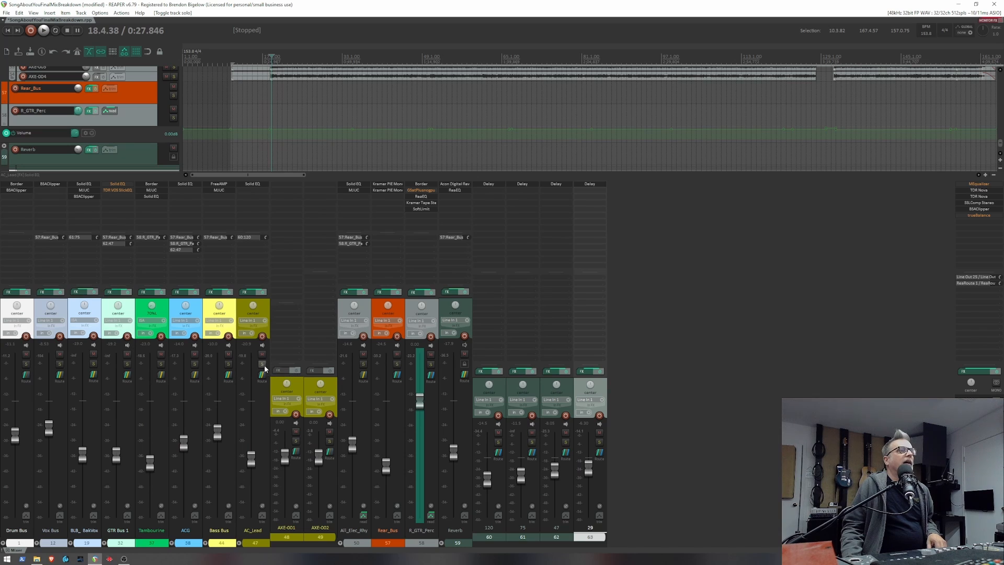
left_click(240, 544)
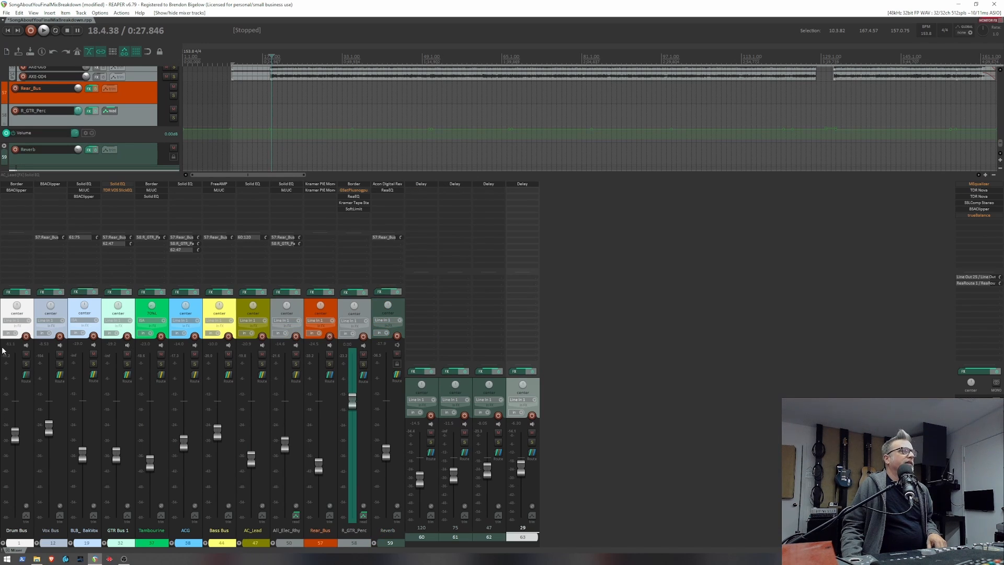
Solo the Drum Bus and play it, showing its child tracks in the mixer for a second playback.
left_click(25, 365)
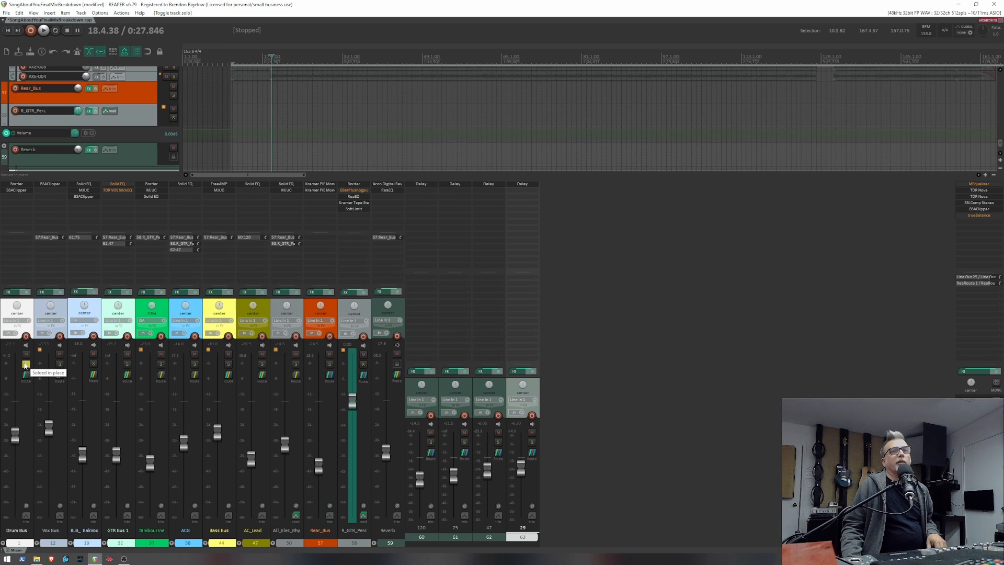
key("space")
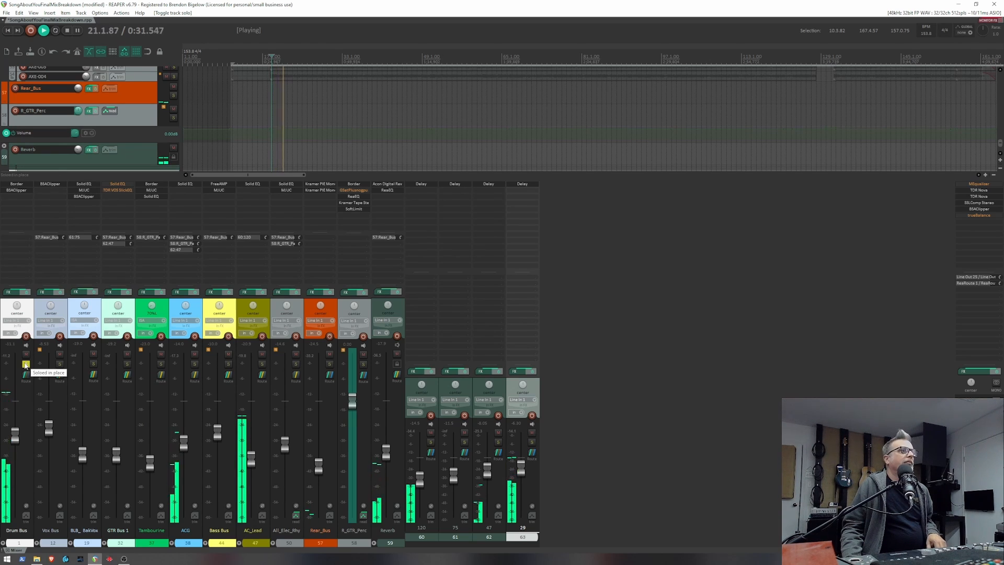
key("space")
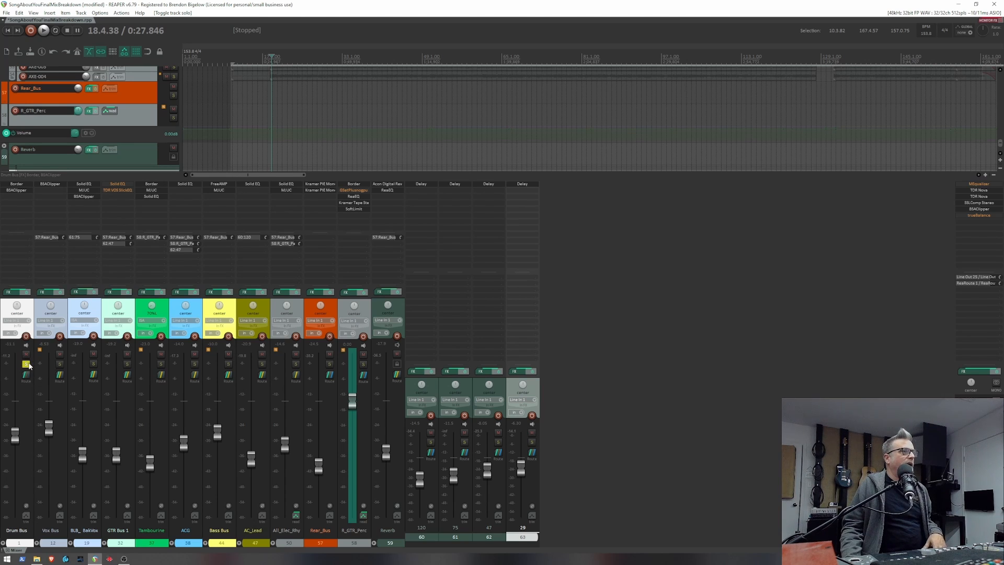
left_click(3, 544)
key("space")
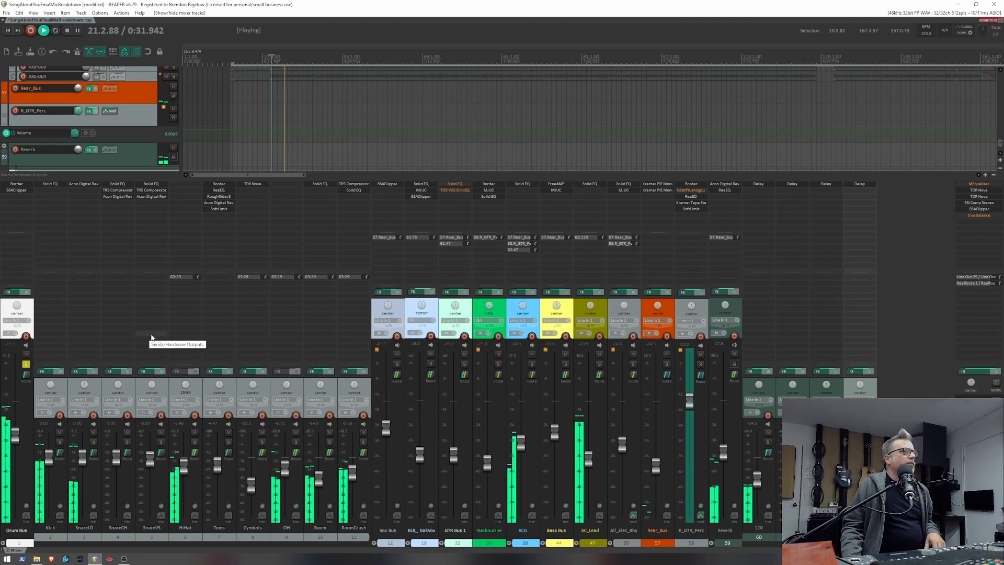
key("space")
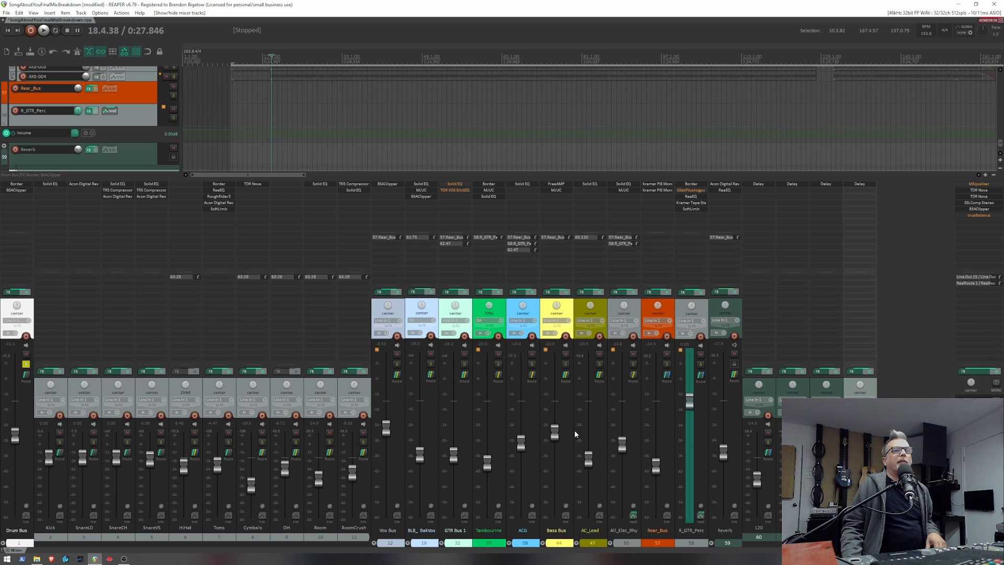
Mute the Reverb track and play the soloed Drum Bus without it.
left_click(734, 355)
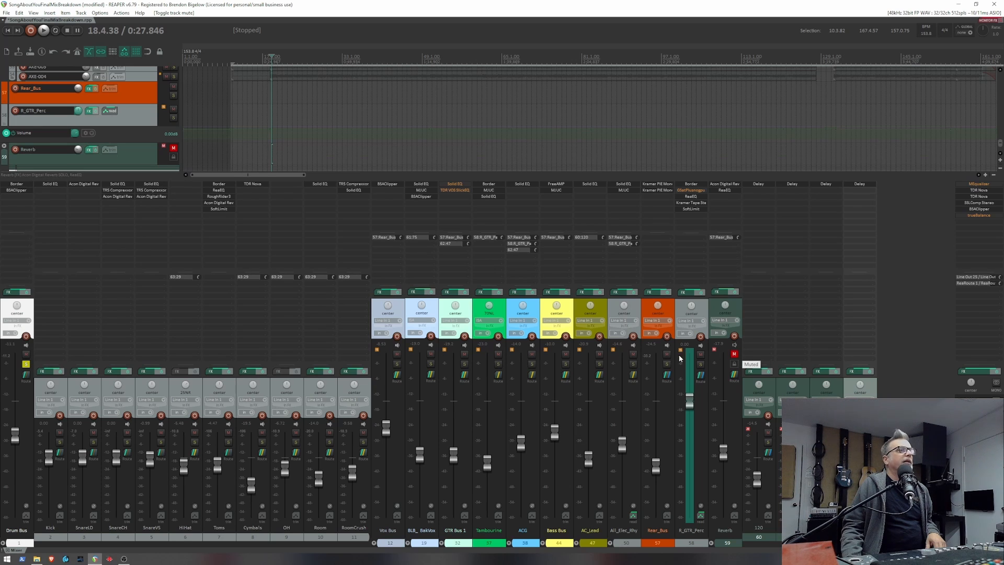
key("space")
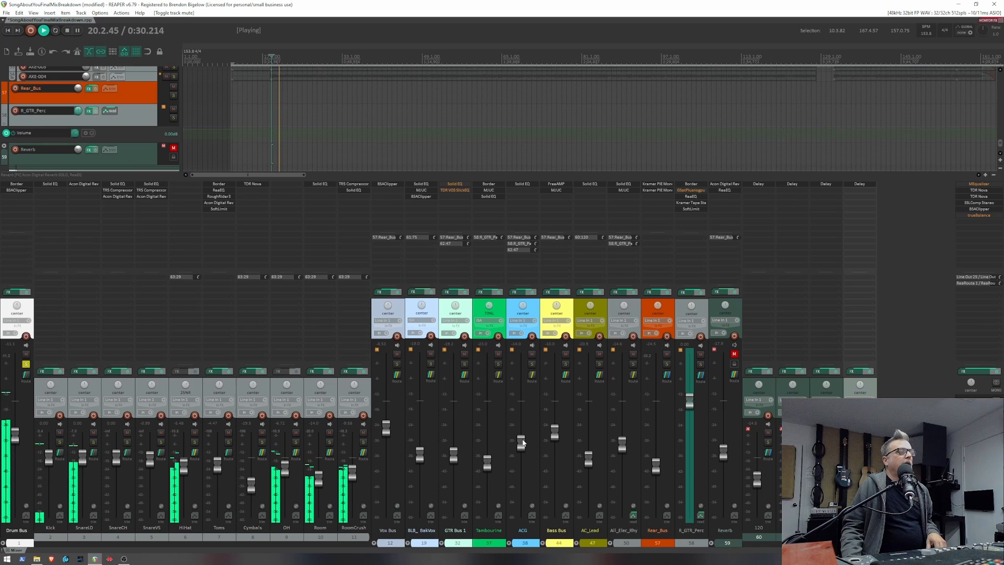
key("space")
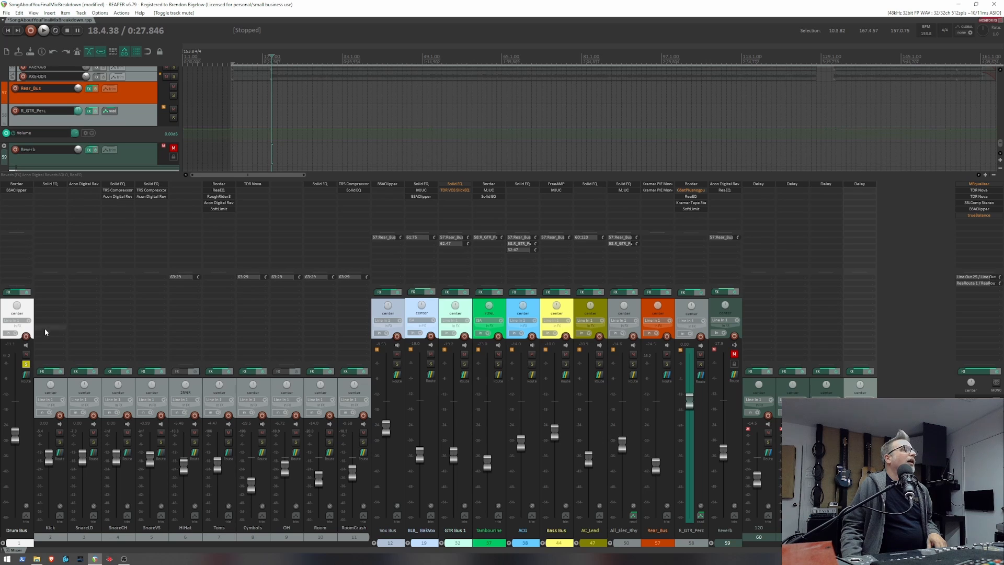
Inspect the Kick track's Solid EQ and the SnareLD track's Acon Digital Reverb, closing each plug-in window after viewing.
left_click(49, 185)
left_click(49, 184)
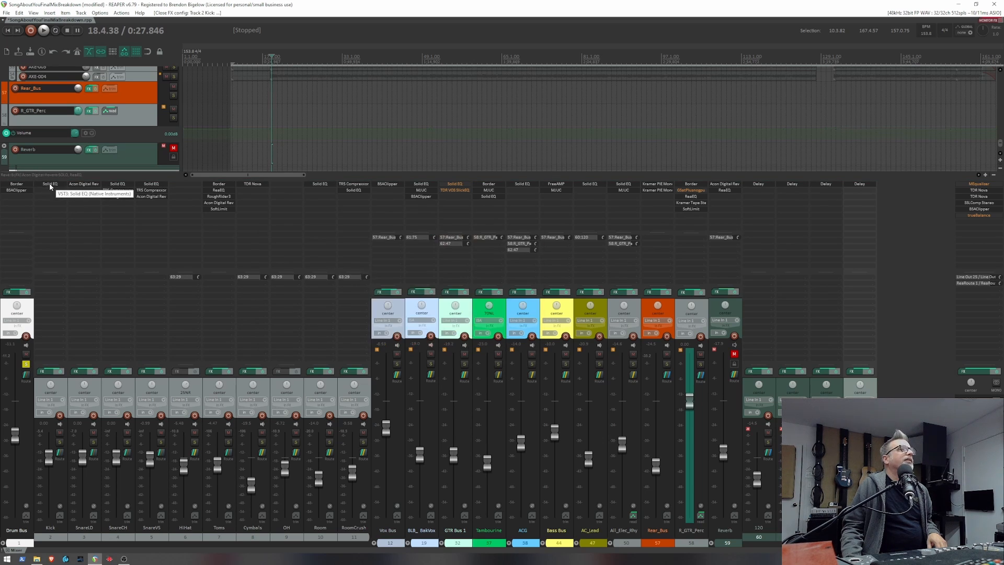
left_click(85, 185)
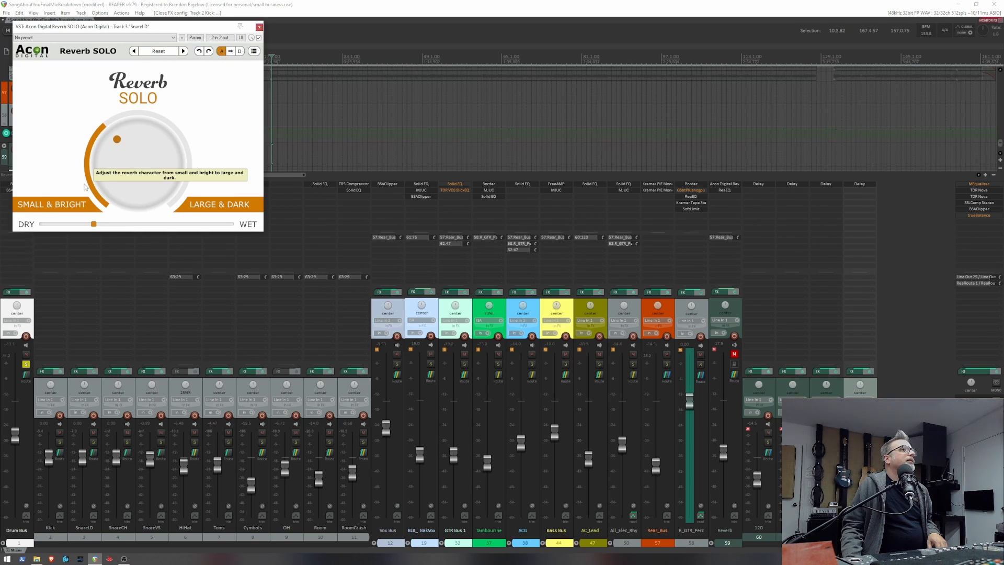
left_click(260, 27)
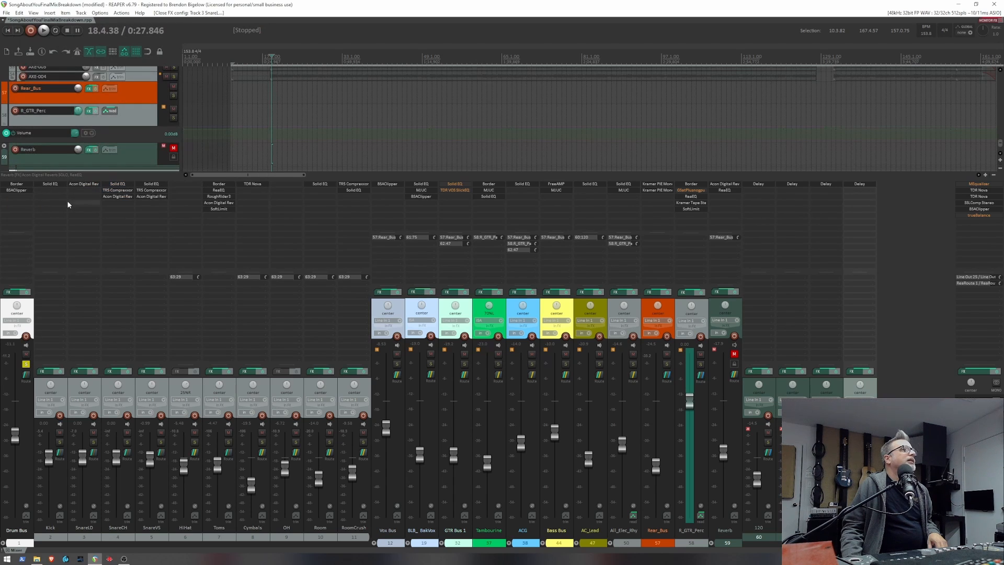
Audition the SnareLD and SnareCH tracks soloed one after the other, clearing each solo after playback.
left_click(93, 442)
key("space")
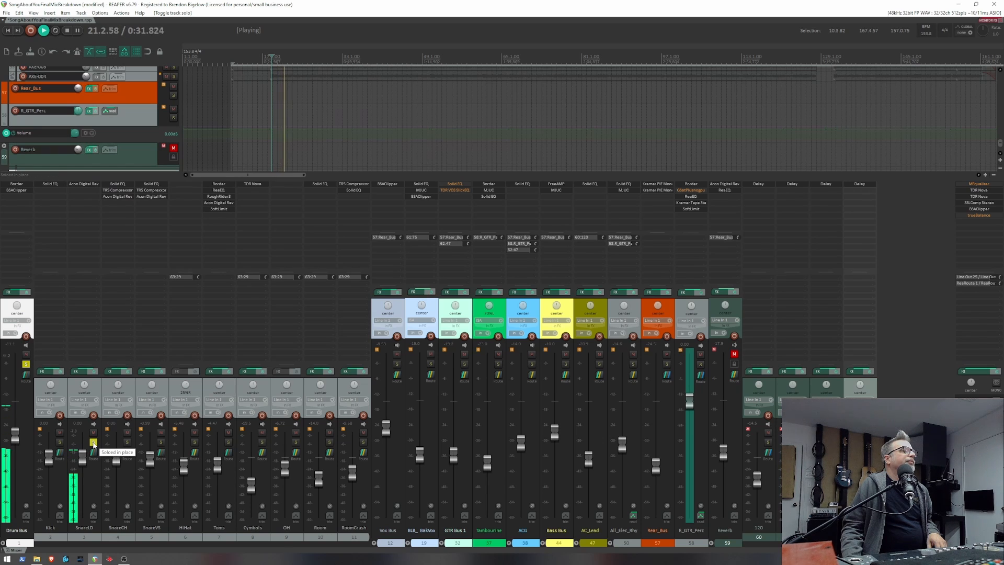
key("space")
left_click(94, 442)
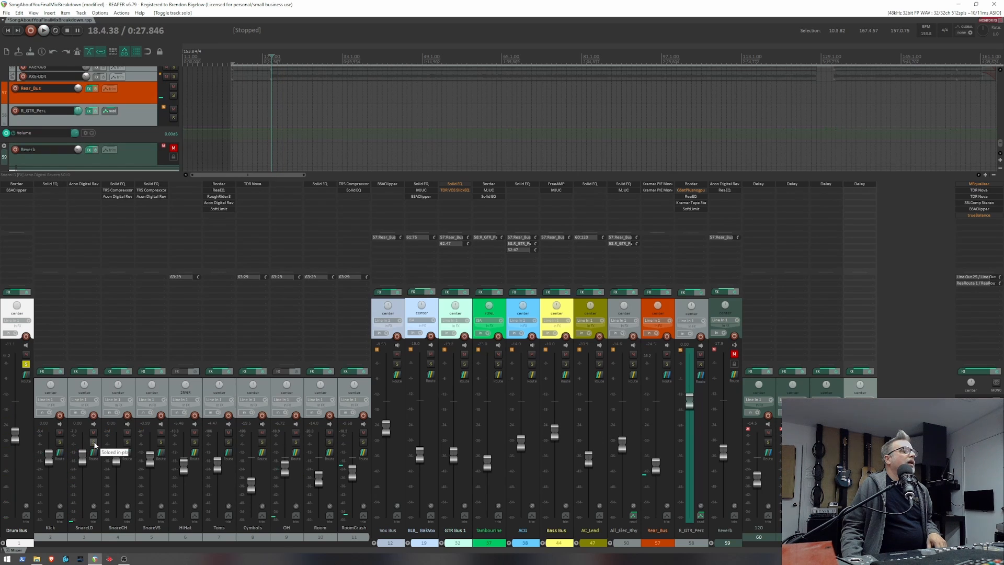
left_click(126, 442)
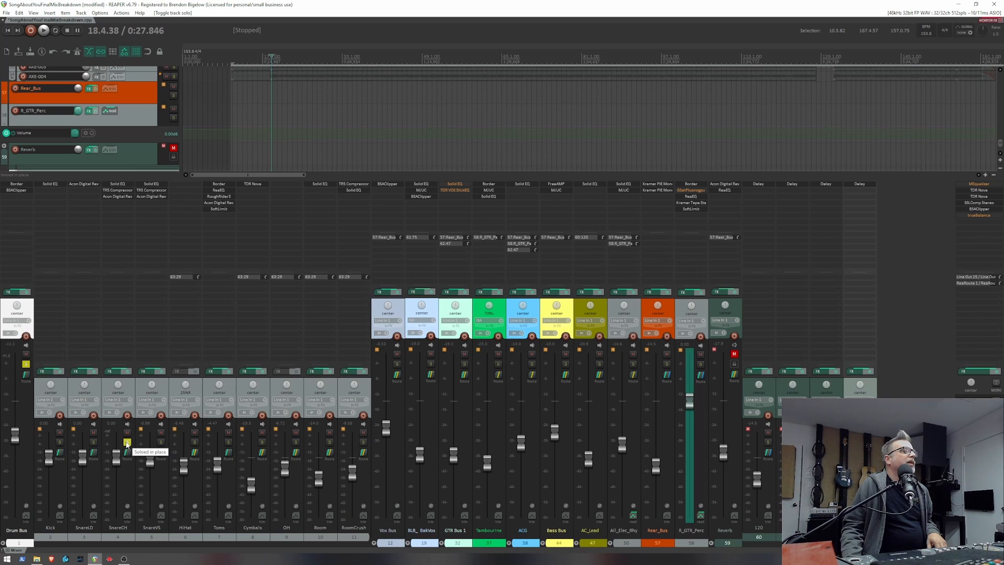
key("space")
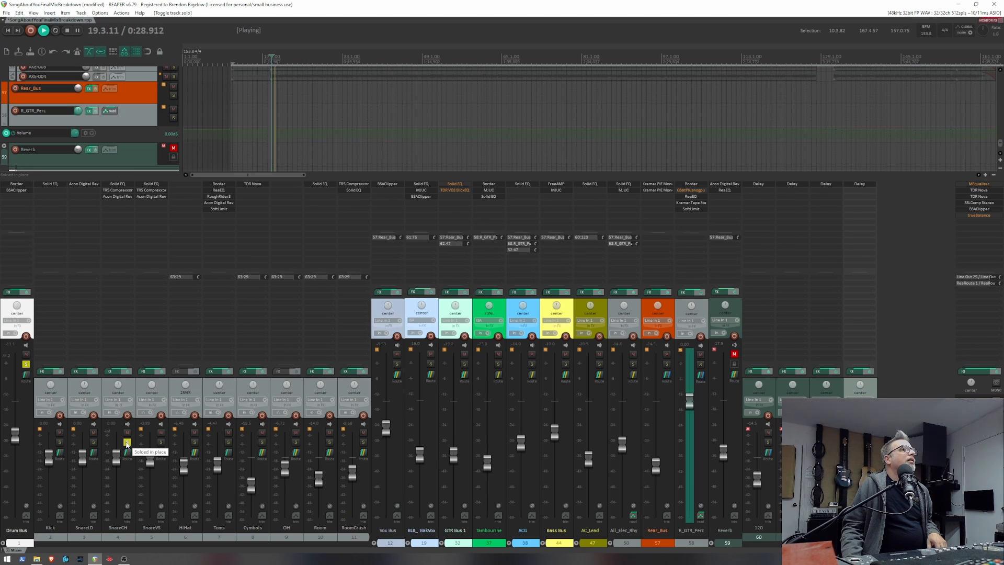
left_click(126, 442)
key("space")
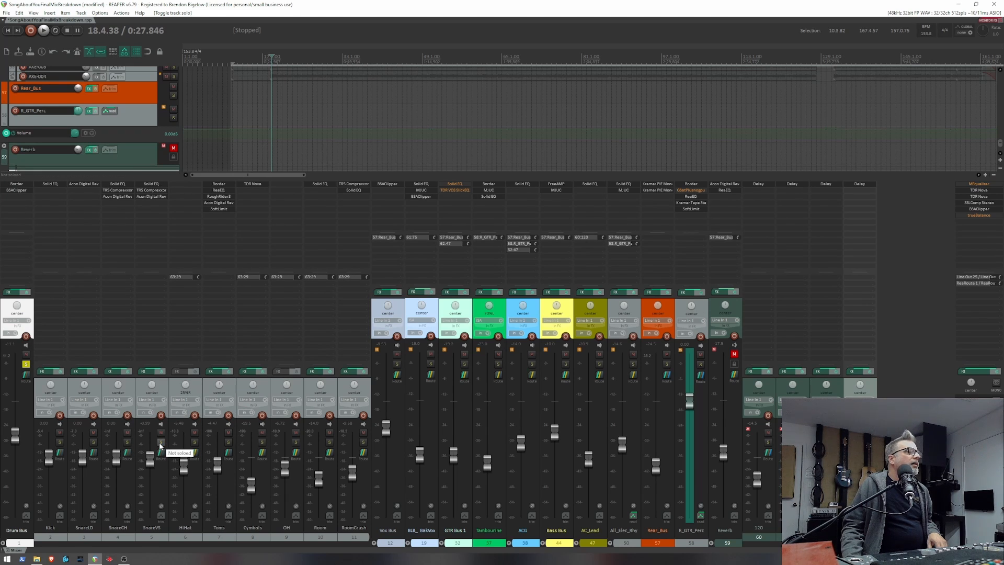
Expand the collapsed Drum Bus folder in the arrangement to show the Kick, snare and HiHat tracks with their clips.
scroll(98, 128, "up", 15)
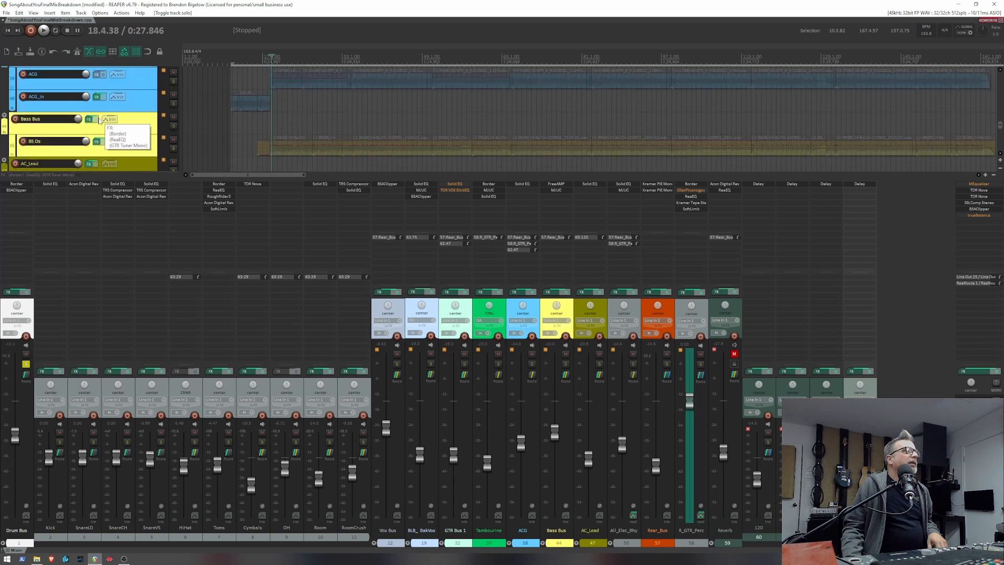
scroll(98, 117, "up", 5)
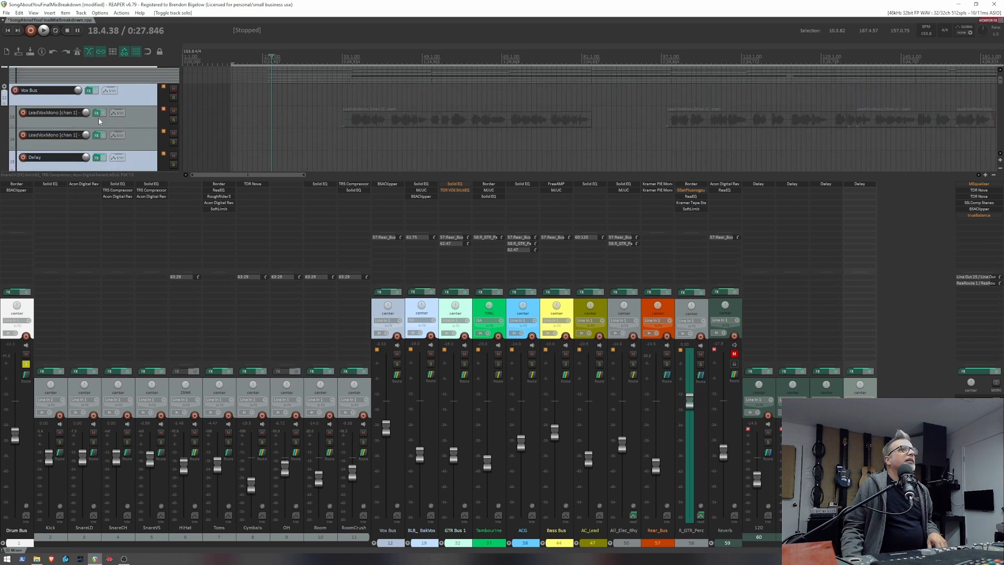
scroll(99, 122, "down", 1)
scroll(98, 123, "up", 1)
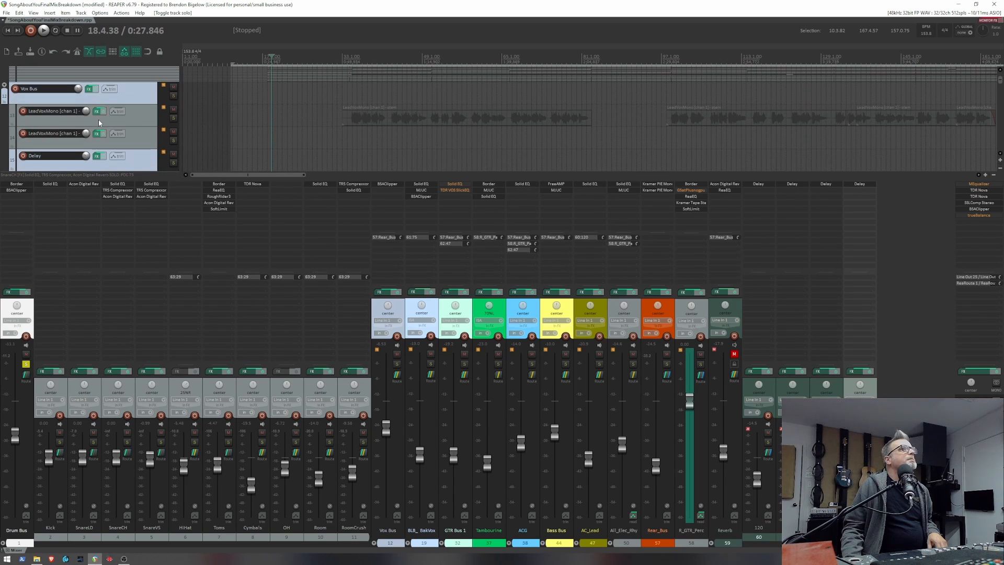
scroll(97, 120, "up", 1)
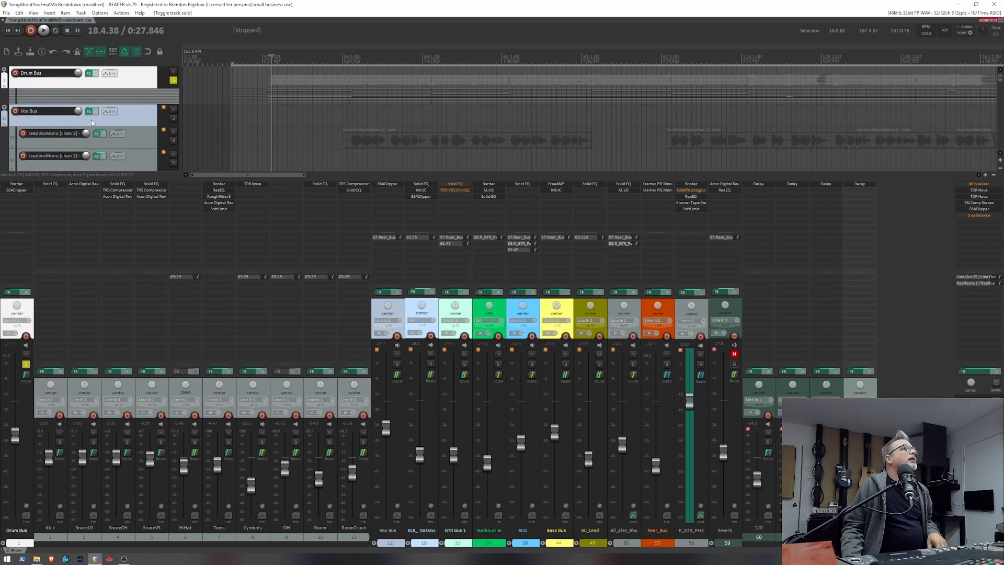
left_click(5, 76)
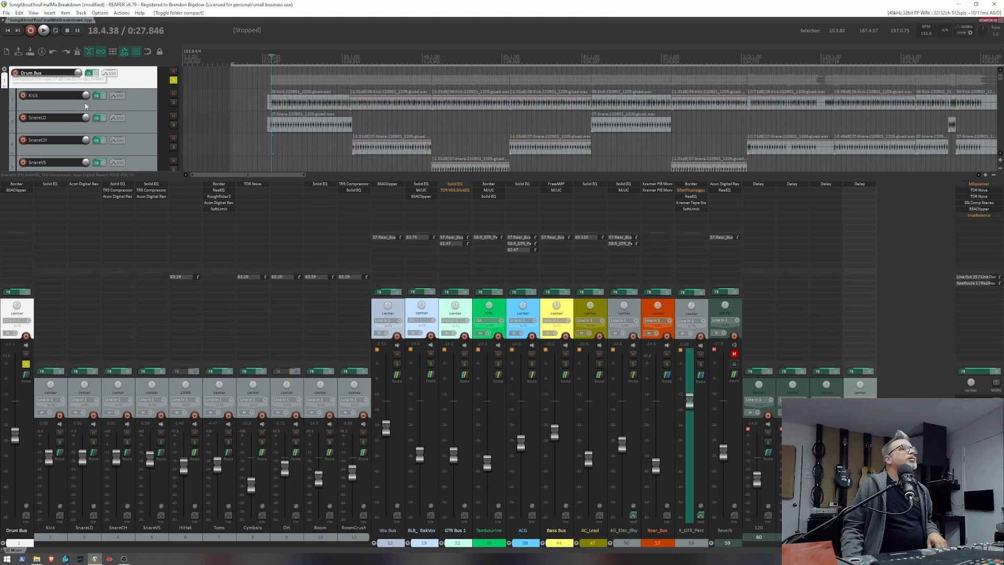
scroll(96, 100, "down", 1)
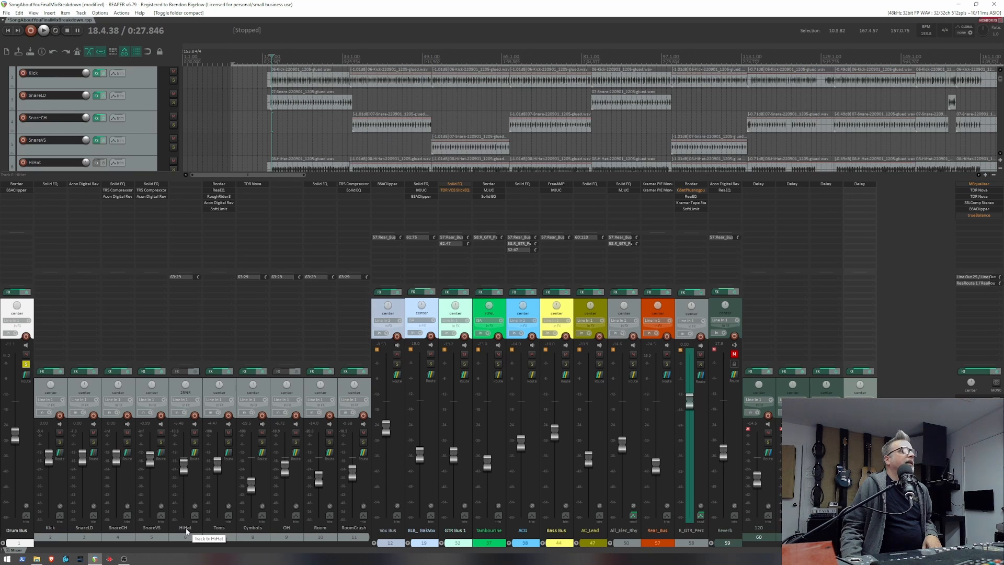
Solo the HiHat track within the Drum Bus and play it.
left_click(195, 443)
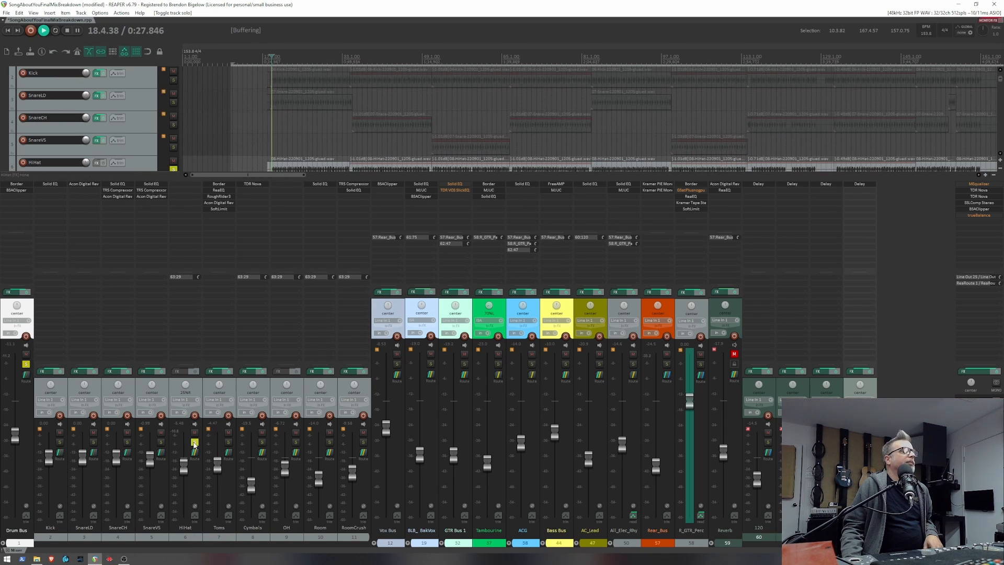
key("space")
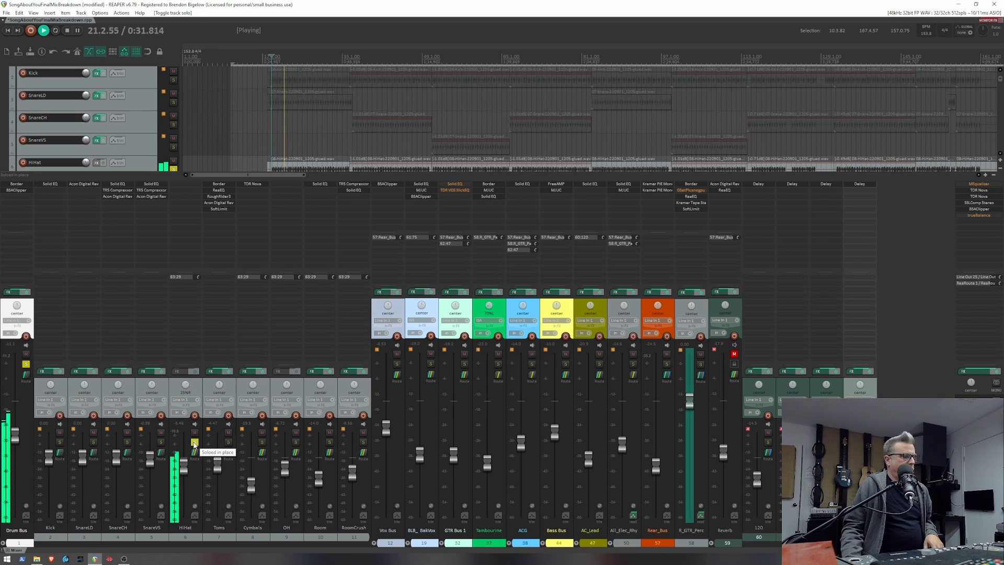
key("space")
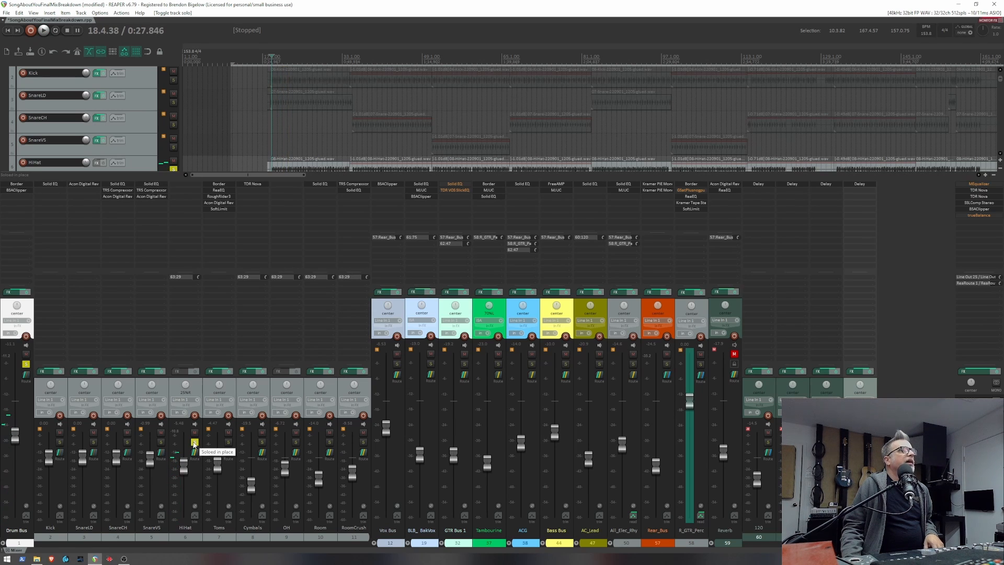
Clear the HiHat track's solo and inspect the Toms track's Border filter and ReaEQ, closing the plug-in windows after viewing.
left_click(194, 443)
left_click(221, 185)
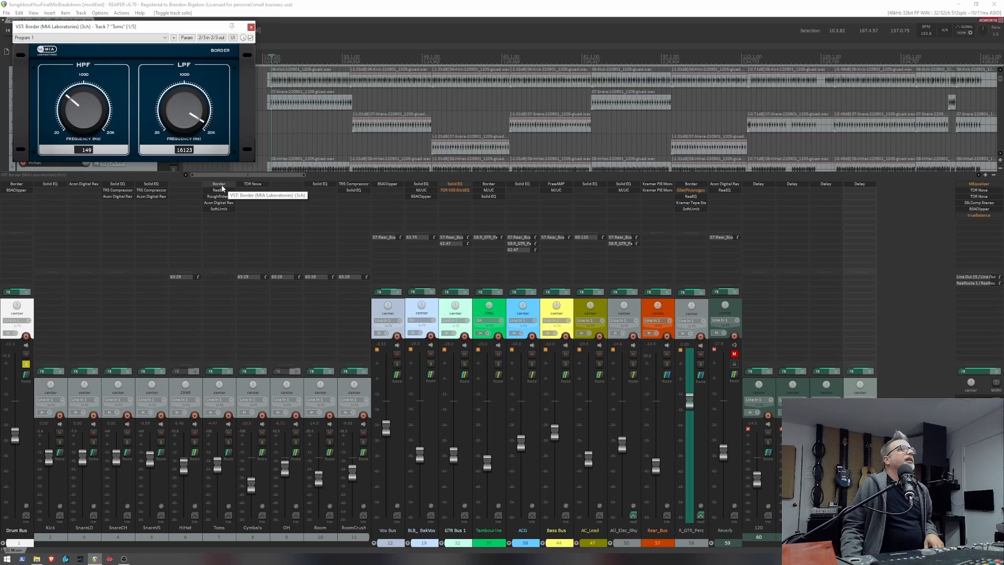
left_click(222, 186)
left_click(222, 190)
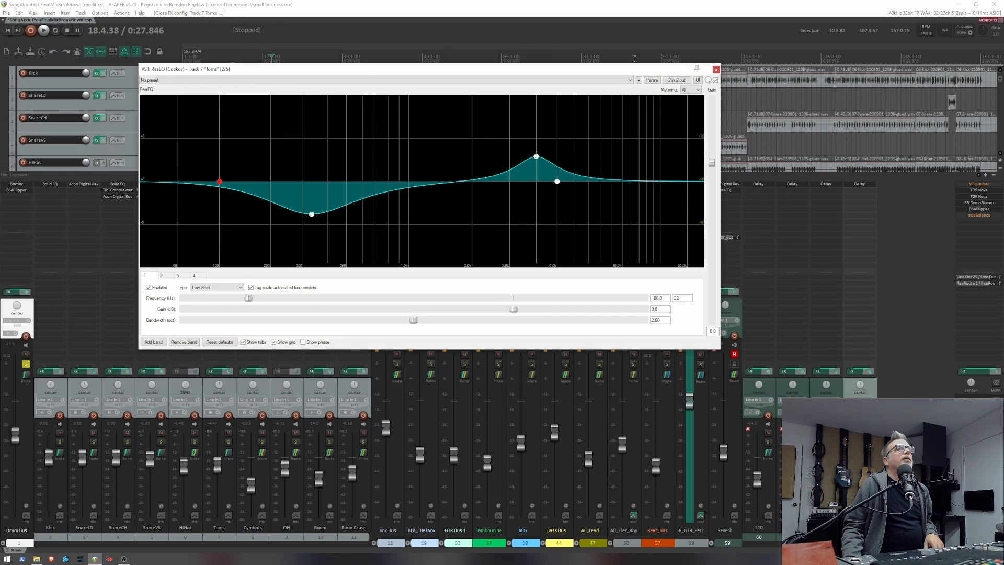
left_click(716, 69)
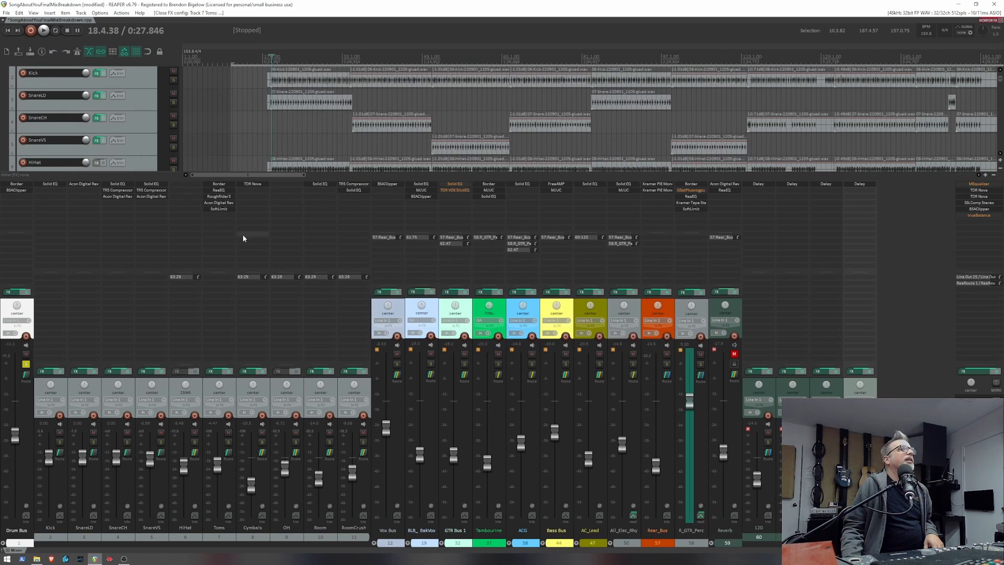
Inspect the Toms track's RoughRider3 compressor, Acon Digital Reverb and SoftLimit settings, closing each plug-in window after viewing.
left_click(228, 197)
left_click(222, 197)
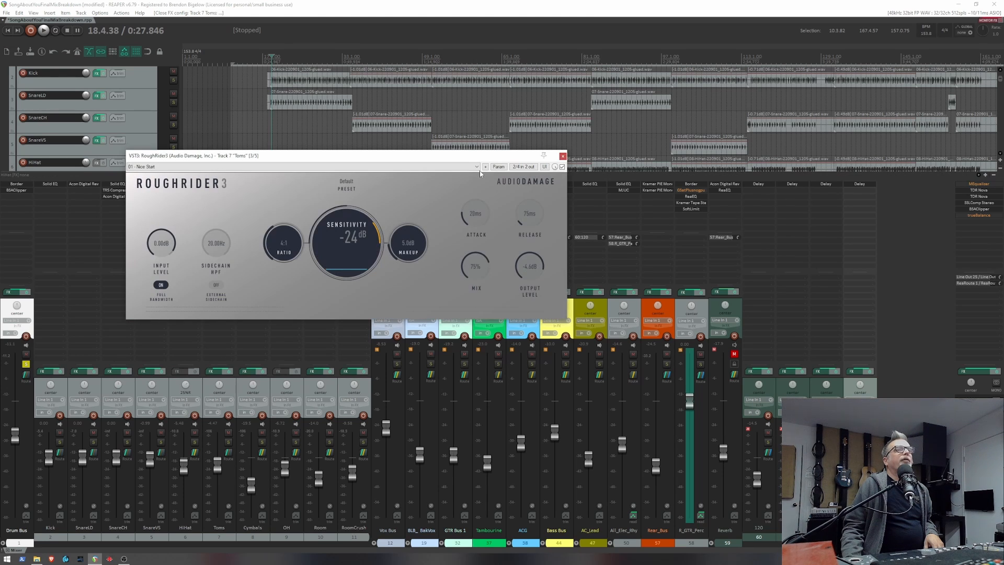
left_click(563, 156)
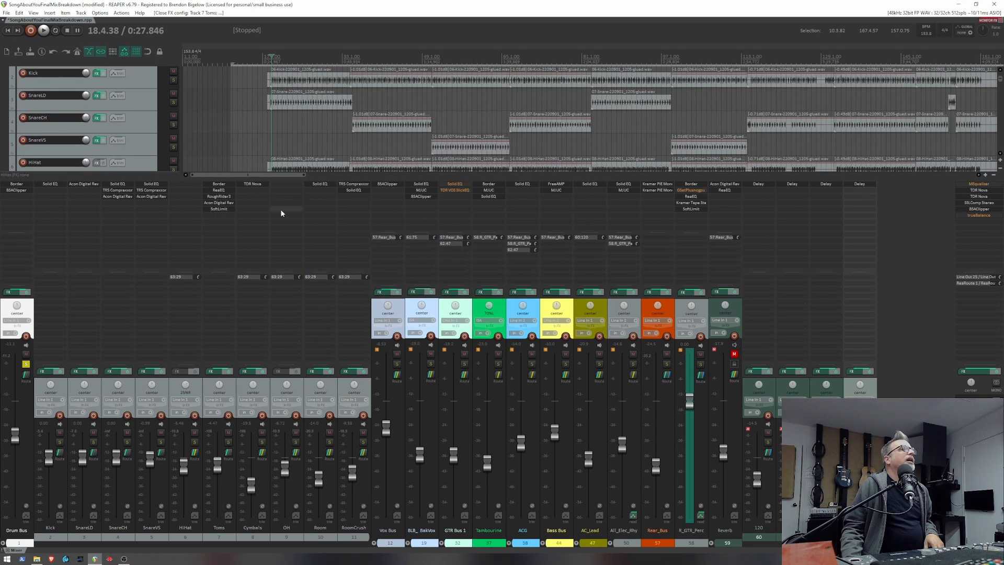
left_click(226, 203)
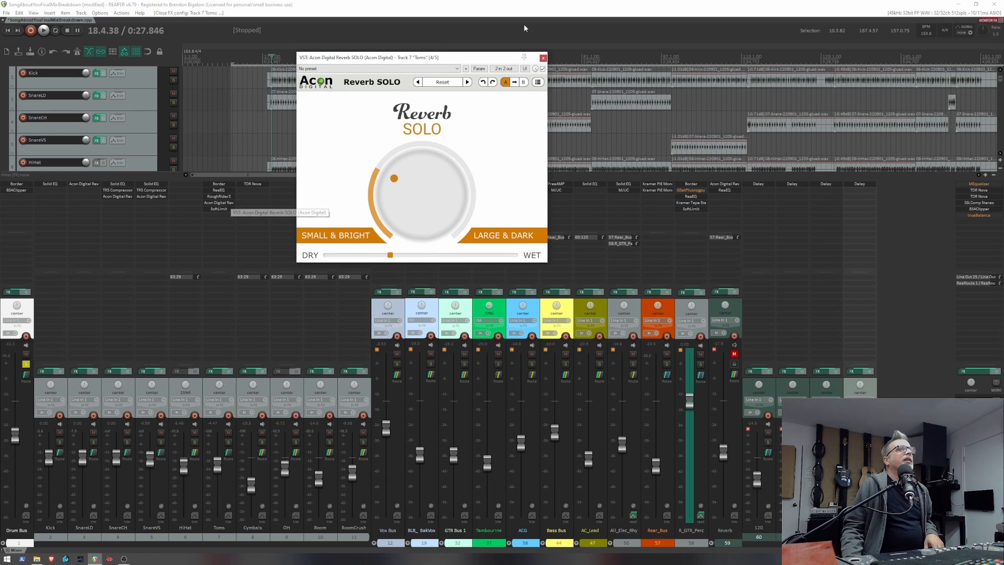
left_click(543, 58)
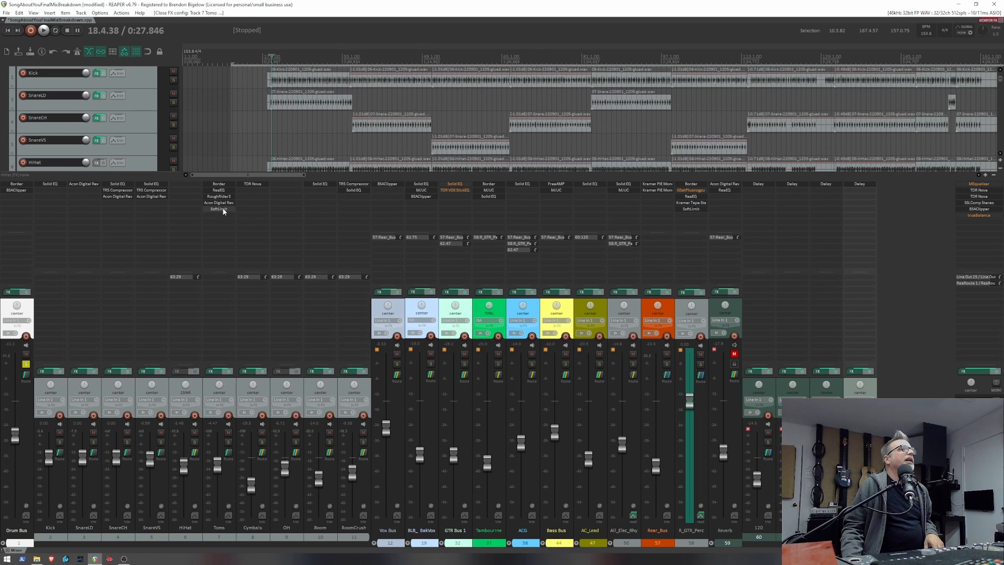
left_click(222, 209)
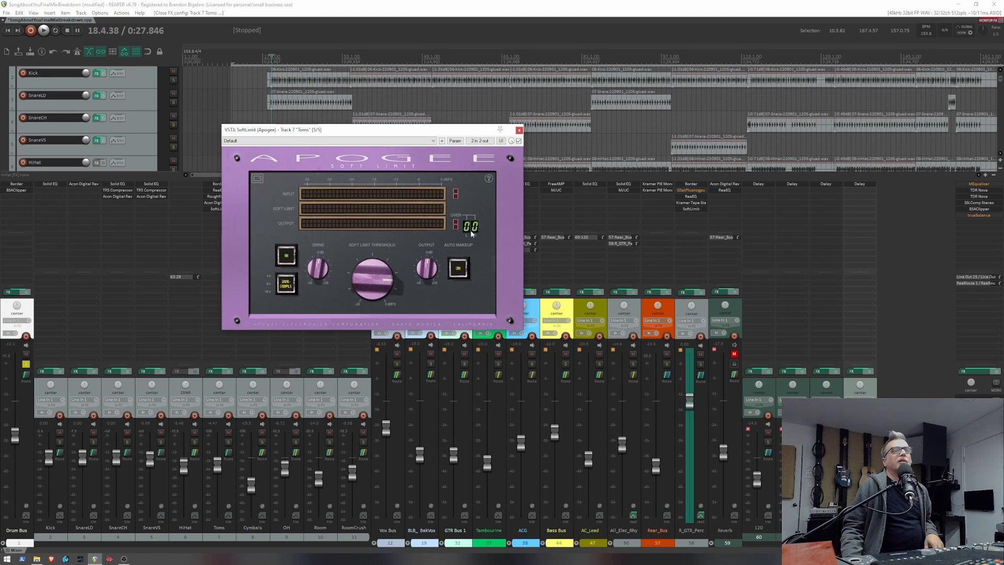
left_click(519, 131)
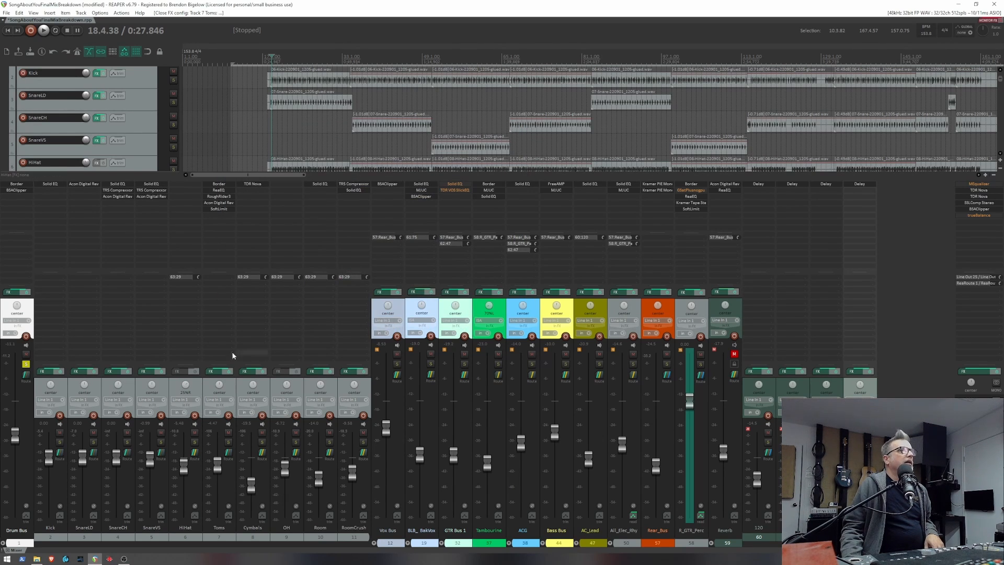
Audition the Cymbals track soloed within the Drum Bus, clearing its solo after playback.
key("space")
key("space")
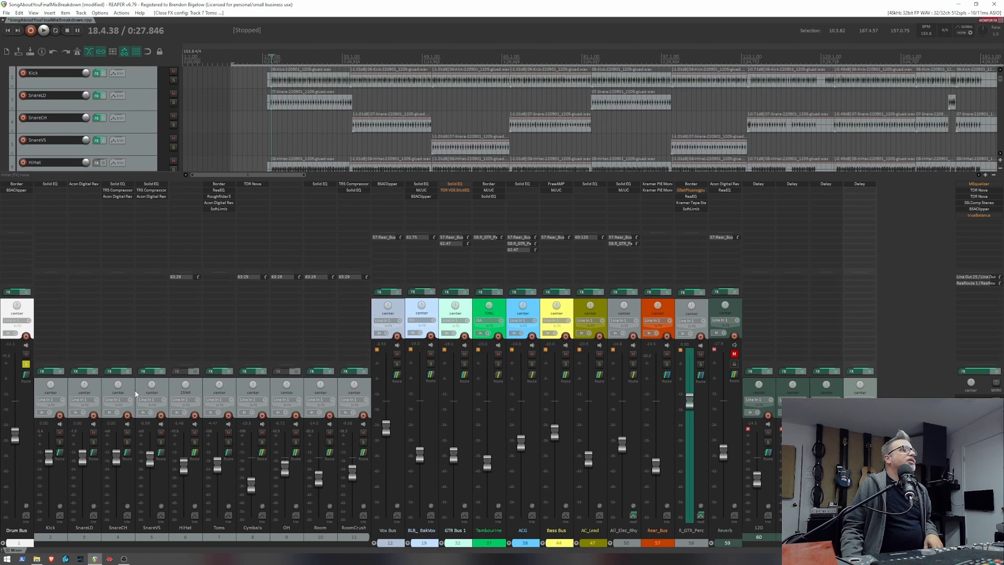
left_click(262, 443)
key("space")
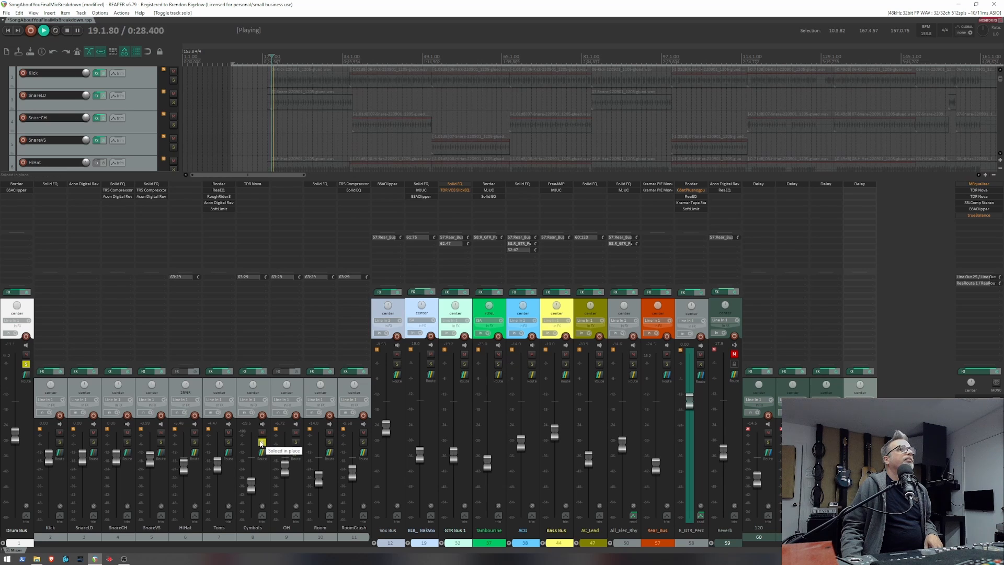
key("space")
left_click(261, 443)
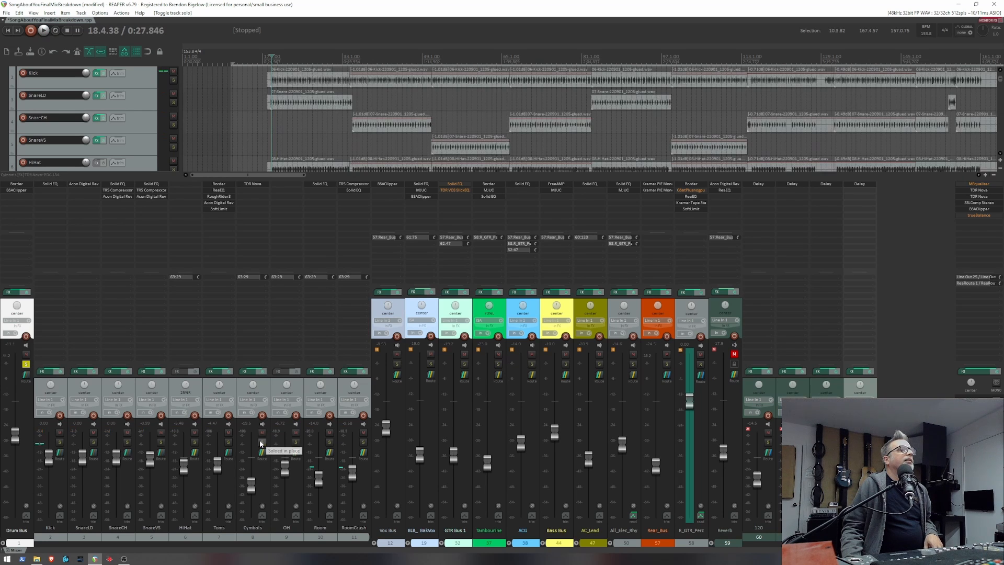
Open the Cymbals track's TDR Nova and set band III to 2.5 kHz with 0.0 dB gain.
left_click(254, 183)
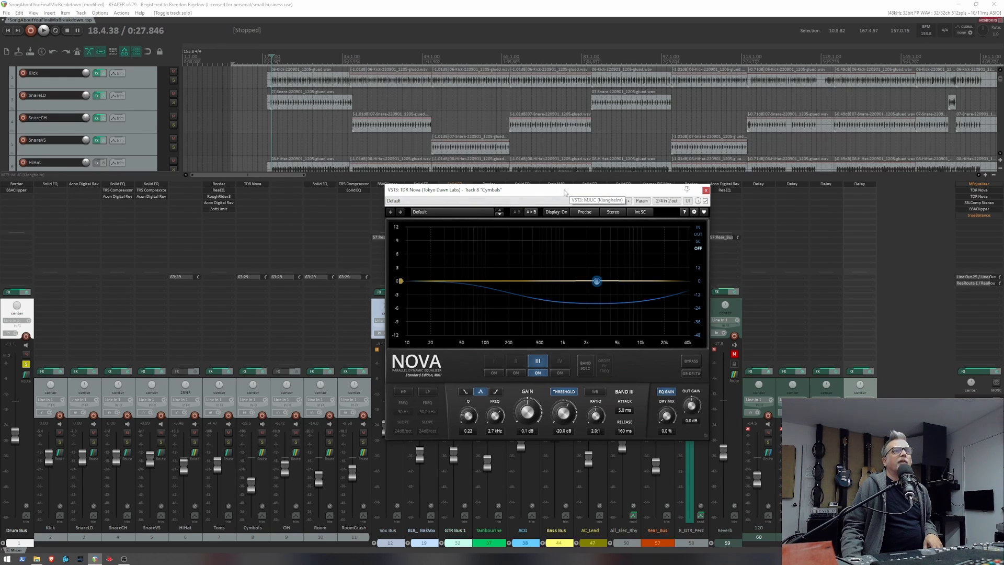
left_click_drag(565, 192, 553, 181)
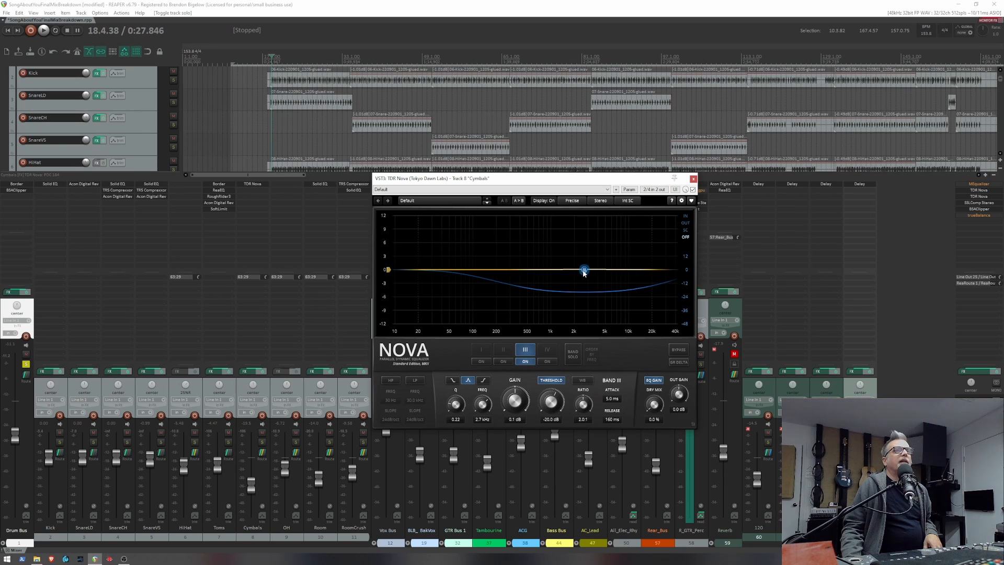
mouse_move(584, 272)
left_mouse_down()
mouse_move(576, 232)
mouse_move(595, 246)
mouse_move(561, 252)
mouse_move(599, 253)
mouse_move(578, 234)
mouse_move(582, 271)
left_mouse_up()
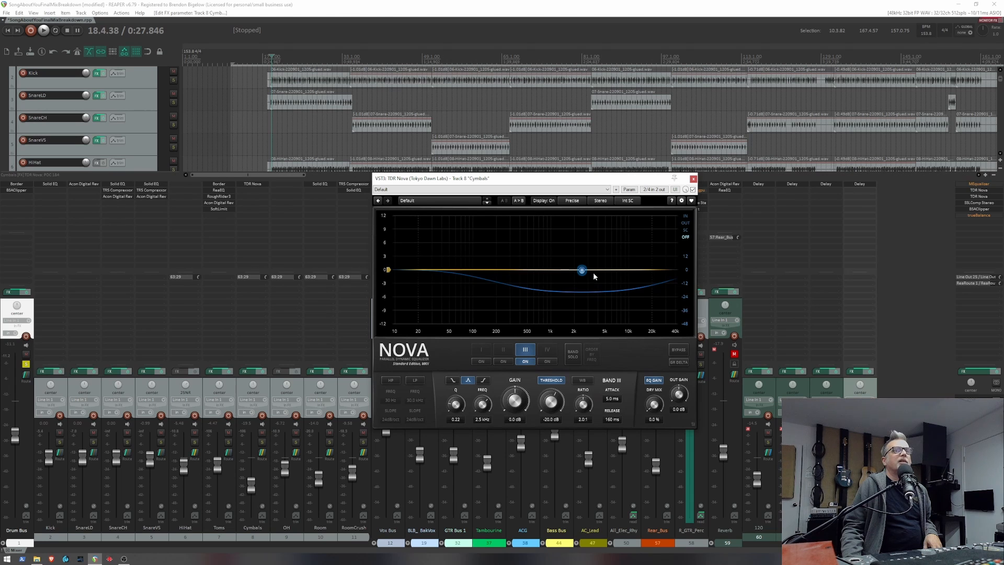
Play the drums from about bar 47 while watching the dynamic EQ curve in the Cymbals track's TDR Nova.
scroll(105, 110, "down", 3)
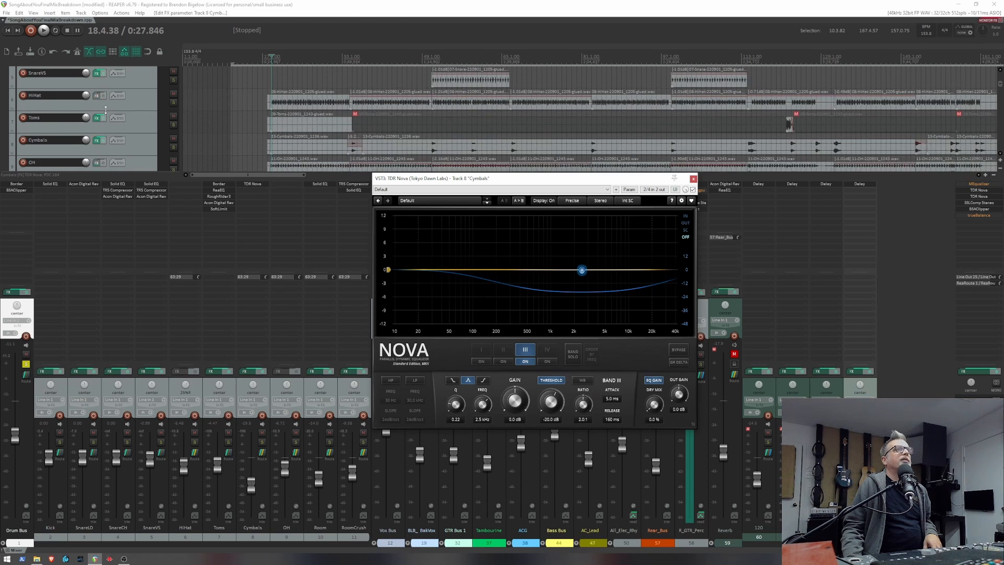
left_click(418, 123)
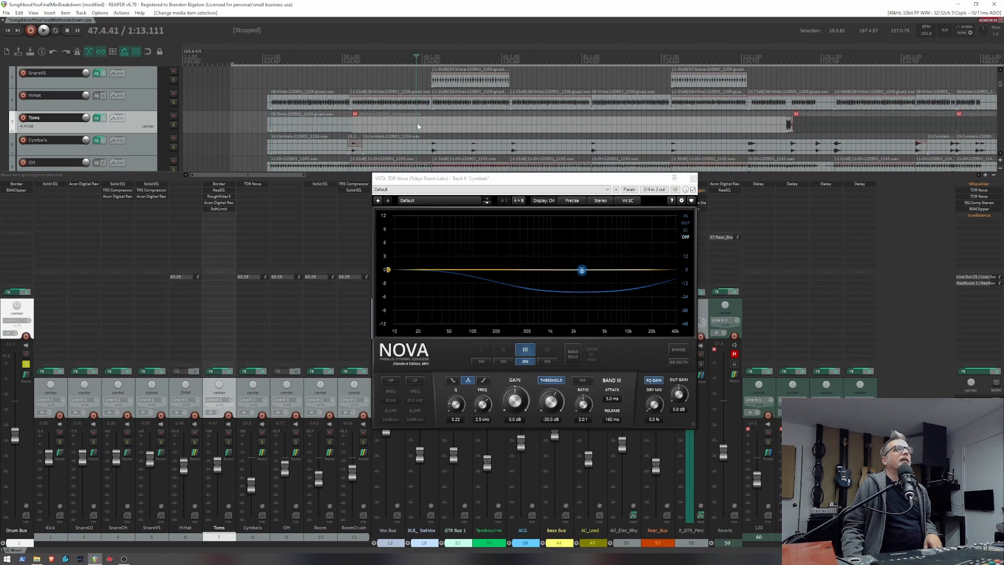
key("space")
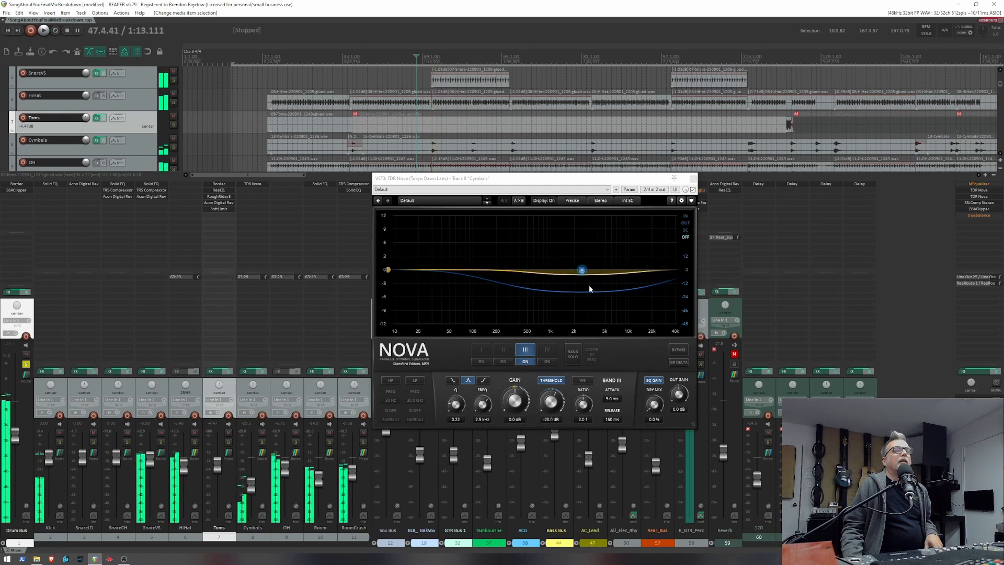
key("space")
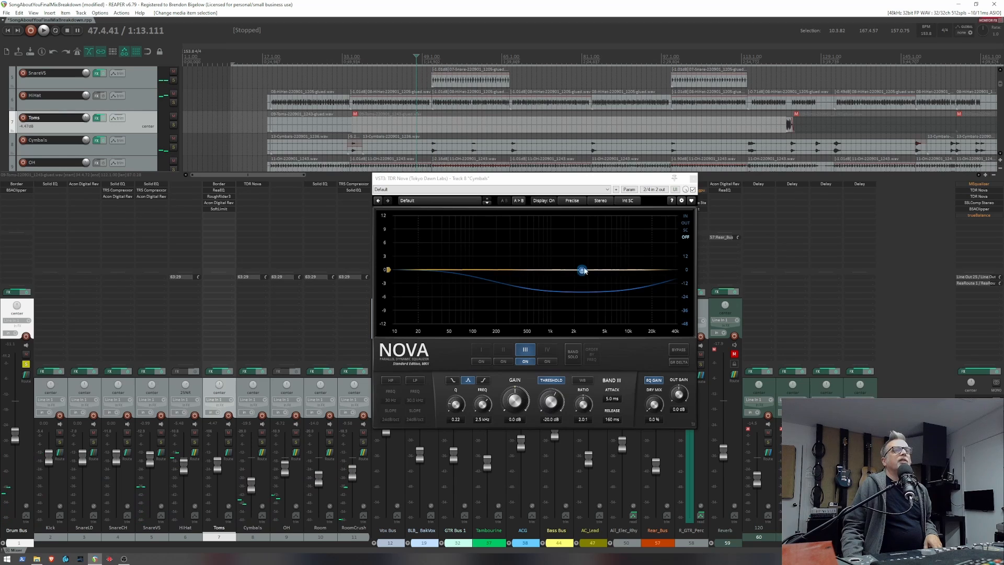
Move playback to the cymbal hit near bar 50 and play it twice while watching TDR Nova's response.
left_click(430, 147)
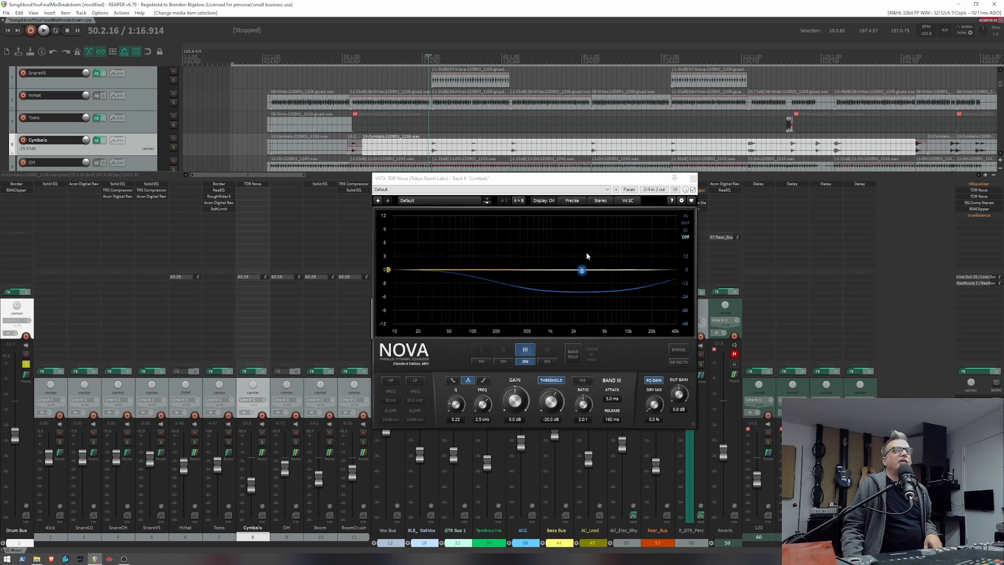
key("space")
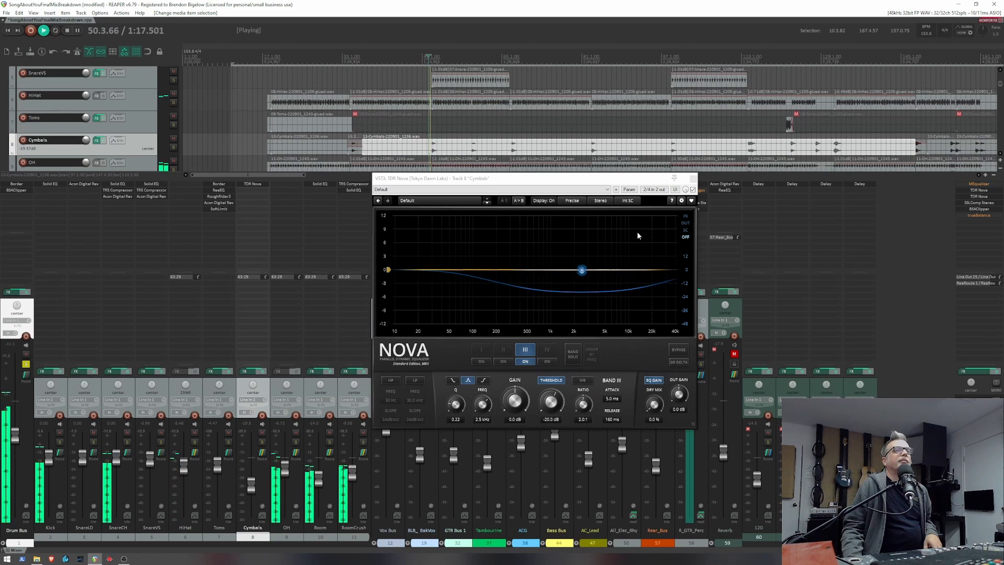
key("space")
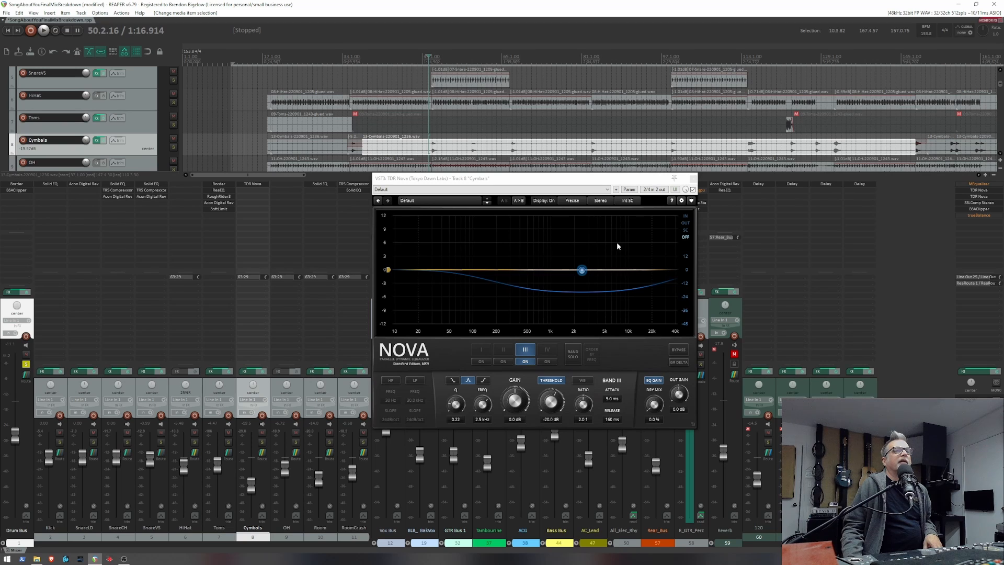
key("space")
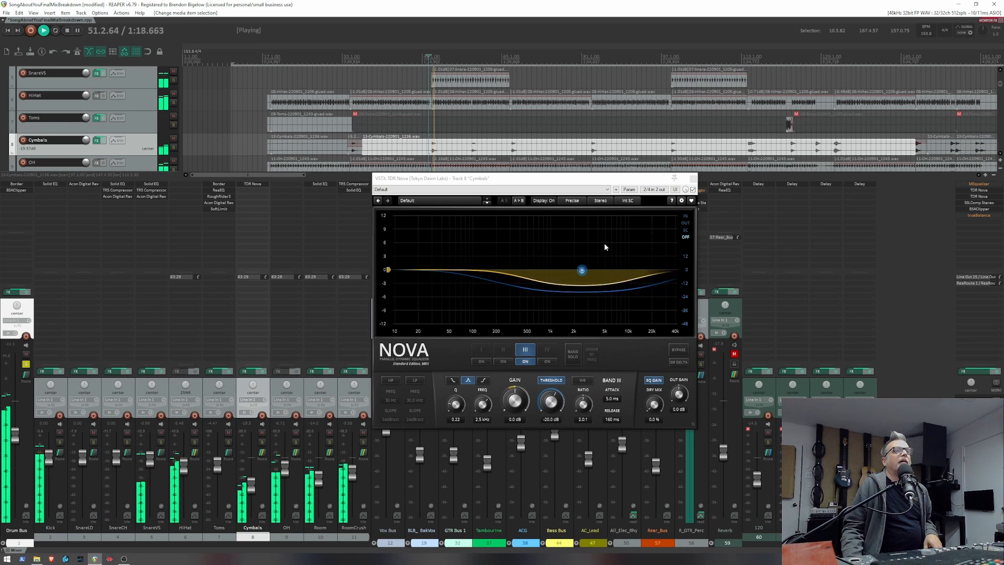
key("space")
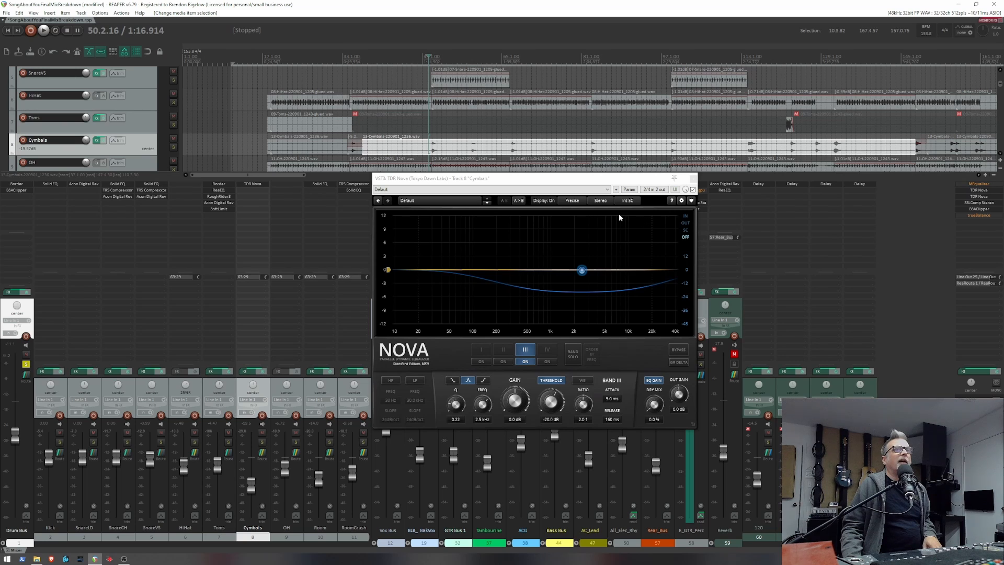
Compare the cymbal passage near bar 50 with the Cymbals track's TDR Nova bypassed and re-enabled, playing it in each state.
left_click(694, 189)
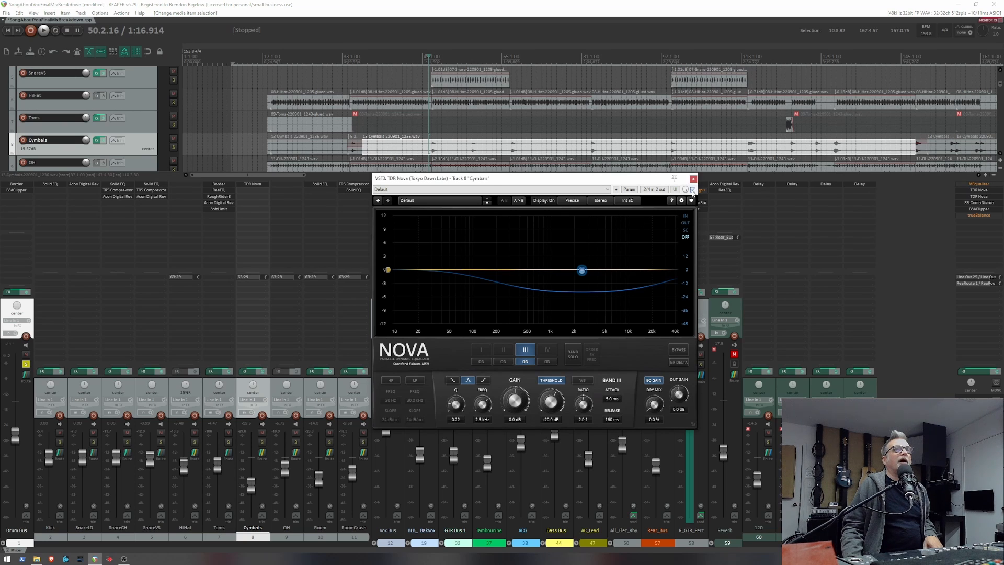
key("space")
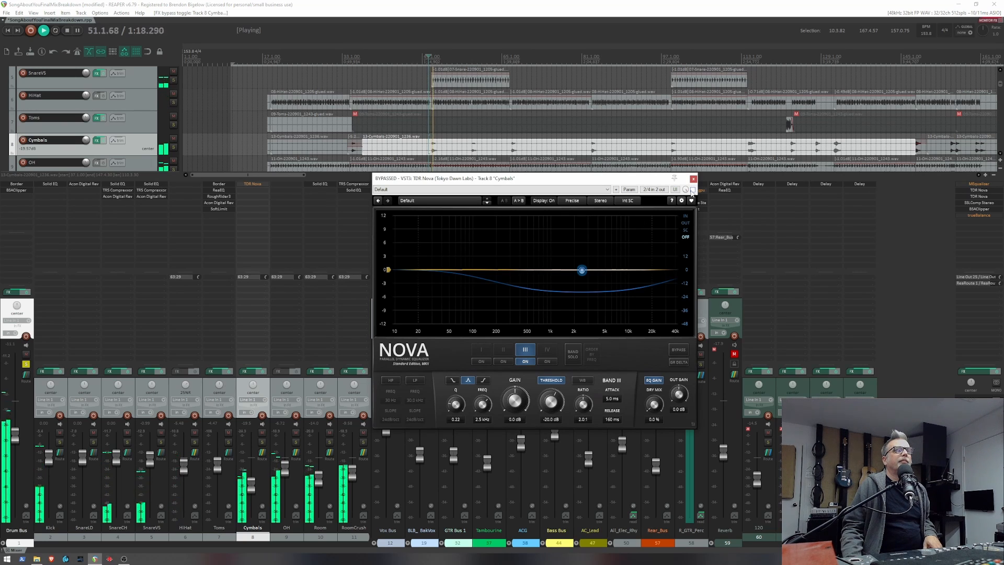
key("space")
left_click(693, 190)
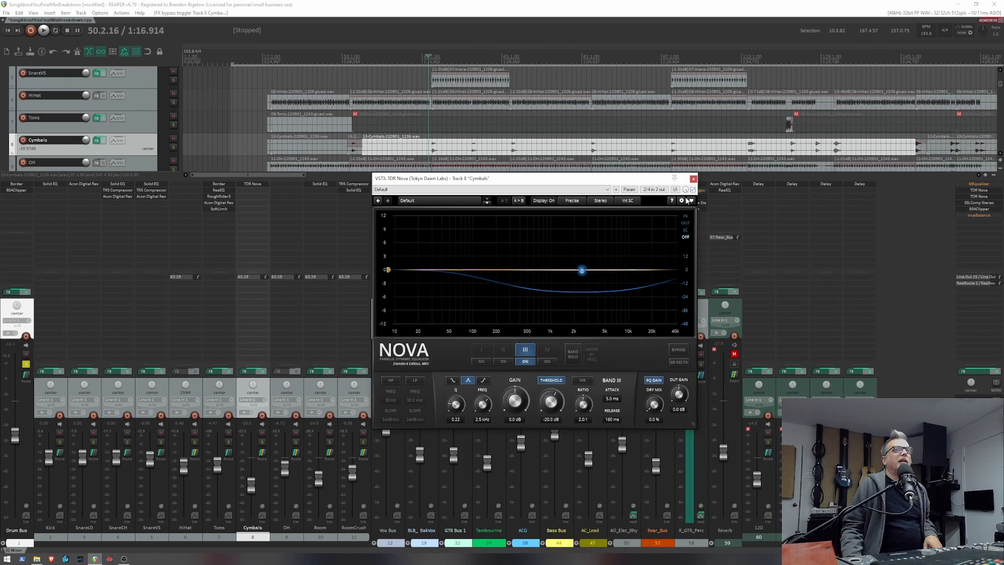
key("space")
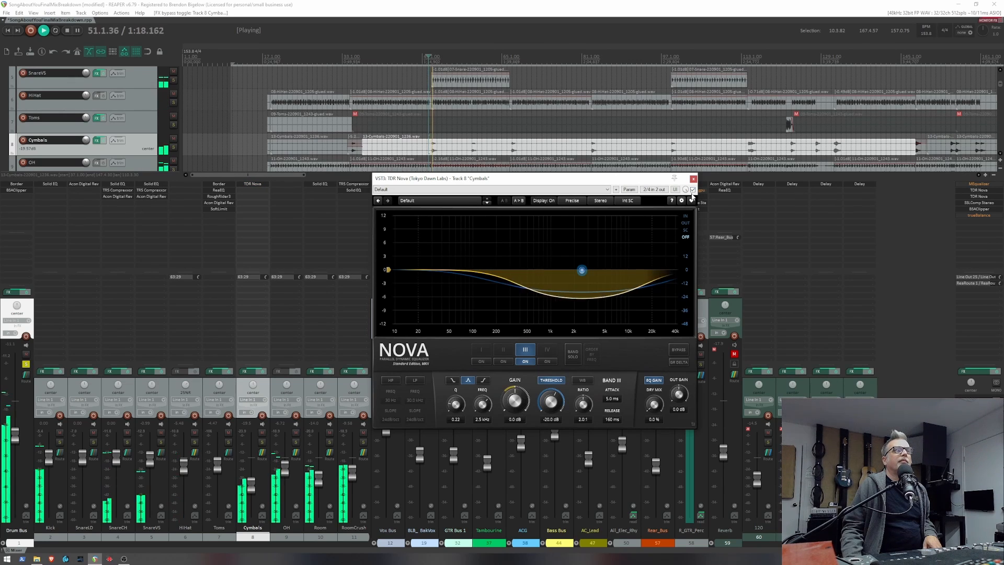
key("space")
Toggle the bypass of the Cymbals track's TDR Nova several times, leaving it bypassed, and play the passage from bar 50.
left_click(693, 190)
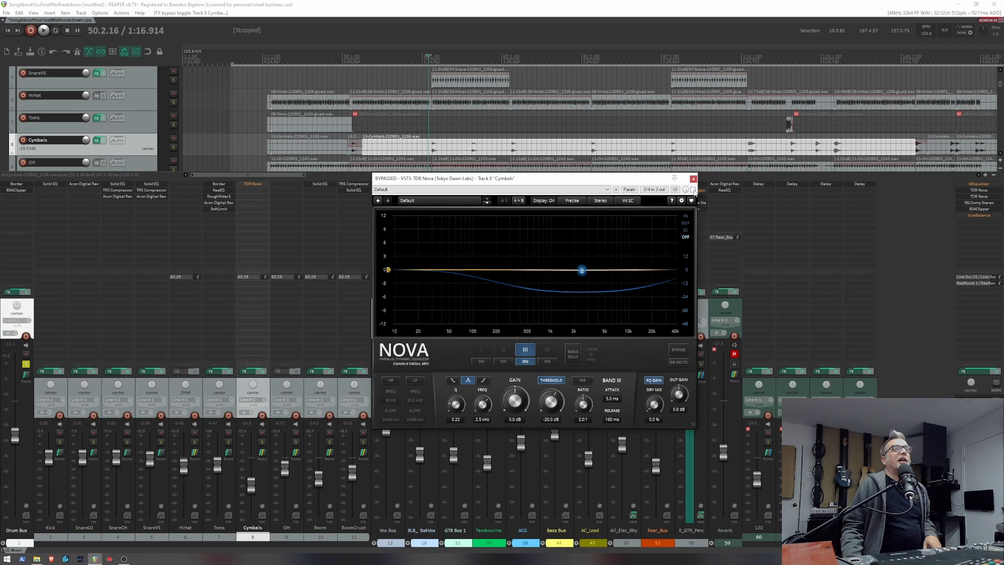
left_click(694, 190)
left_click(694, 191)
left_click(693, 191)
left_click(693, 191)
key("space")
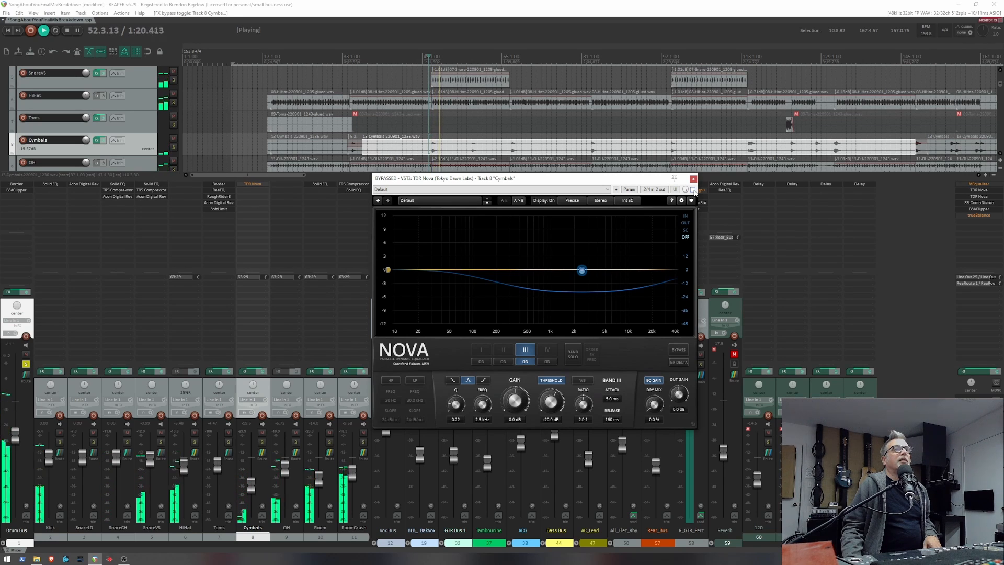
key("space")
Re-enable the Cymbals track's TDR Nova and play the passage from bar 50 twice more with the processing active.
left_click(694, 190)
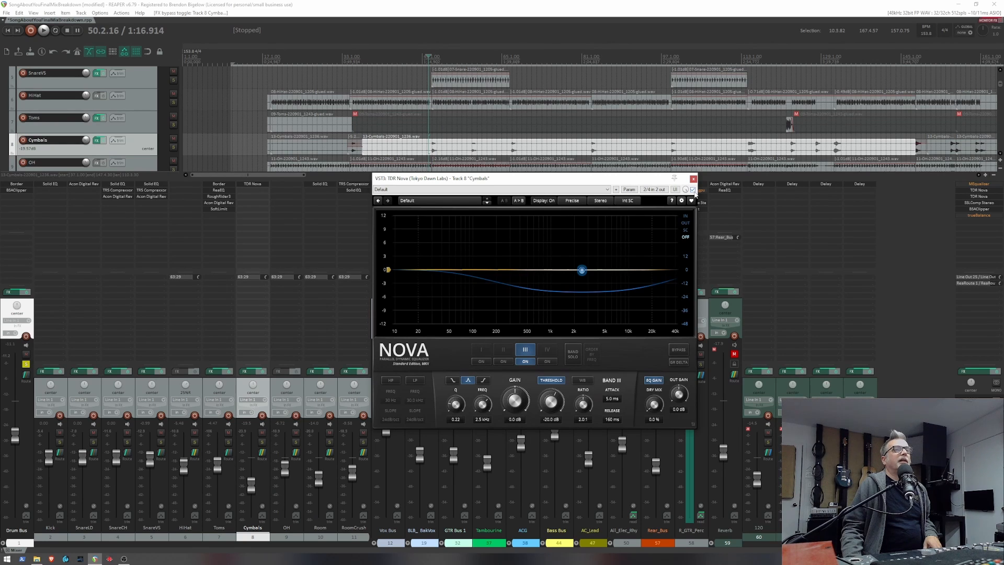
key("space")
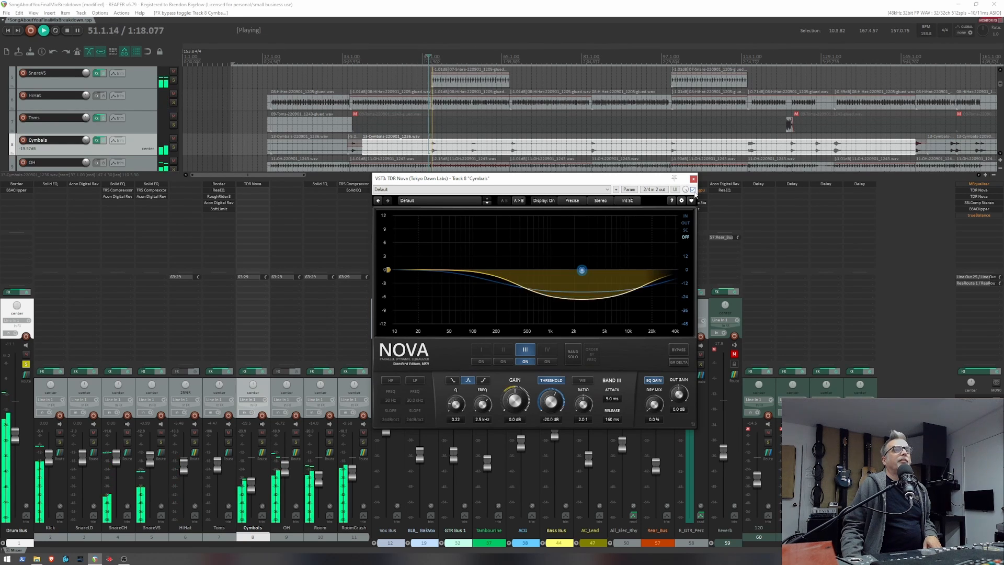
key("space")
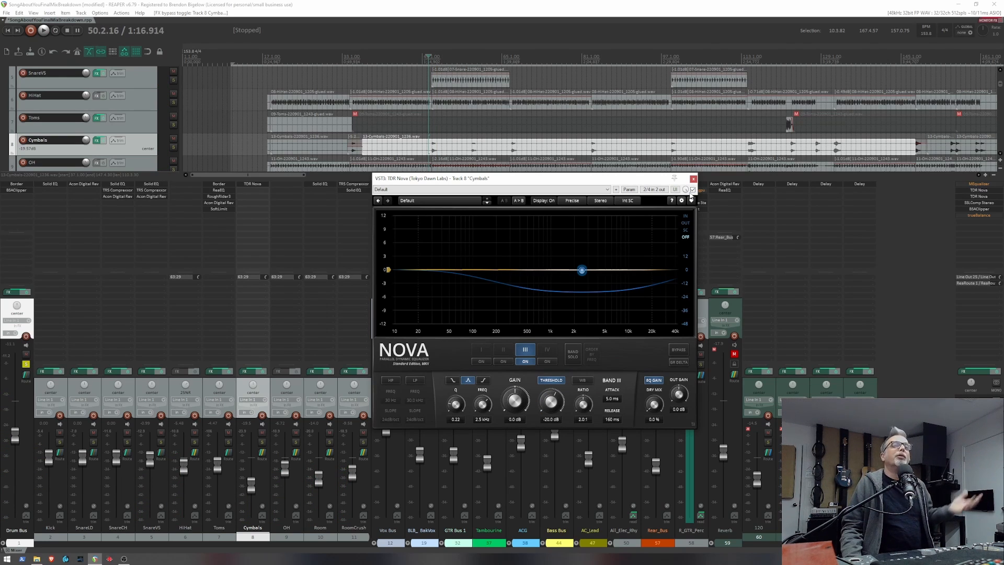
key("space")
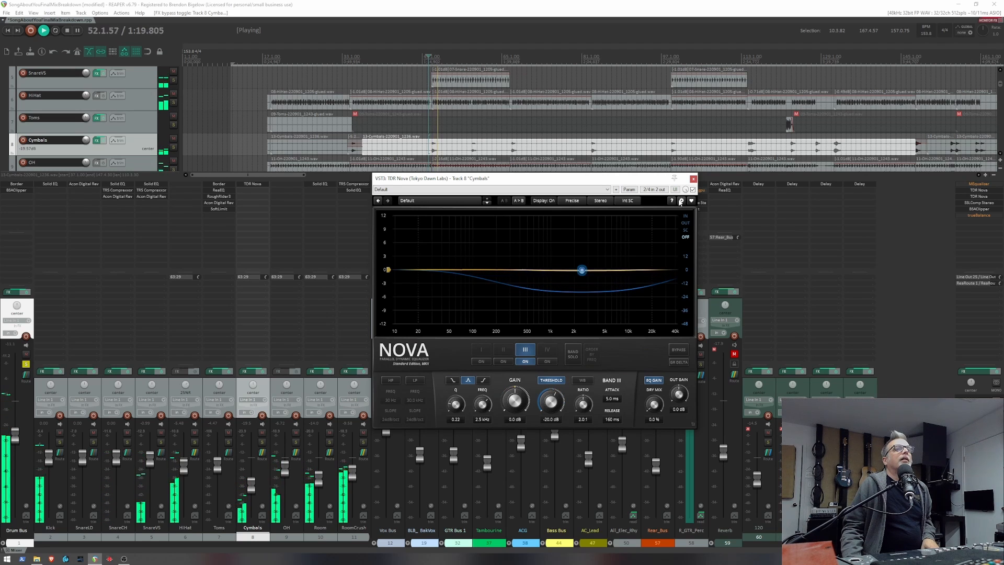
key("space")
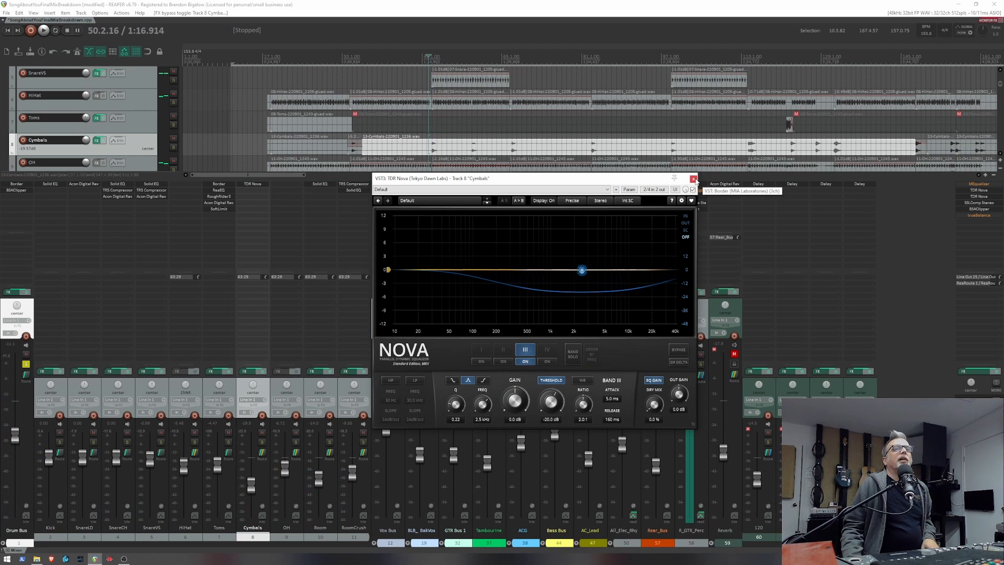
Close the Cymbals track's TDR Nova and check the OH track's effects slot, dismissing the effect browser without adding anything.
left_click(693, 179)
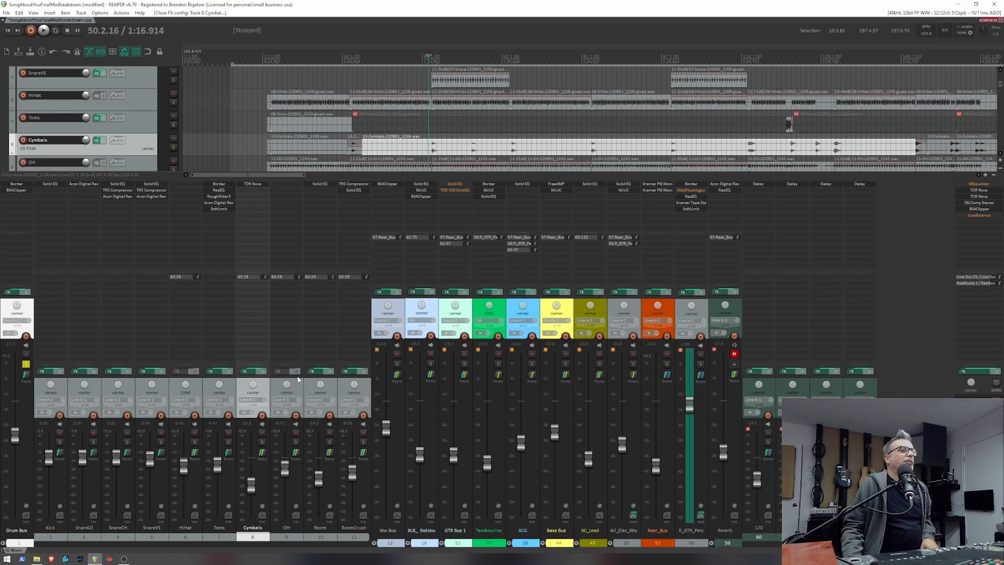
left_click(279, 183)
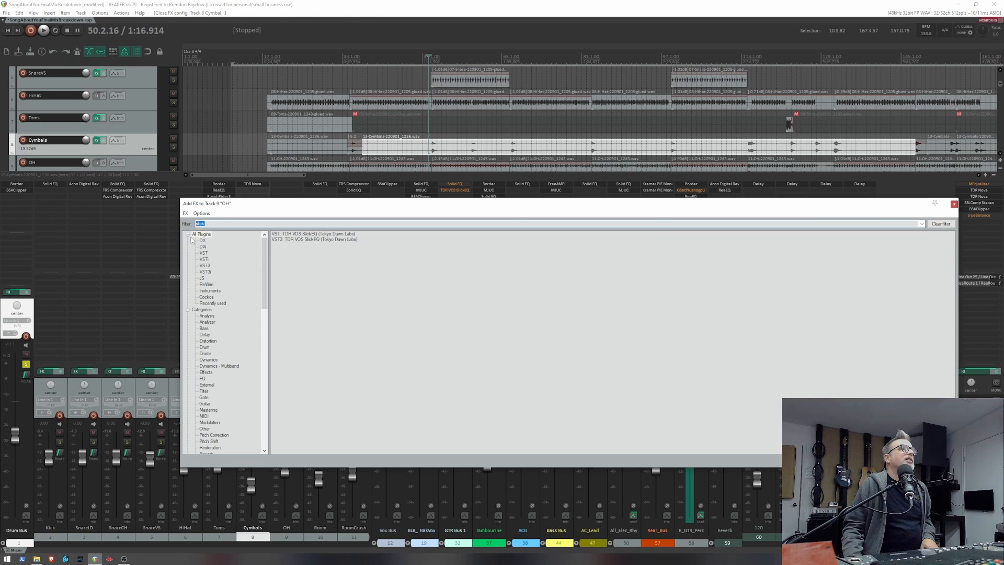
left_click(955, 204)
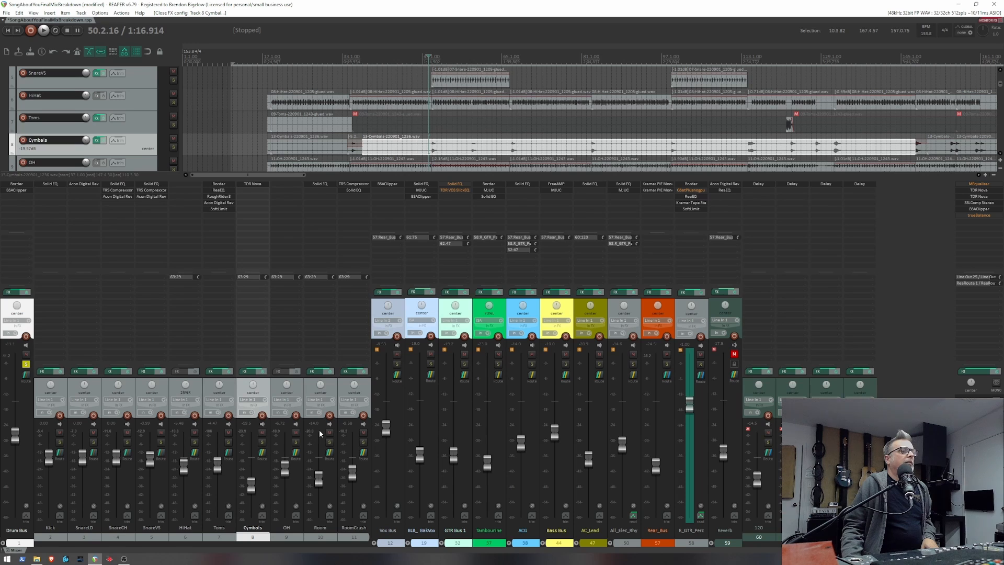
Solo the Room track and play the passage from bar 50 twice to hear it on its own.
left_click(329, 442)
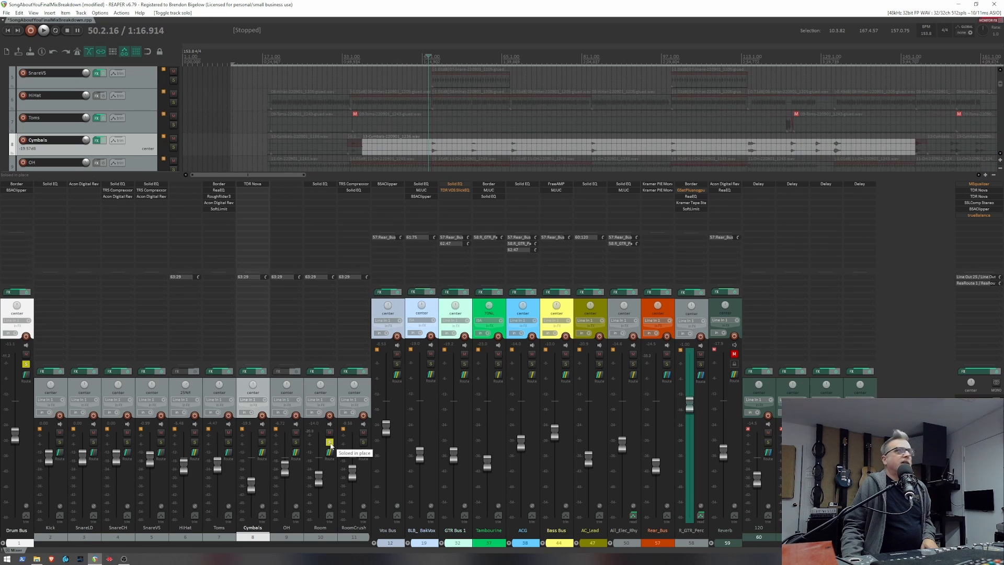
key("space")
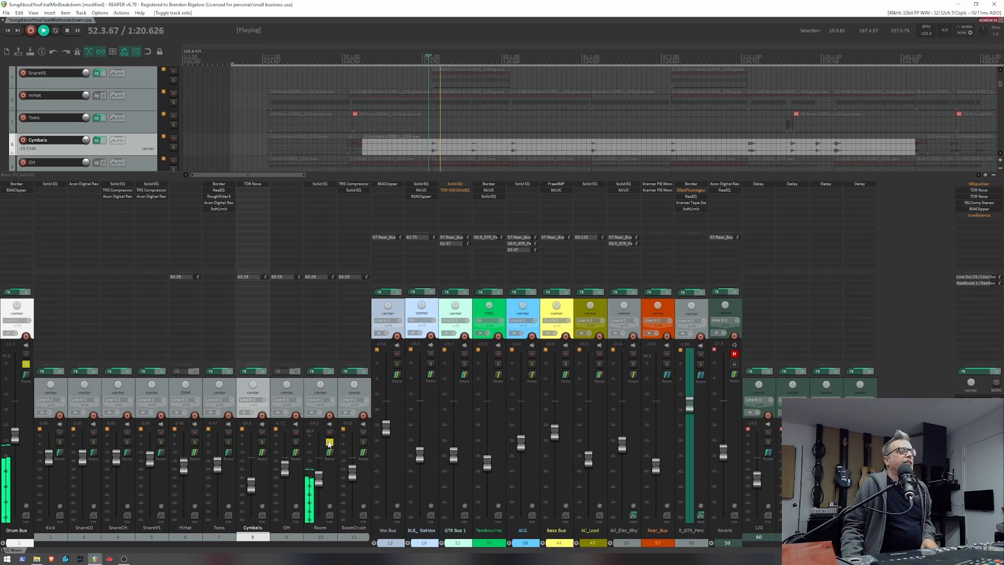
key("space")
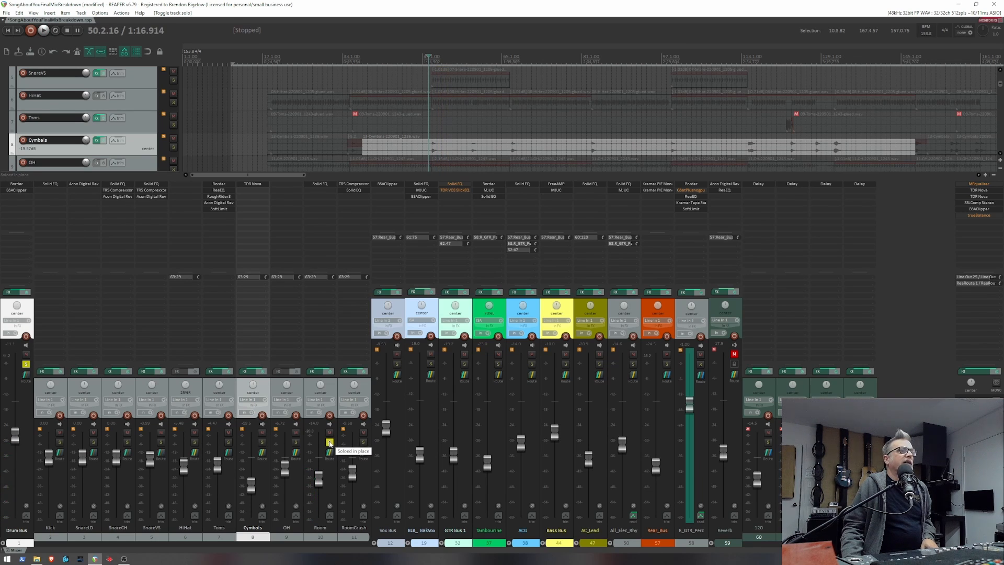
key("space")
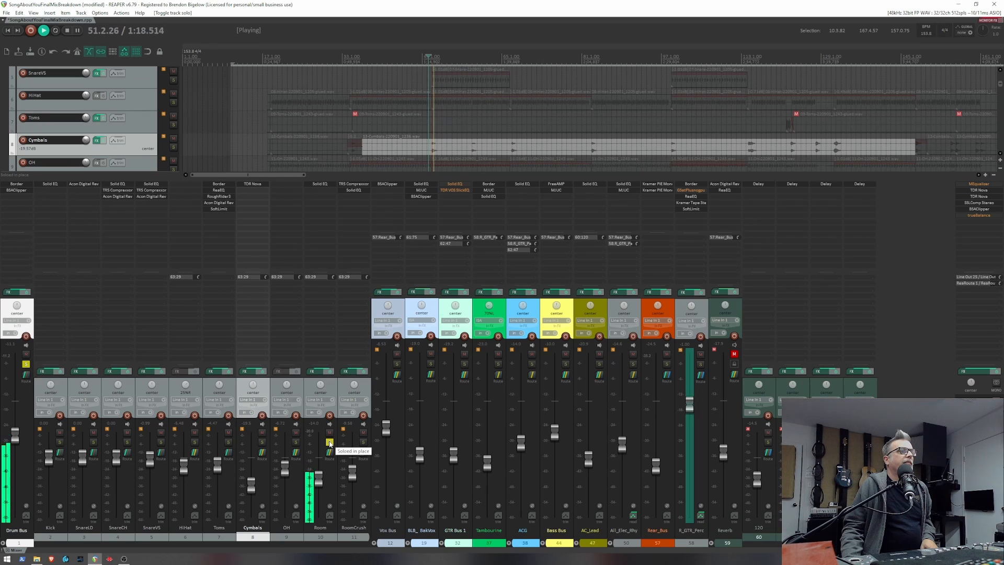
key("space")
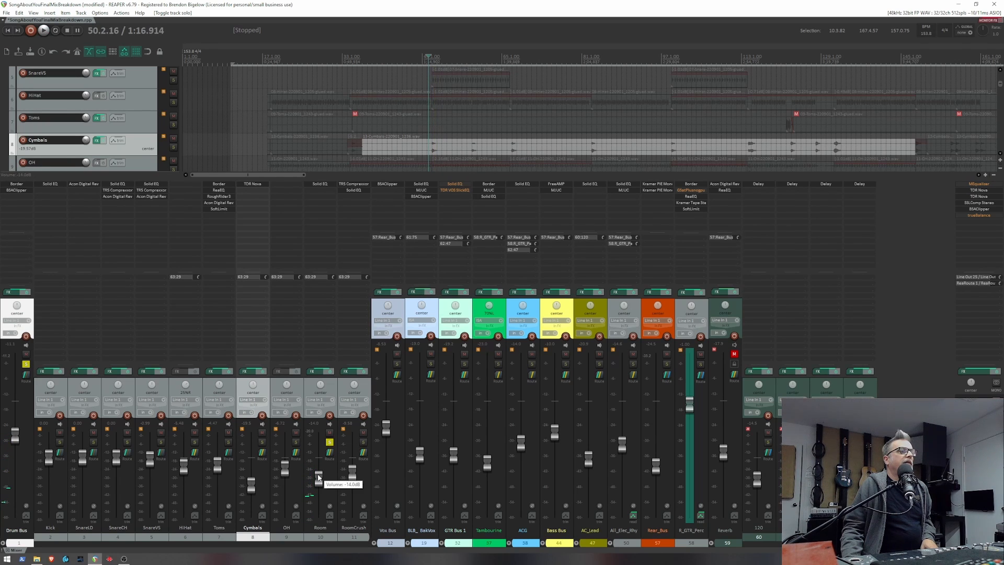
Reset the Room track's fader to its default level and play the soloed passage from bar 50.
double_click(319, 478)
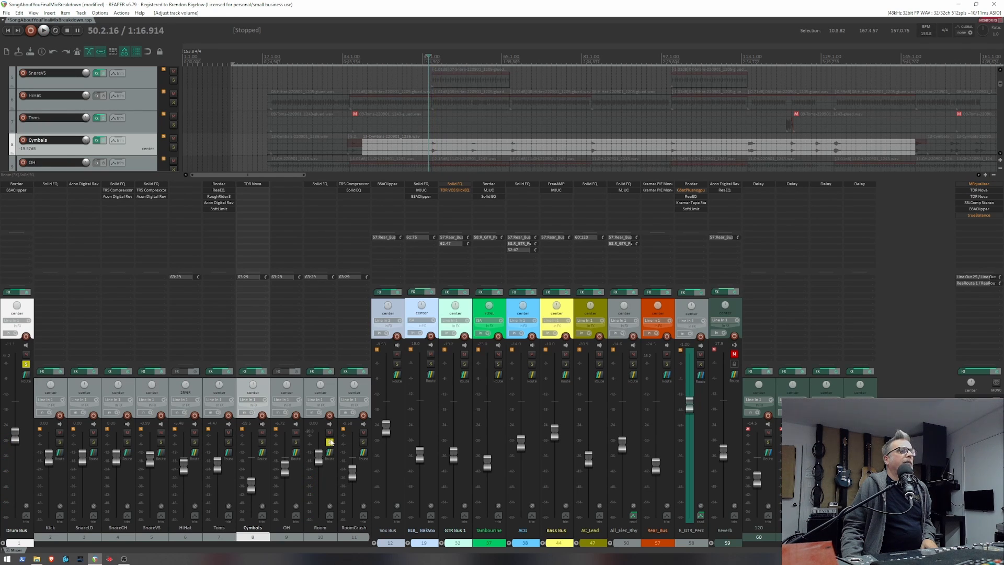
key("space")
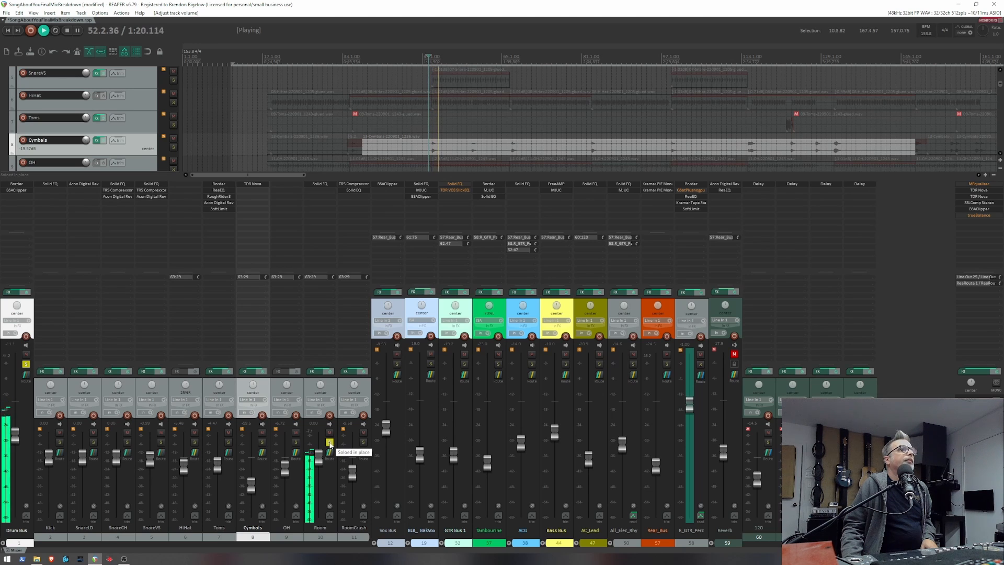
key("space")
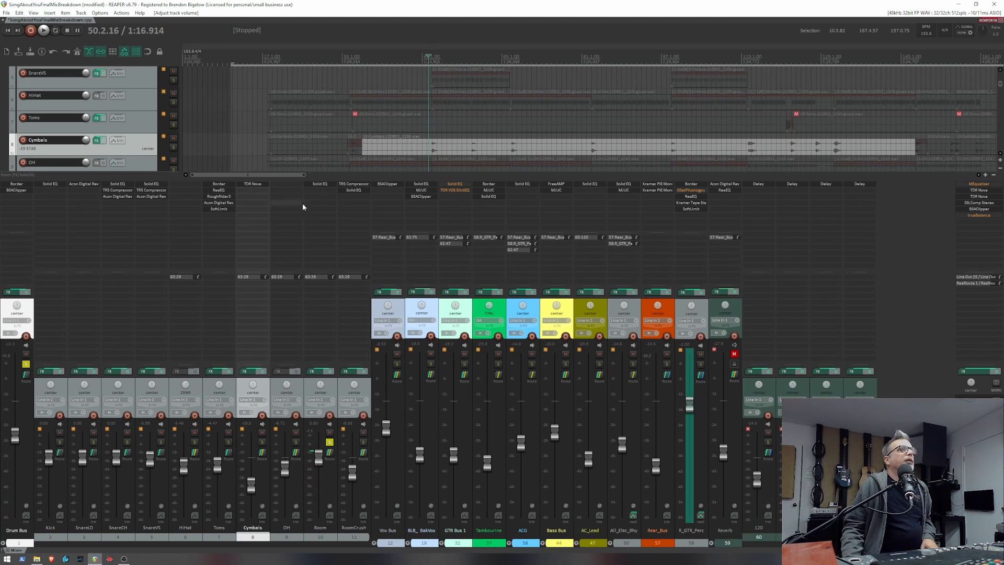
Examine the Room track's Solid EQ settings, start playback from bar 50, and close the EQ.
left_click(323, 184)
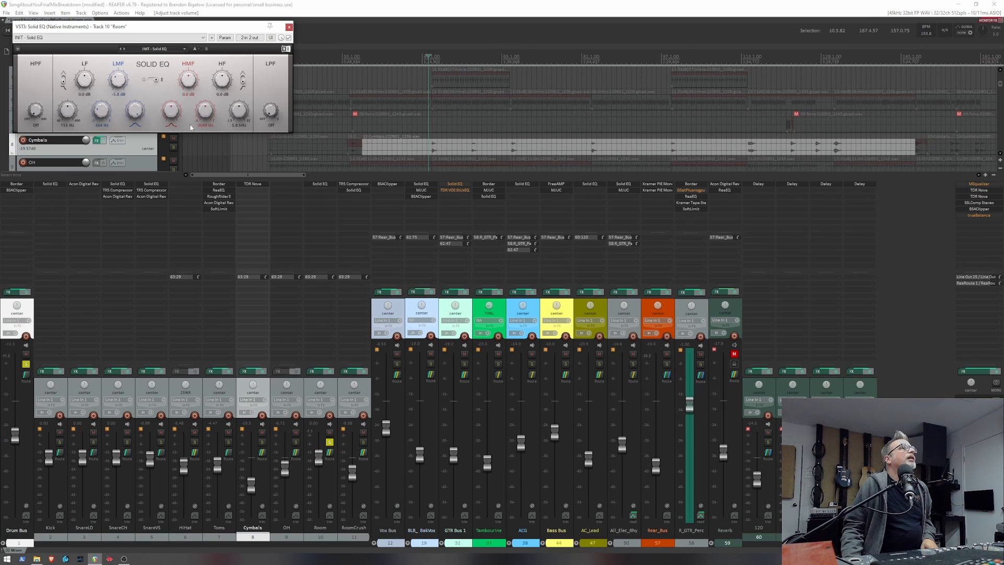
left_click_drag(215, 27, 482, 203)
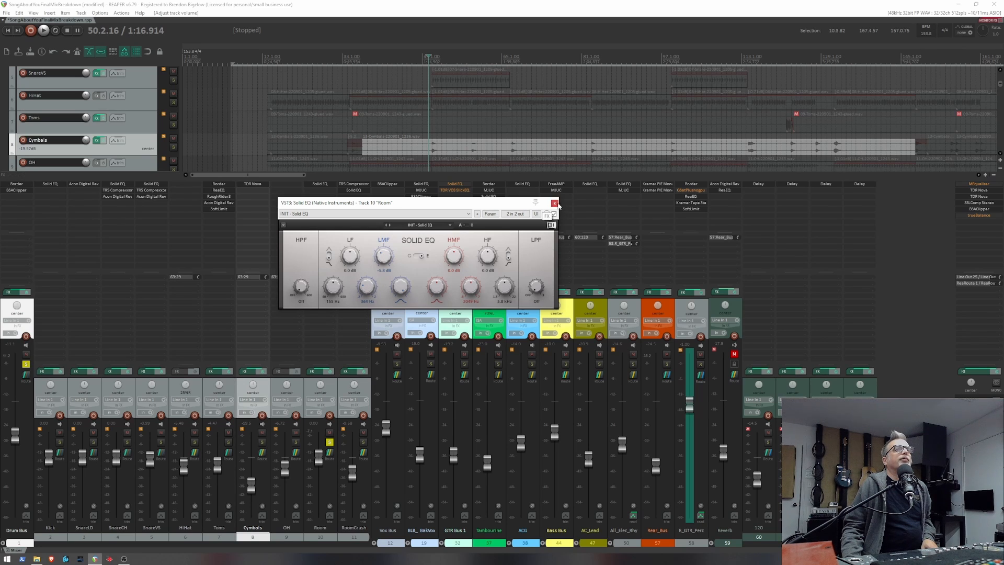
key("space")
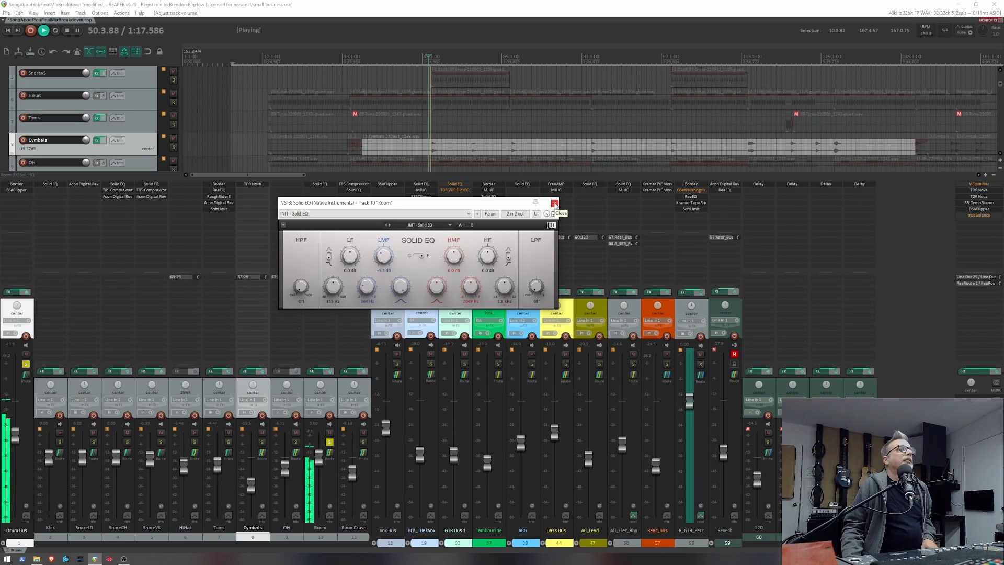
left_click(555, 204)
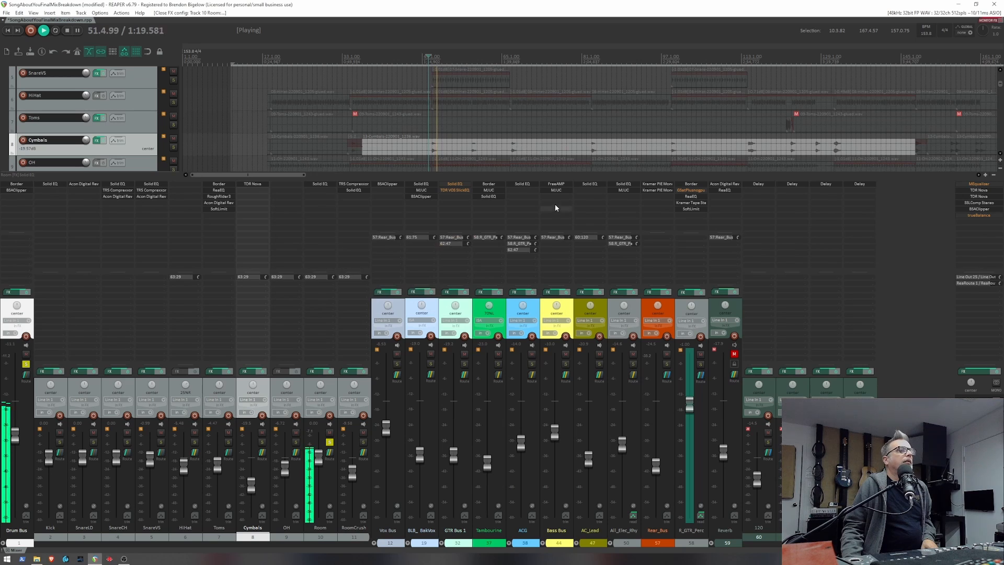
Unsolo the Room track and play the passage from bar 50 with all the drum tracks together.
left_click(329, 442)
key("space")
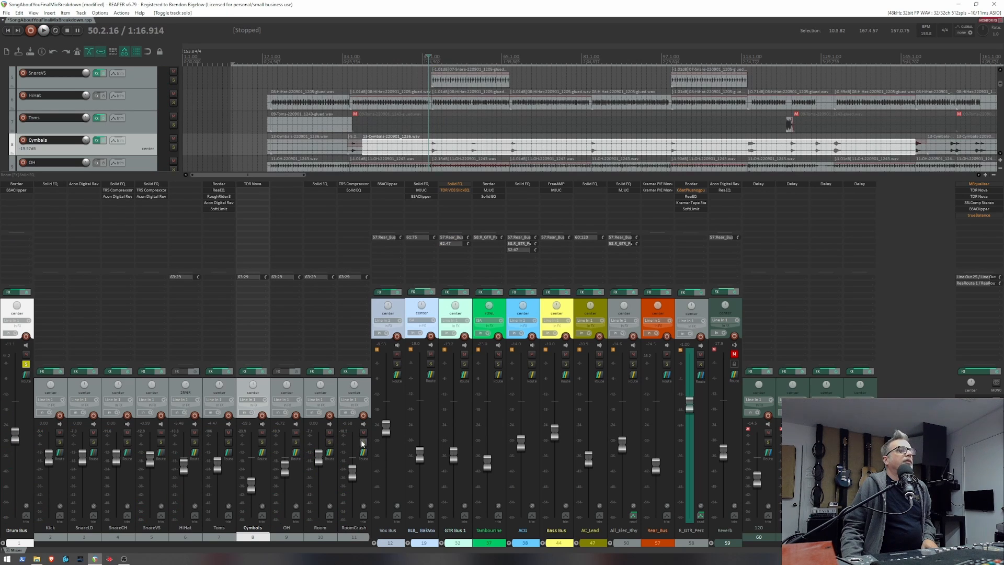
key("space")
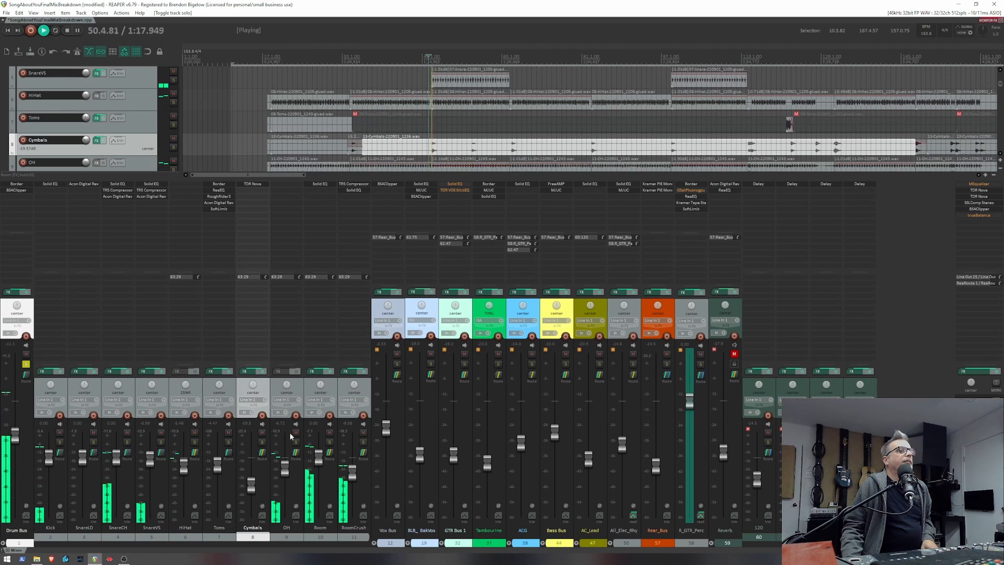
key("space")
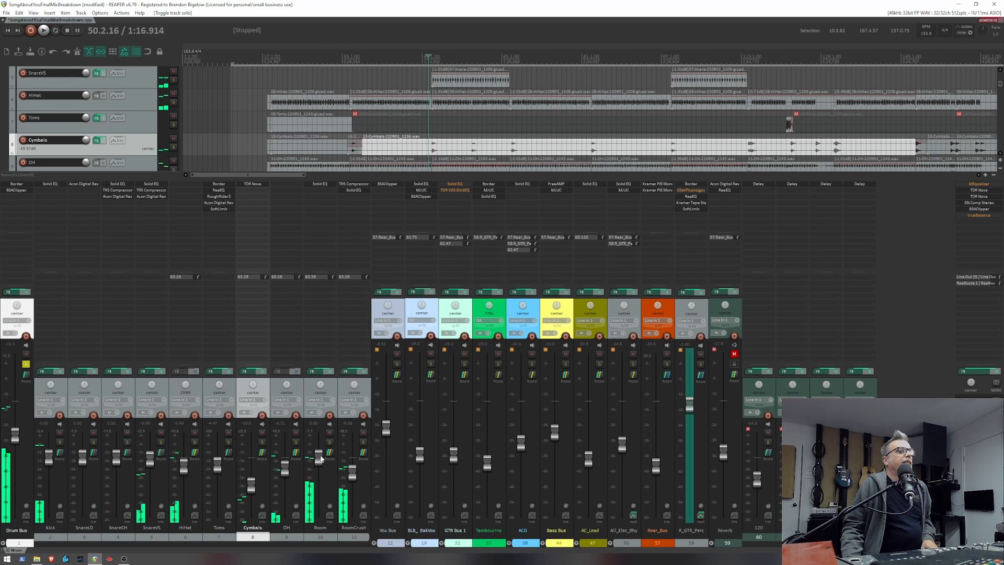
Lower the Room track's fader to about -14 dB and play the full drum passage from bar 50.
left_click_drag(317, 460, 320, 481)
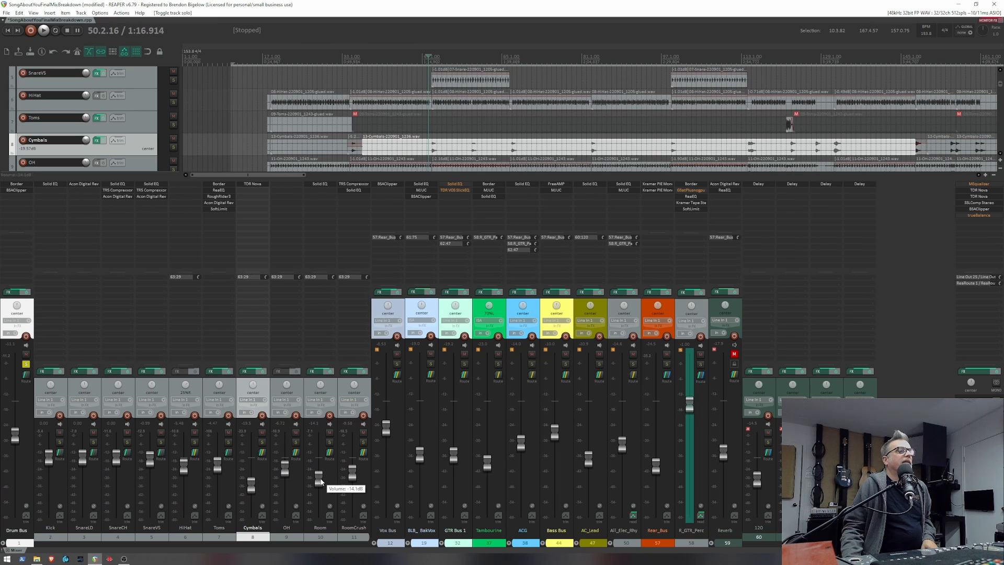
key("space")
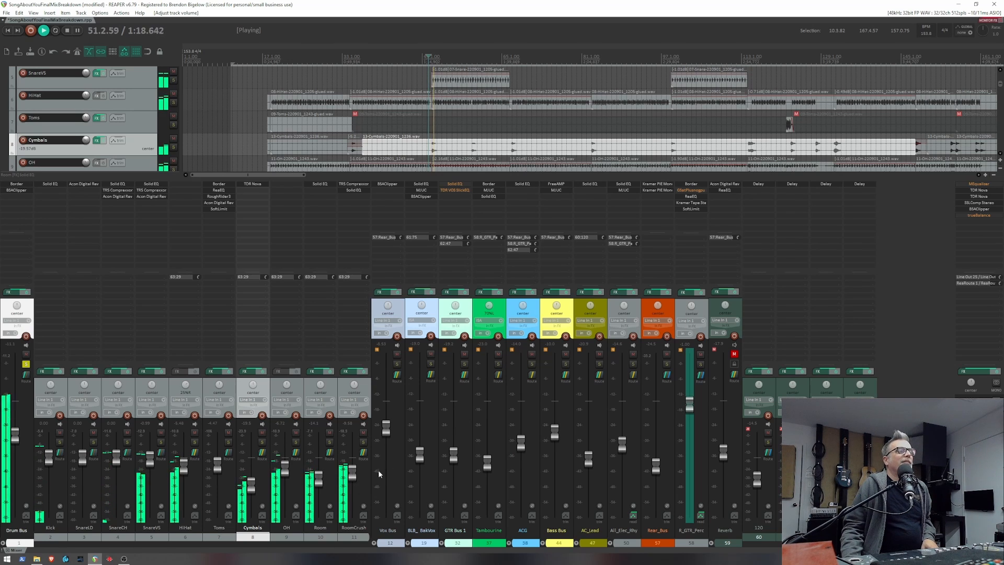
key("space")
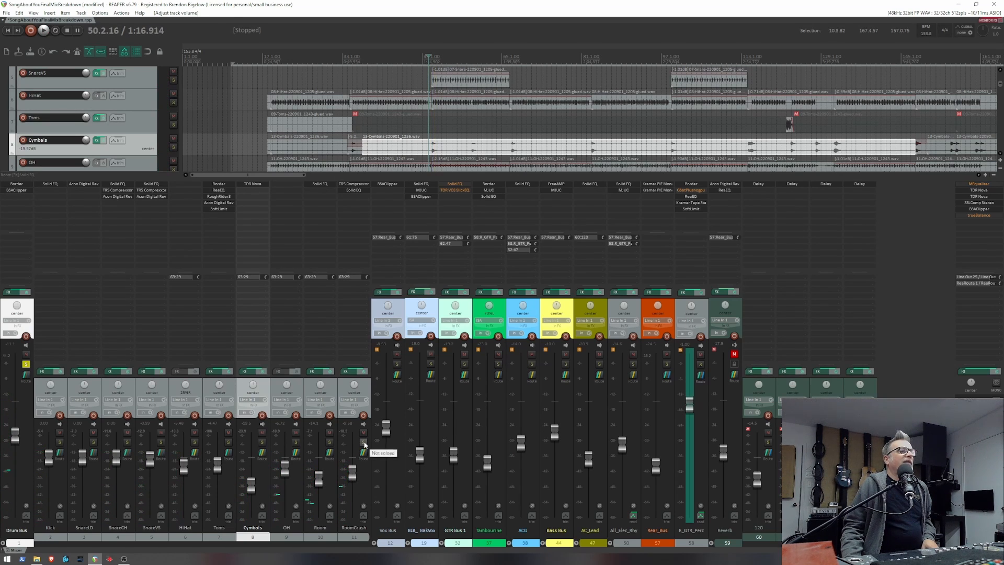
Solo the RoomCrush track, reset its fader to the default level during playback, and replay the passage from bar 50.
left_click(365, 443)
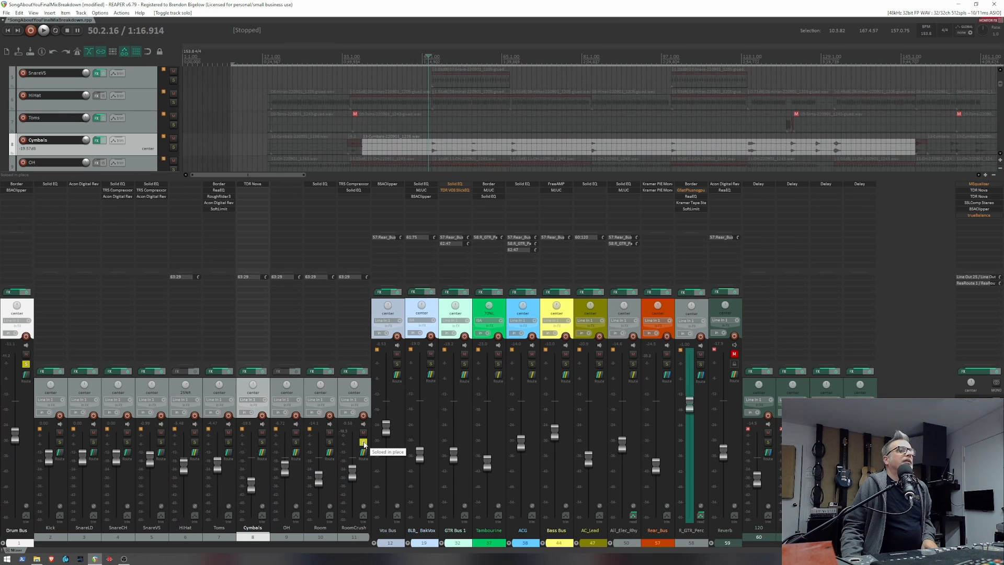
key("space")
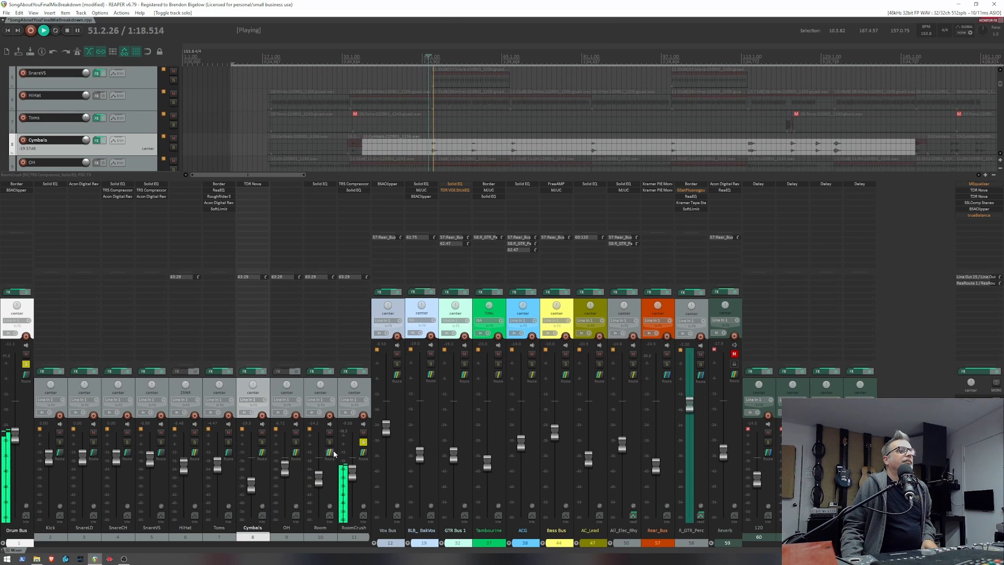
double_click(355, 474)
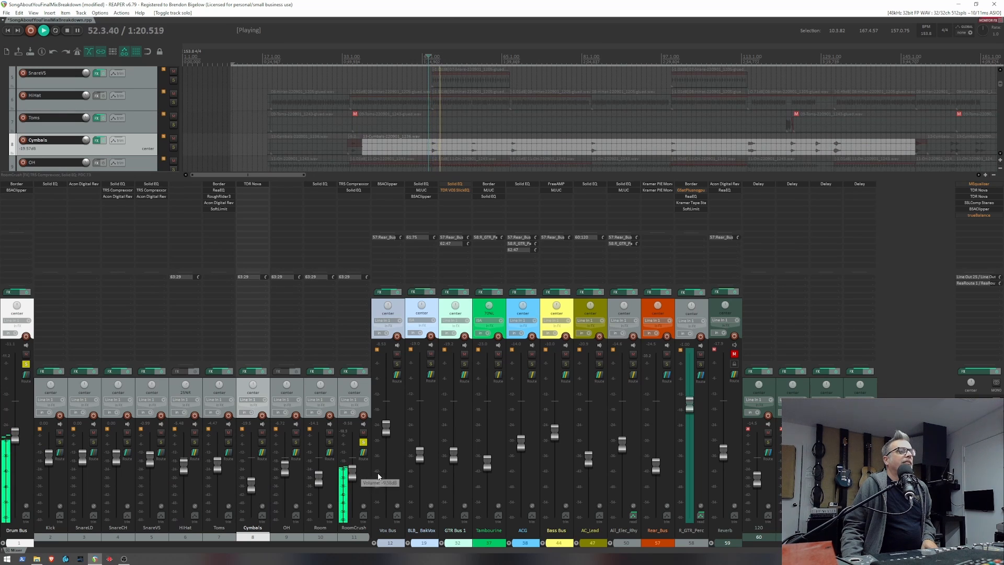
key("space")
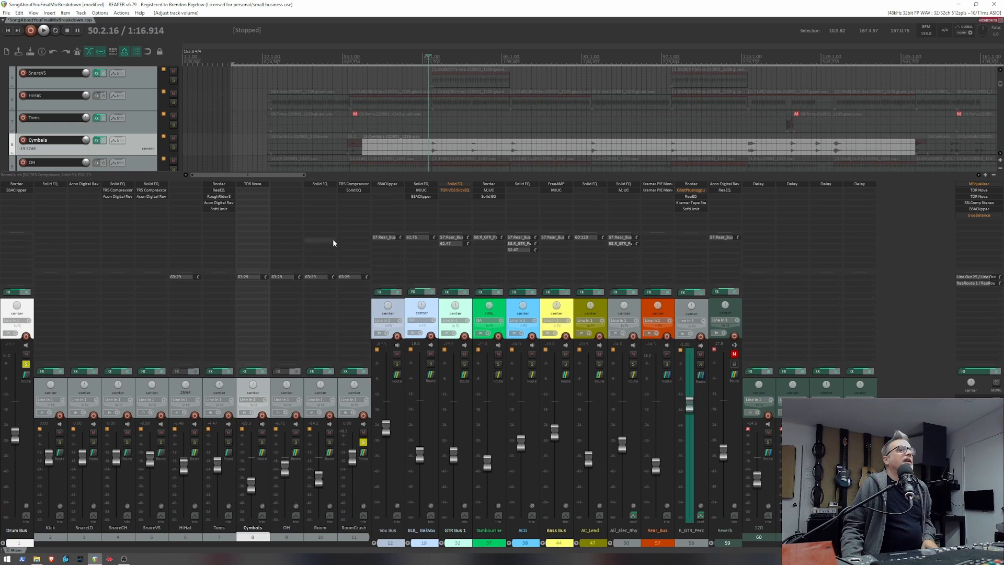
key("space")
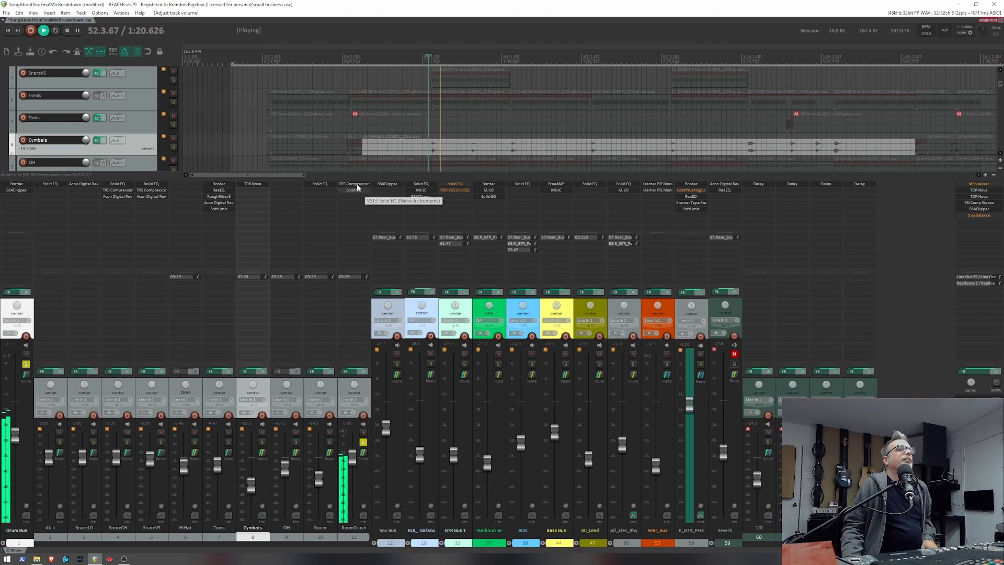
key("space")
Open the RoomCrush track's TR5 Compressor beside the drum faders and examine its ratio, attack and release settings.
left_click(357, 184)
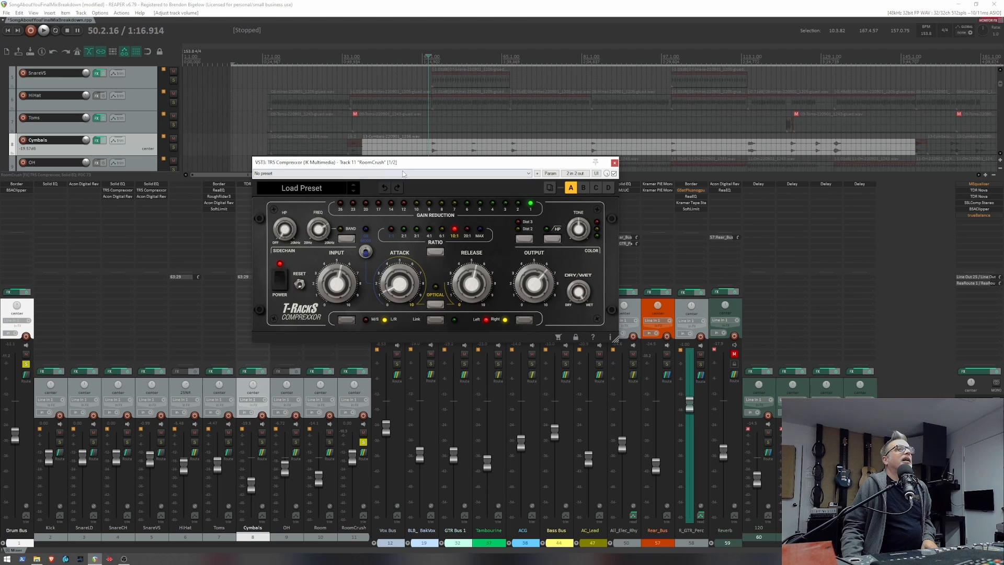
left_click_drag(417, 163, 647, 184)
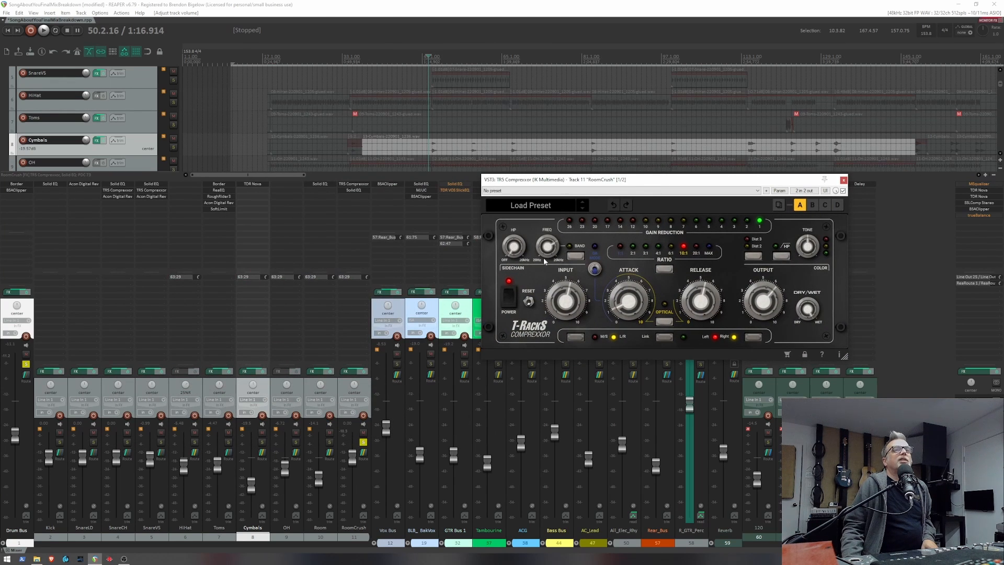
mouse_move(639, 288)
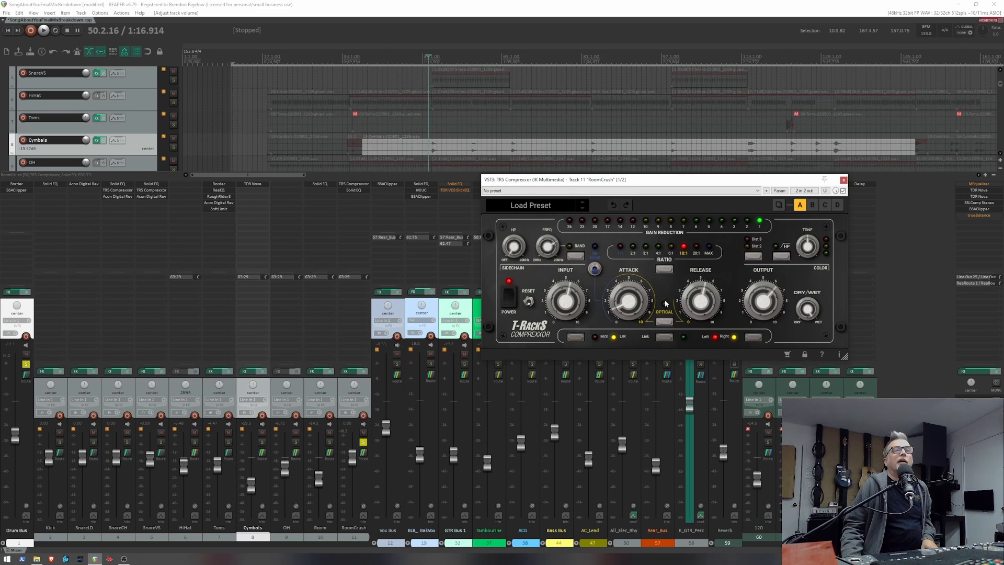
mouse_move(698, 285)
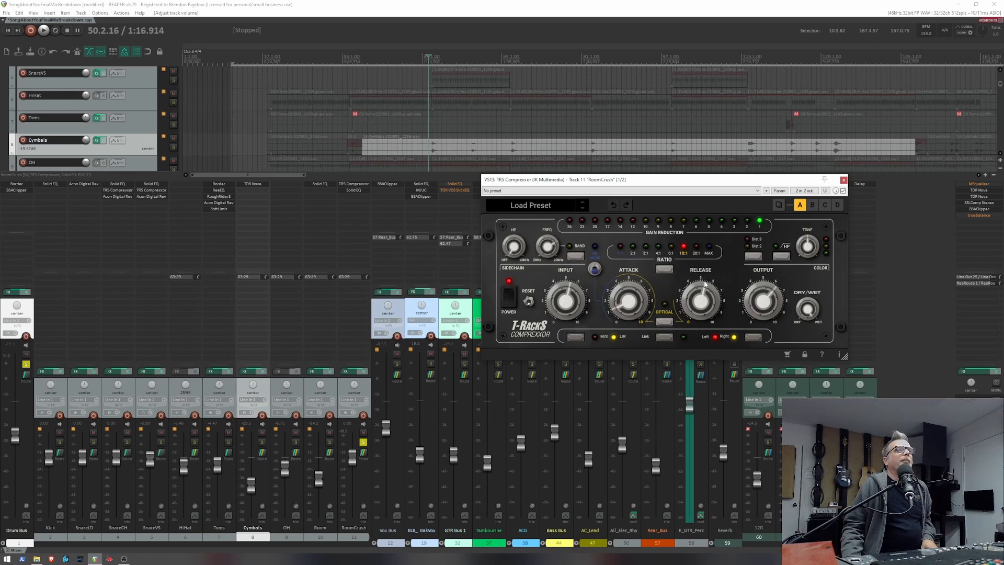
mouse_move(614, 318)
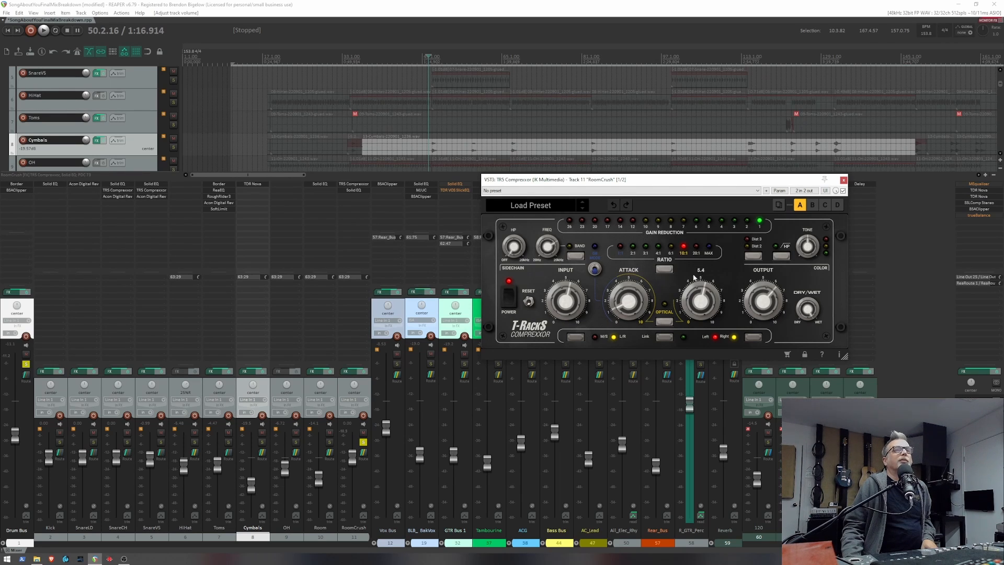
Examine the RoomCrush track's Solid EQ alongside the compressor, then close the EQ.
left_click(357, 190)
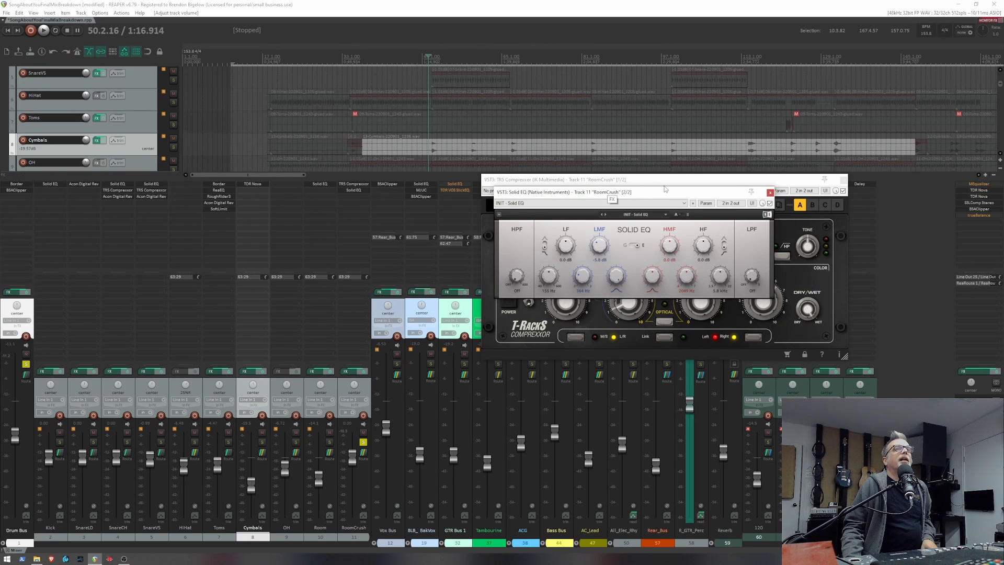
left_click_drag(663, 196, 327, 169)
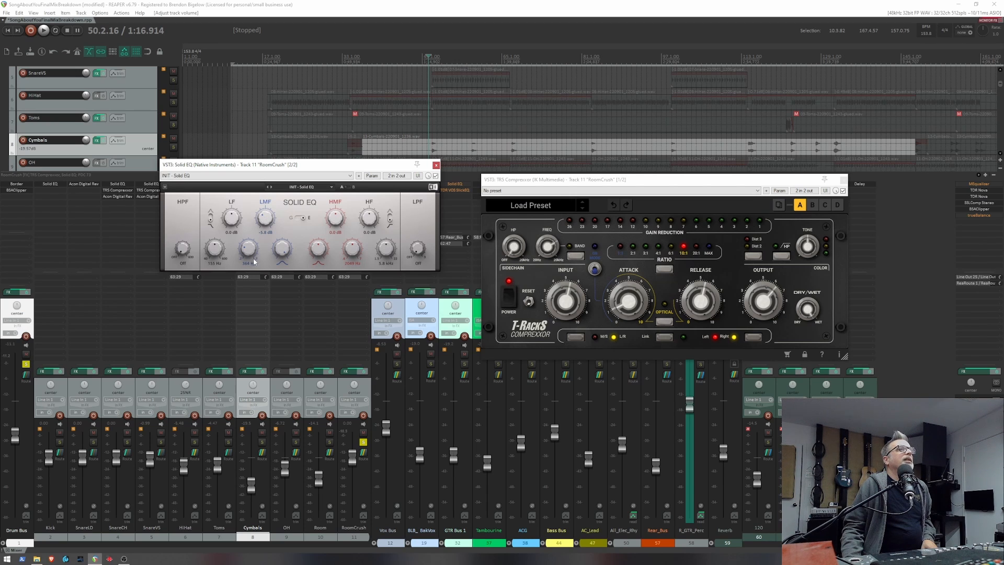
left_click(436, 166)
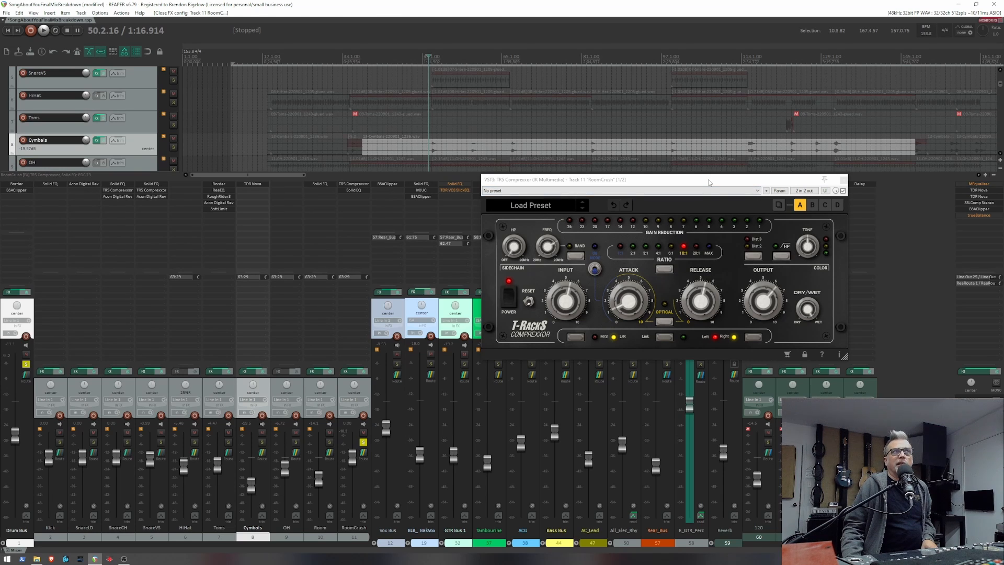
Audition the soloed RoomCrush passage from bar 50, lowering its fader to about -9.6 dB and closing its compressor.
key("space")
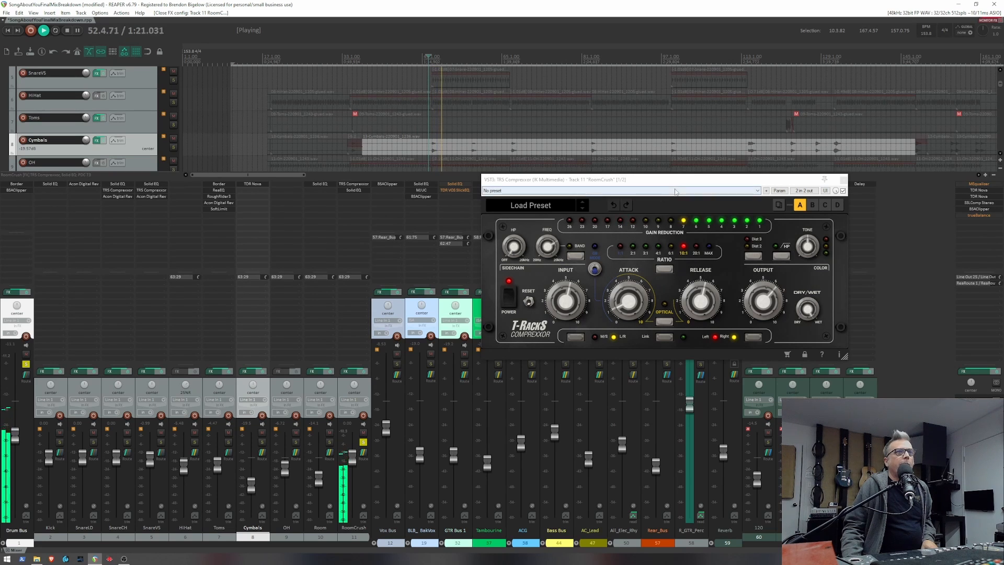
key("space")
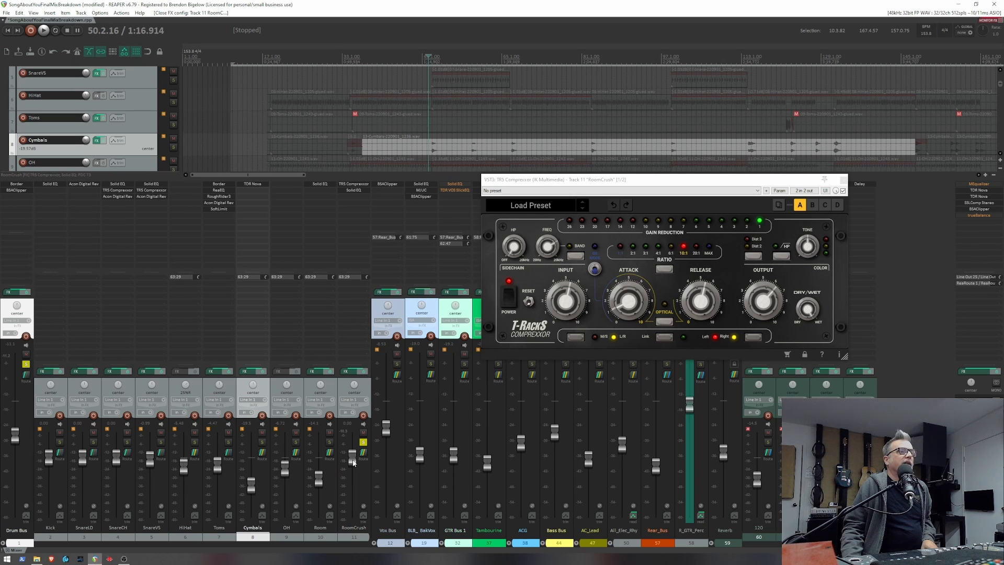
left_click_drag(353, 463, 354, 478)
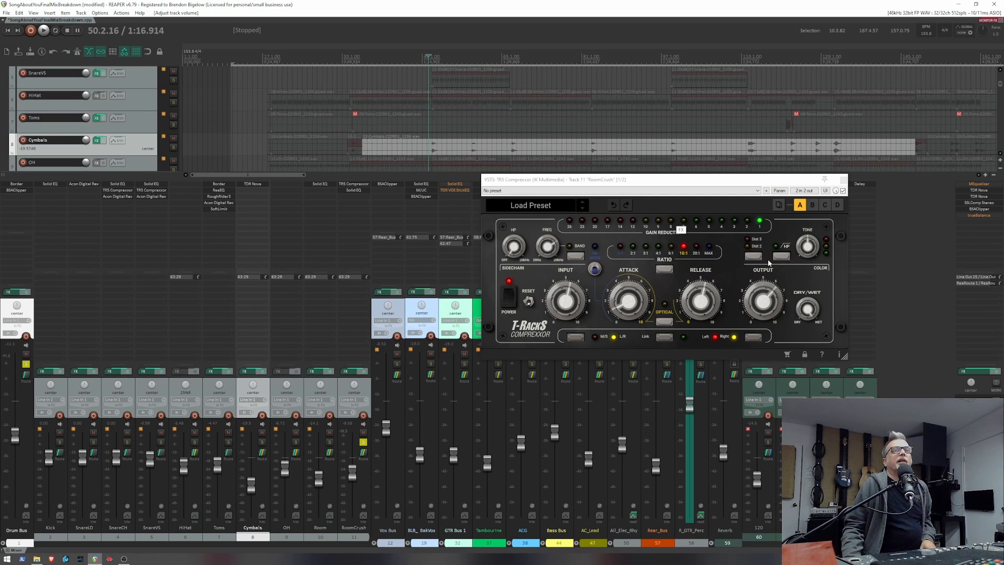
left_click(844, 182)
key("space")
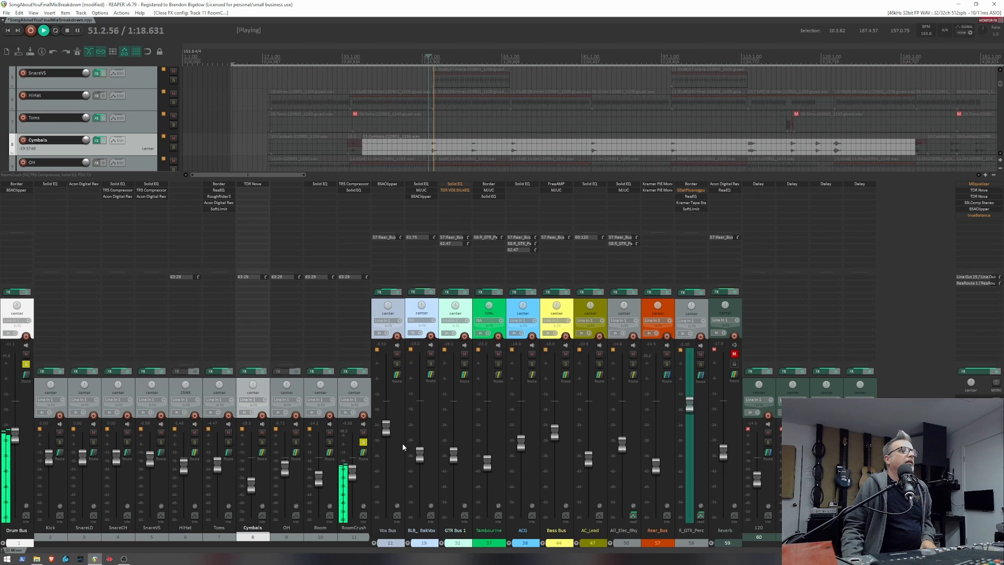
key("space")
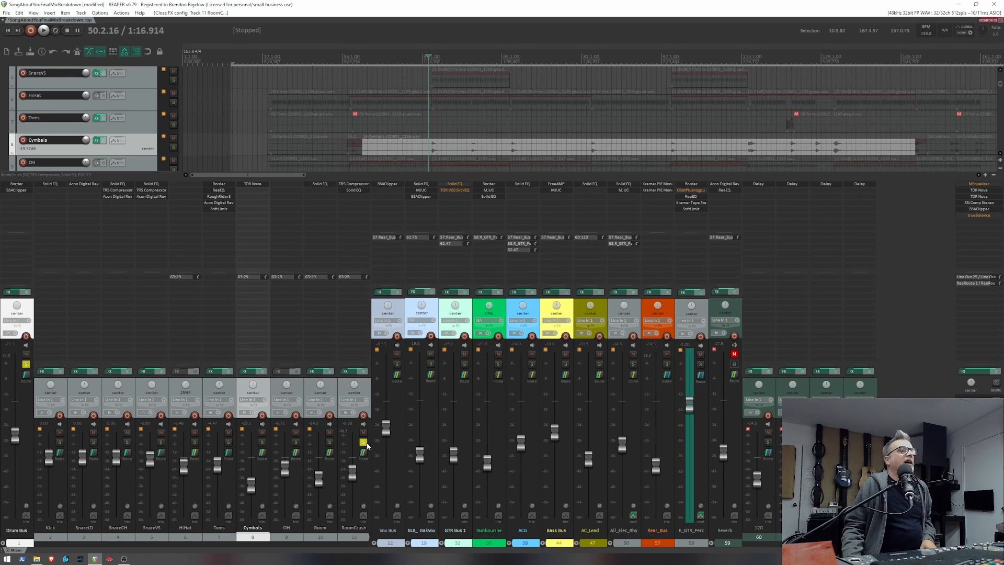
Unsolo the RoomCrush track and play the full drum passage from bar 50.
left_click(363, 442)
key("space")
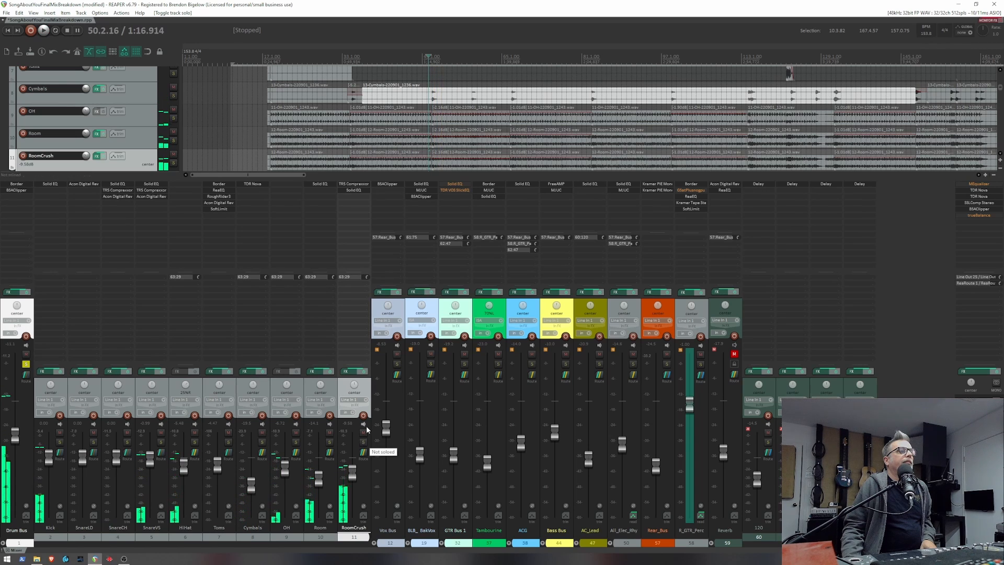
key("space")
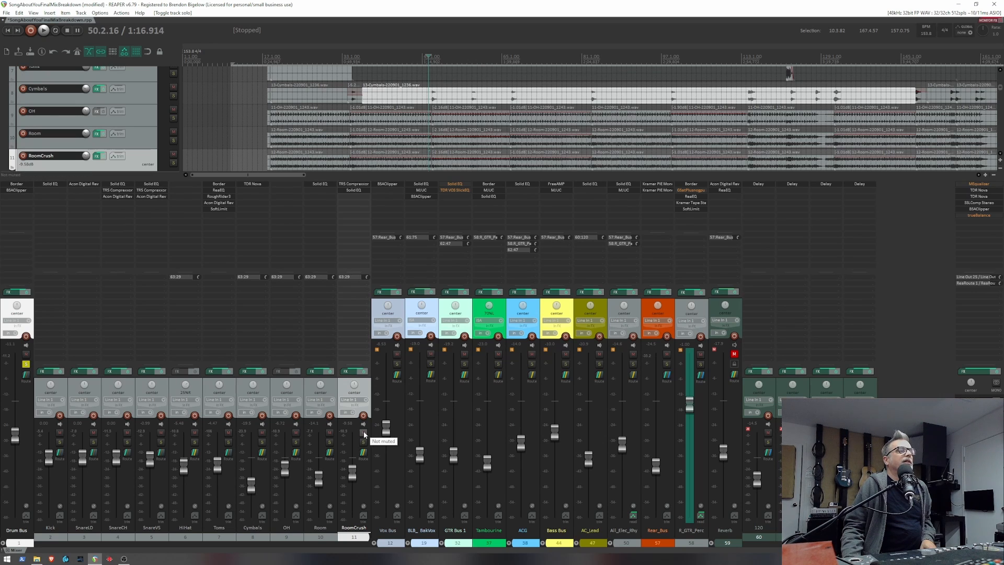
Replay the drum passage from bar 50, muting and unmuting RoomCrush to compare its contribution.
key("space")
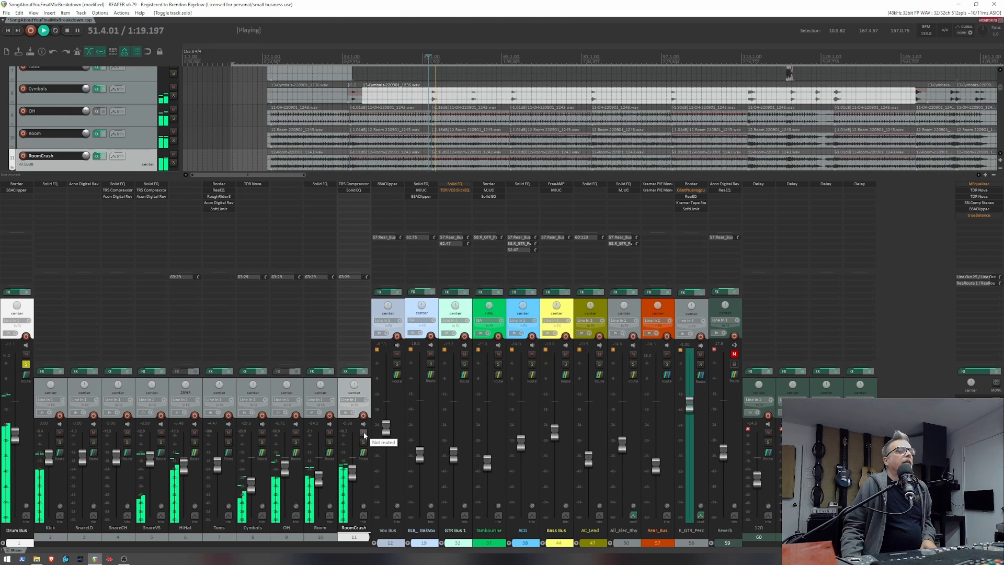
left_click(364, 433)
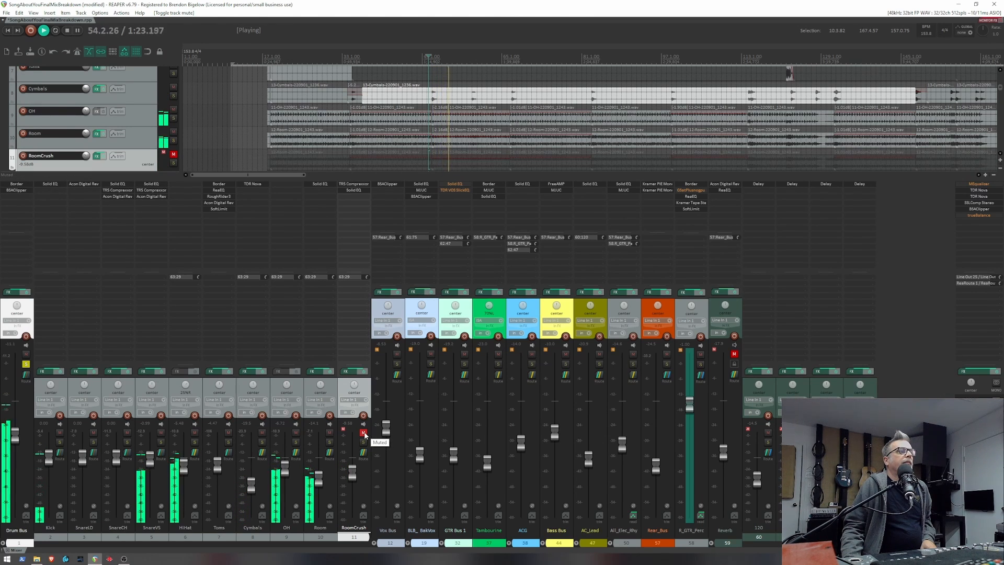
left_click(363, 433)
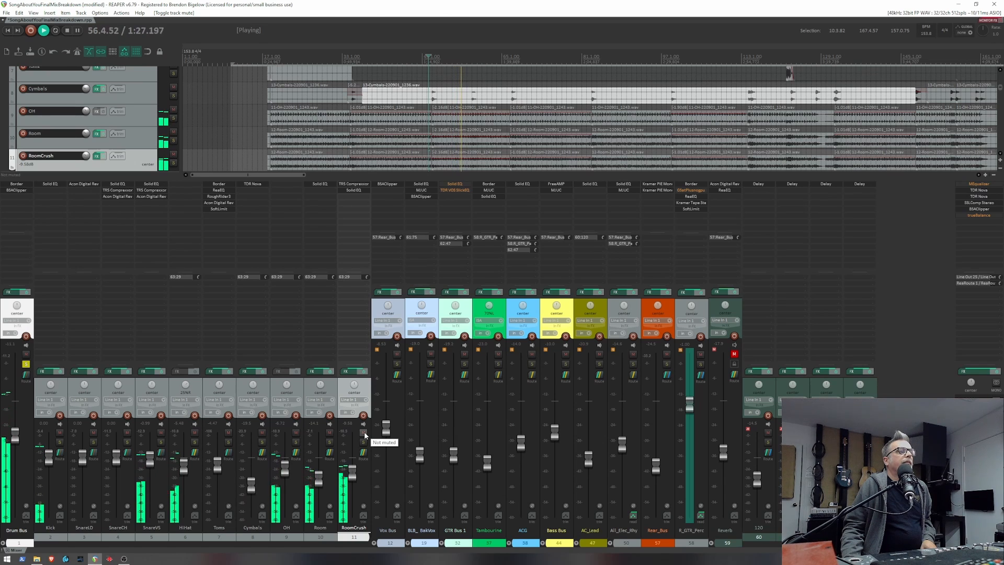
key("space")
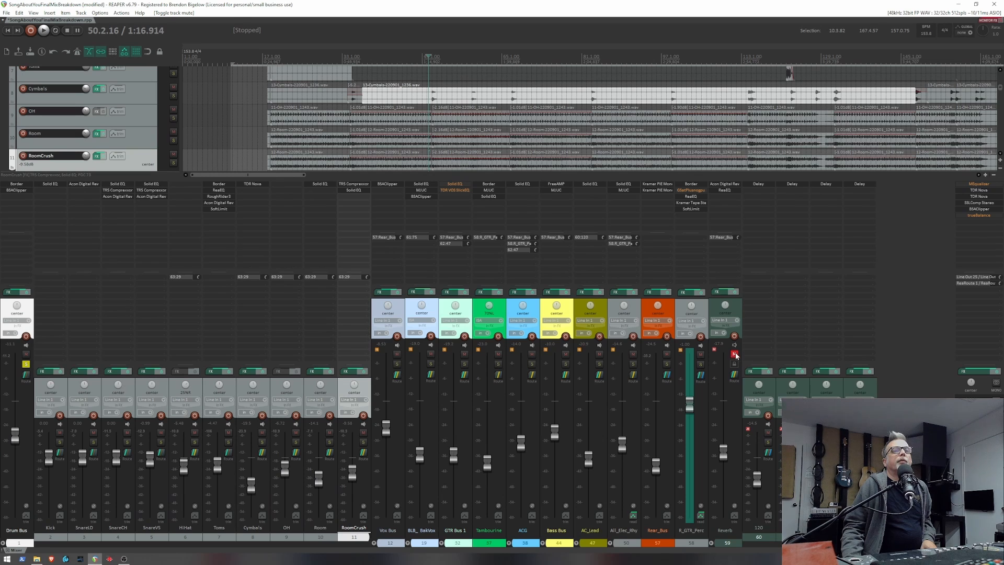
Unmute the Reverb track and compare the drum passage from bar 50 with RoomCrush muted and unmuted.
key("space")
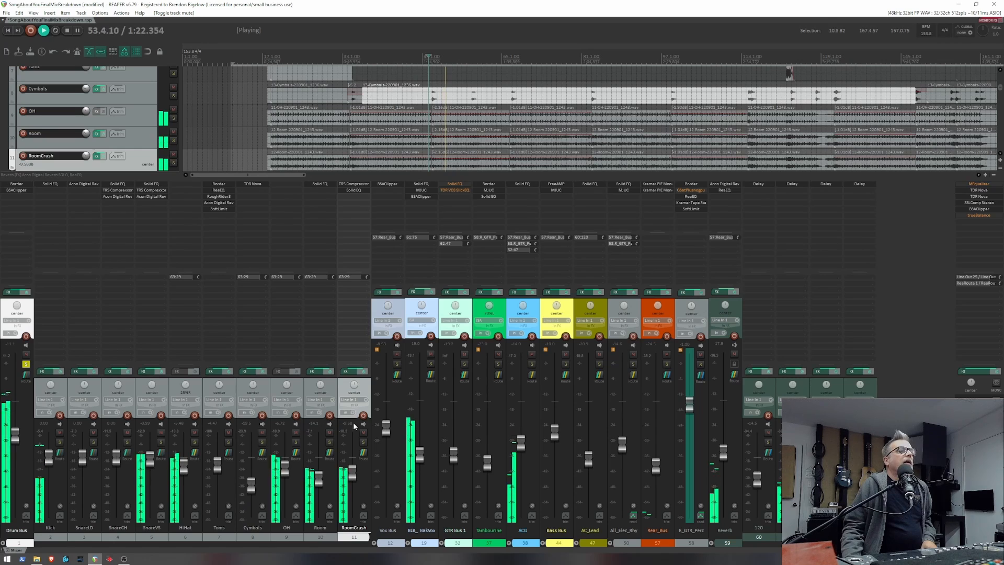
key("space")
left_click(363, 433)
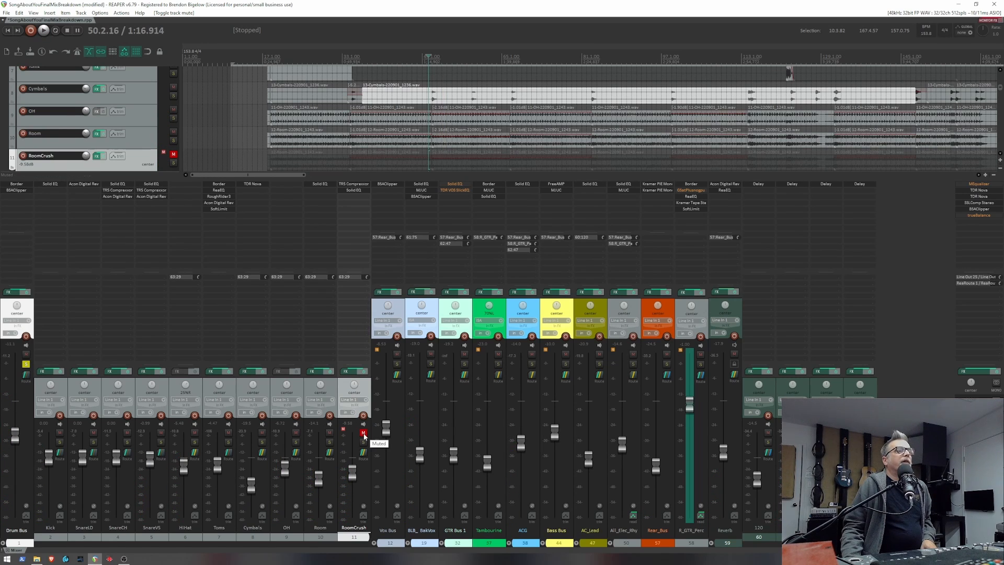
left_click(363, 433)
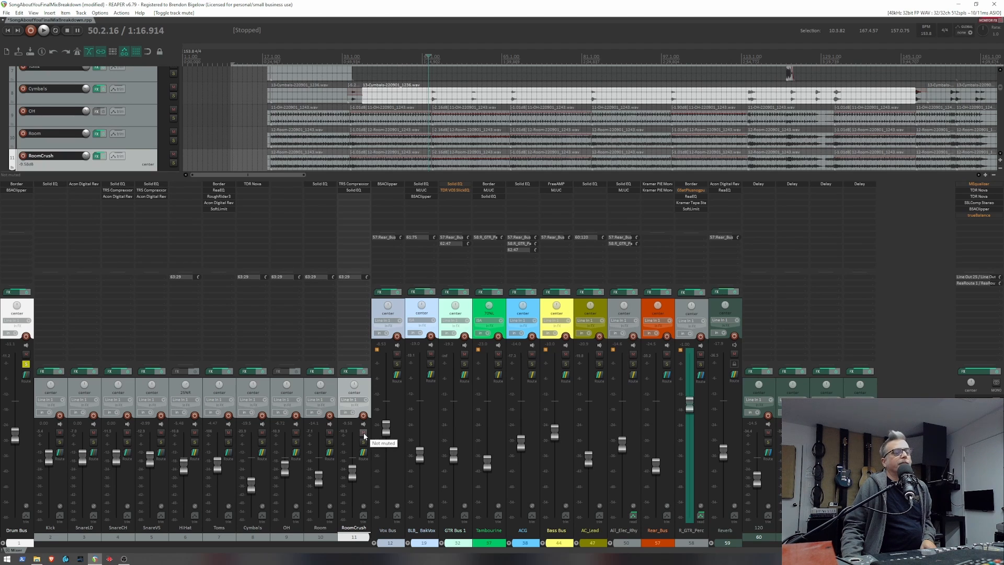
key("space")
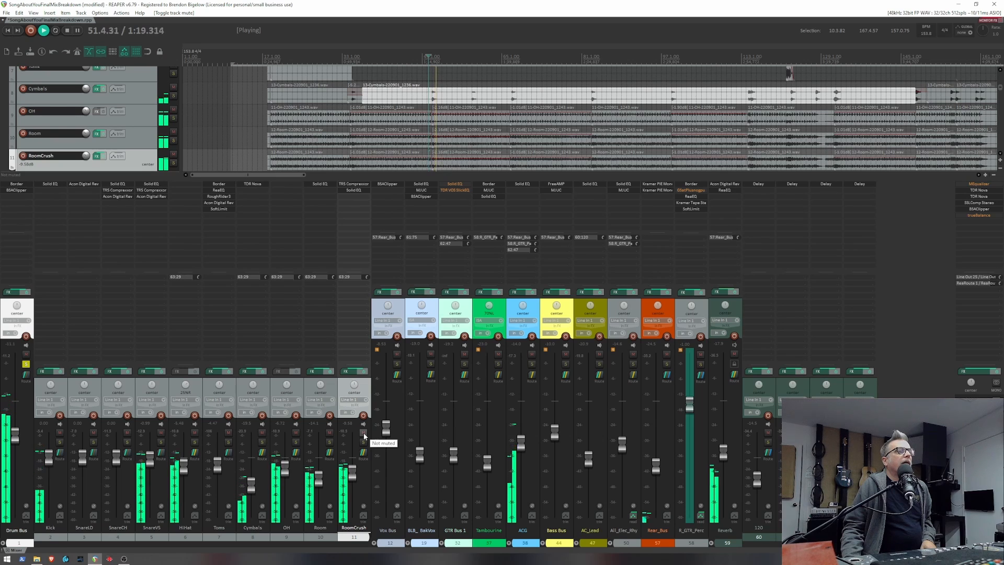
left_click(363, 432)
left_click(363, 432)
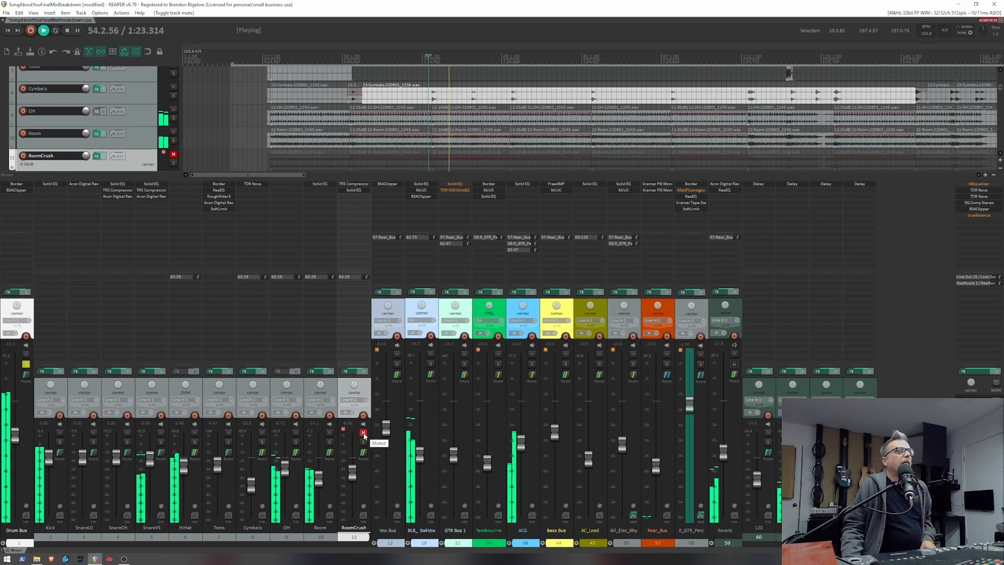
left_click(363, 432)
left_click(363, 432)
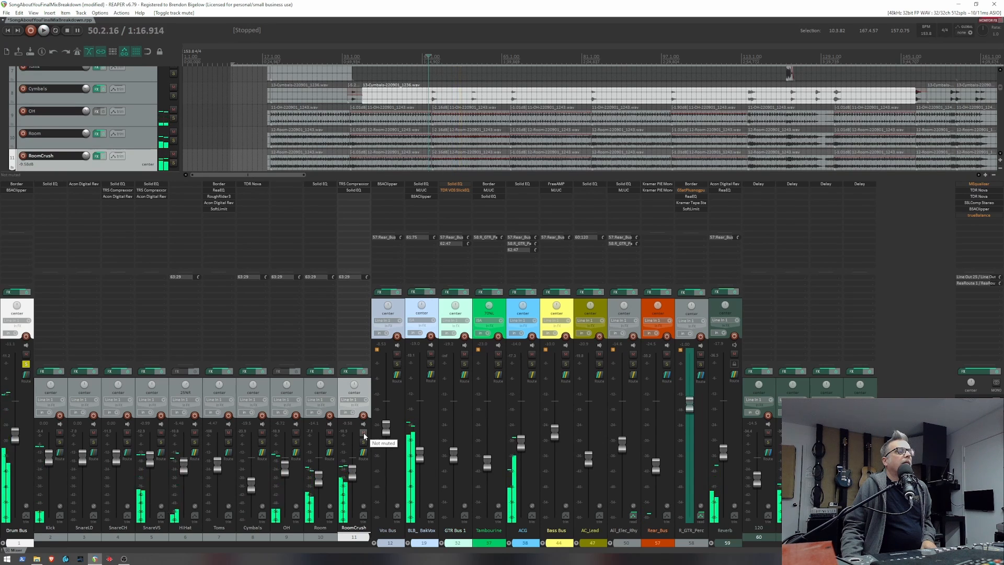
key("space")
Unsolo the Drum Bus and show the full arrangement with the SnareLD, SnareCH and SnareVS tracks in view.
left_click(26, 363)
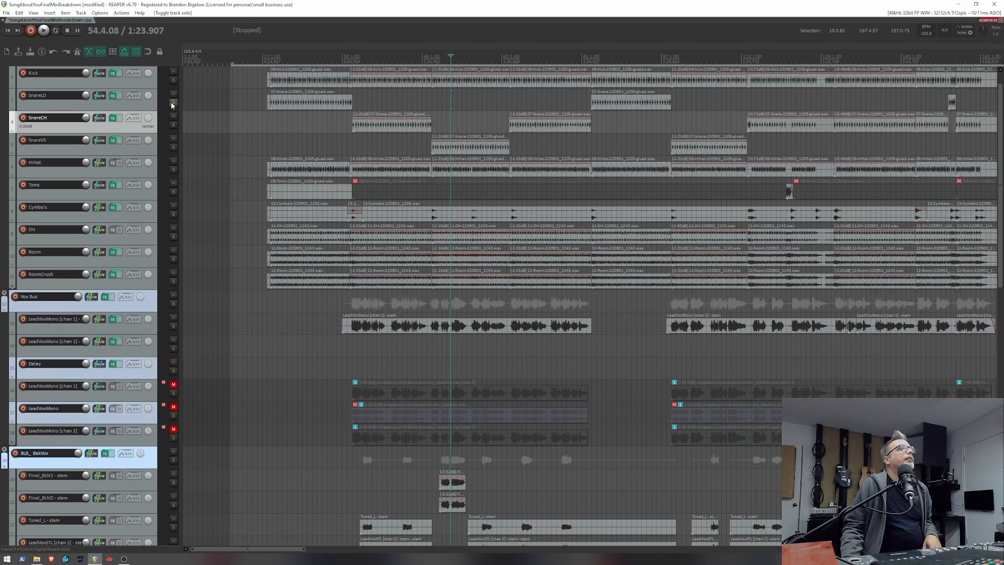
key("ctrl+m")
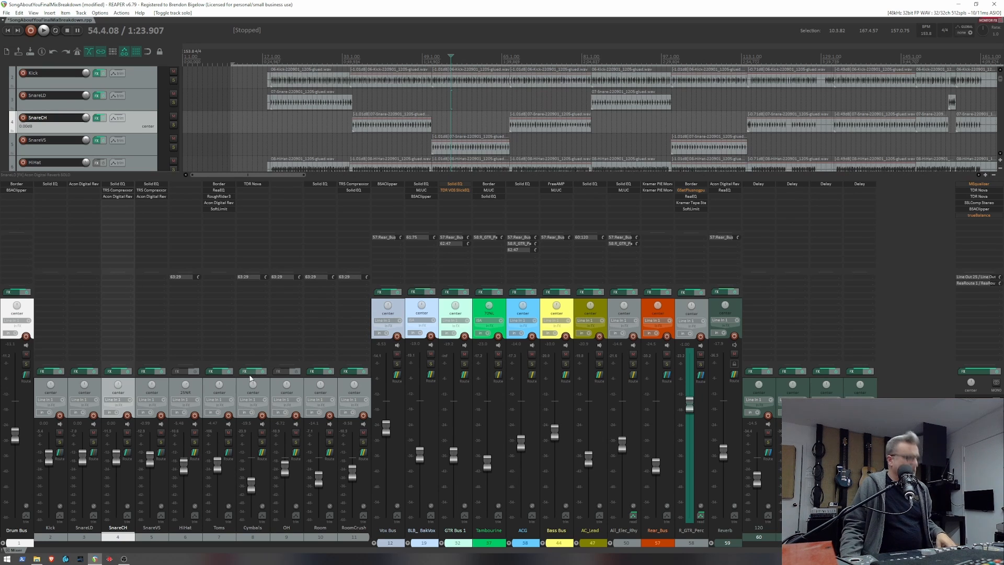
key("ctrl+m")
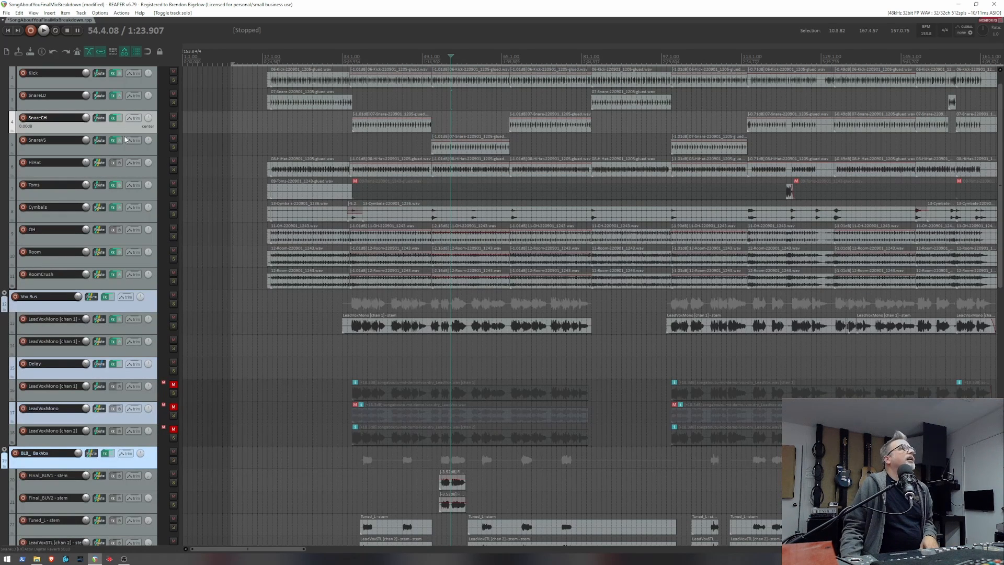
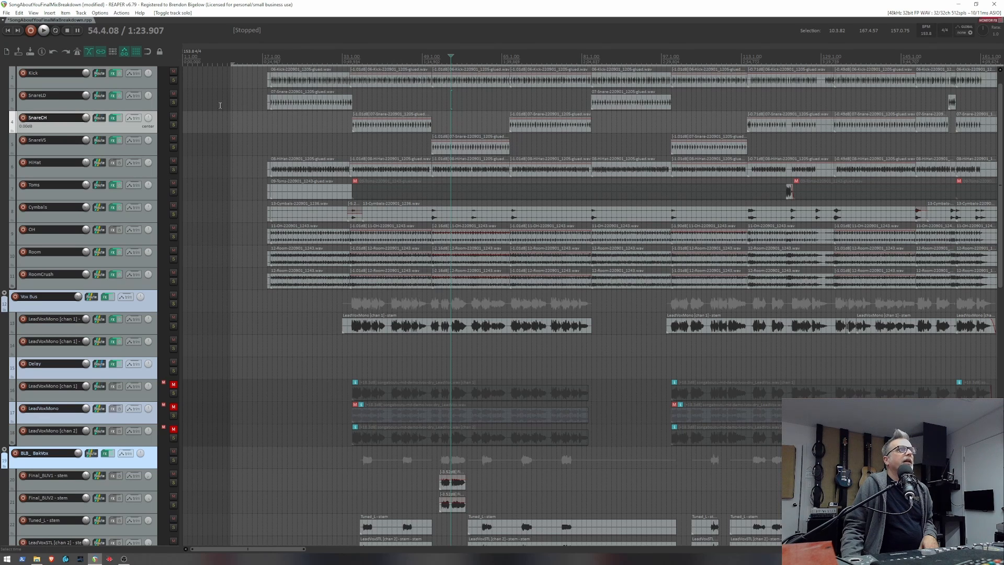
Play short excerpts of the full mix in the SnareLD, SnareCH and SnareVS sections to compare the snares.
left_click(308, 118)
key("space")
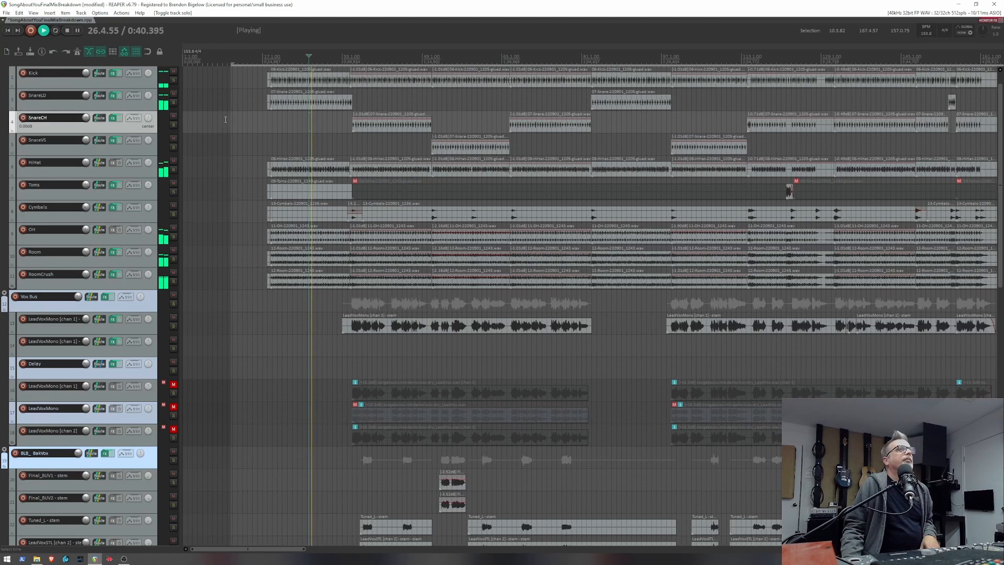
key("space")
left_click(378, 140)
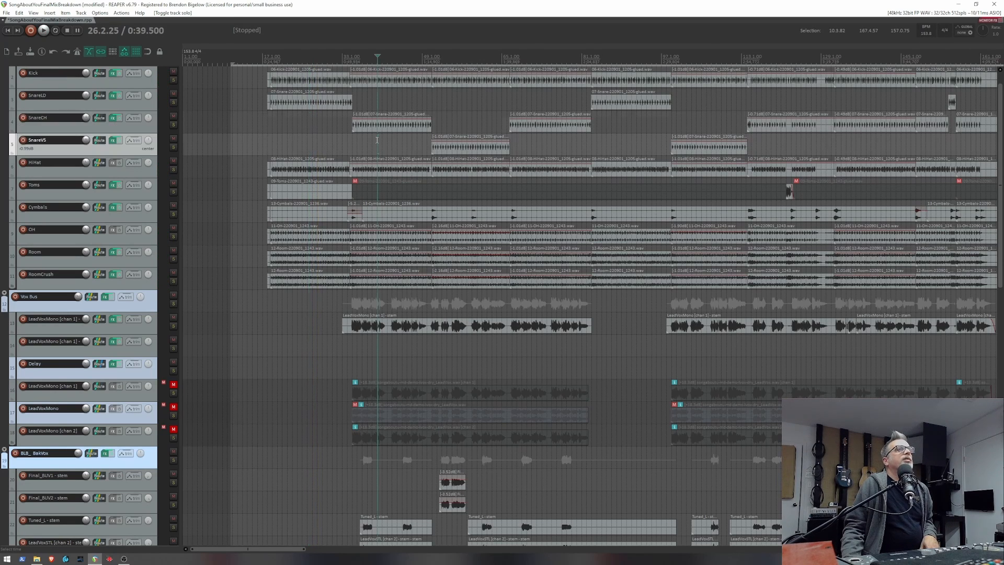
key("space")
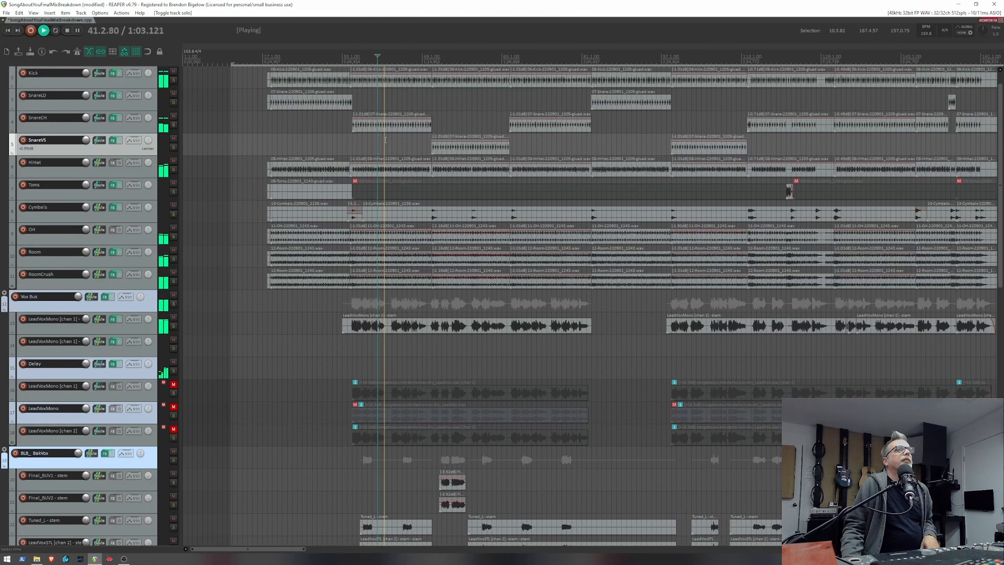
key("space")
left_click(450, 122)
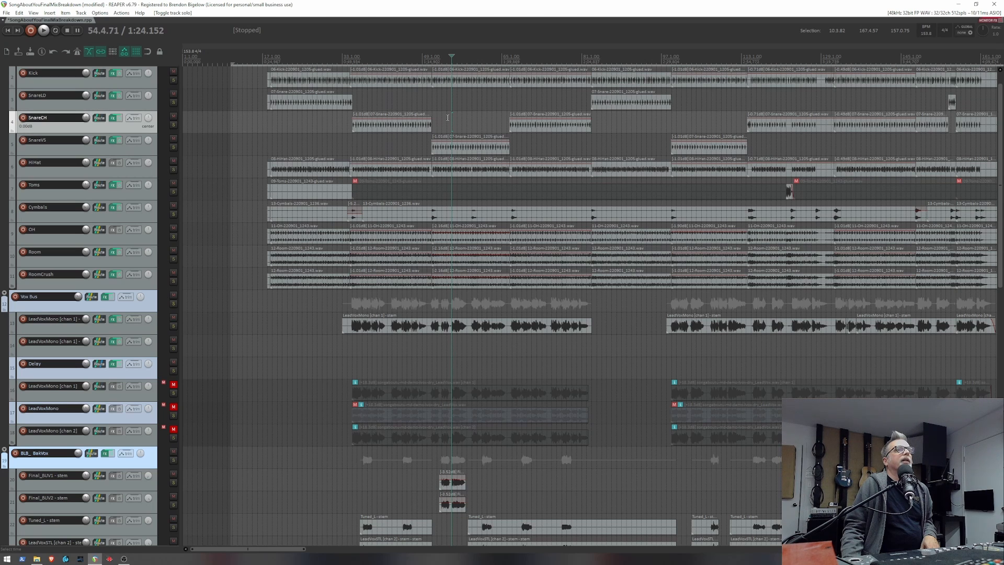
key("space")
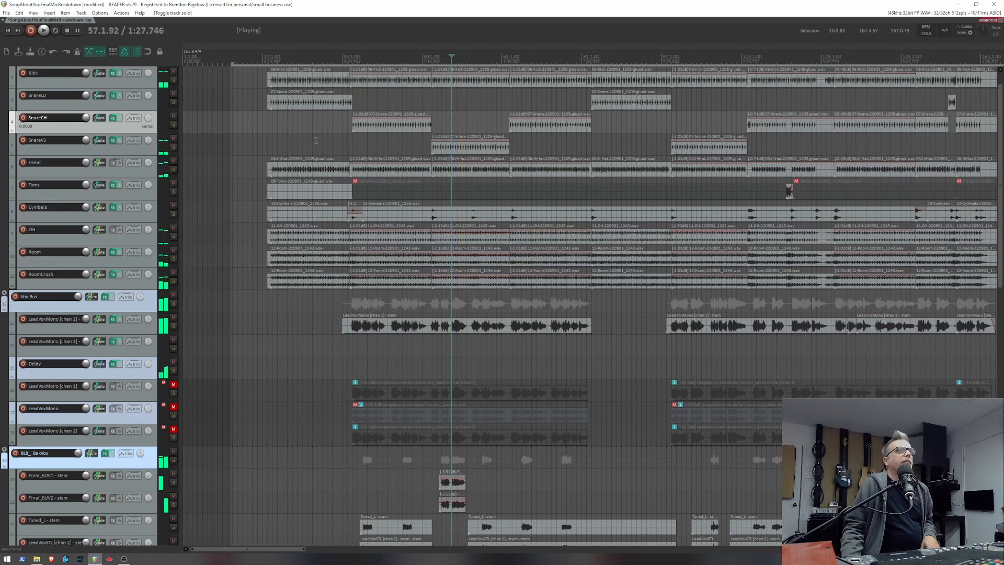
key("space")
Bring back the mixer and solo the SnareLD, SnareCH and SnareVS tracks.
key("ctrl+m")
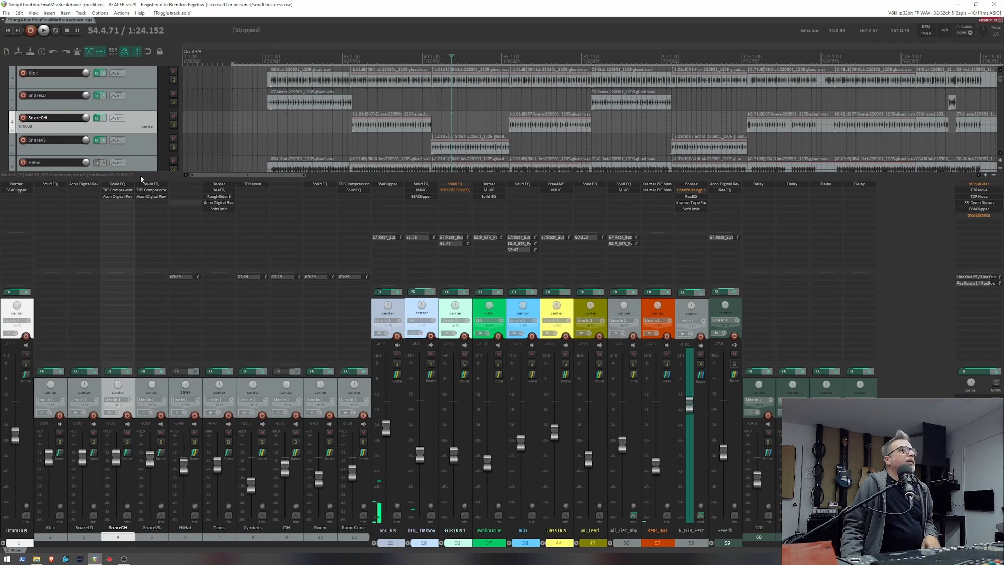
left_click(94, 442)
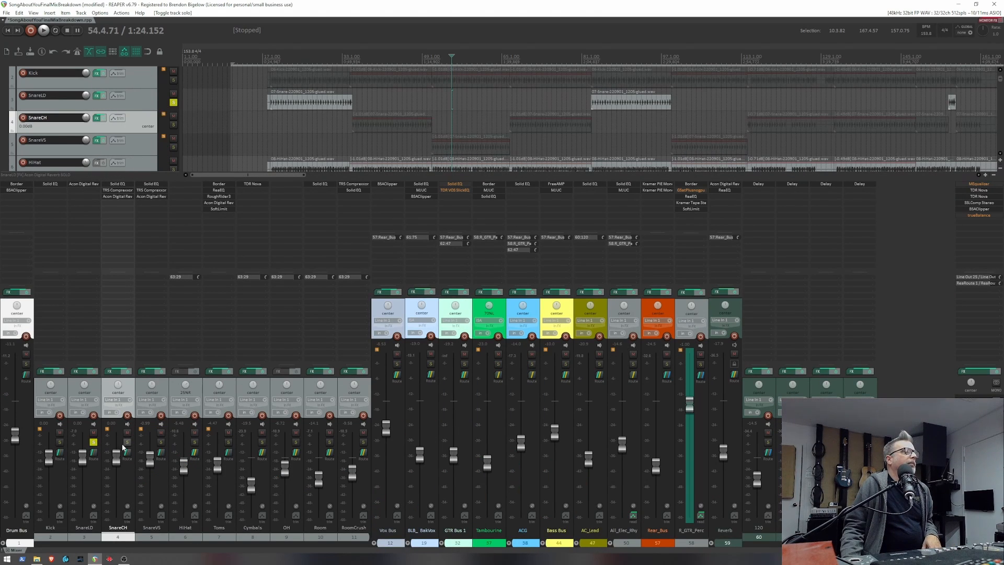
left_click(127, 442)
left_click(161, 442)
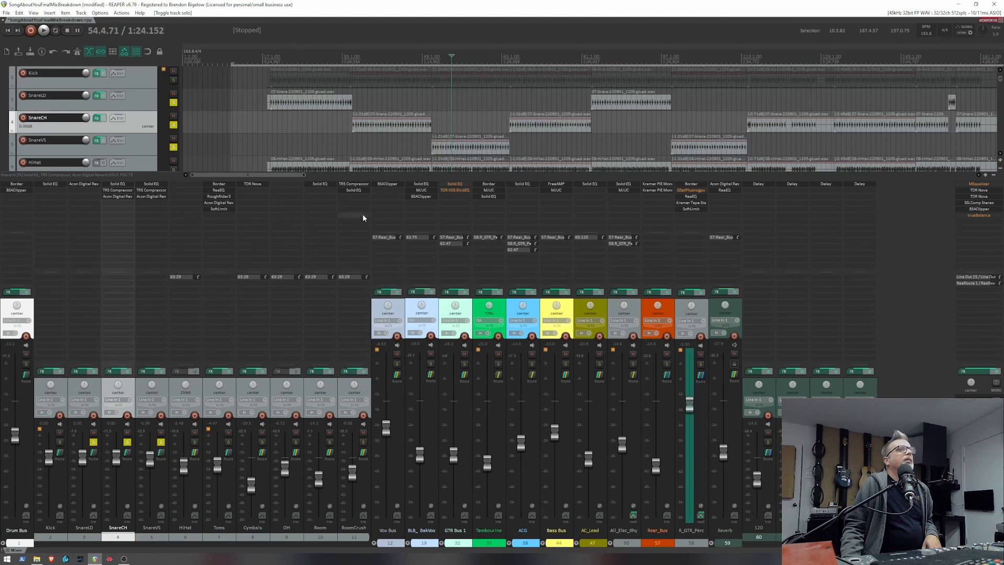
Play the soloed snares in the SnareVS section around bar 54 and in the SnareCH section from bar 42.
left_click(446, 114)
key("space")
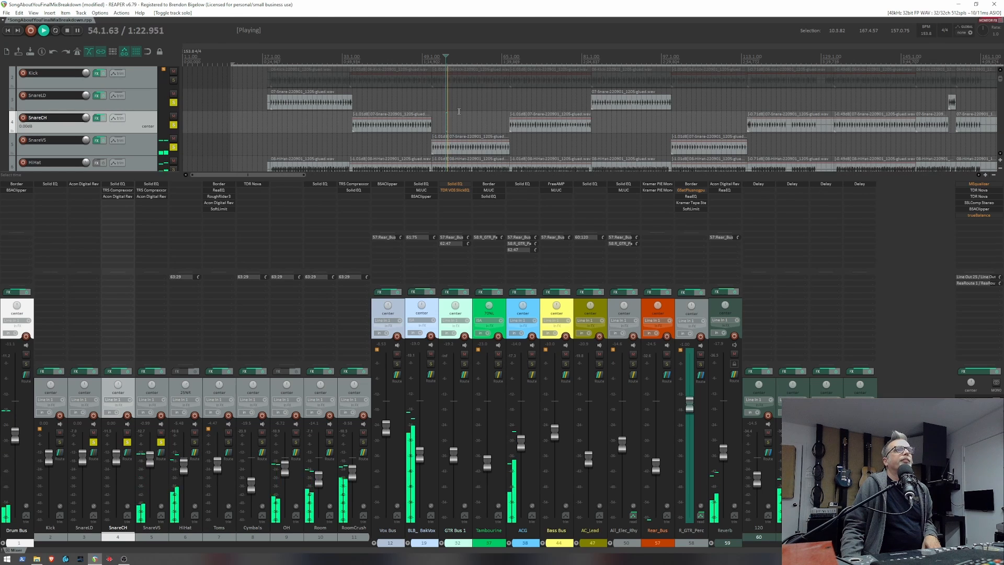
key("space")
left_click(387, 100)
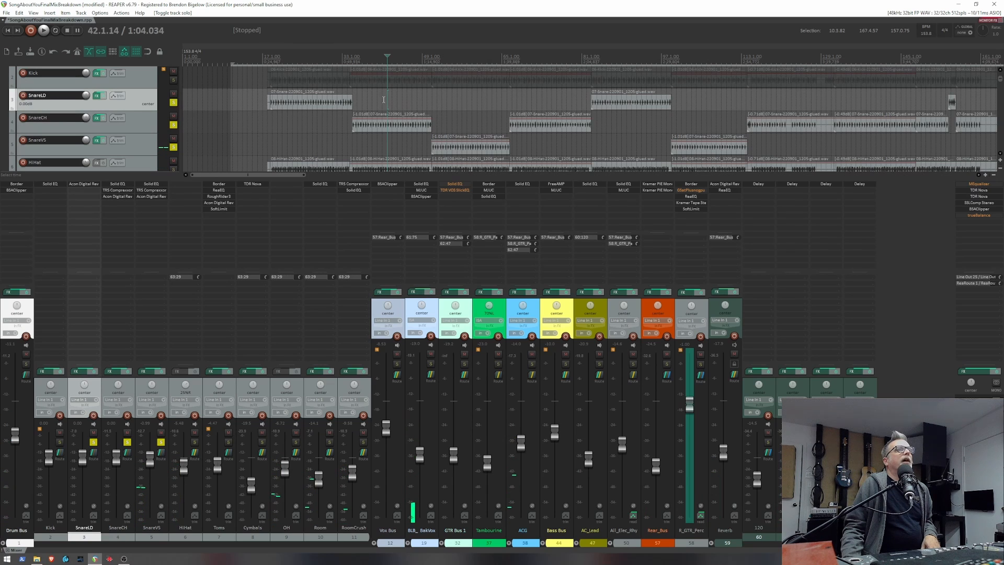
key("space")
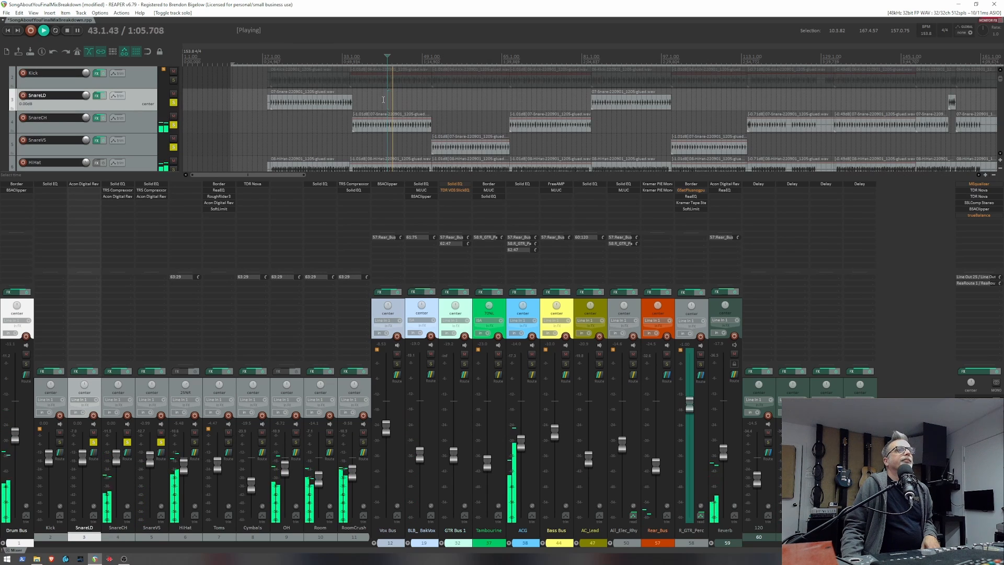
key("space")
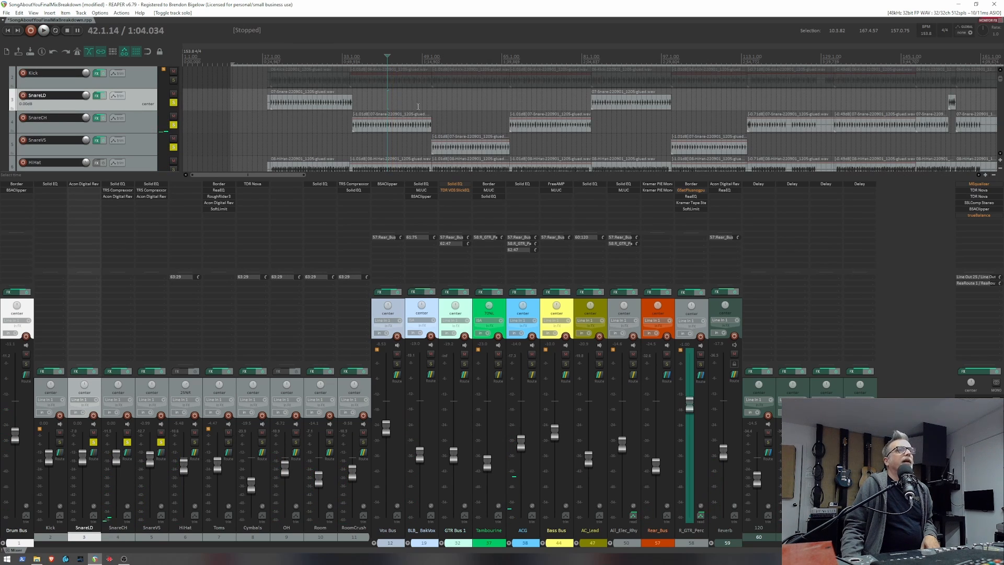
Compare the soloed SnareVS passage from bar 55 with the SnareCH passage from bar 41 once more.
left_click(452, 114)
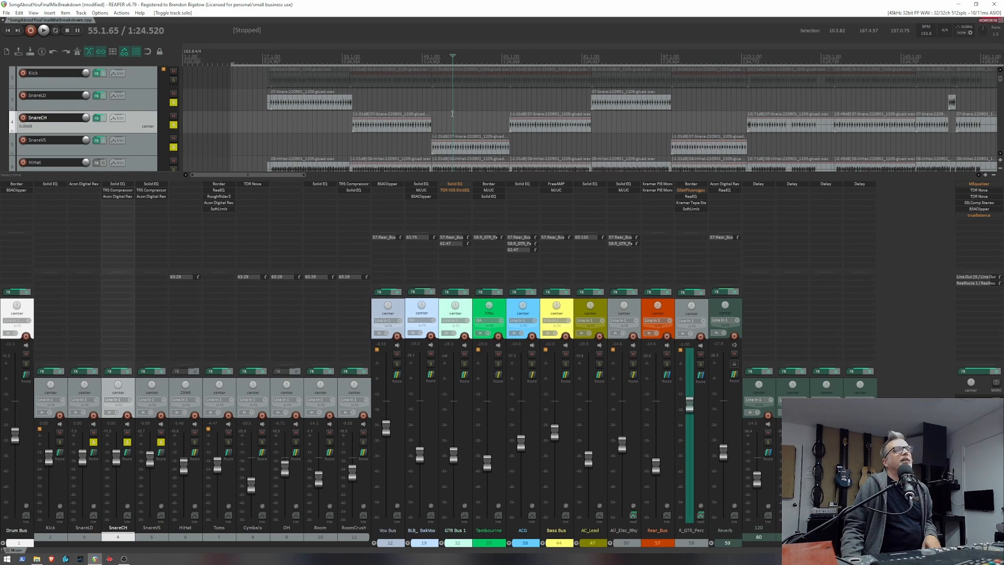
key("space")
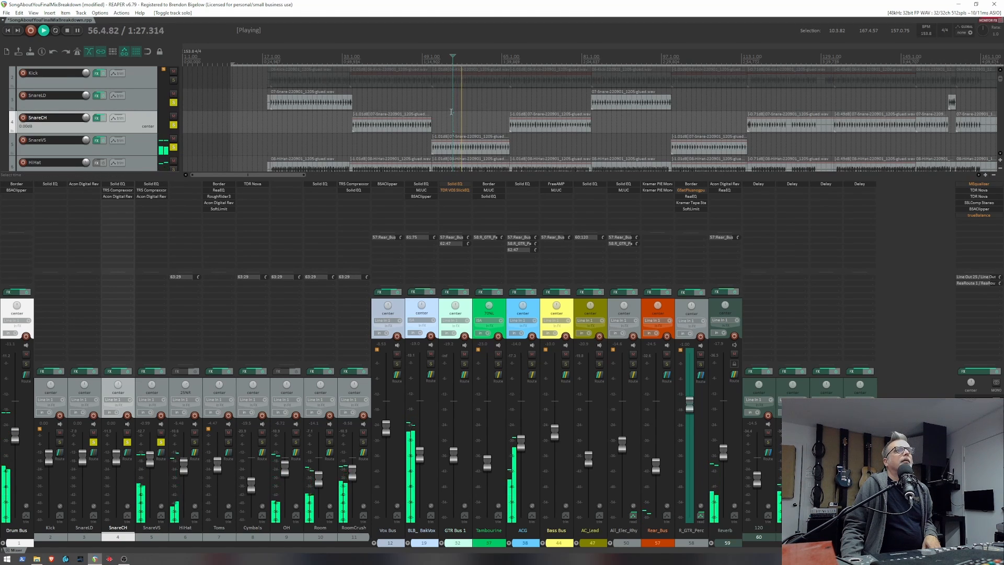
key("space")
left_click(385, 100)
key("space")
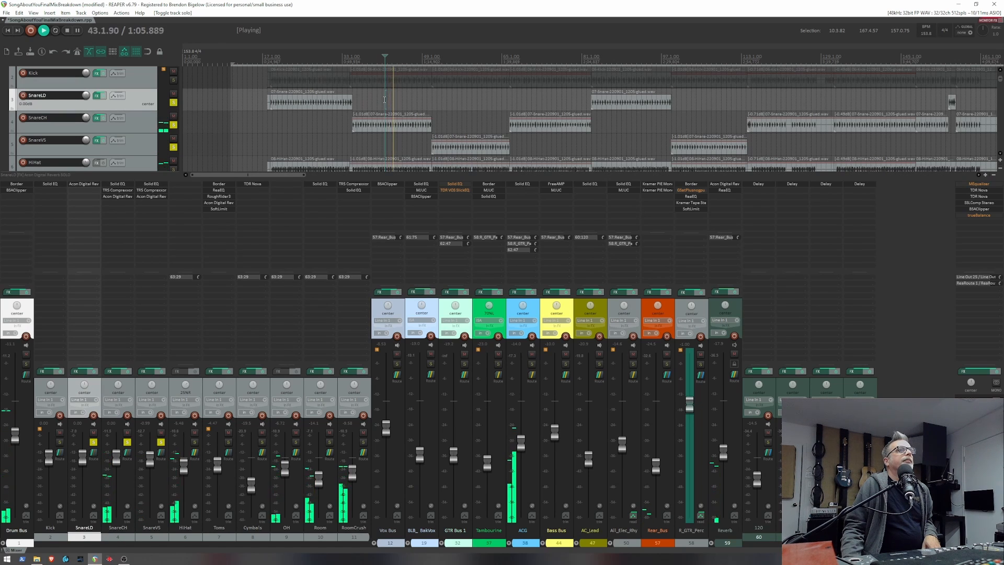
key("space")
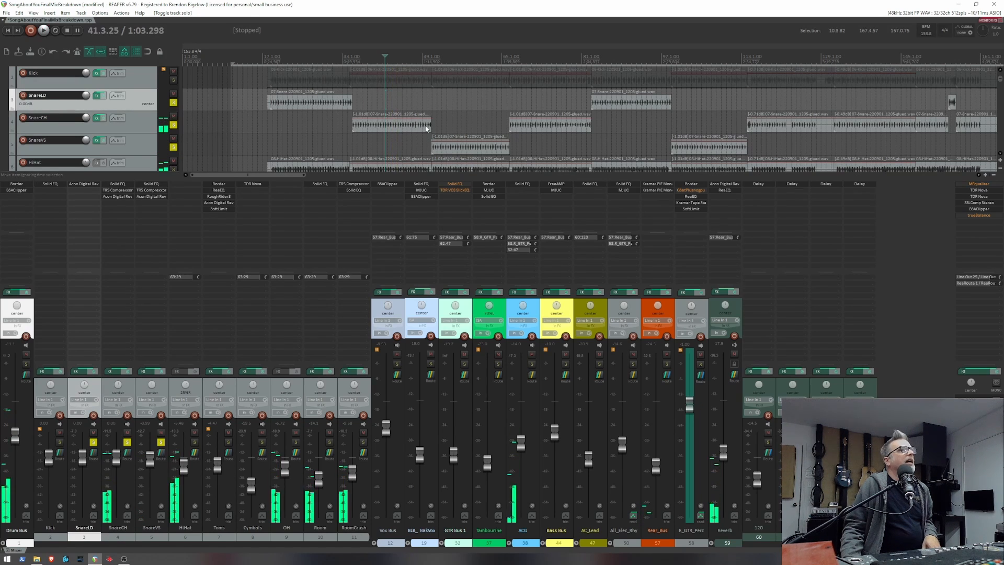
Play the soloed SnareLD passage from bar 25 and compare it with the SnareCH section around bar 39.
left_click(306, 121)
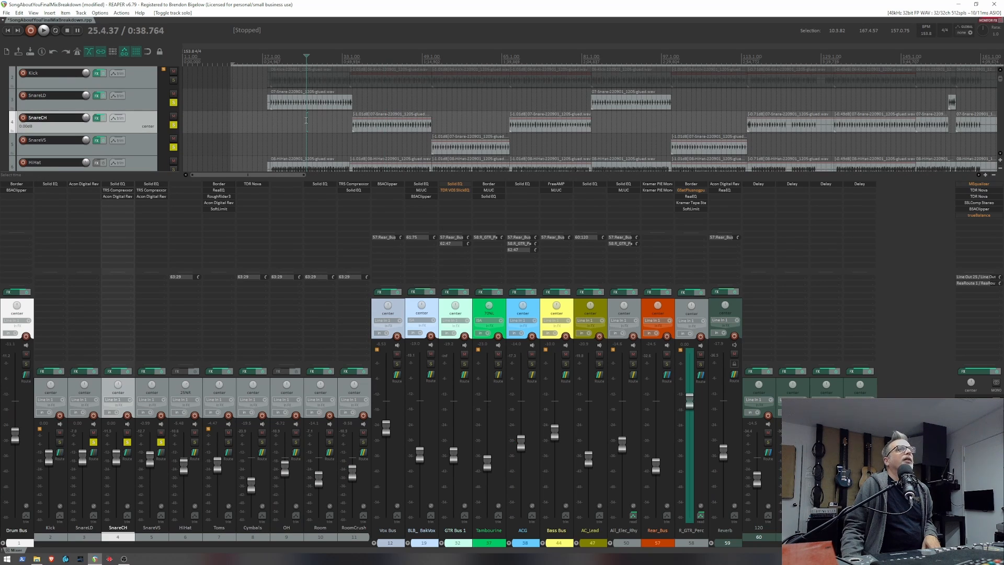
key("space")
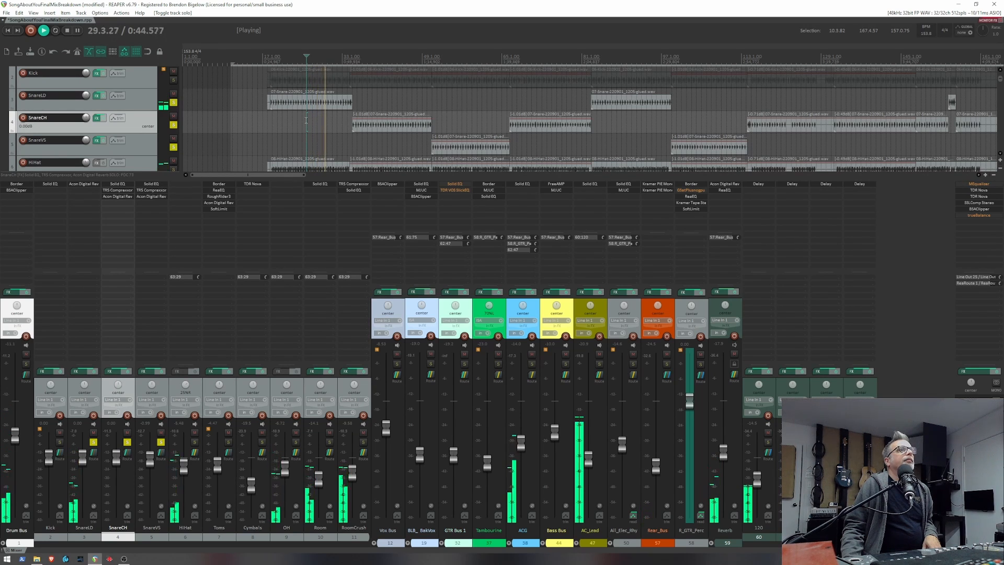
key("space")
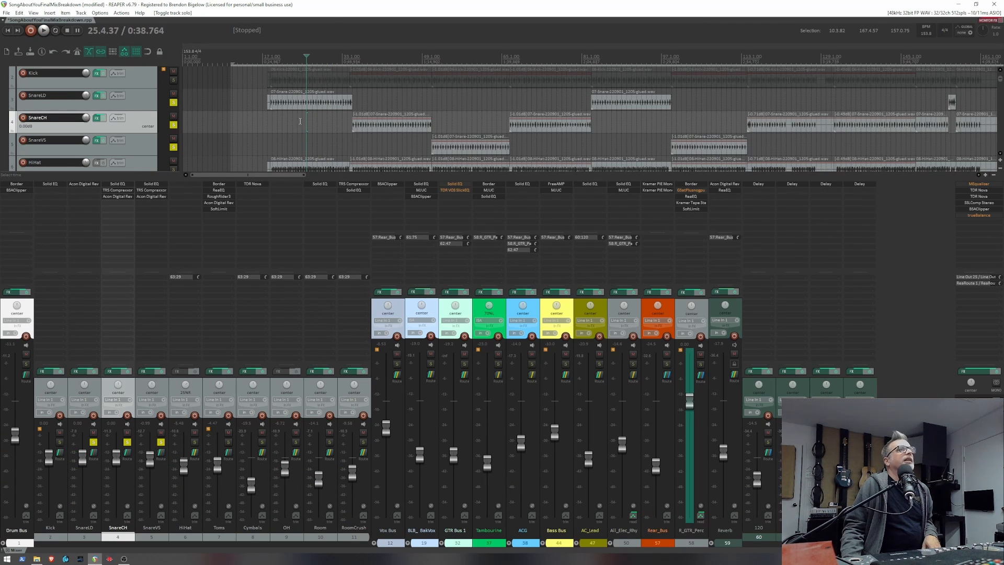
key("space")
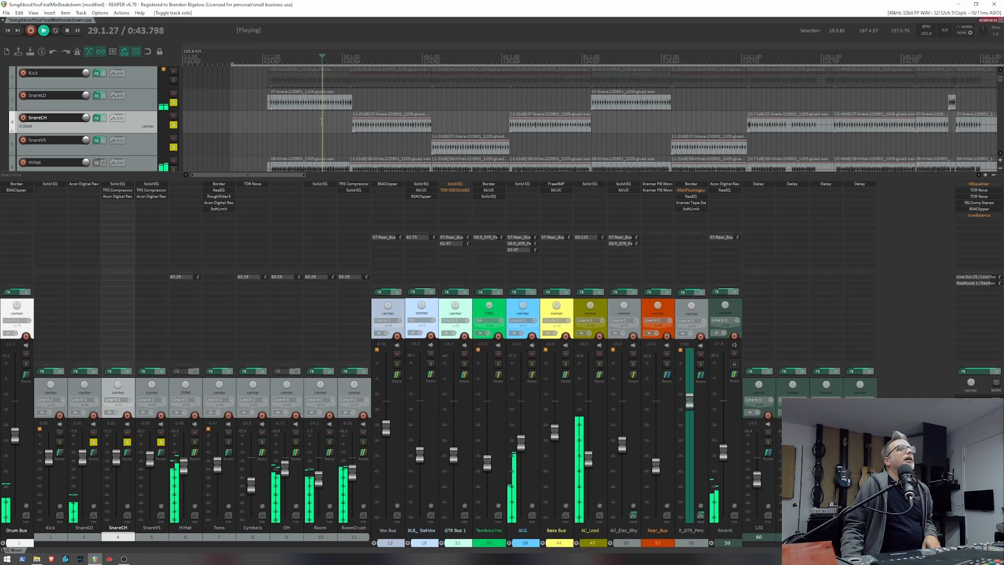
left_click(370, 141)
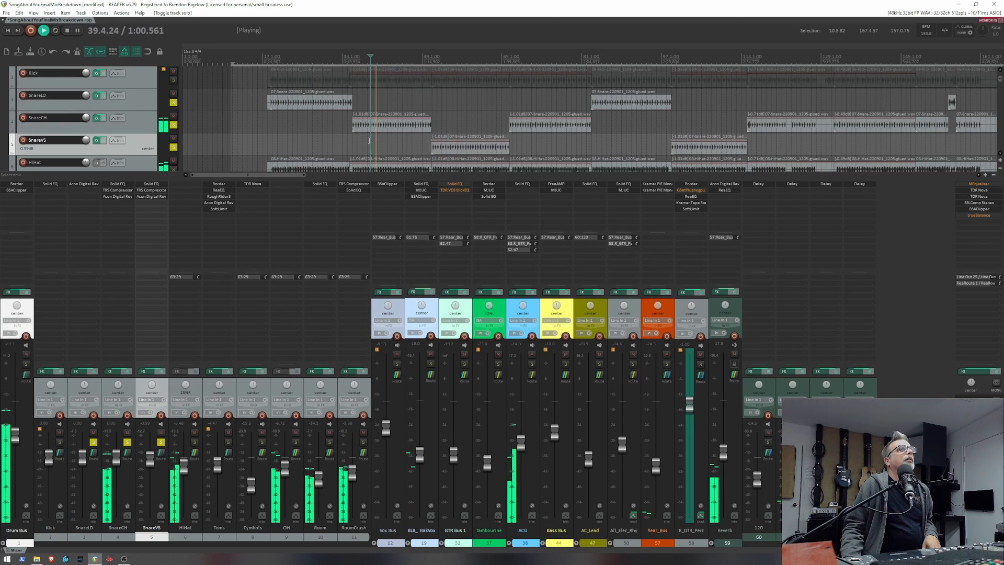
left_click(324, 142)
key("space")
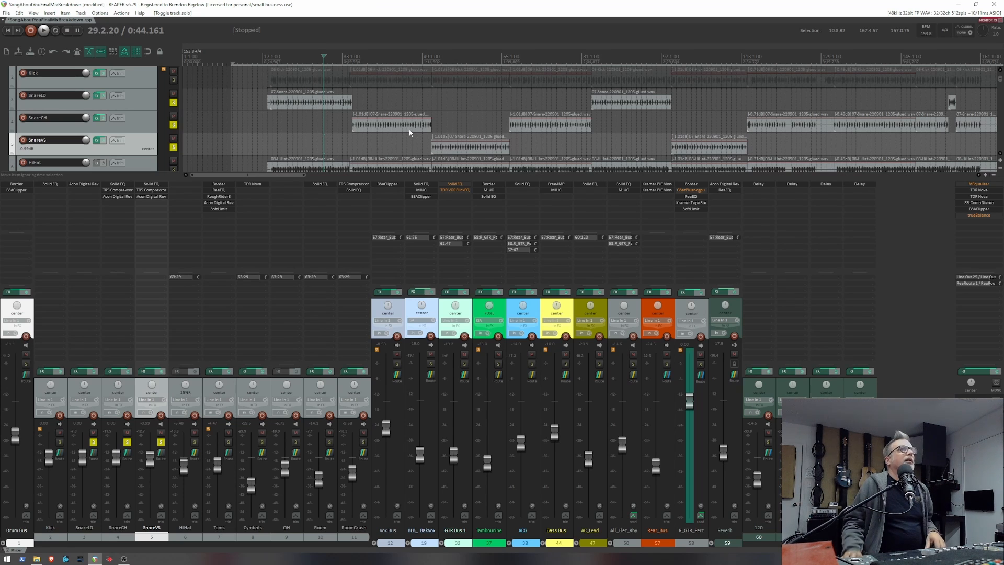
Unsolo the SnareLD, SnareCH and SnareVS tracks.
left_click(174, 104)
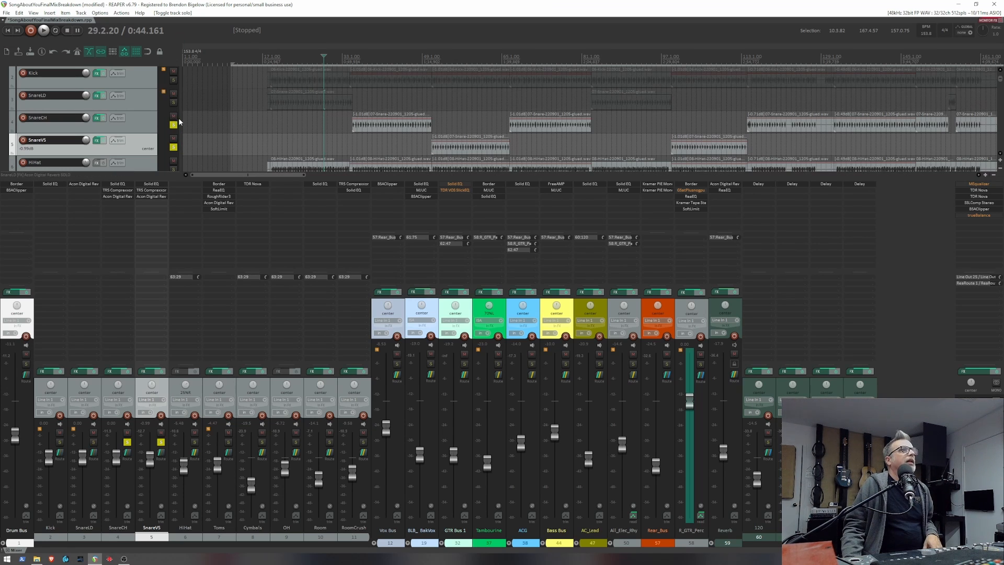
left_click(174, 126)
left_click(174, 147)
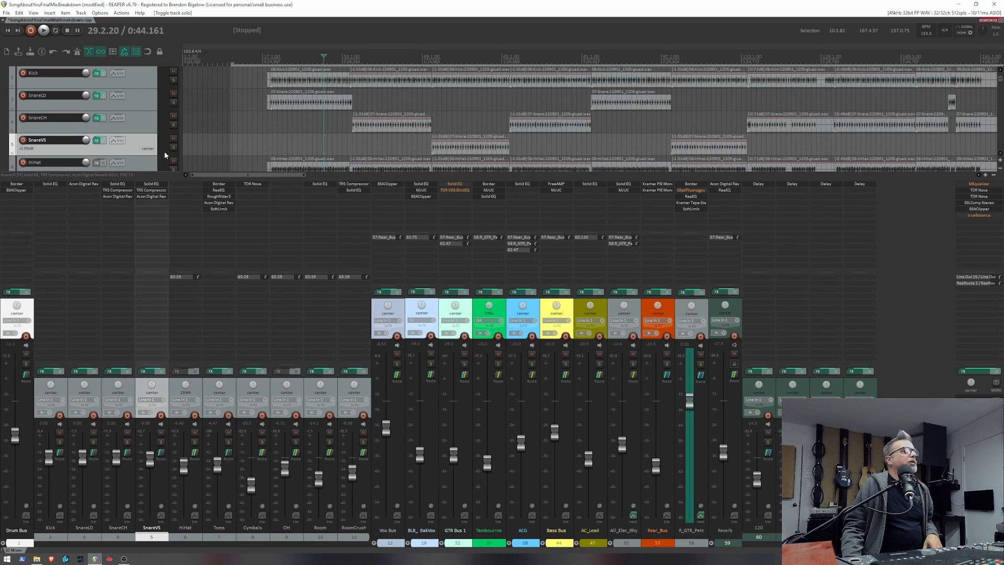
Play the passage from bar 29 with the Drum Bus soloed and again in the full mix.
left_click(26, 364)
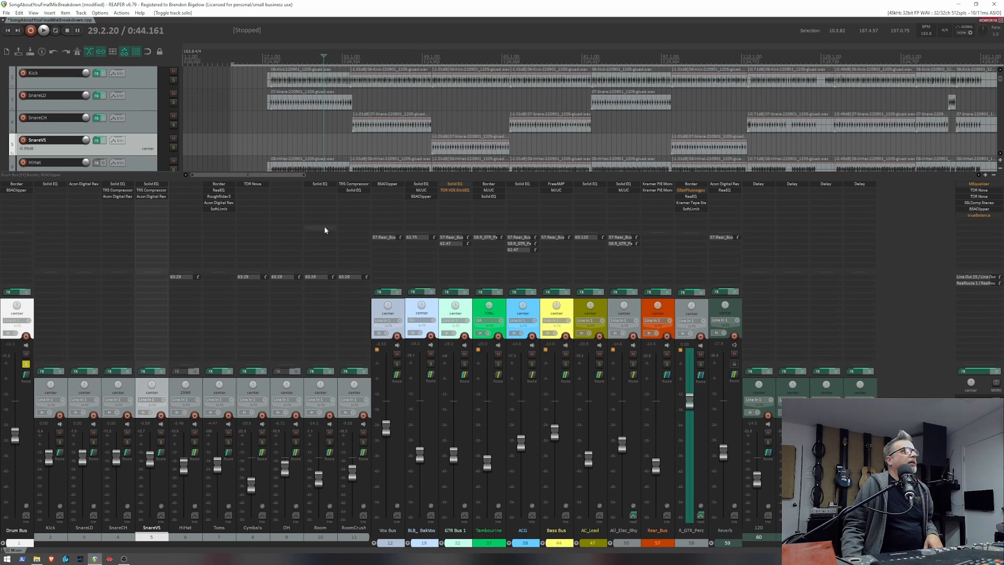
key("space")
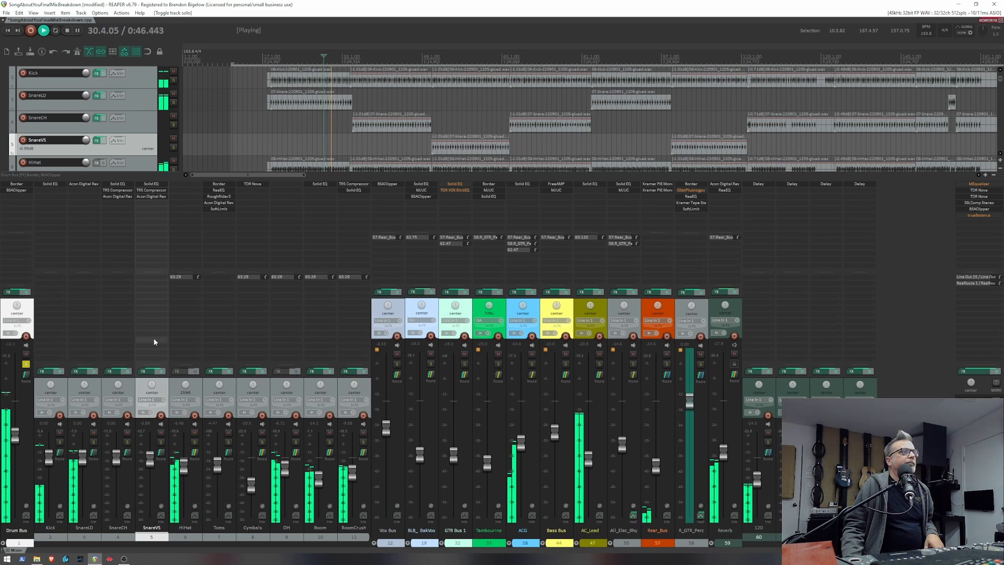
left_click(25, 364)
key("space")
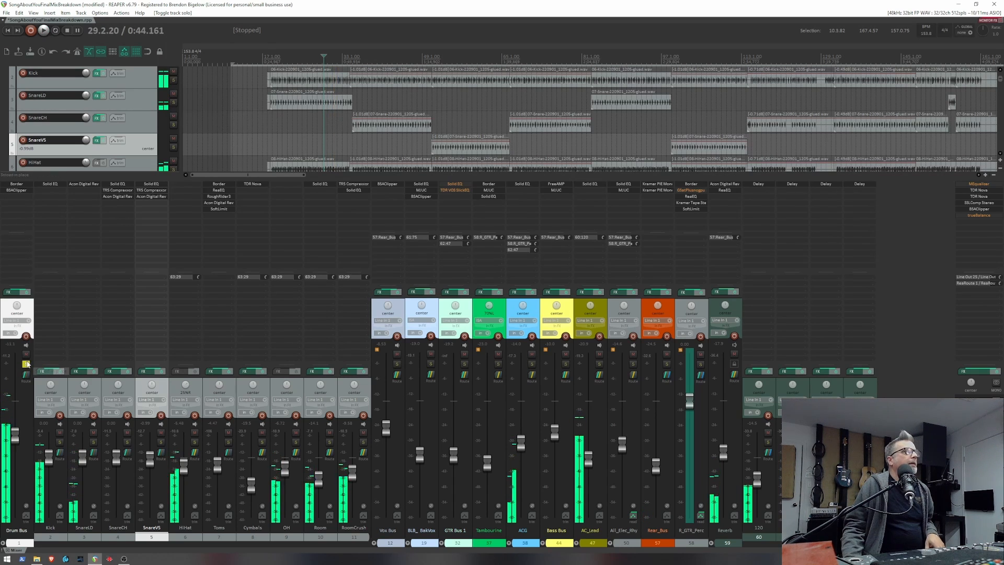
key("space")
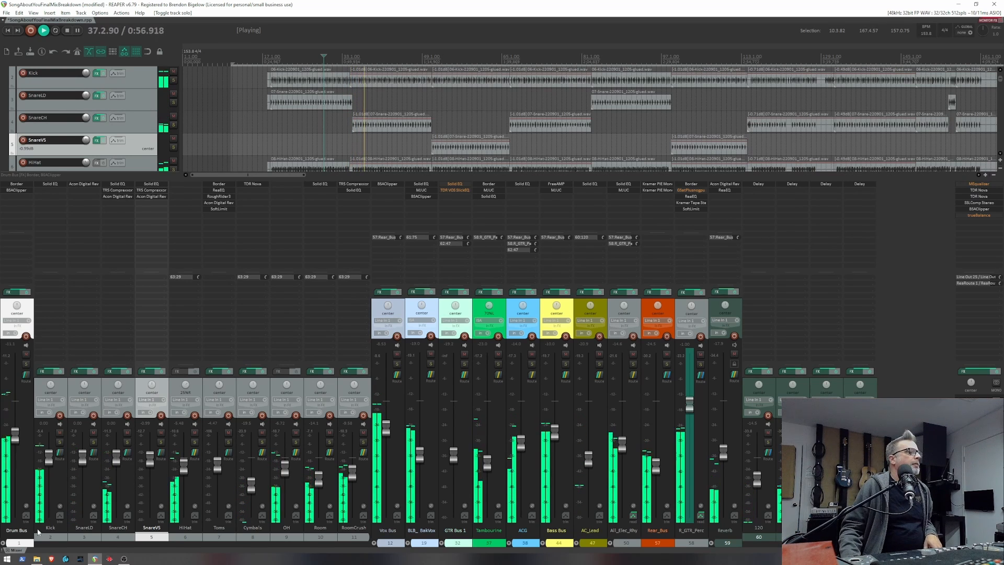
Show the Vox Bus child tracks in the mixer instead of the Drum Bus ones and clear the first LeadVoxMono peak indicator.
left_click(4, 544)
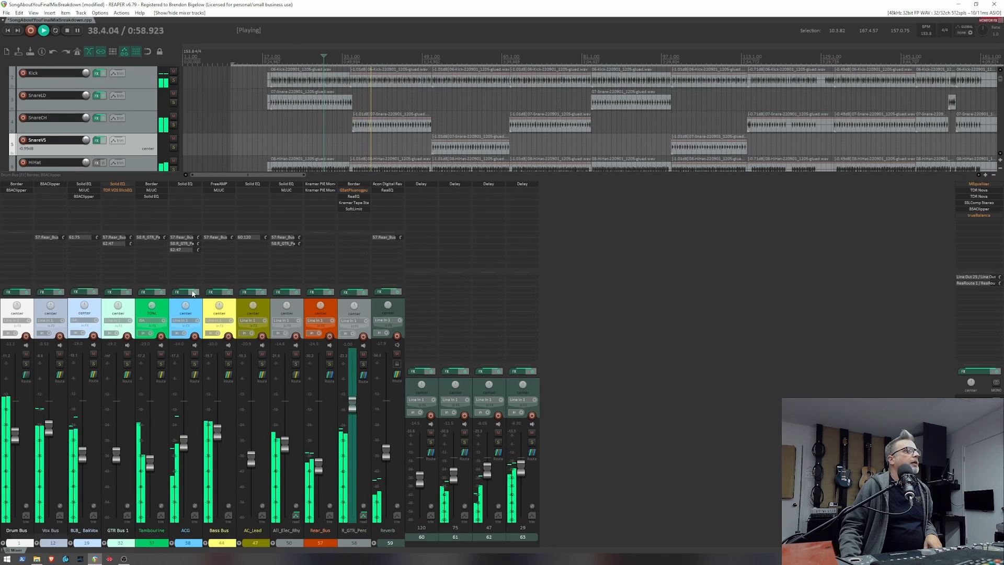
key("space")
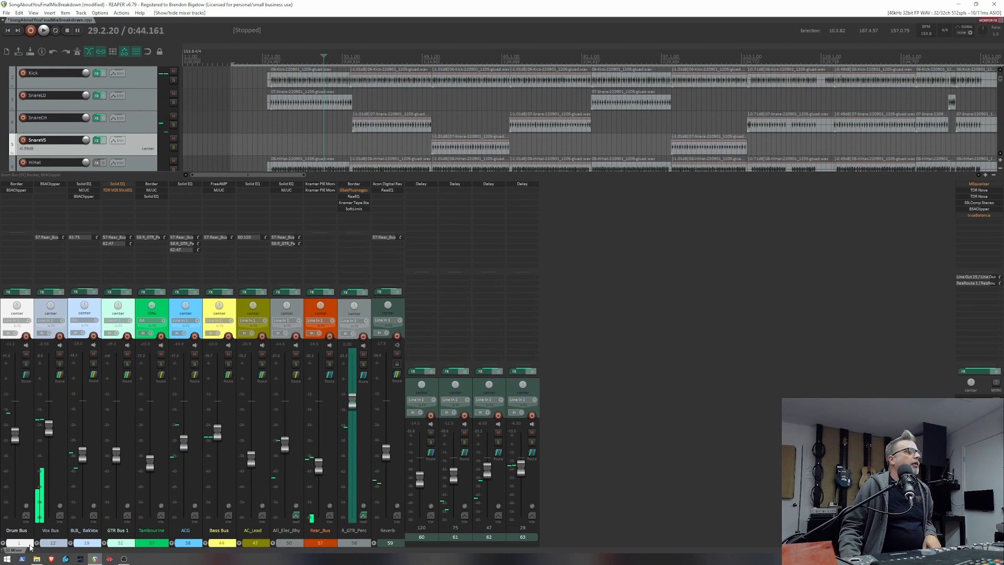
left_click(36, 544)
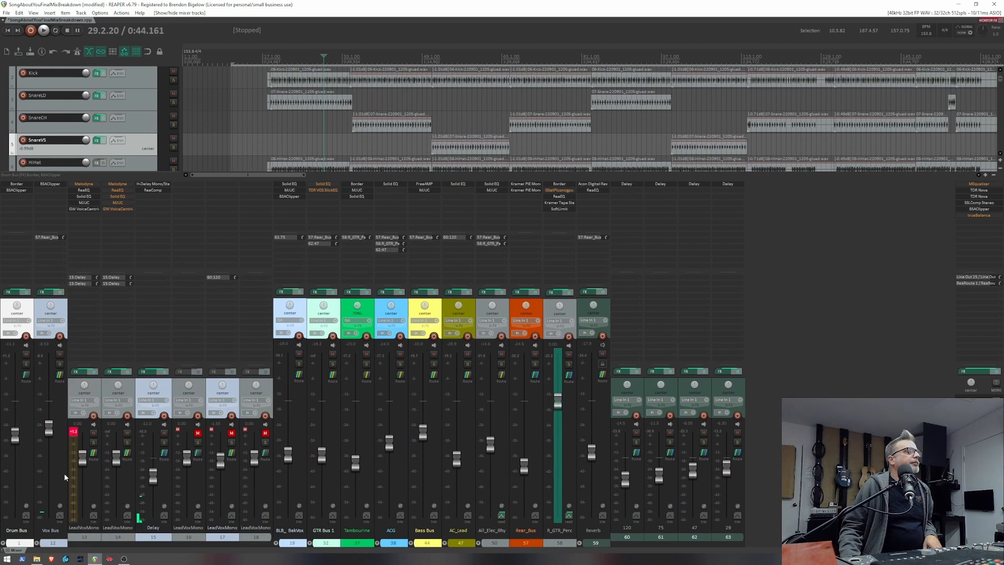
left_click(74, 431)
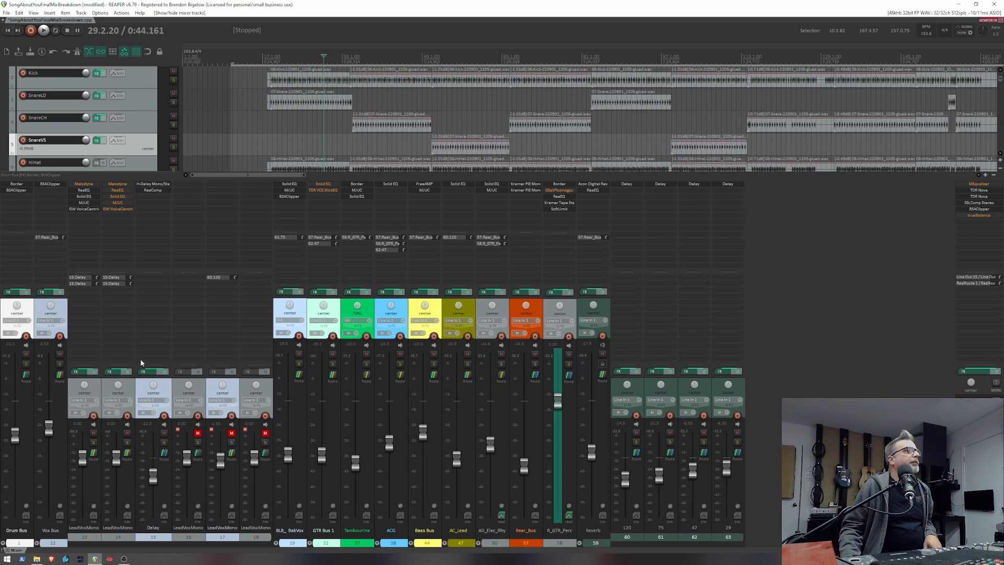
Play the full mix from bar 34, where the lead vocal enters.
key("space")
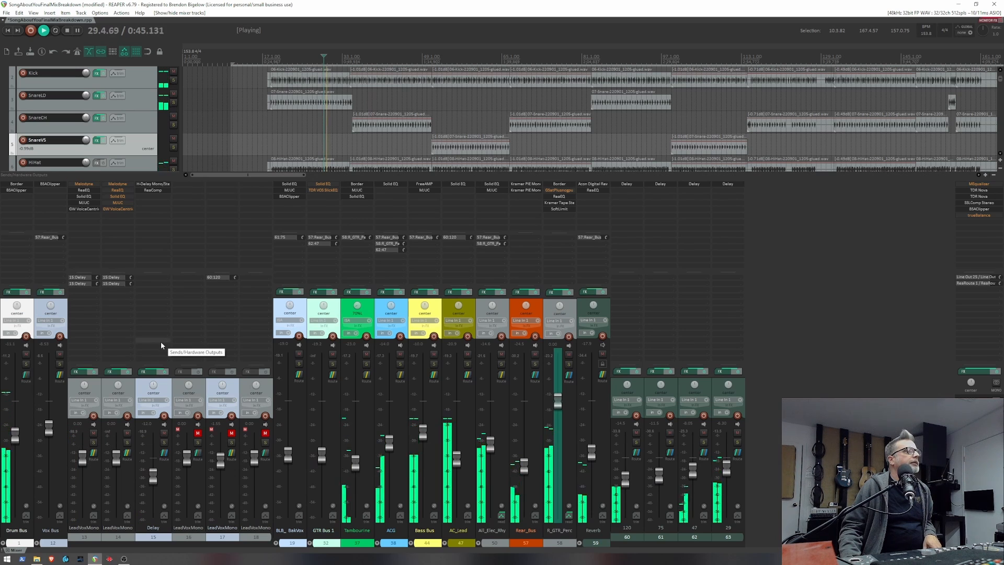
left_click(351, 149)
key("space")
key("space")
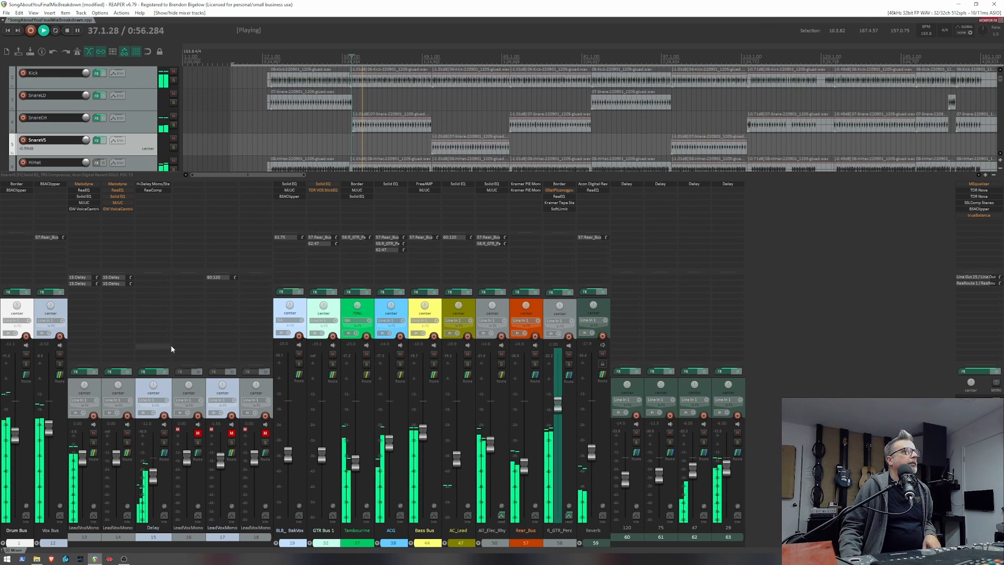
key("space")
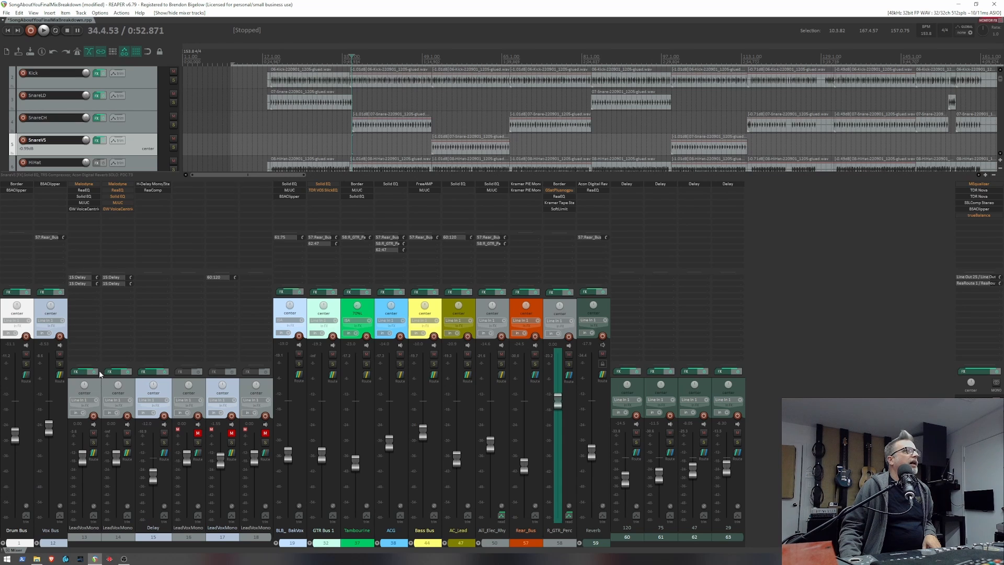
Collapse the Drum Bus folder in the arrangement and bring the Vox Bus's LeadVoxMono and Delay tracks into view.
scroll(4, 82, "up", 2)
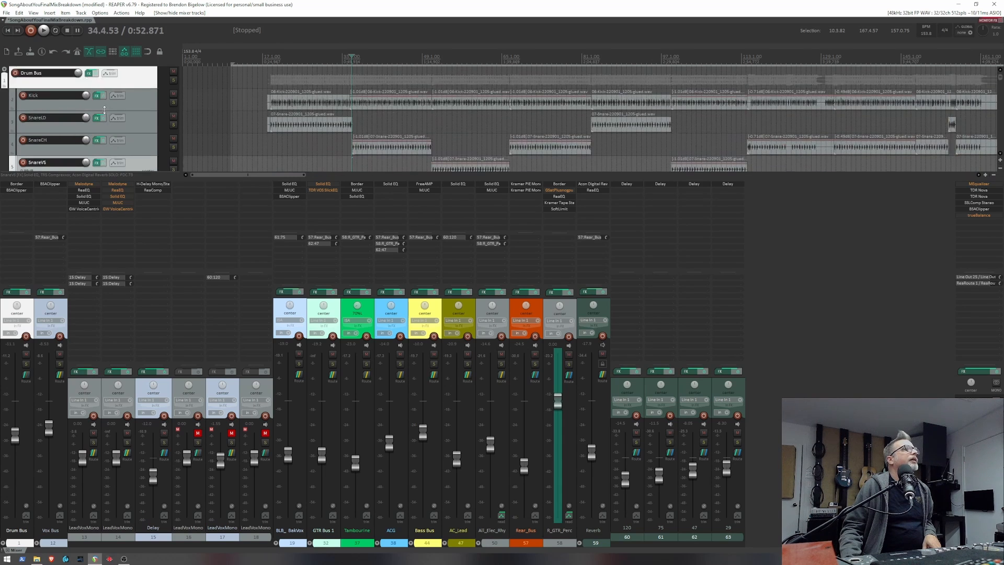
left_click(4, 81)
scroll(82, 108, "down", 2)
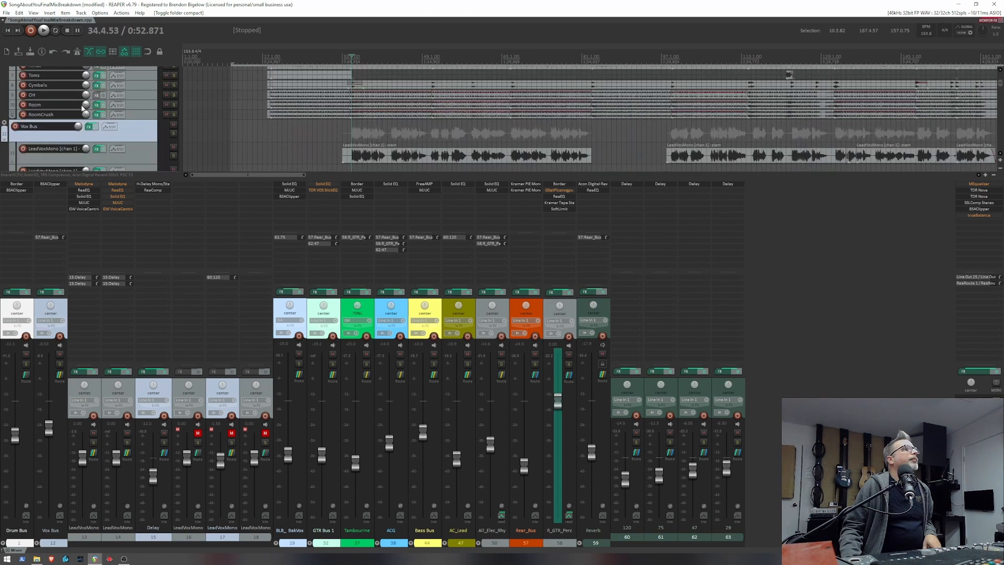
scroll(83, 108, "up", 3)
left_click(4, 69)
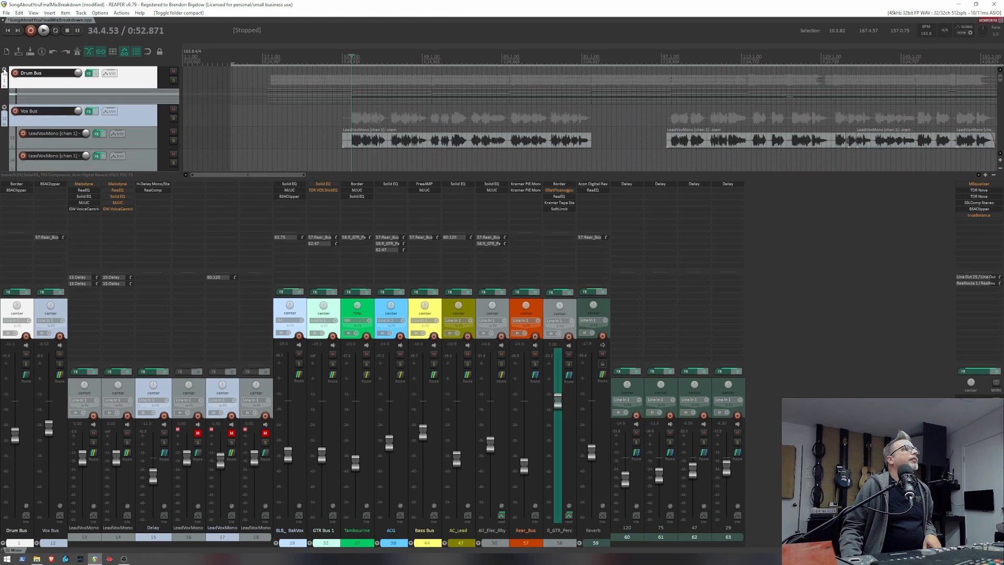
scroll(68, 108, "down", 1)
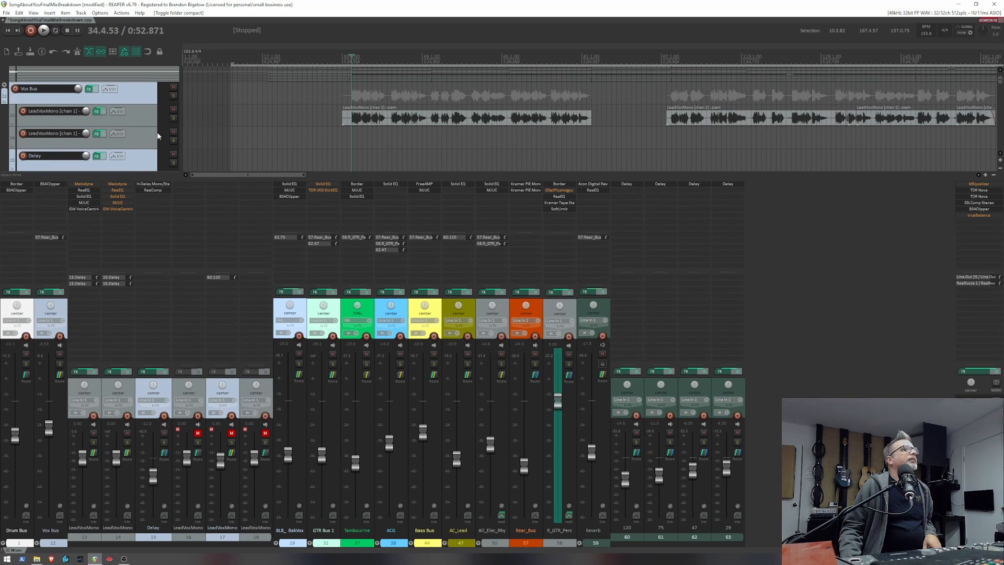
scroll(119, 126, "down", 1)
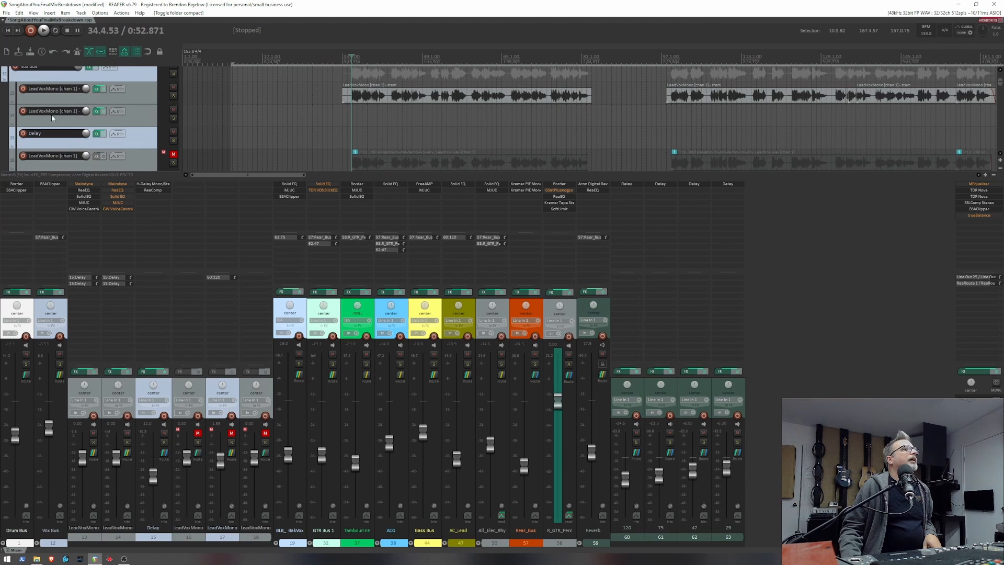
scroll(103, 132, "down", 1)
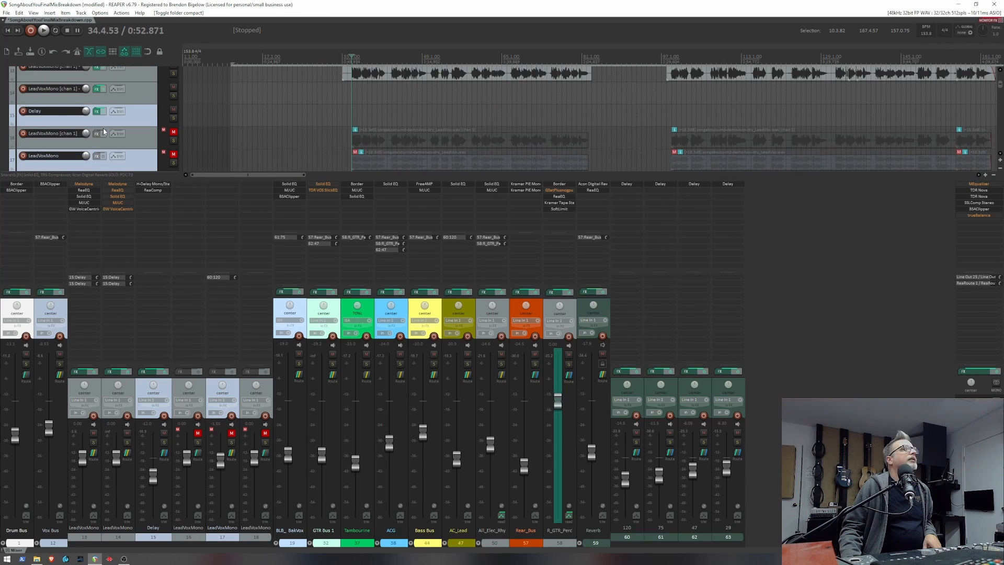
scroll(103, 131, "down", 2)
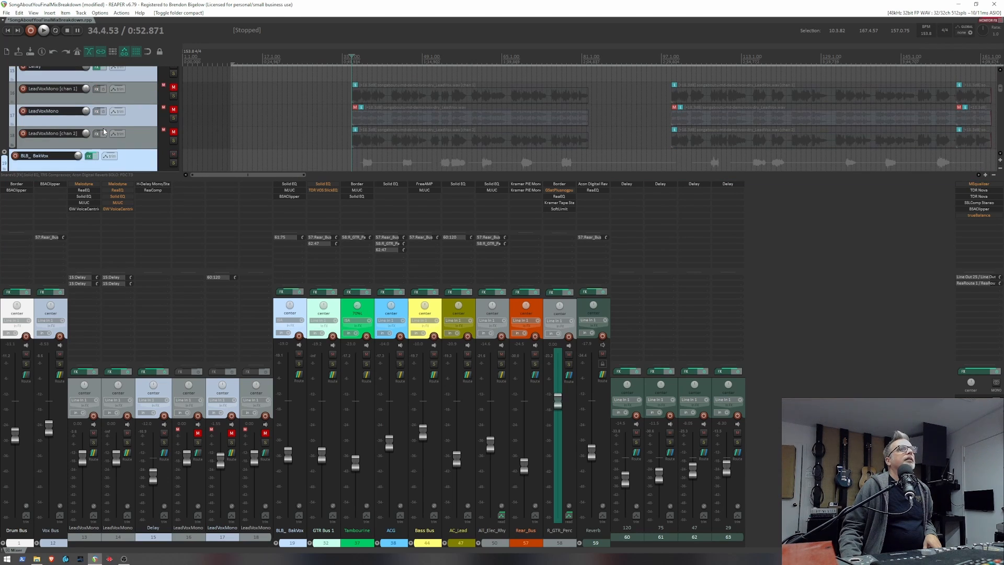
scroll(103, 131, "up", 1)
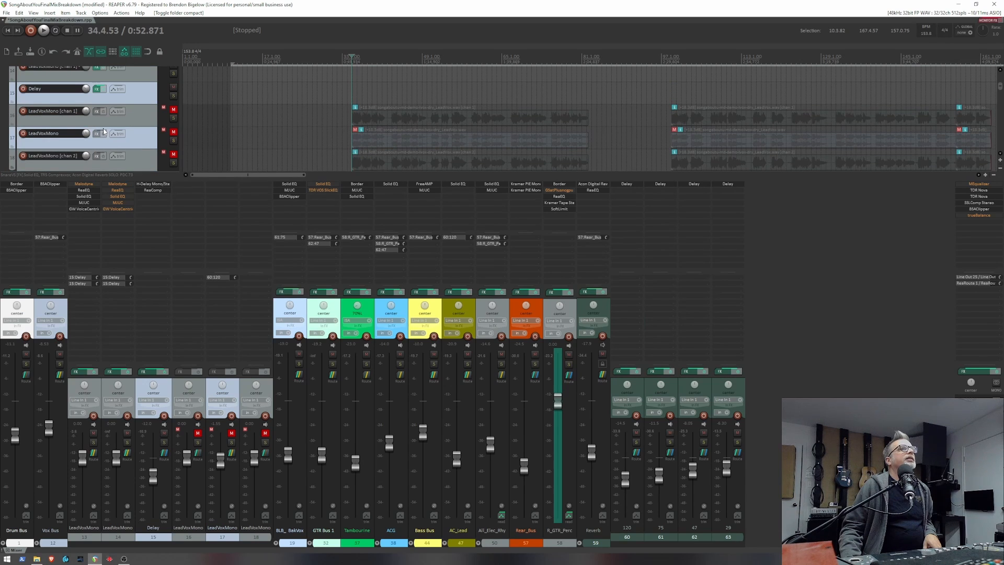
Hide the mixer and play the Tuned_L and LeadVoxSTL backing vocal stems soloed together from bar 37, then unsolo both.
scroll(104, 131, "up", 4)
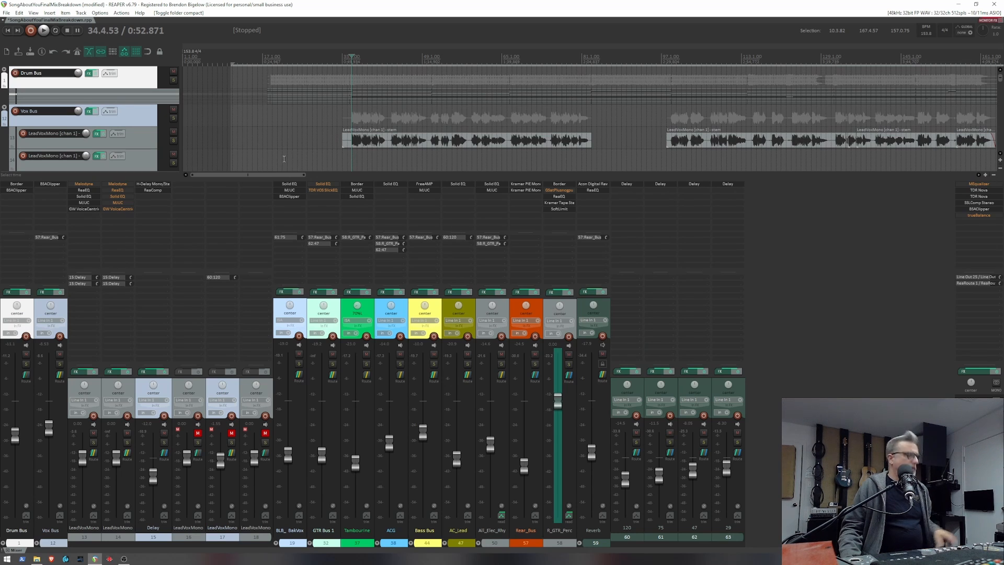
key("ctrl+m")
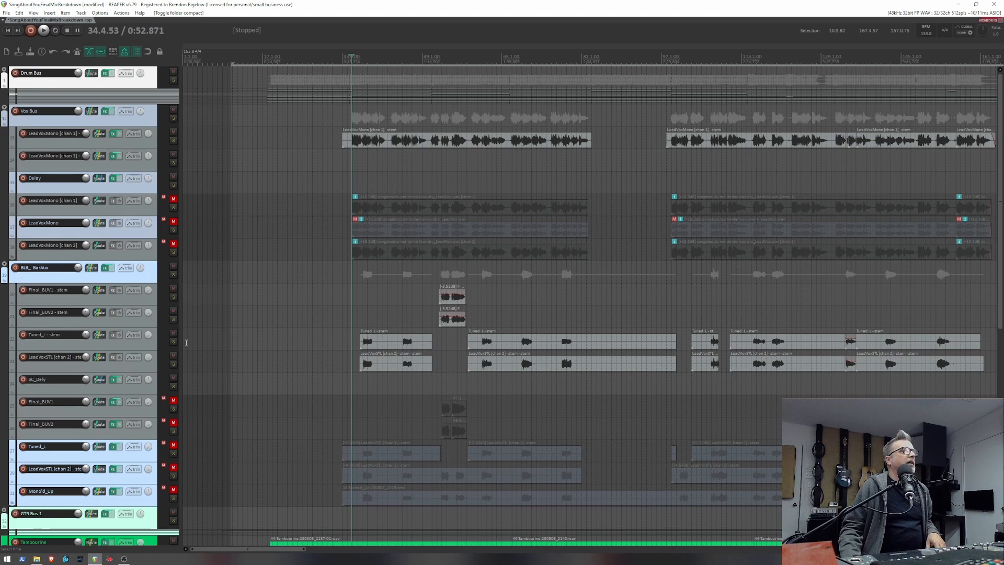
left_click(174, 341)
left_click(174, 364)
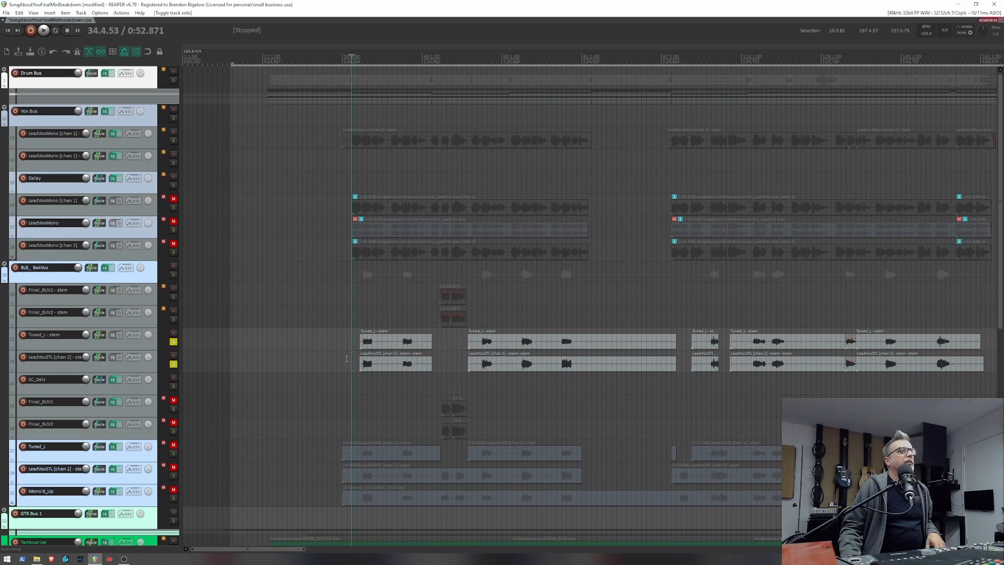
left_click(364, 318)
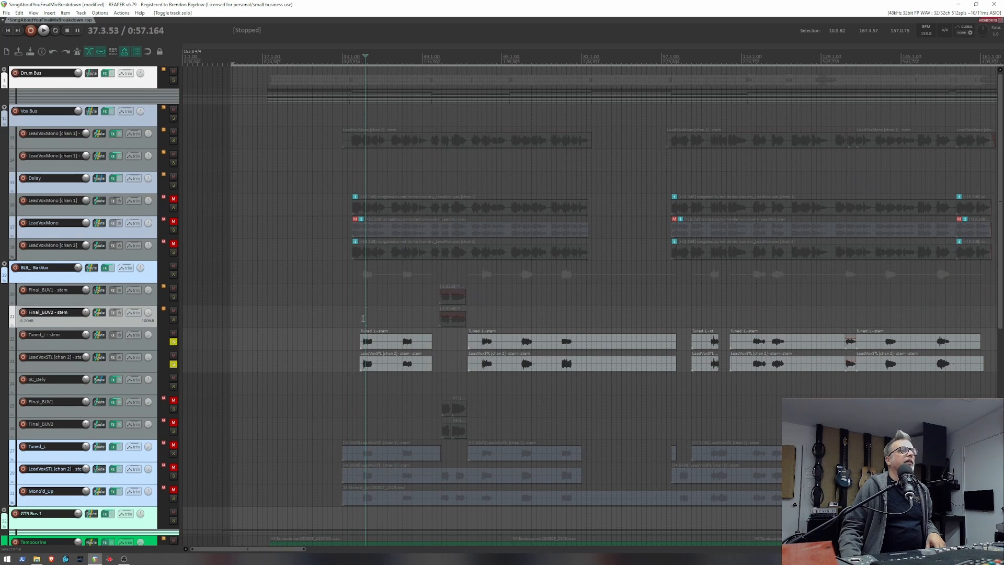
key("space")
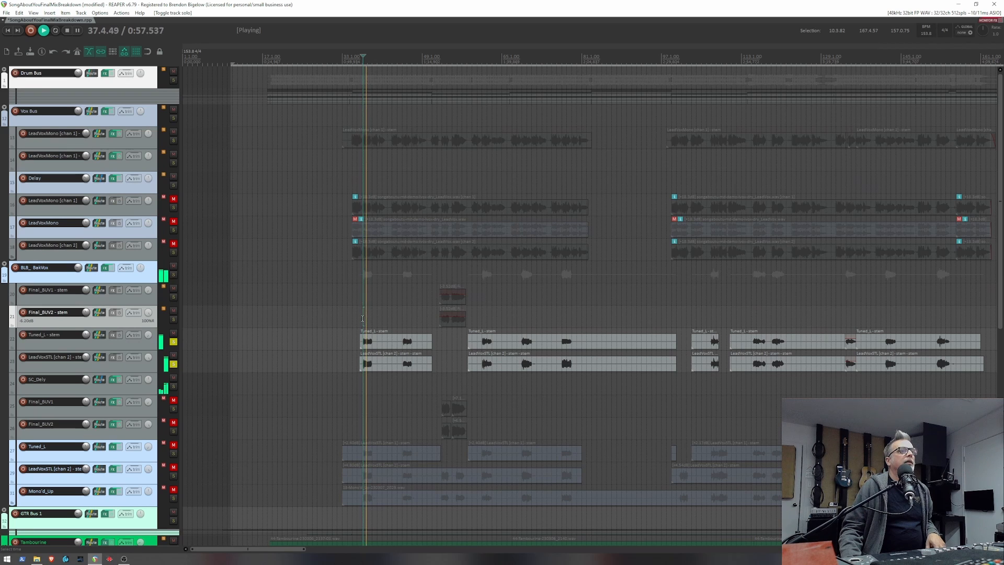
key("space")
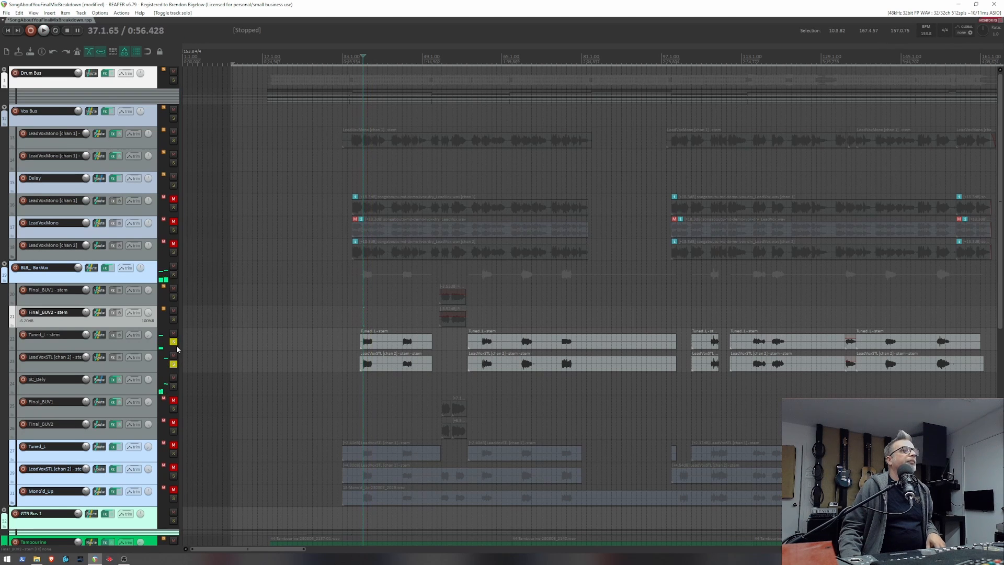
left_click(173, 342)
left_click(173, 365)
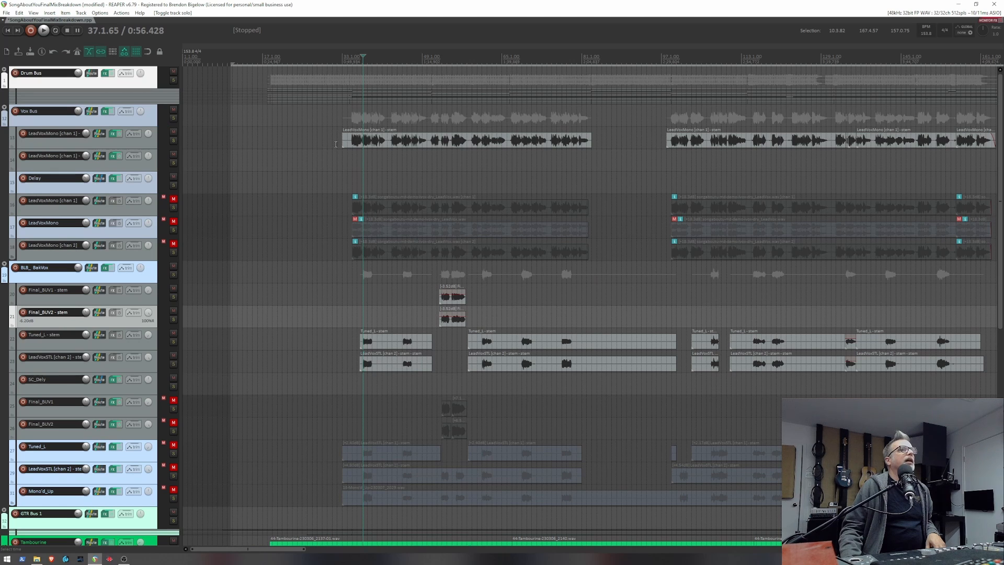
Play from bar 35 with the first LeadVoxMono stem soloed, then with only the Vox Bus soloed.
left_click(352, 155)
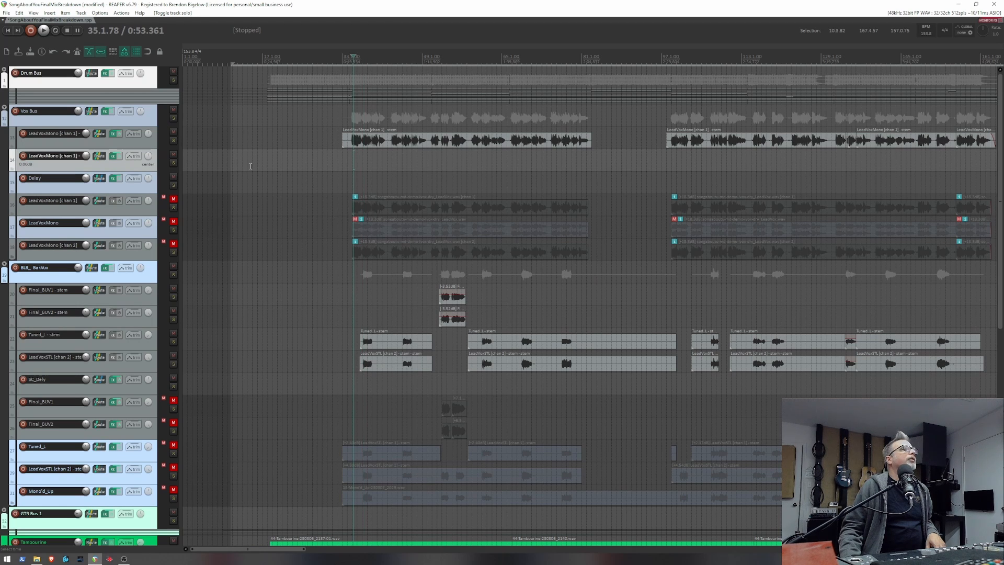
left_click(174, 140)
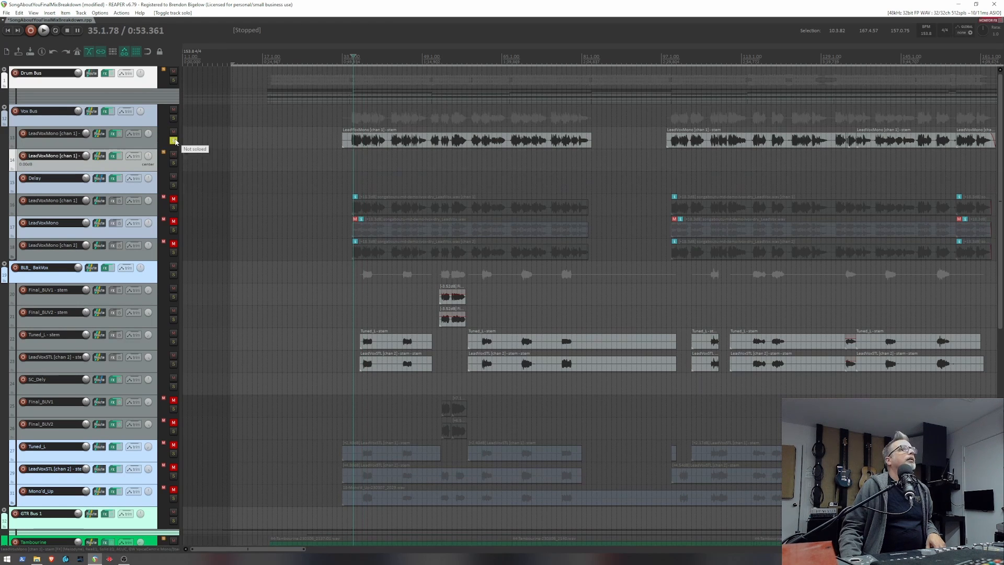
key("space")
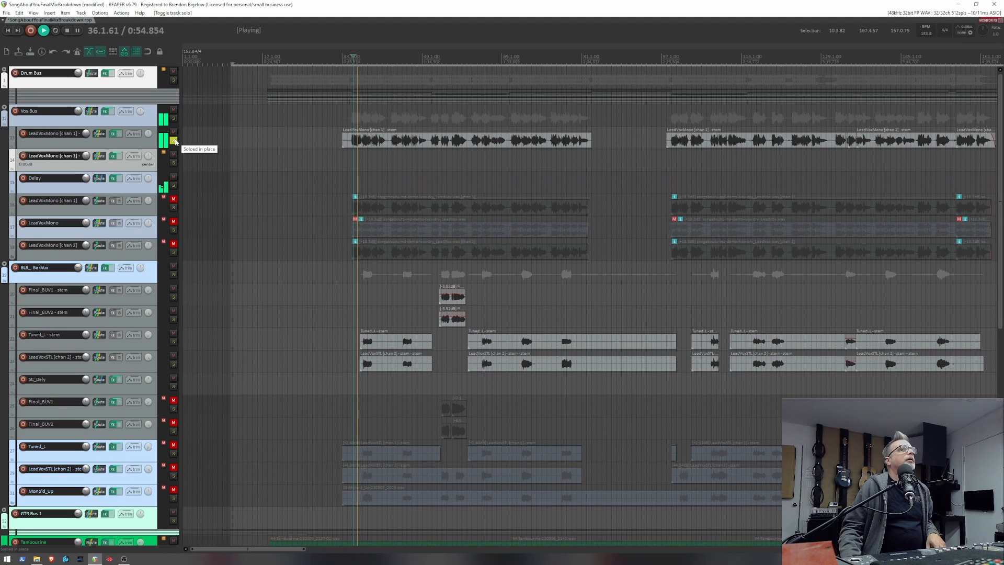
left_click(174, 141)
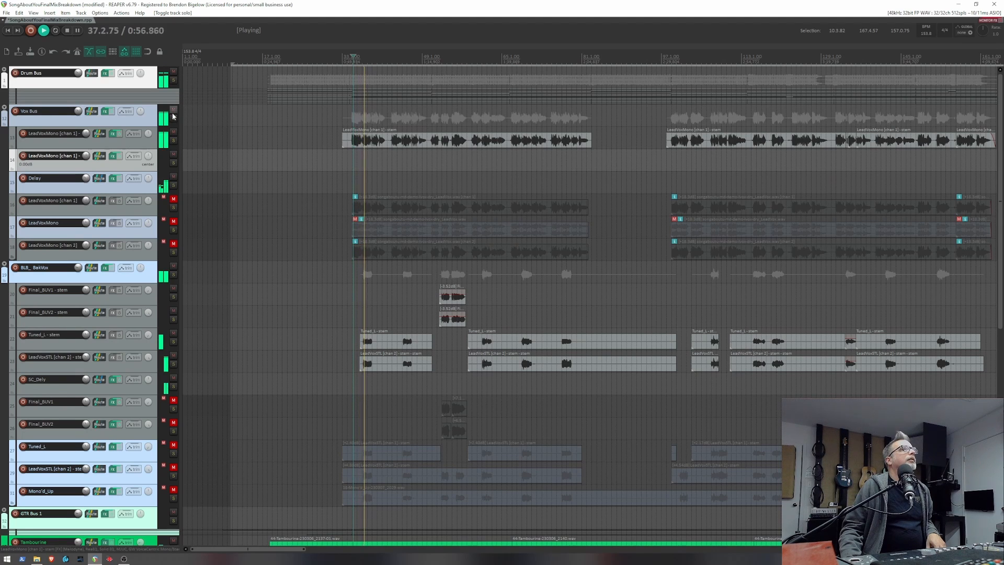
left_click(174, 119)
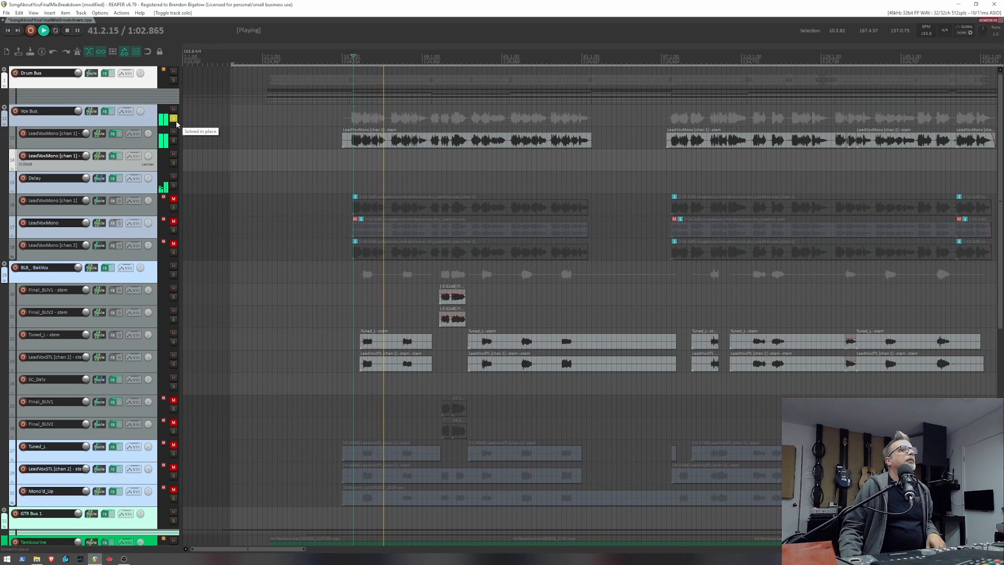
key("space")
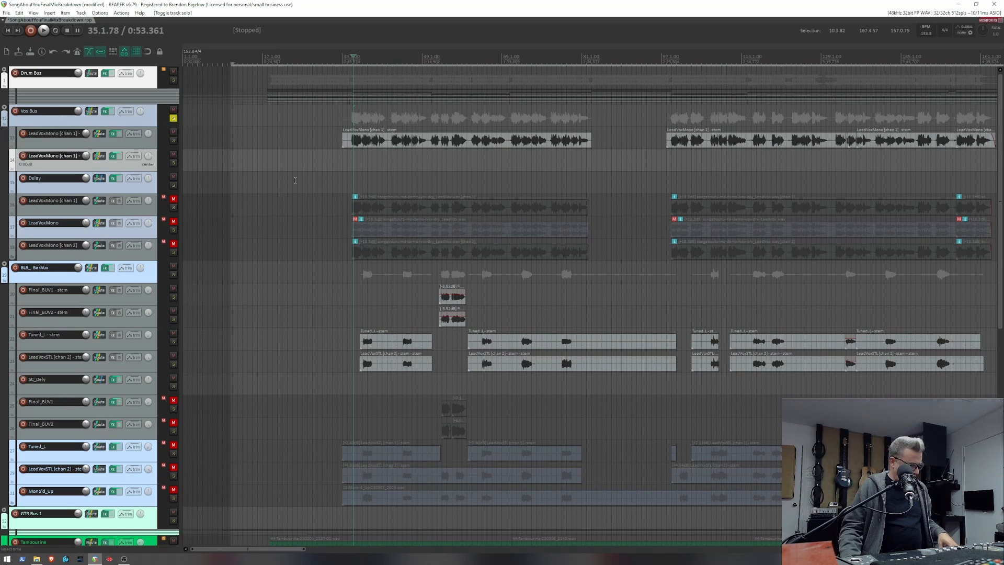
Bring back the mixer and inspect the ReaEQ and Solid EQ settings on the first LeadVoxMono track.
key("ctrl+m")
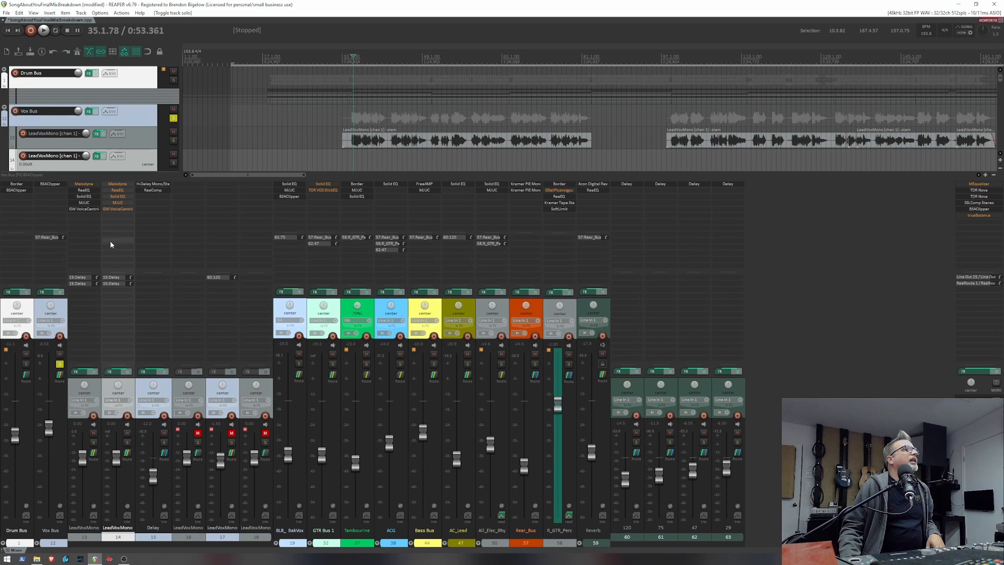
left_click(91, 191)
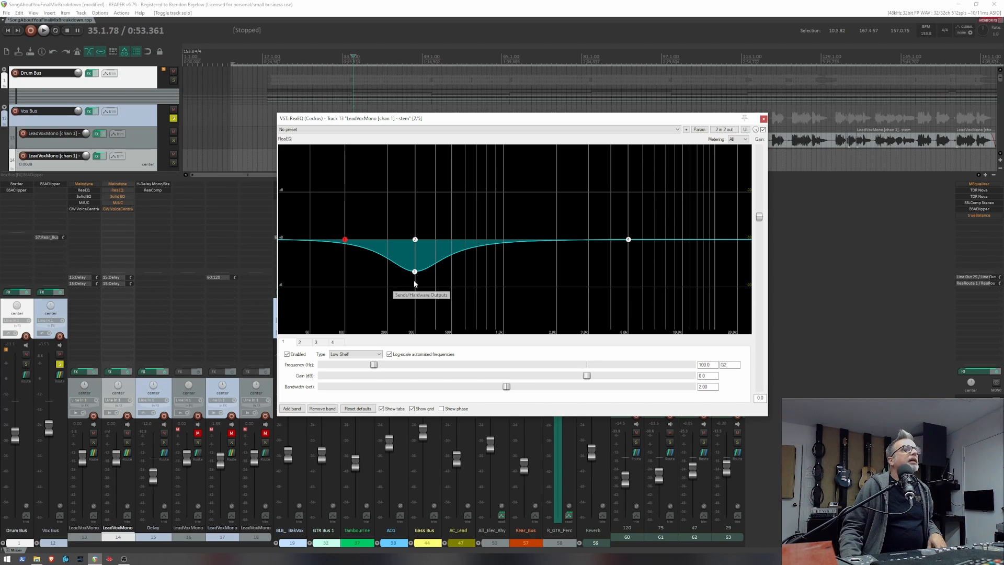
mouse_move(414, 275)
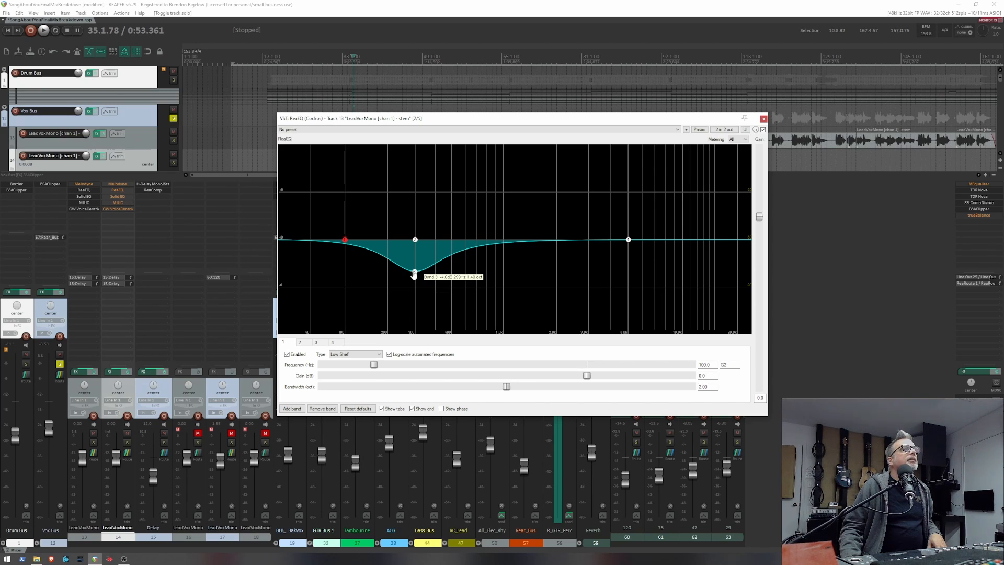
left_click(764, 119)
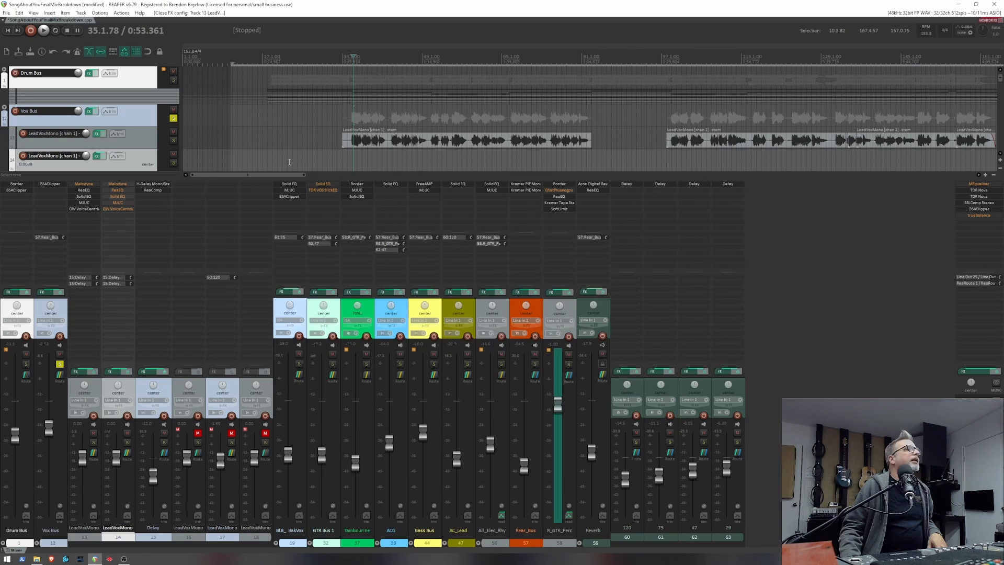
left_click(83, 197)
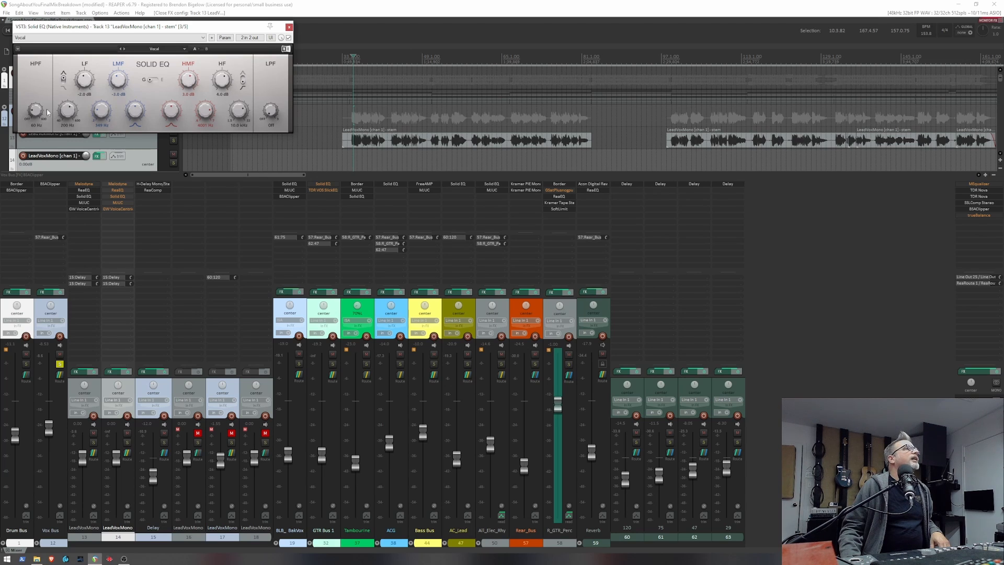
left_click(289, 26)
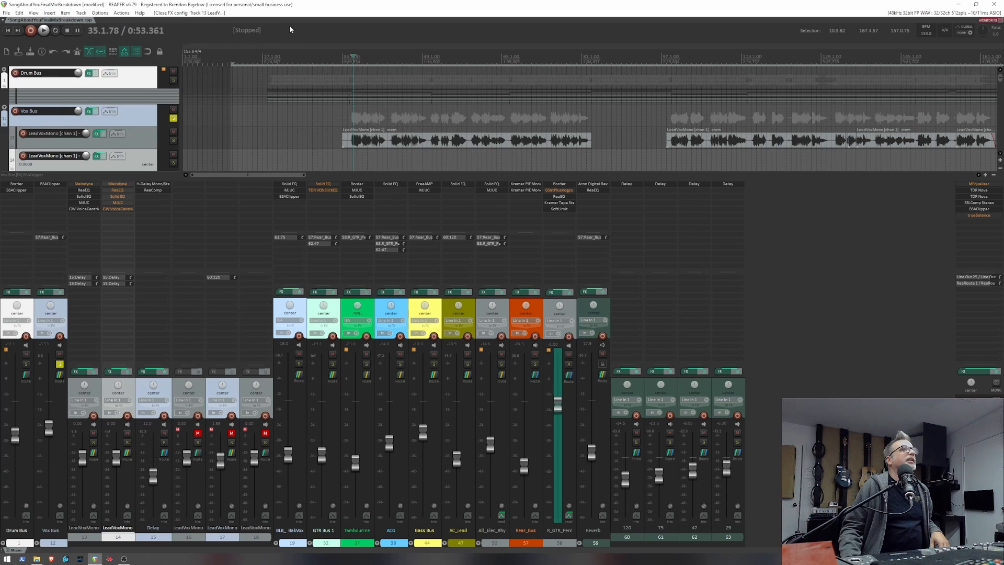
Open the first LeadVoxMono track's MJUC compressor, move its window over the mixer and repeatedly play the soloed vocals from bar 35 to compare attack settings.
left_click(90, 203)
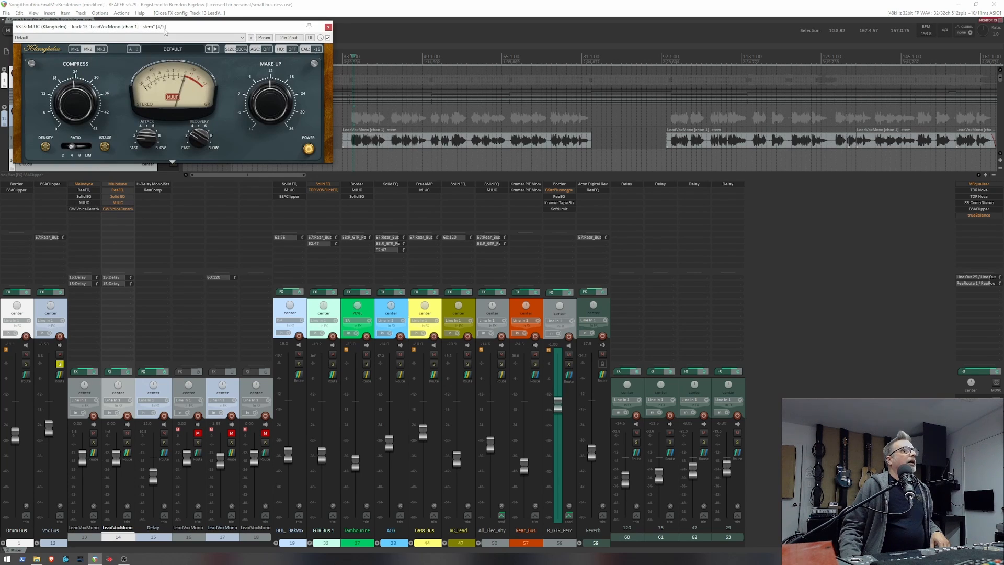
left_click_drag(163, 28, 509, 189)
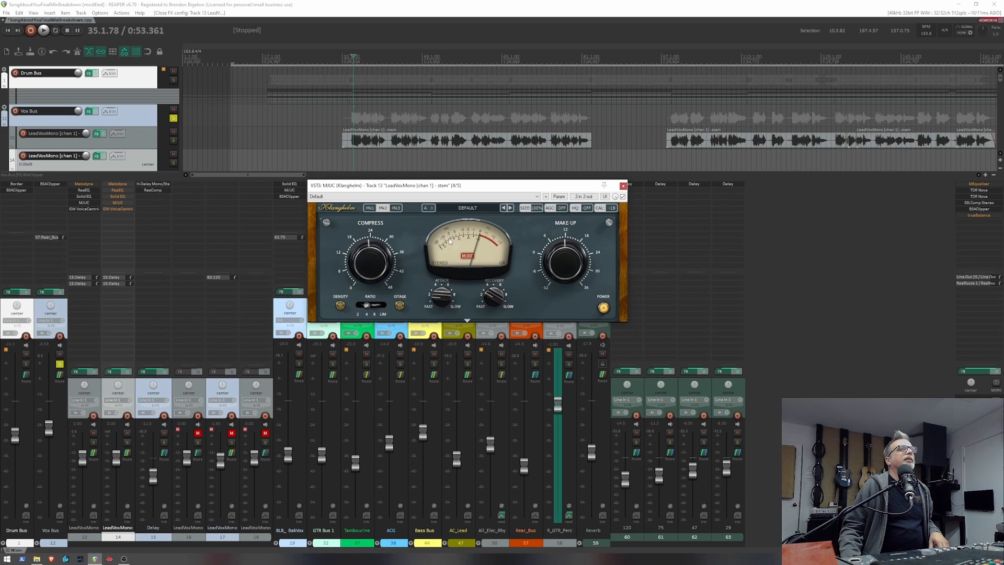
key("space")
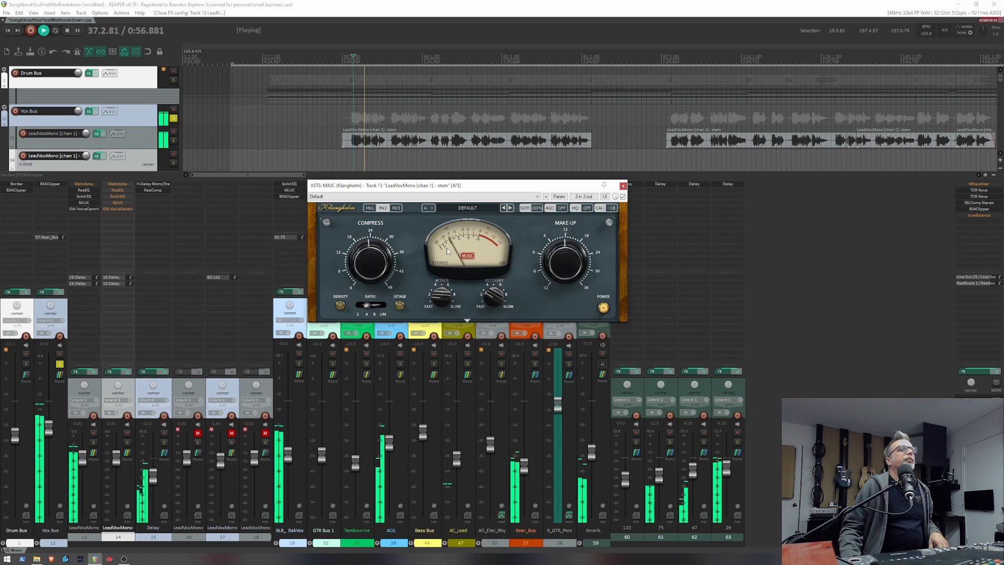
key("space")
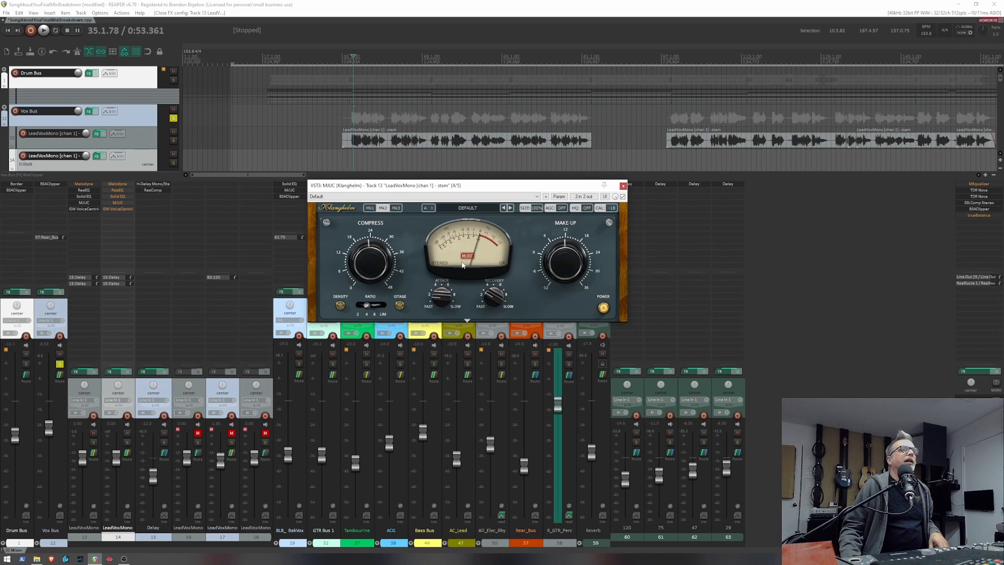
key("space")
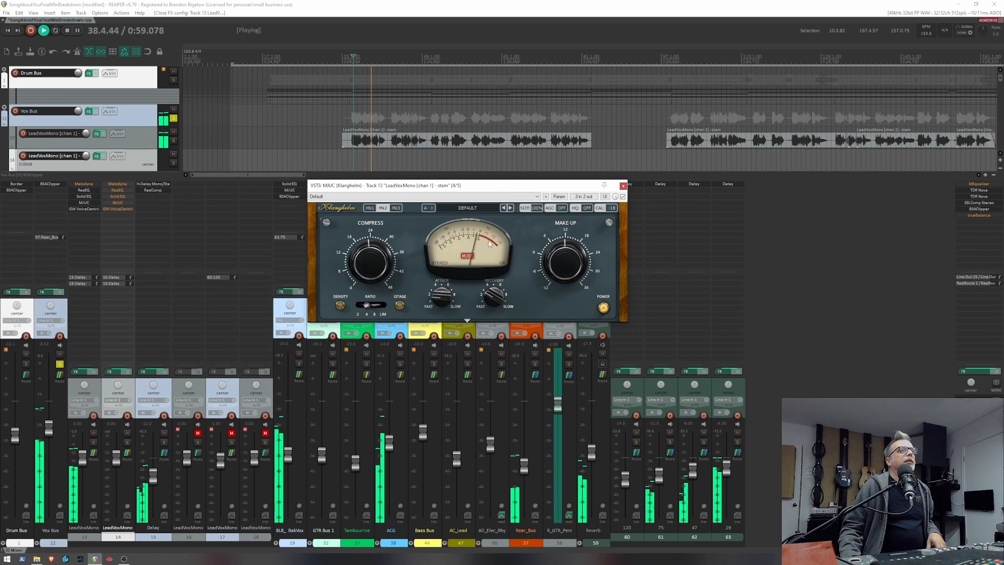
key("space")
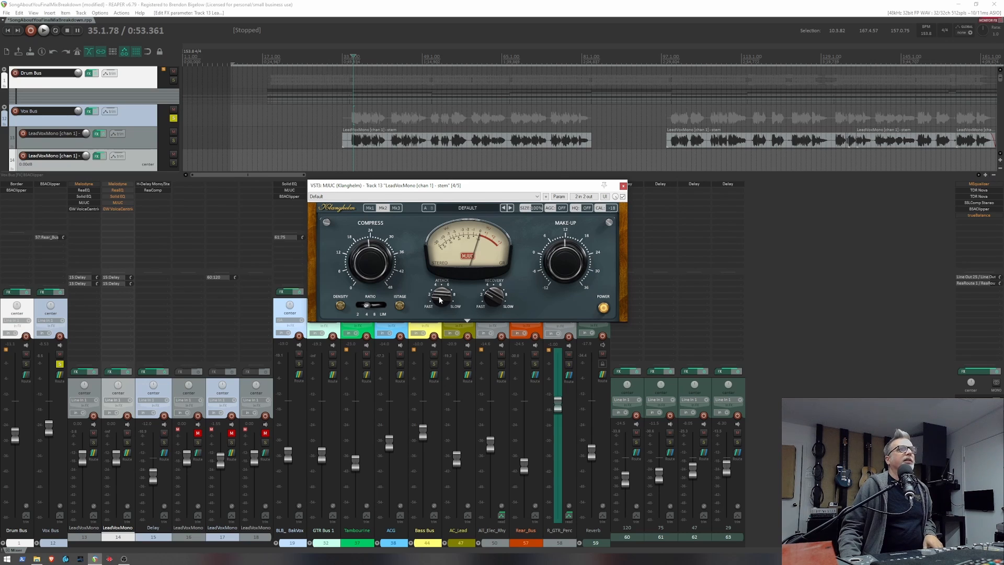
key("space")
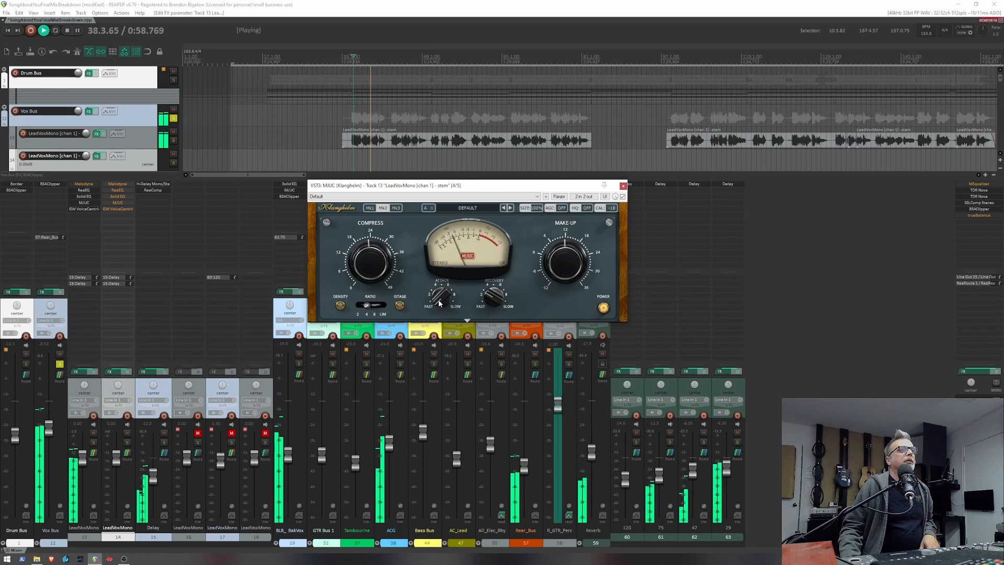
key("space")
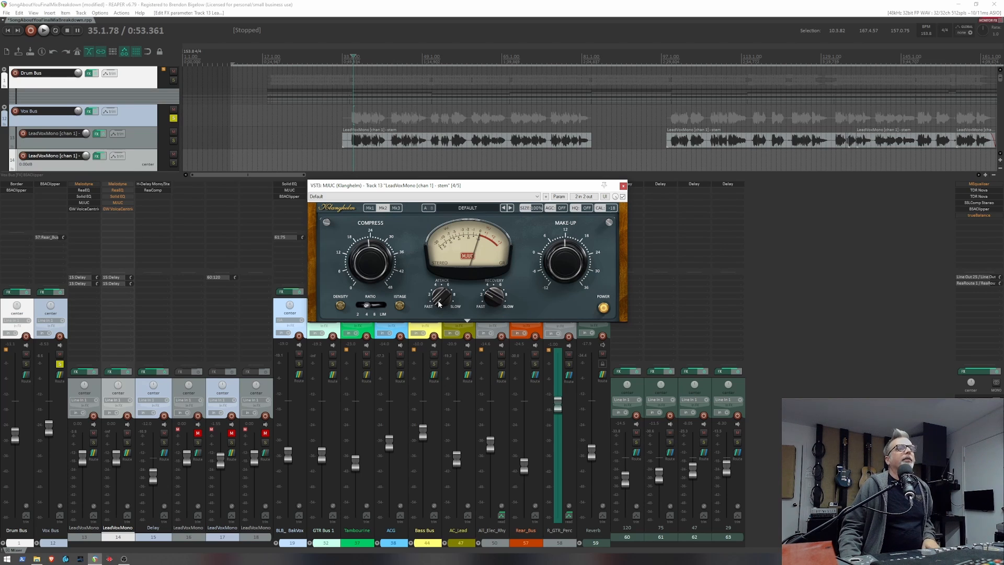
Audition the soloed vocals from the edit cursor with MJUC active on lead vocal track 13.
key("space")
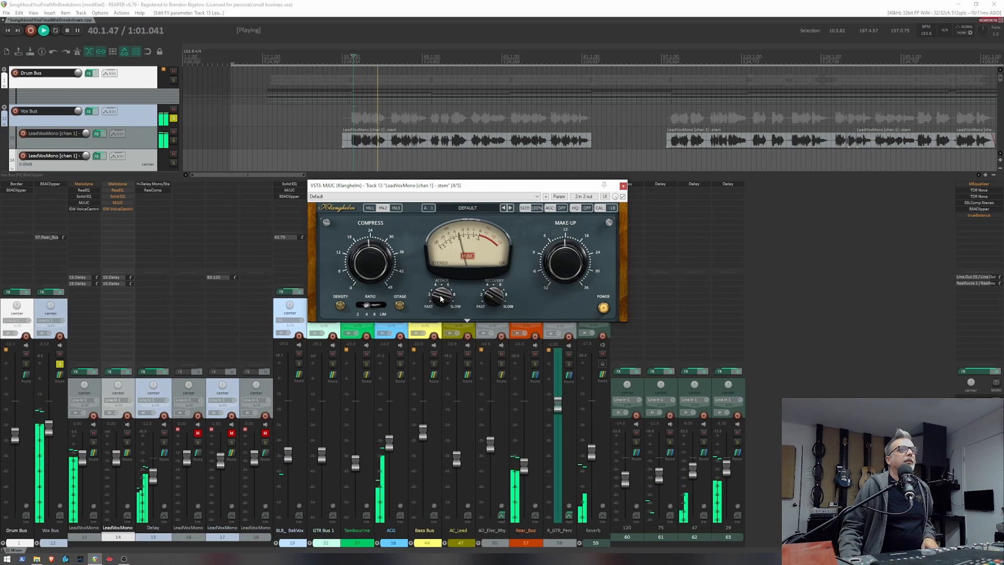
key("space")
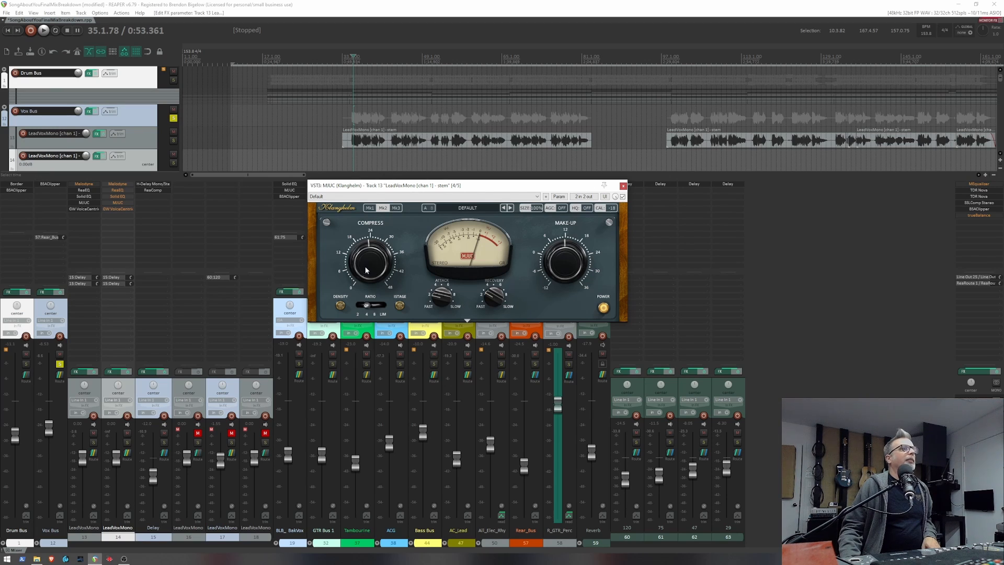
Replace the MJUC window with the GW VoiceCentric window of lead vocal track 13, positioned over the middle of the mixer.
left_click(87, 210)
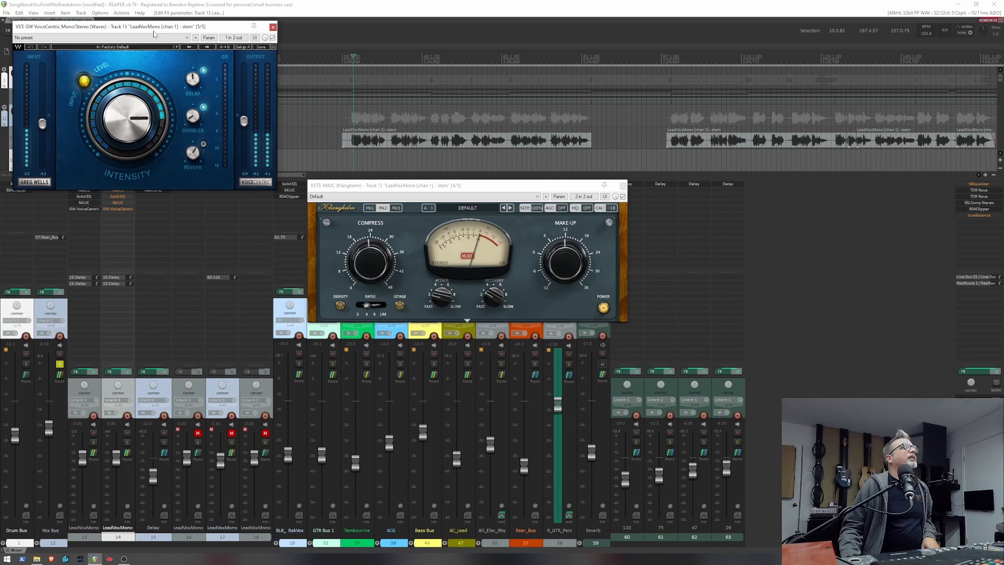
left_click_drag(156, 26, 180, 286)
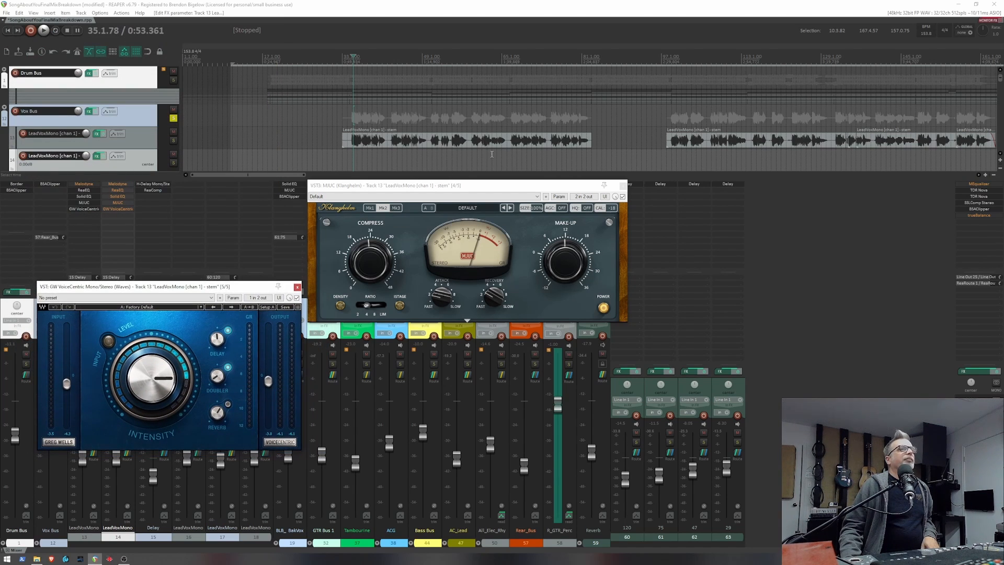
left_click(624, 185)
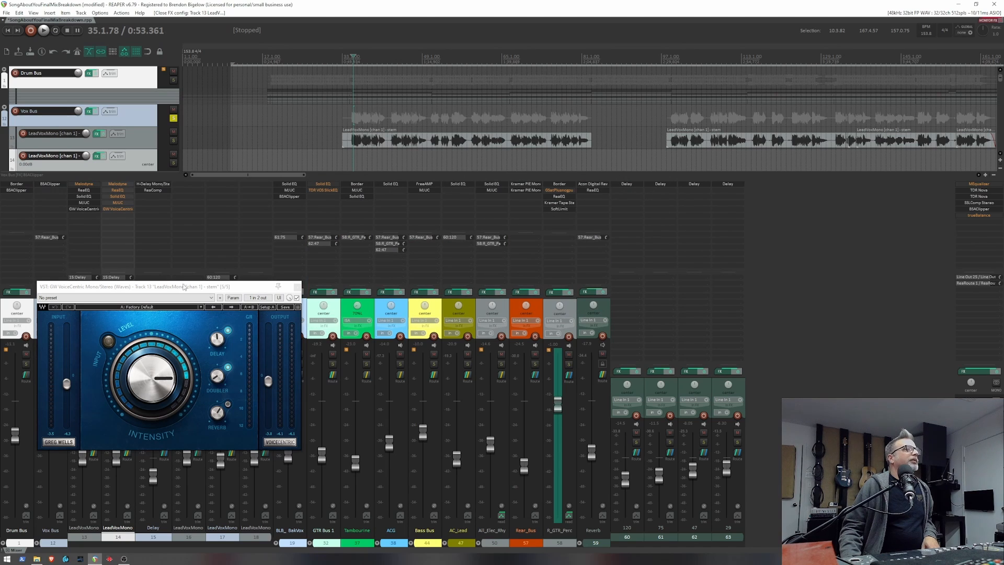
left_click_drag(184, 287, 303, 252)
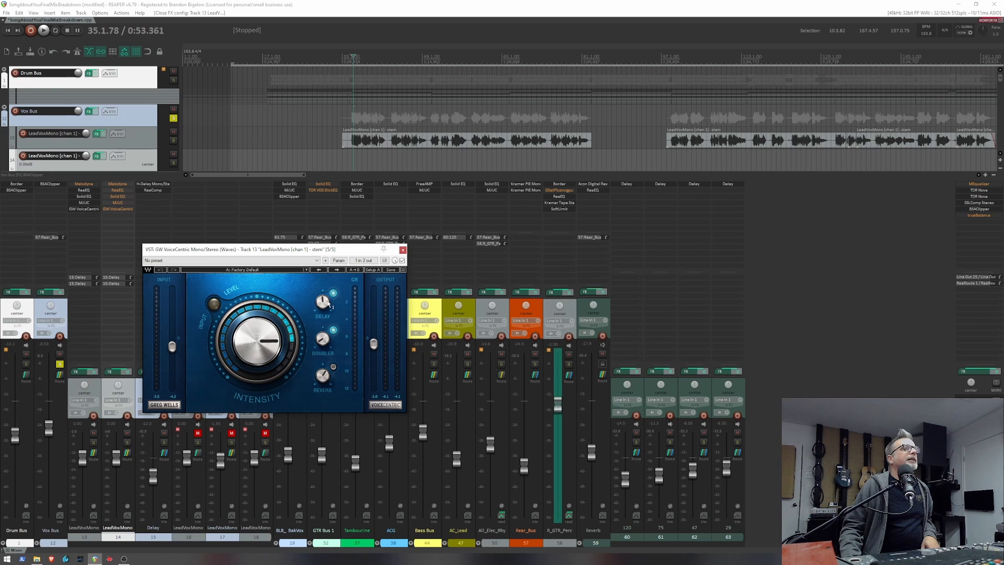
Compare the lead vocal with GW VoiceCentric bypassed and active during playback, leaving the plugin enabled.
key("space")
key("space")
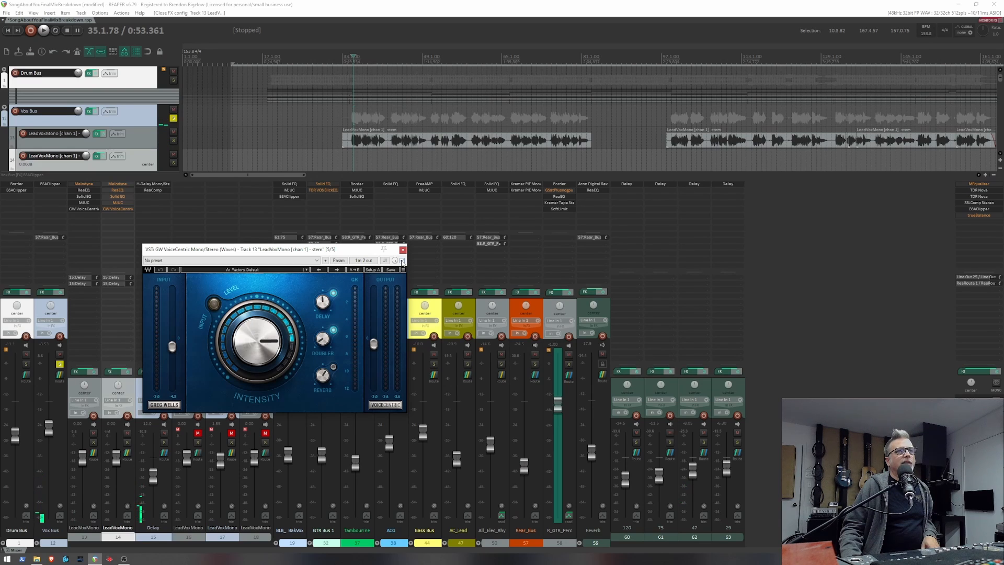
left_click(402, 260)
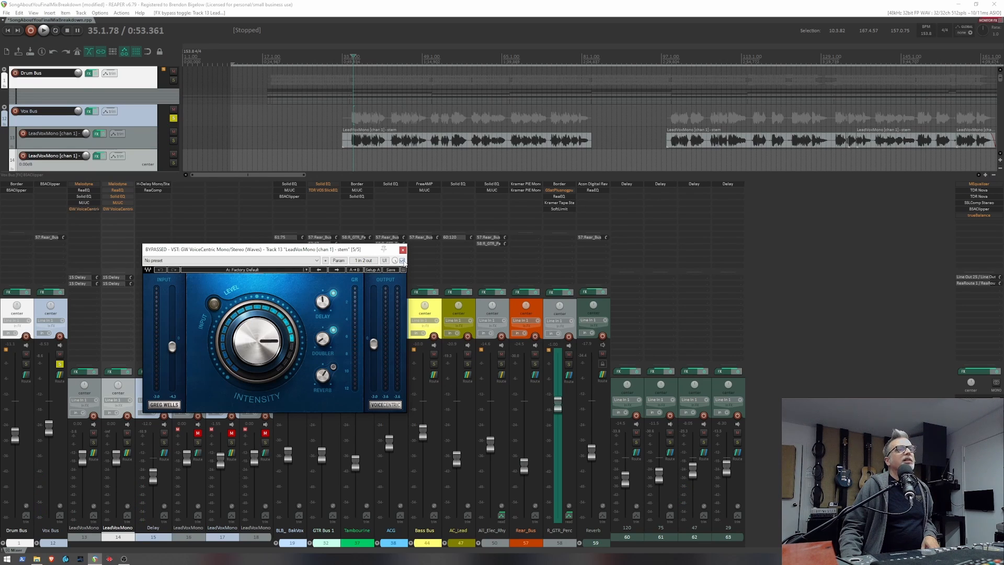
left_click(402, 261)
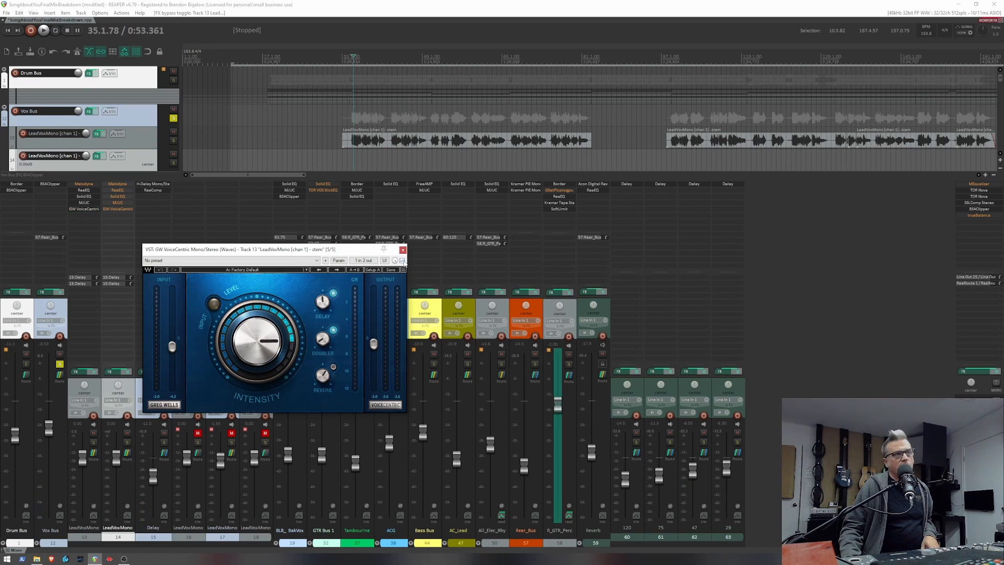
left_click(402, 260)
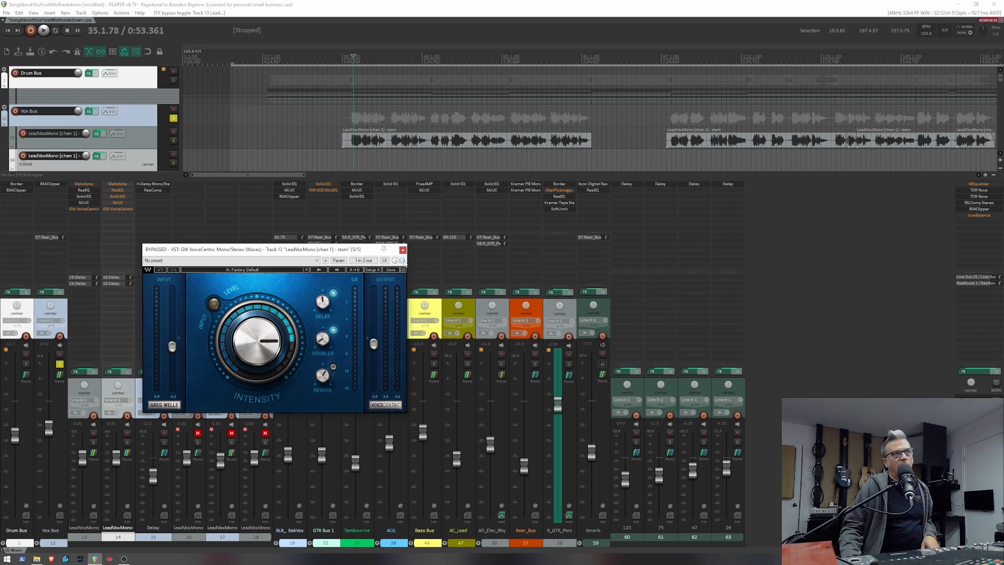
left_click(402, 261)
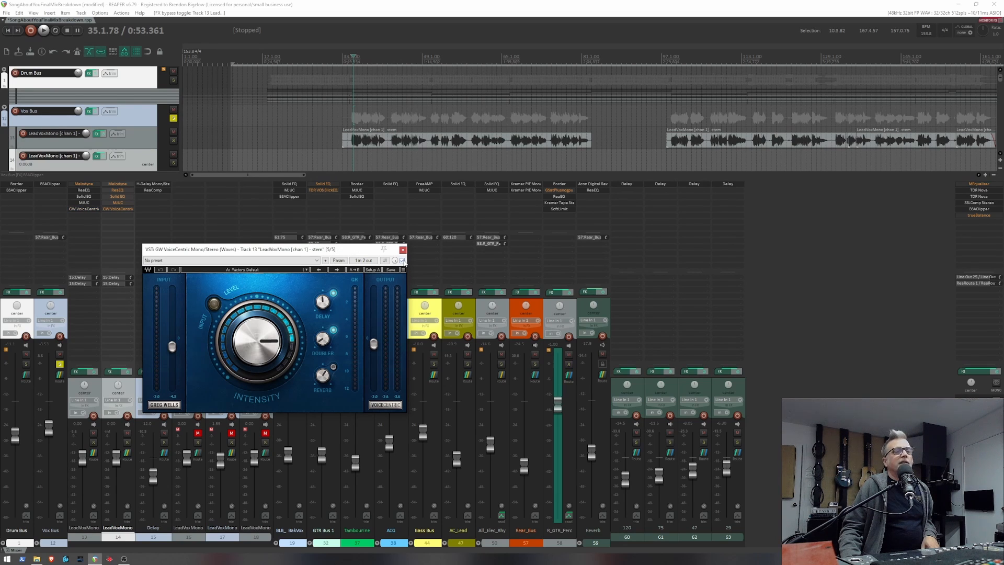
key("space")
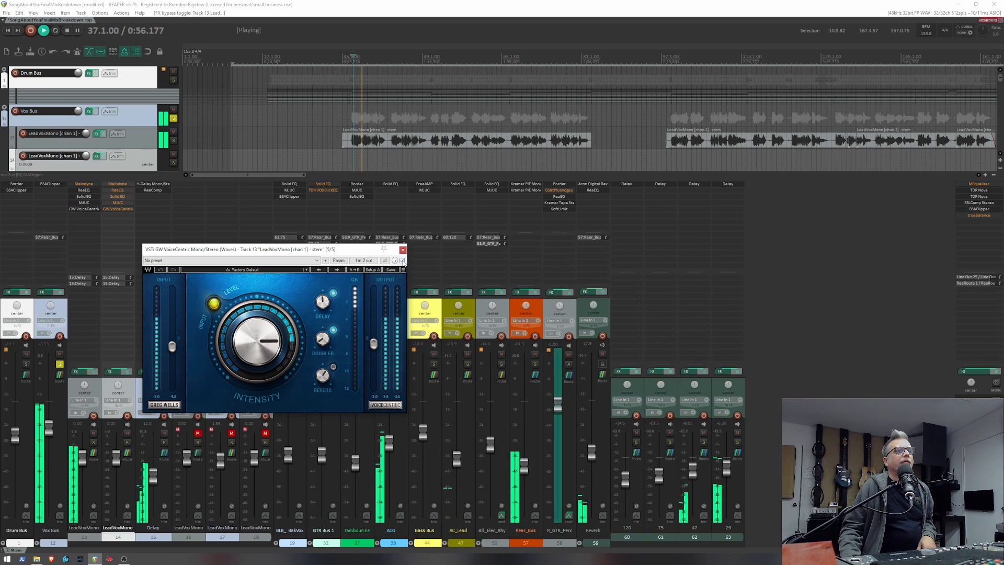
left_click(402, 260)
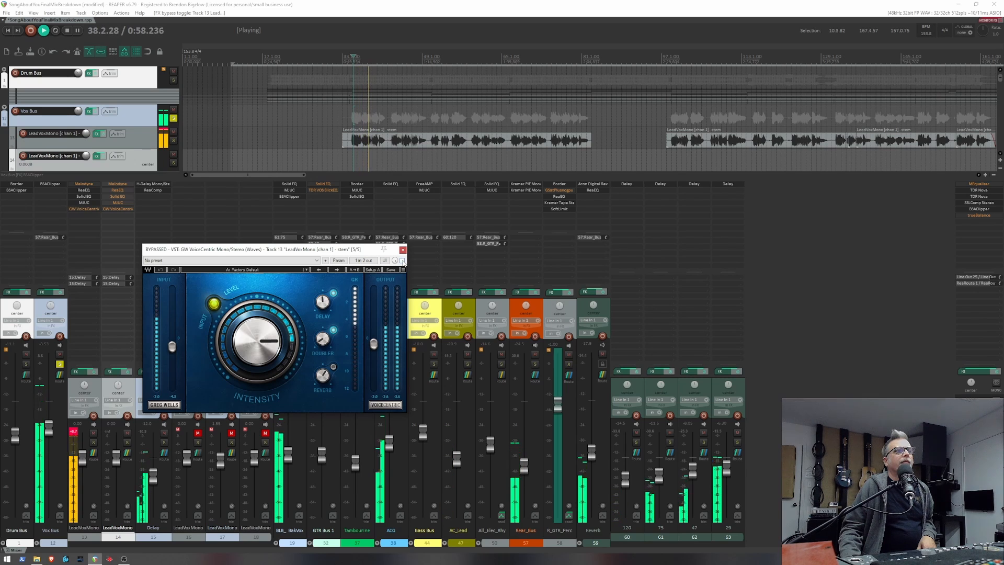
left_click(402, 260)
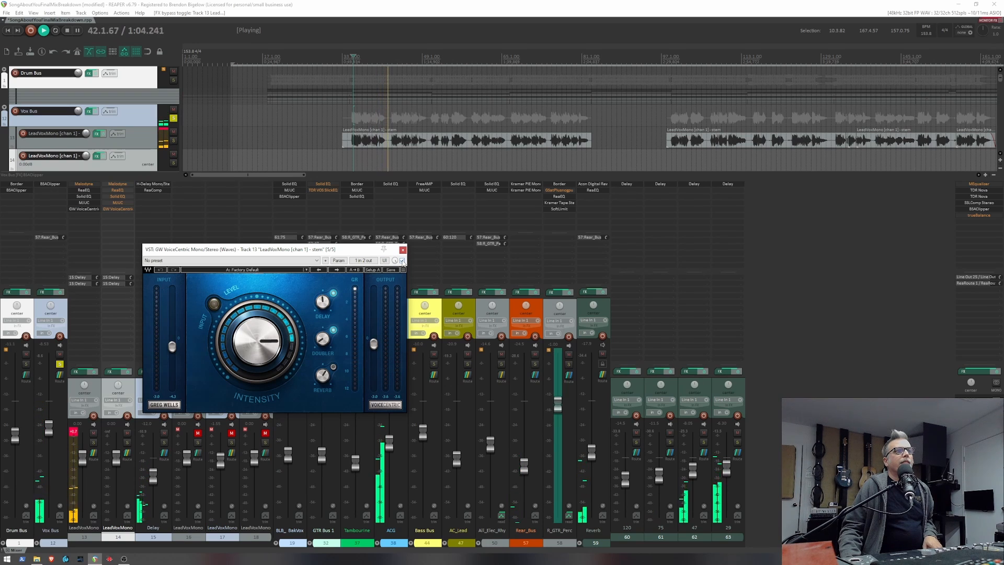
key("space")
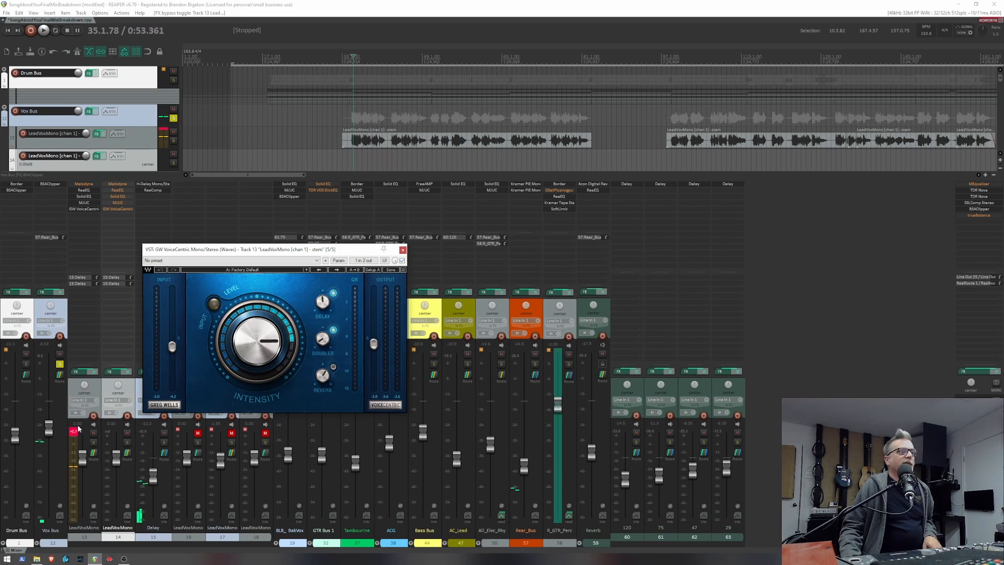
Reset the peak clip indicator on lead vocal track 13 and close its GW VoiceCentric window.
left_click(76, 449)
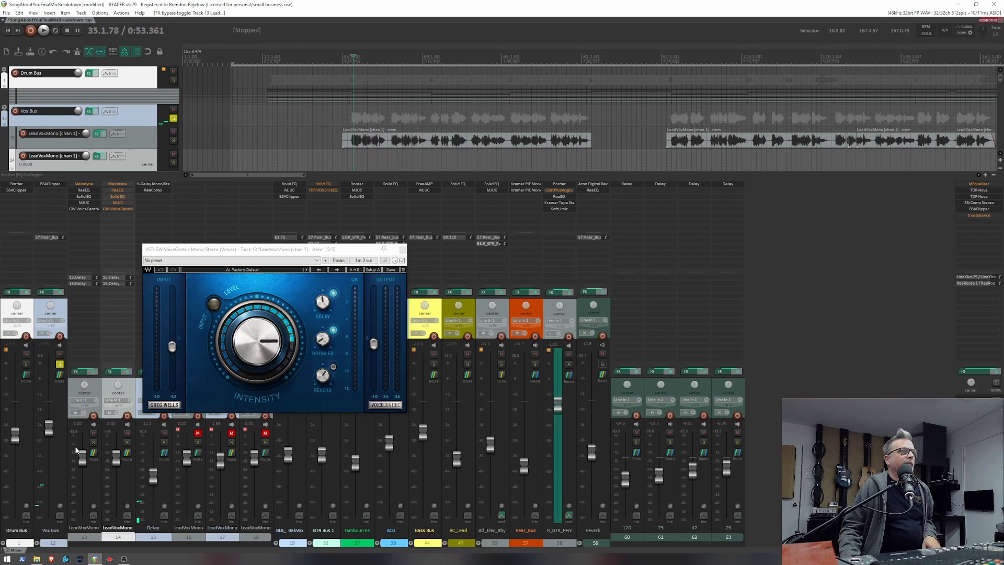
left_click(402, 251)
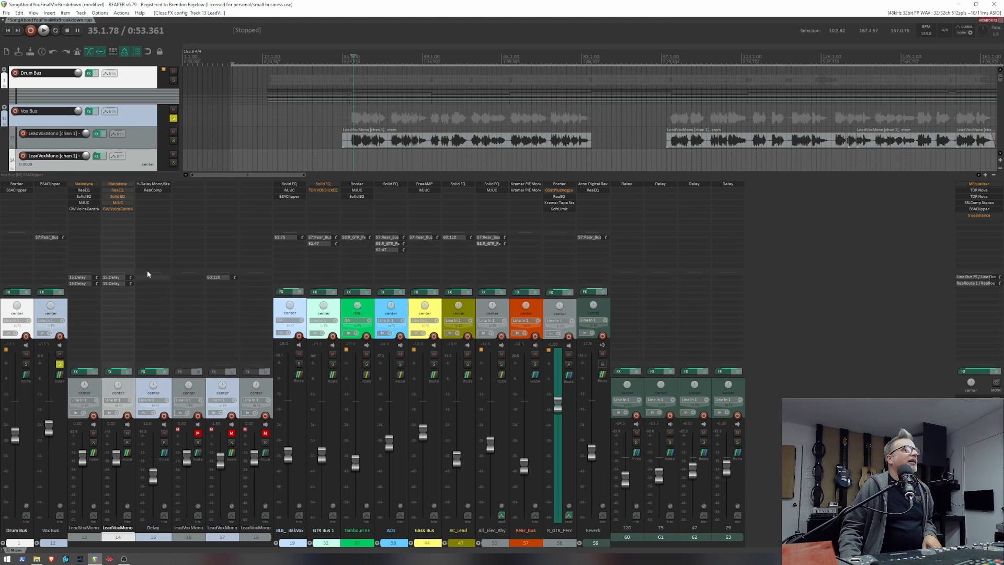
left_click(89, 208)
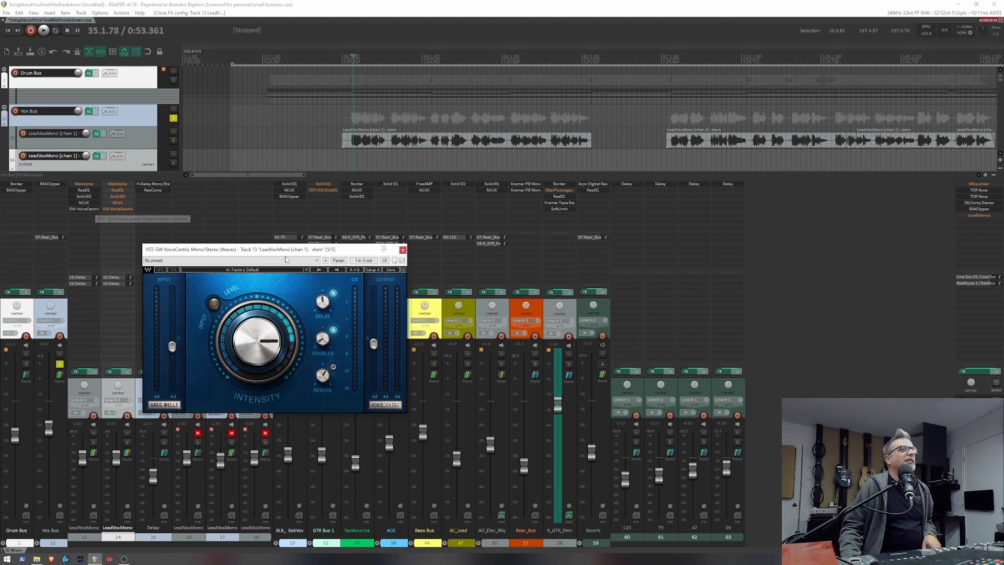
left_click(403, 250)
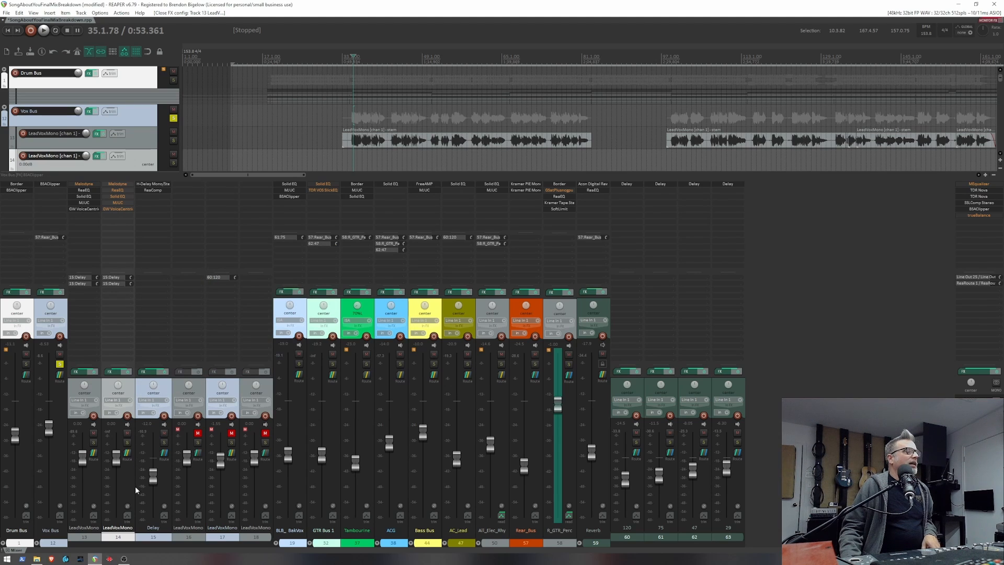
Open H-Delay and ReaComp on the Delay track and place the ReaComp window below H-Delay.
left_click(153, 185)
left_click(152, 190)
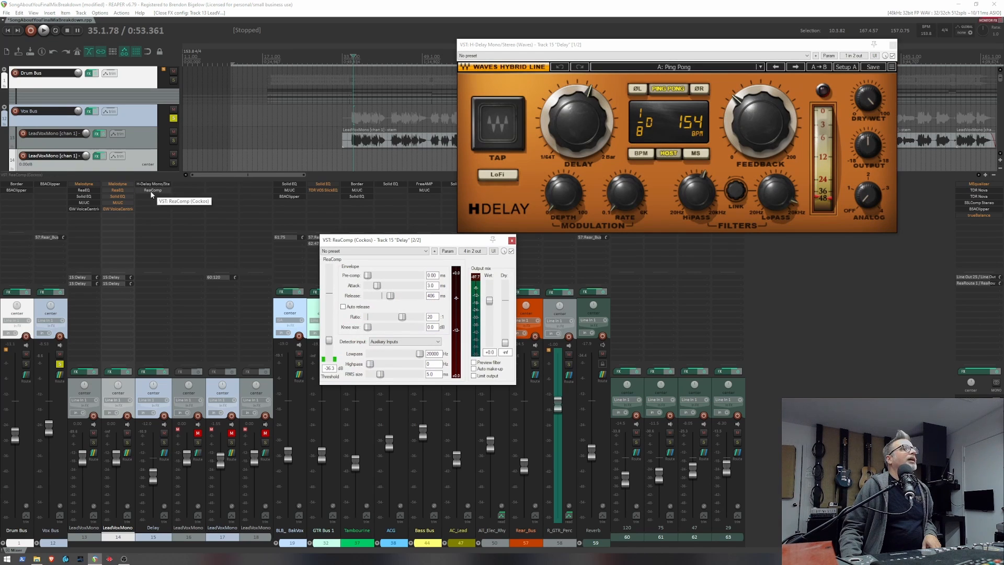
left_click_drag(414, 244, 624, 260)
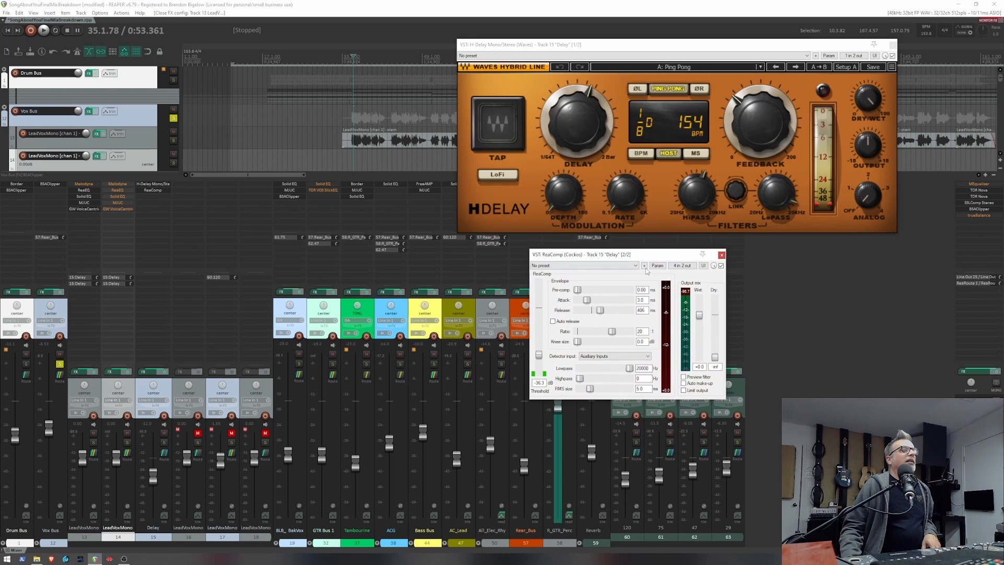
left_click(662, 153)
Bypass ReaComp on the Delay track and audition the soloed vocals with the uncompressed delay.
left_click(721, 265)
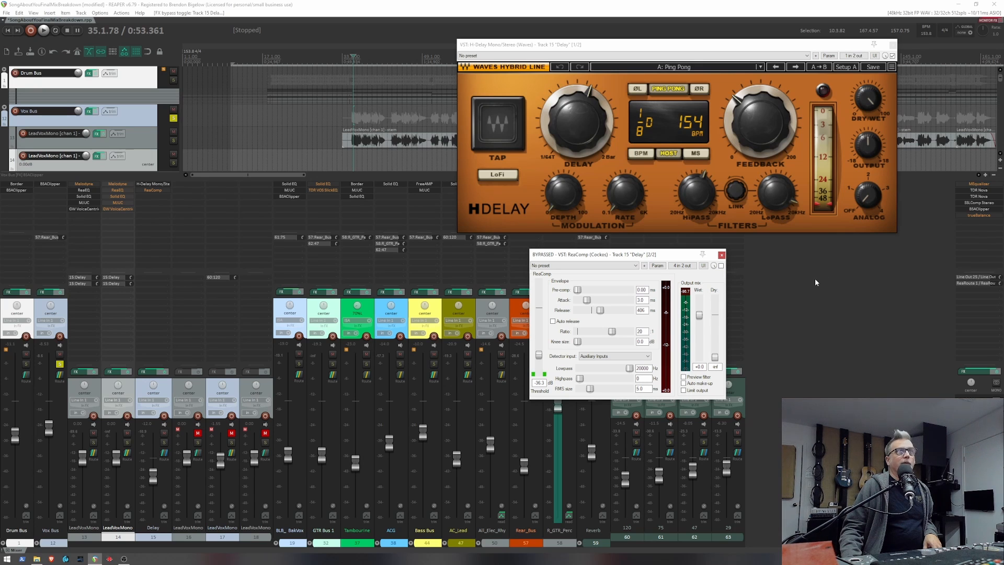
key("space")
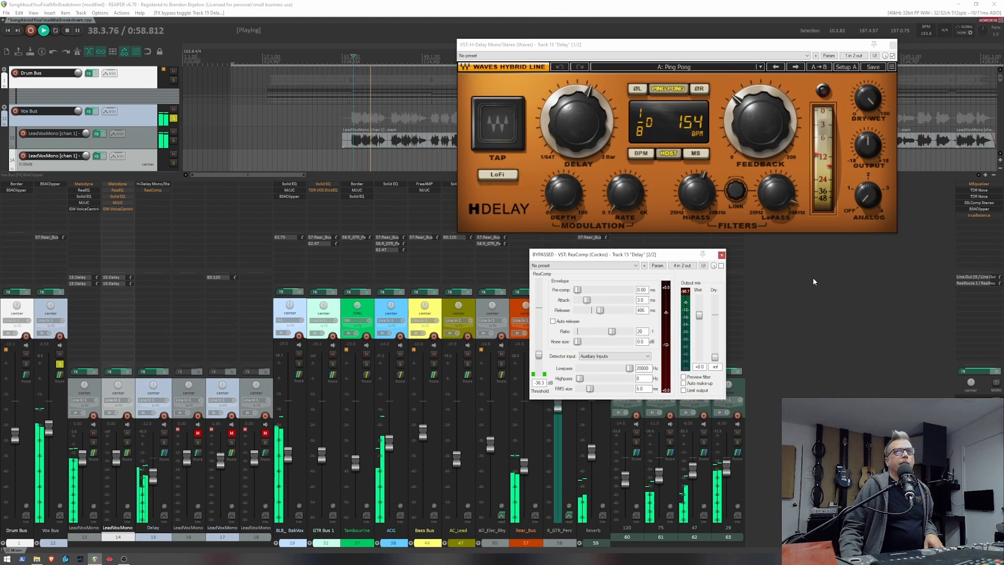
key("space")
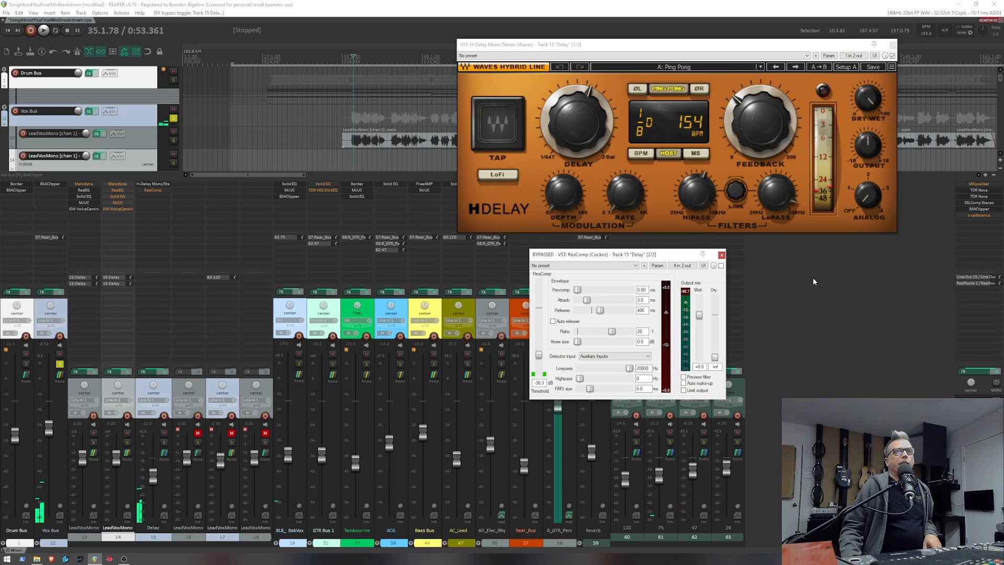
key("space")
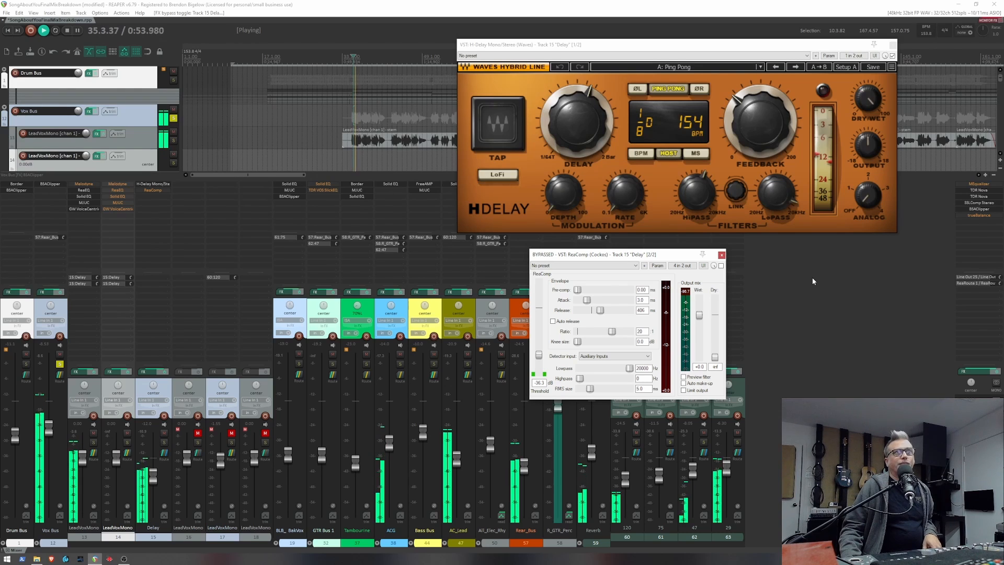
key("space")
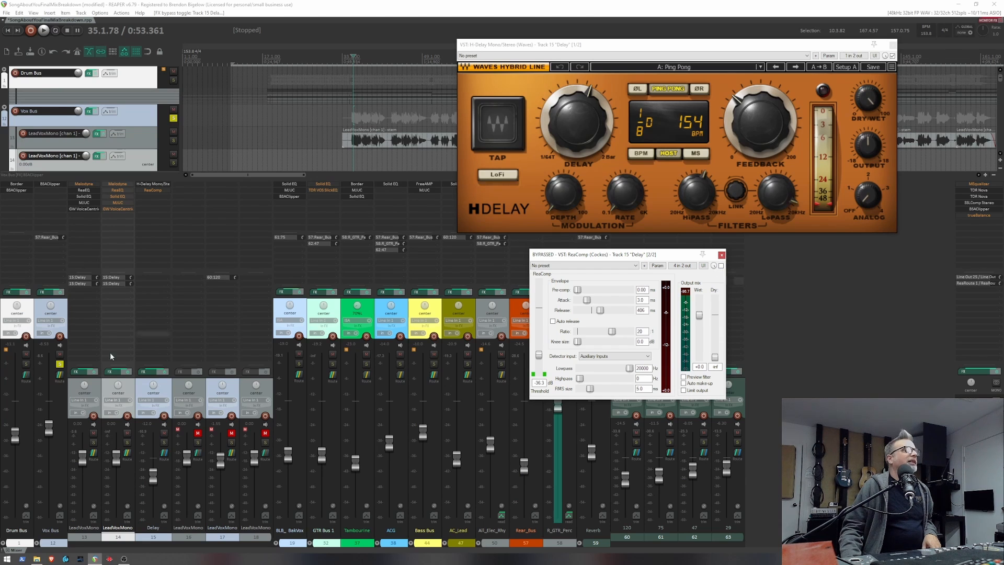
Audition the full mix with the Vox Bus unsoloed, and solo the bus again after playback.
left_click(59, 364)
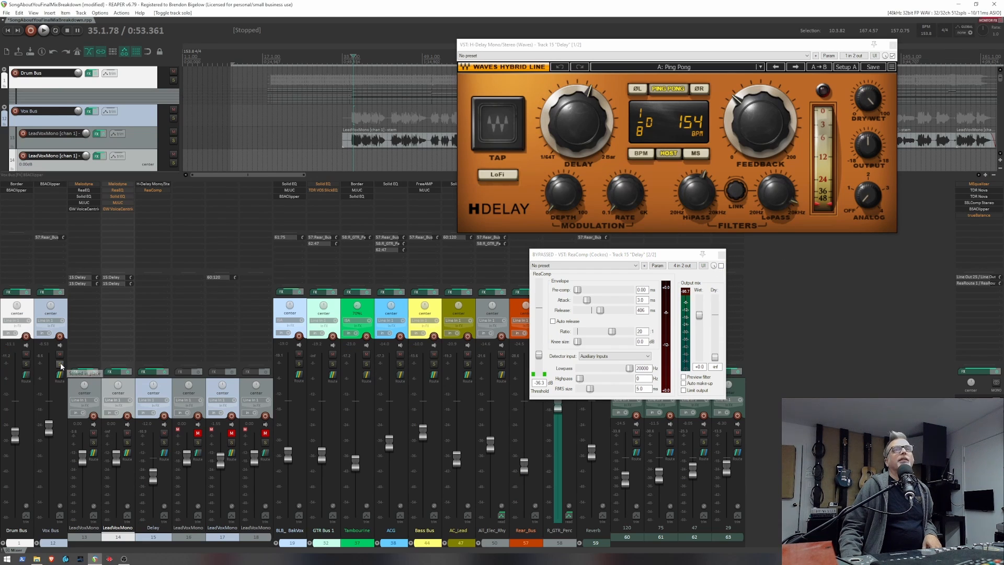
key("space")
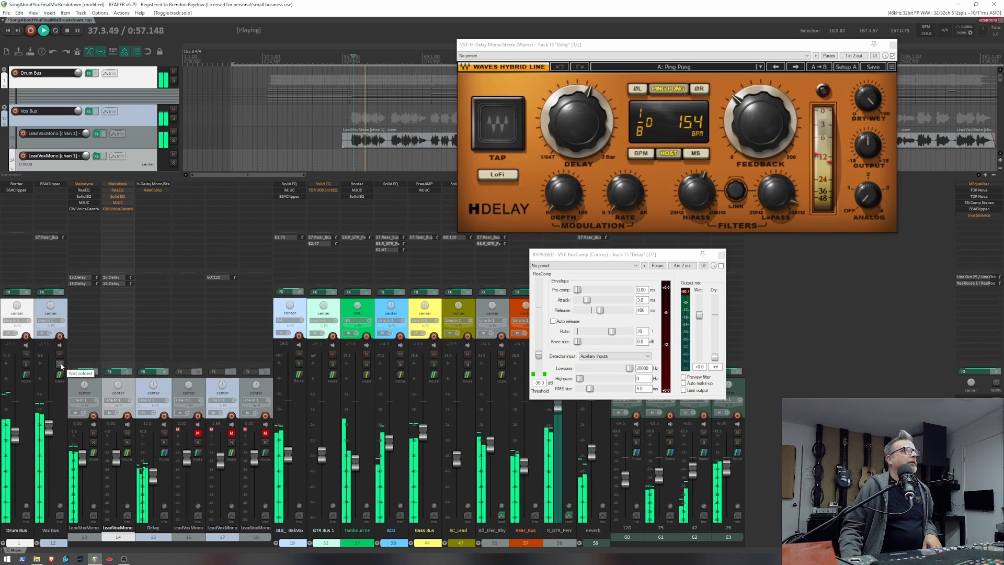
key("space")
left_click(59, 364)
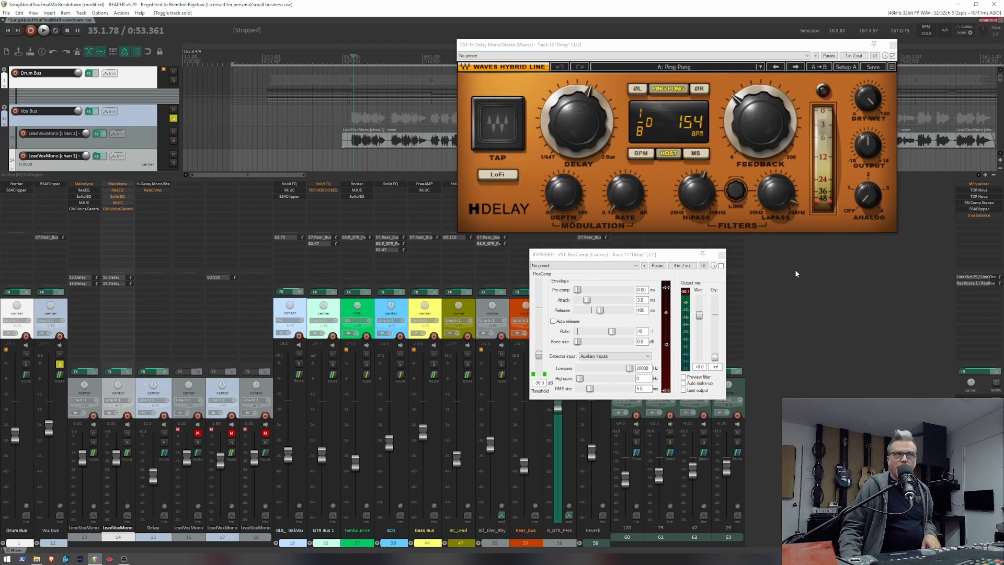
Re-enable ReaComp on the Delay track and audition how it ducks the delay under the soloed vocals.
left_click(722, 266)
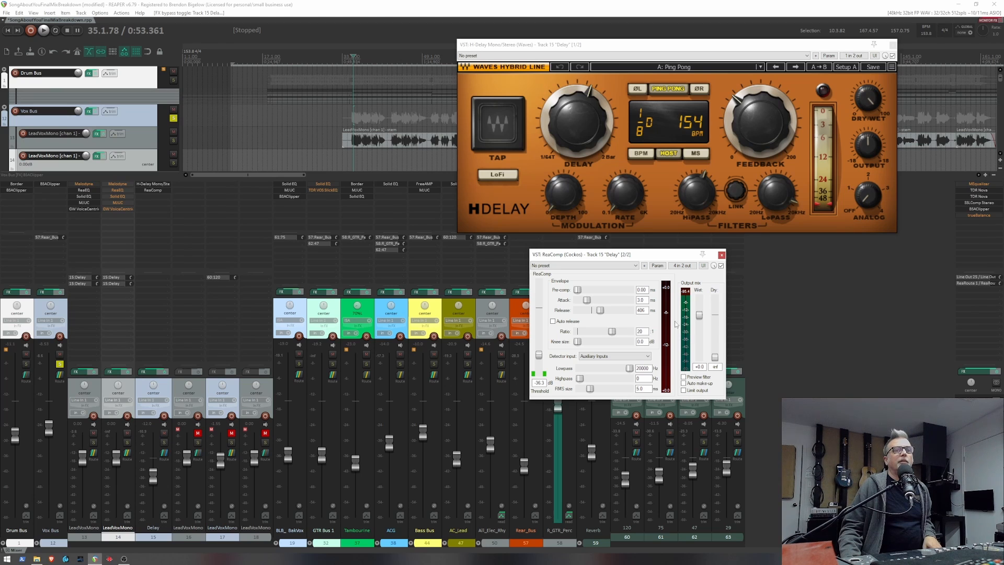
key("space")
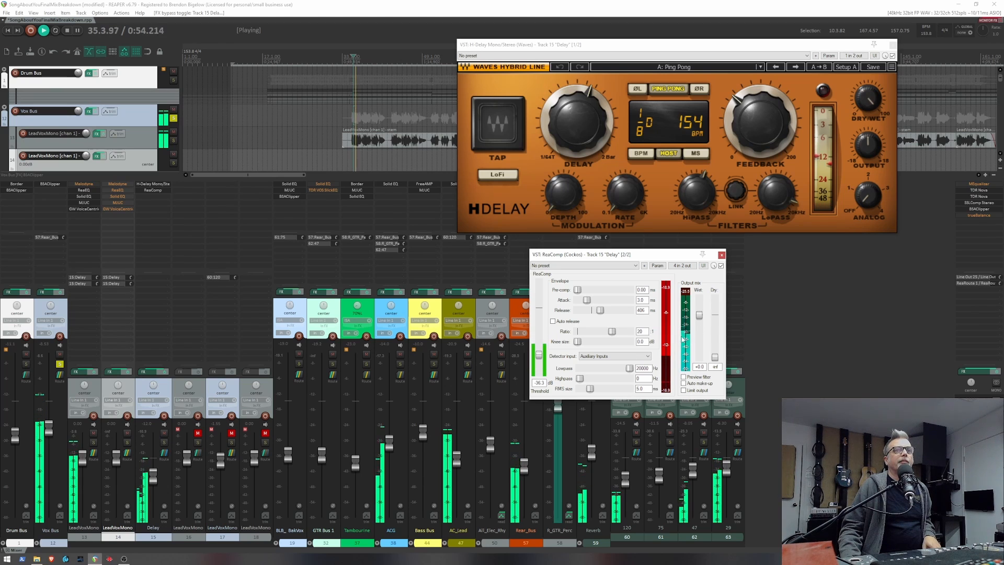
key("space")
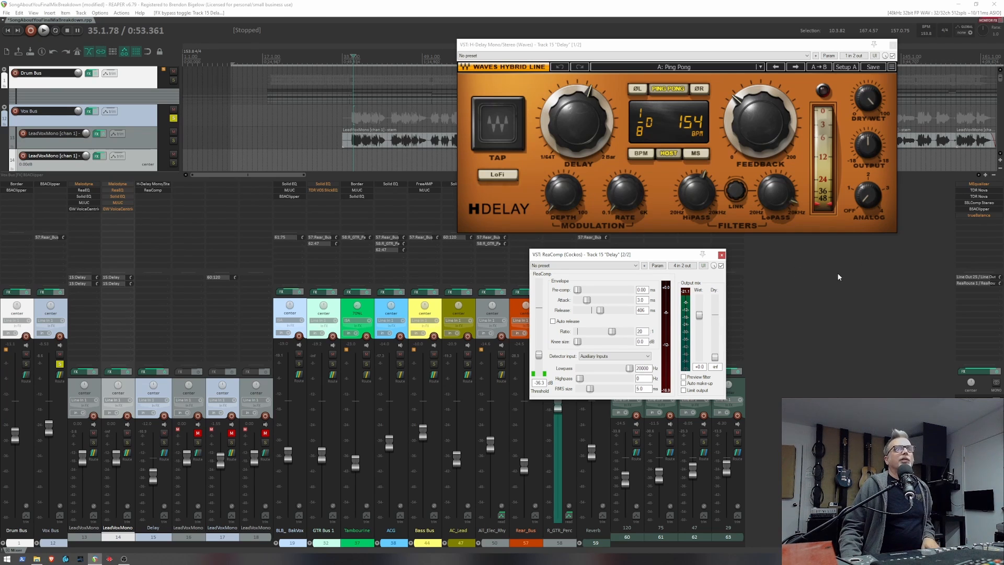
key("space")
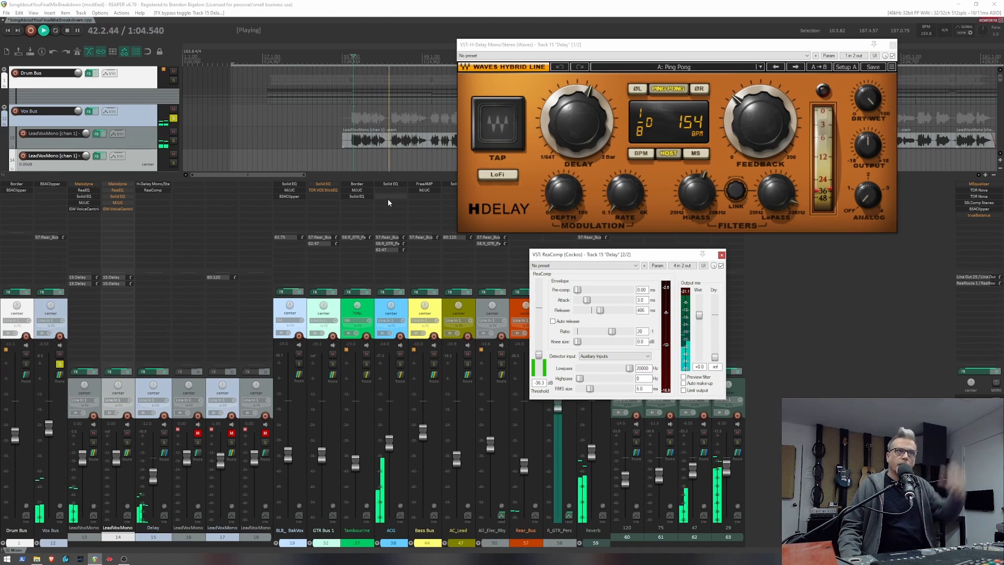
key("space")
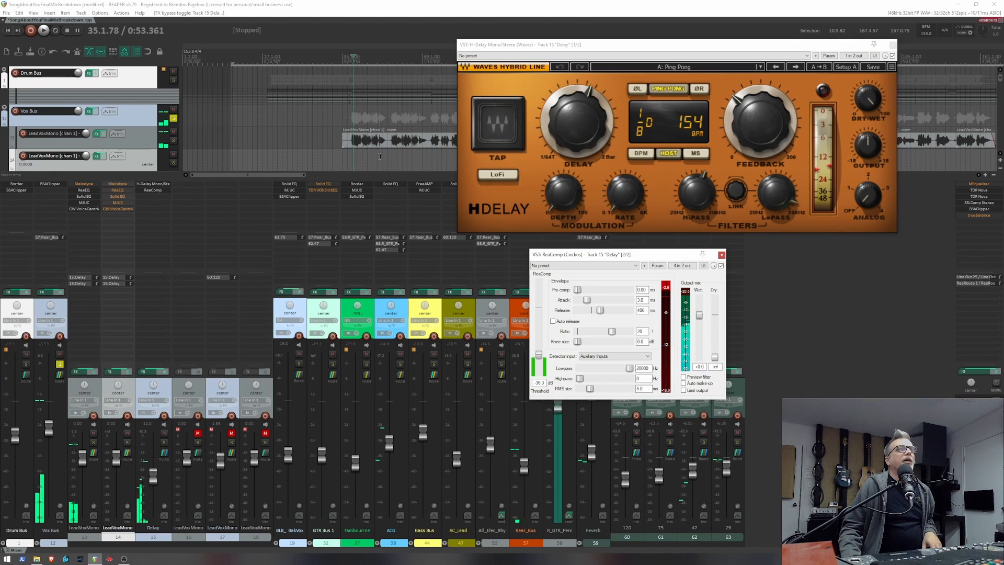
Audition the soloed lead vocal from around bar 40 with ReaComp ducking the delay.
left_click(378, 155)
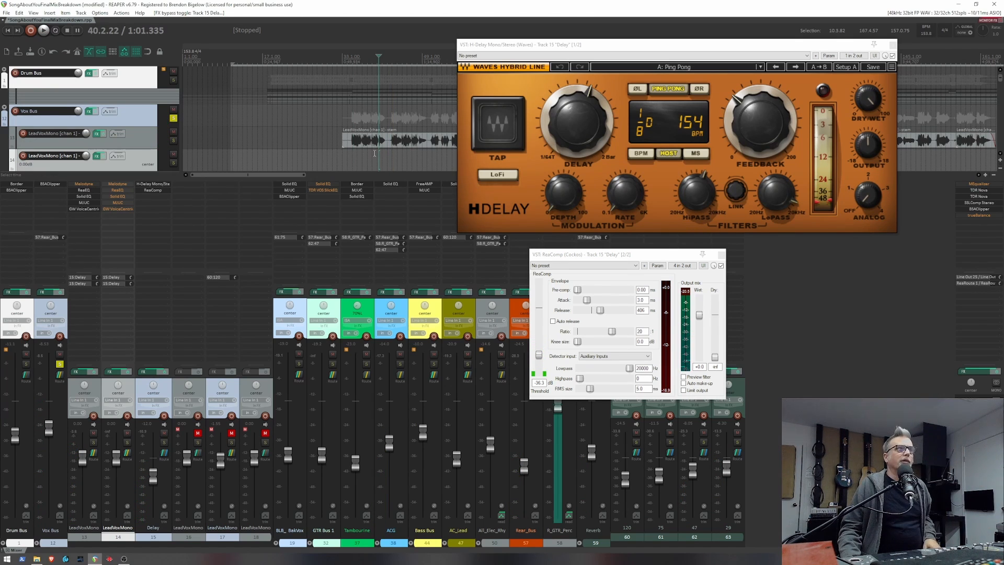
key("space")
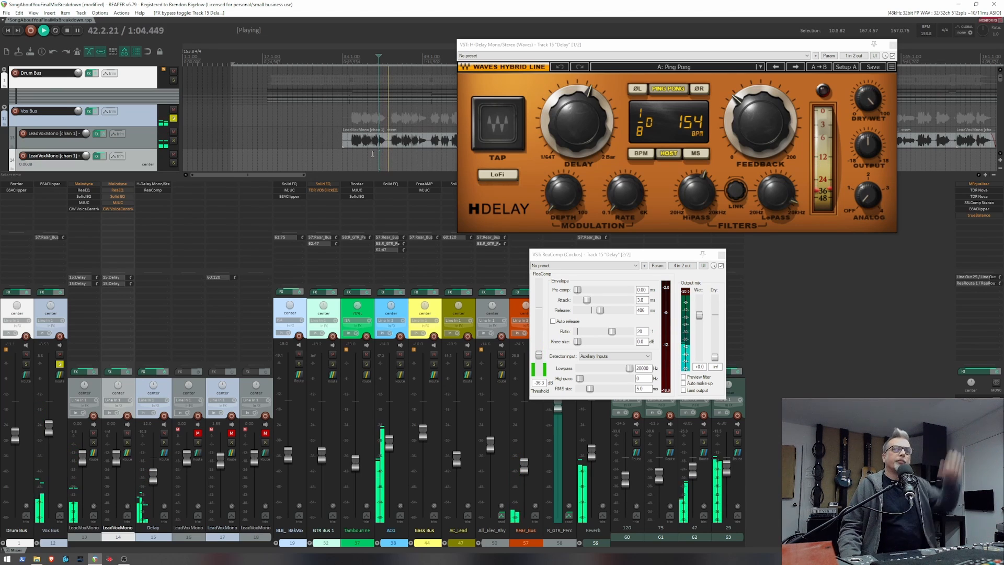
key("space")
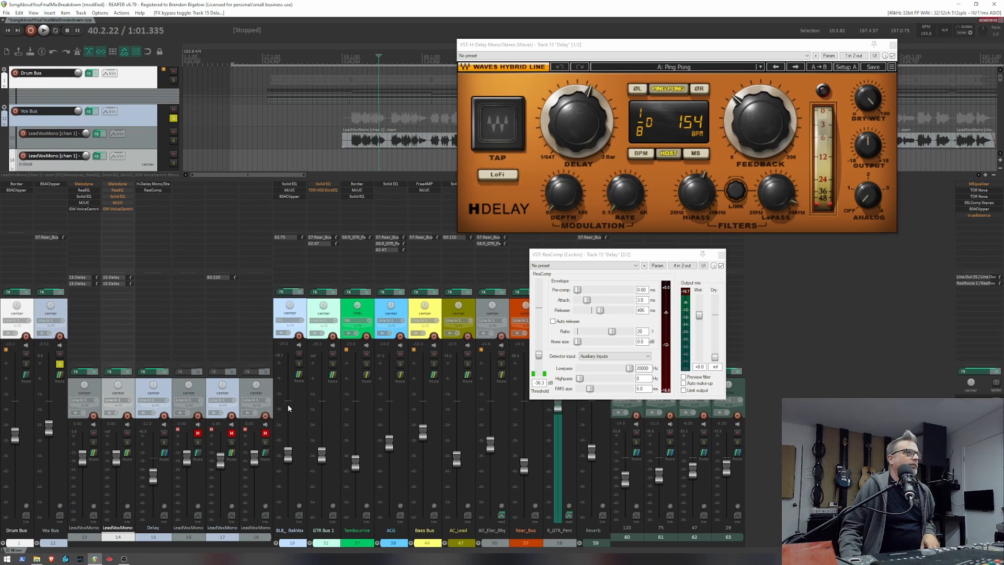
Show the BLB_ BakVox child tracks in the mixer instead of the Vox Bus ones, and close the Delay track's ReaComp and H-Delay.
left_click(276, 544)
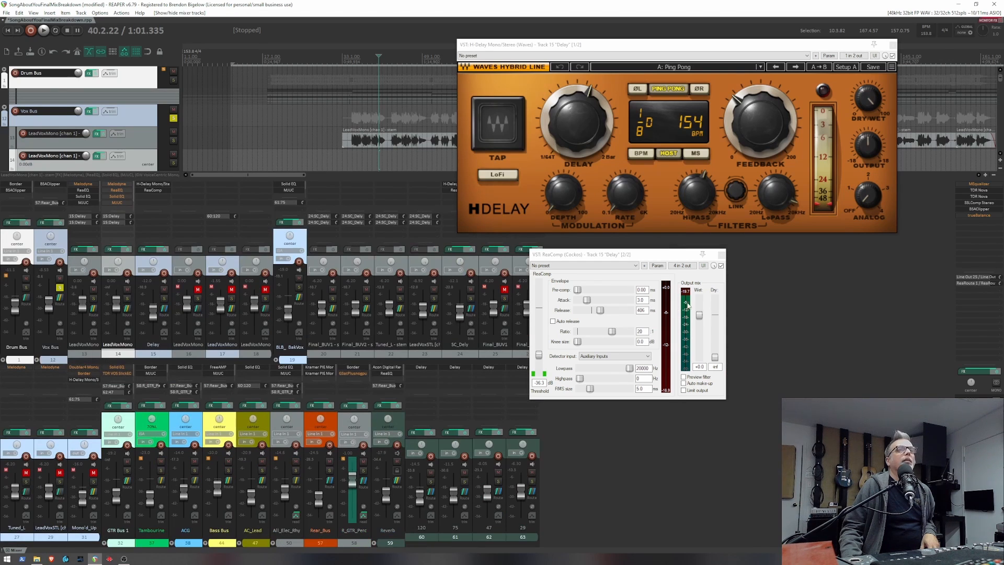
left_click(722, 255)
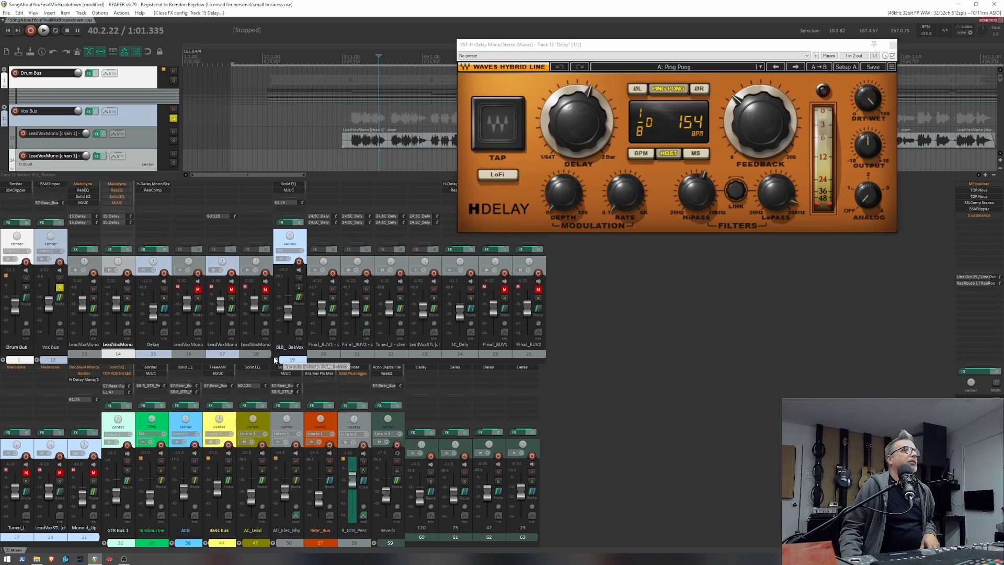
left_click(37, 360)
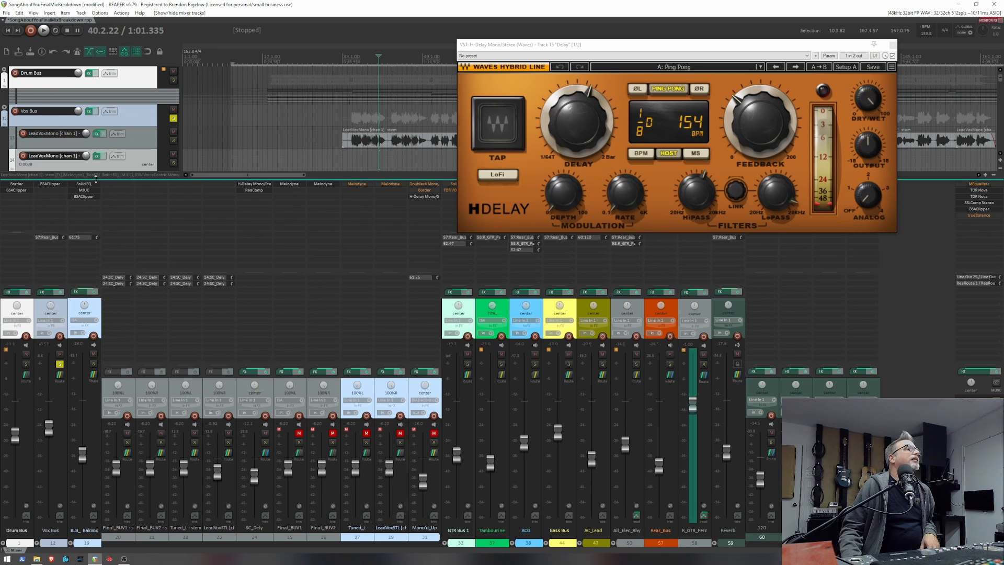
left_click(893, 45)
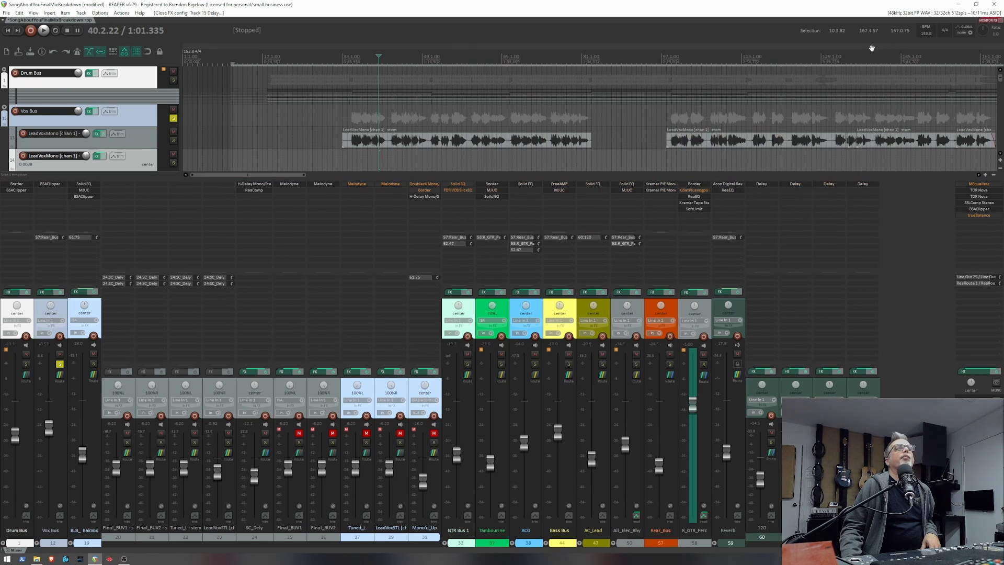
Review the Solid EQ settings on the BLB_ BakVox bus and close the plugin.
left_click(88, 185)
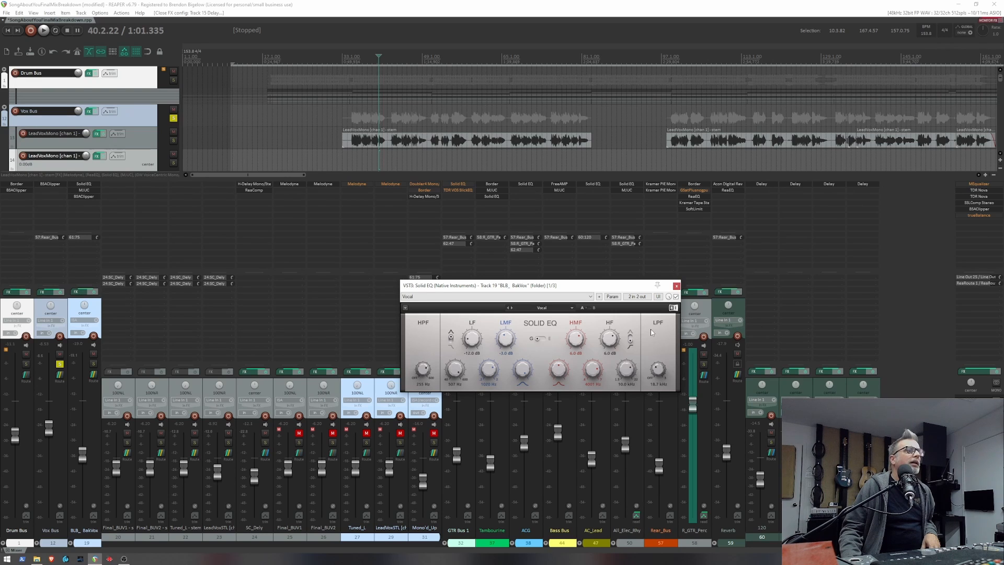
left_click(676, 286)
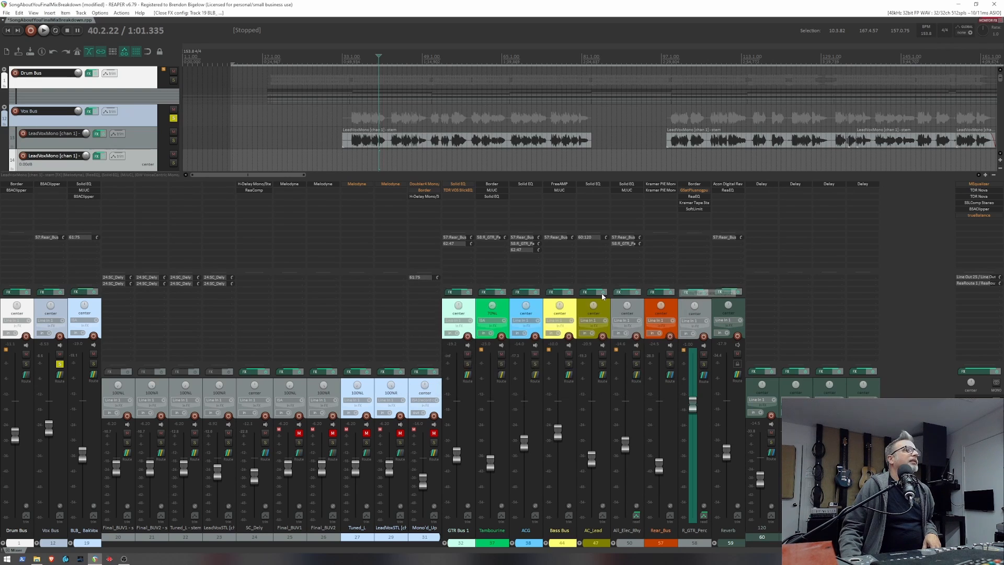
Move the solo from the Vox Bus to the BLB_ BakVox bus and start playback.
left_click(60, 365)
left_click(93, 364)
key("space")
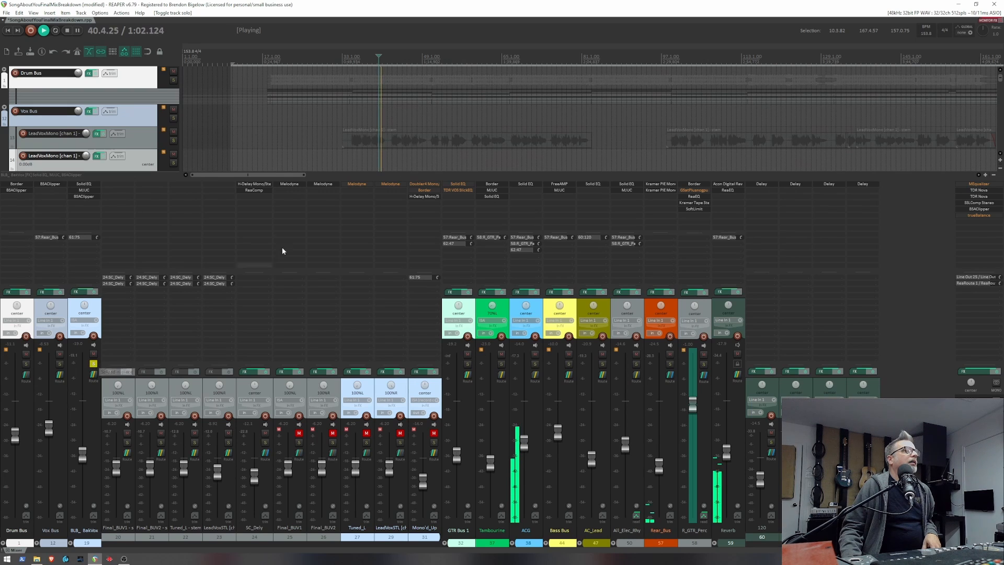
Bring the backing vocal stems into view in the arrangement and audition them from around bar 45.
scroll(129, 134, "down", 1)
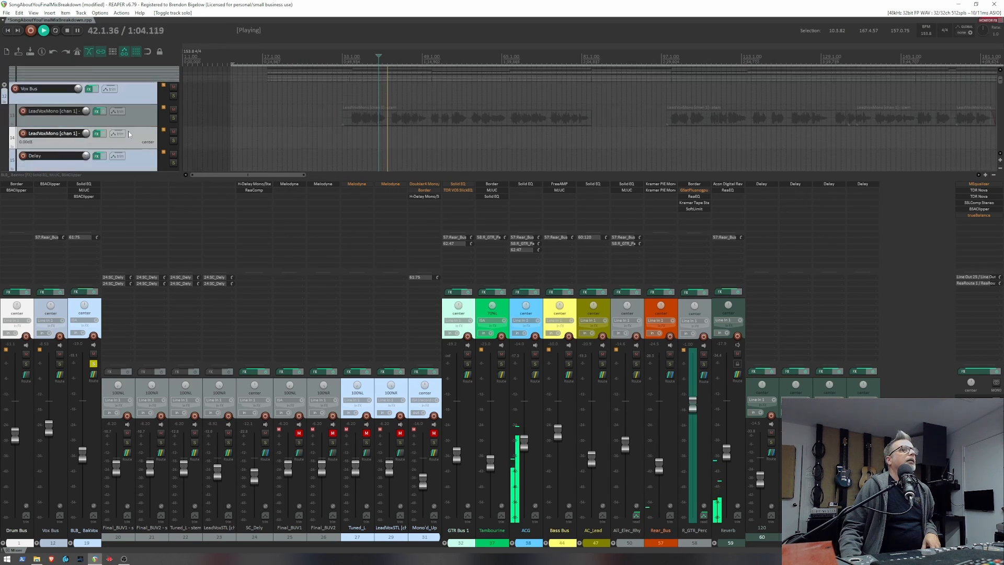
scroll(128, 133, "down", 7)
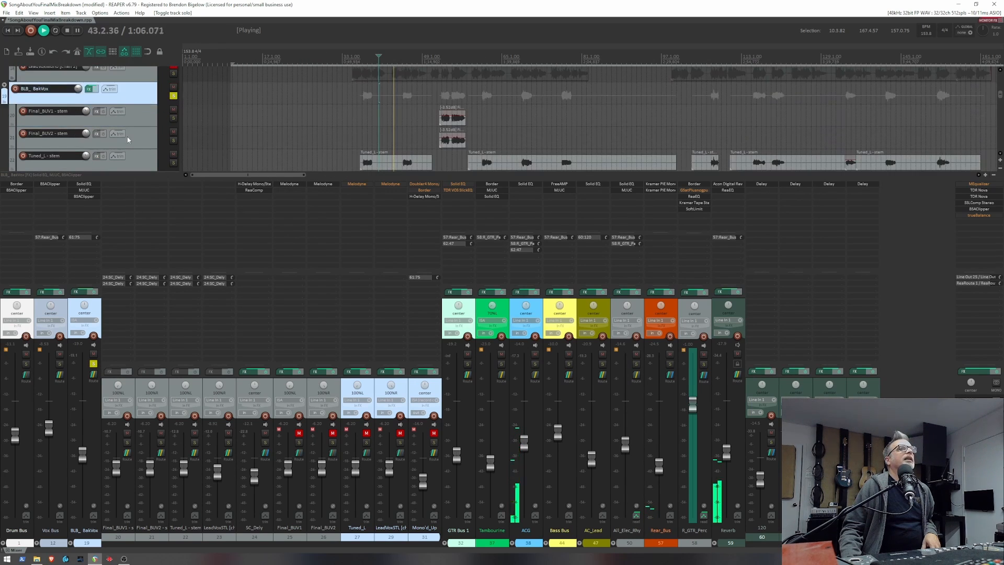
scroll(127, 137, "down", 2)
key("space")
left_click(403, 96)
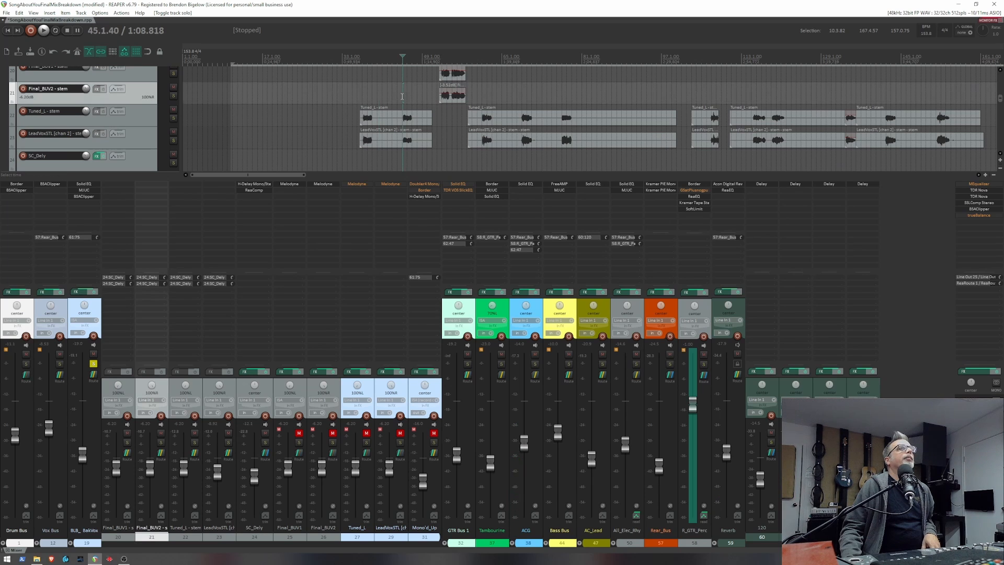
key("space")
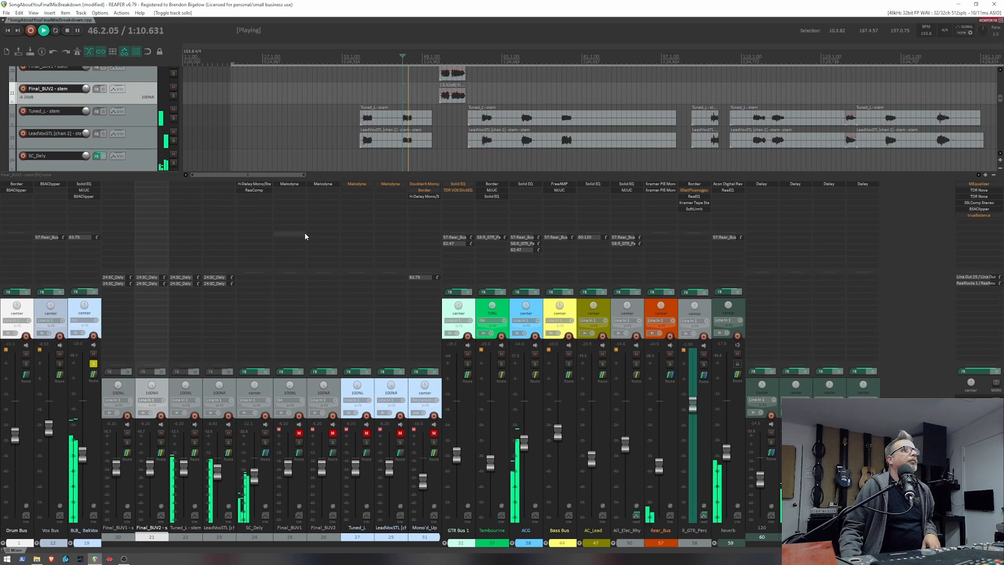
key("space")
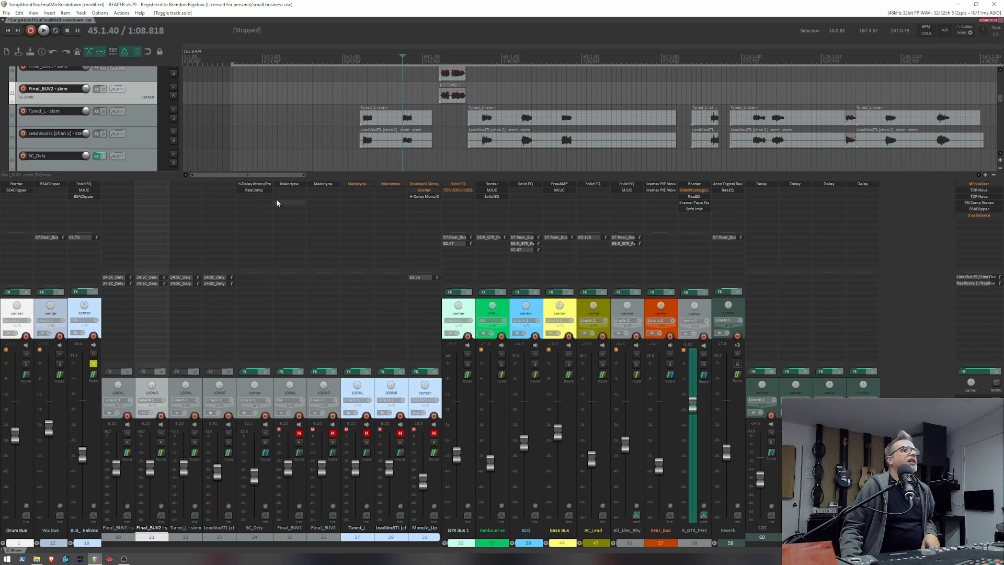
Open H-Delay and ReaComp on the SC_Dely track, moving the H-Delay window over the mixer so both plugins are in view.
left_click(264, 184)
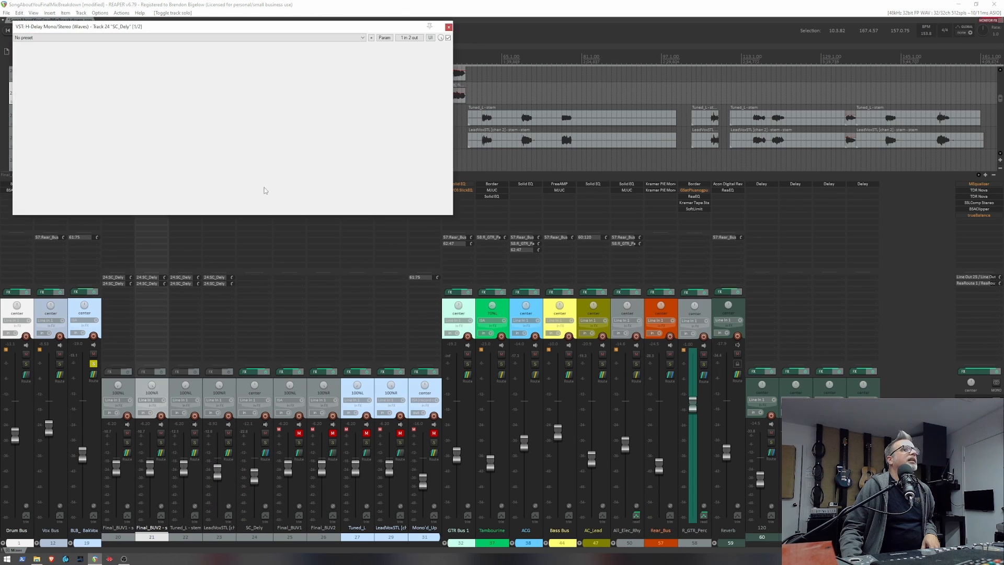
left_click_drag(277, 28, 724, 226)
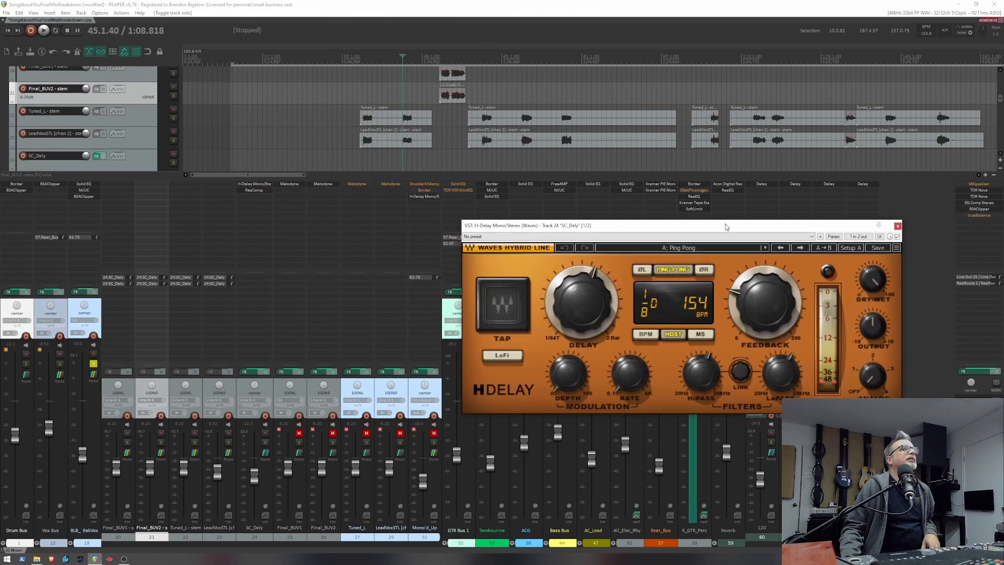
left_click(269, 191)
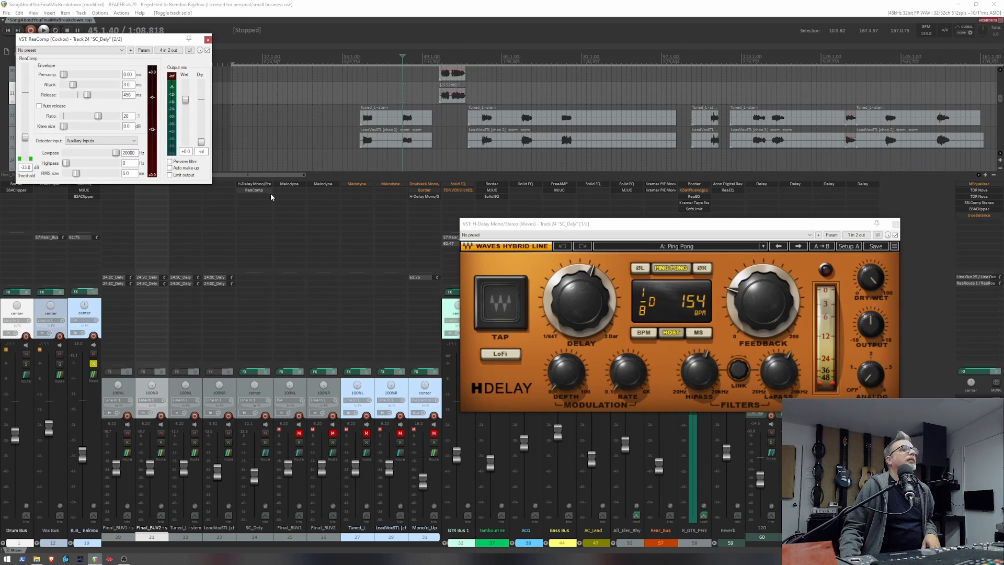
Audition the backing vocals with ReaComp ducking their delay, and close both SC_Dely plugin windows.
key("space")
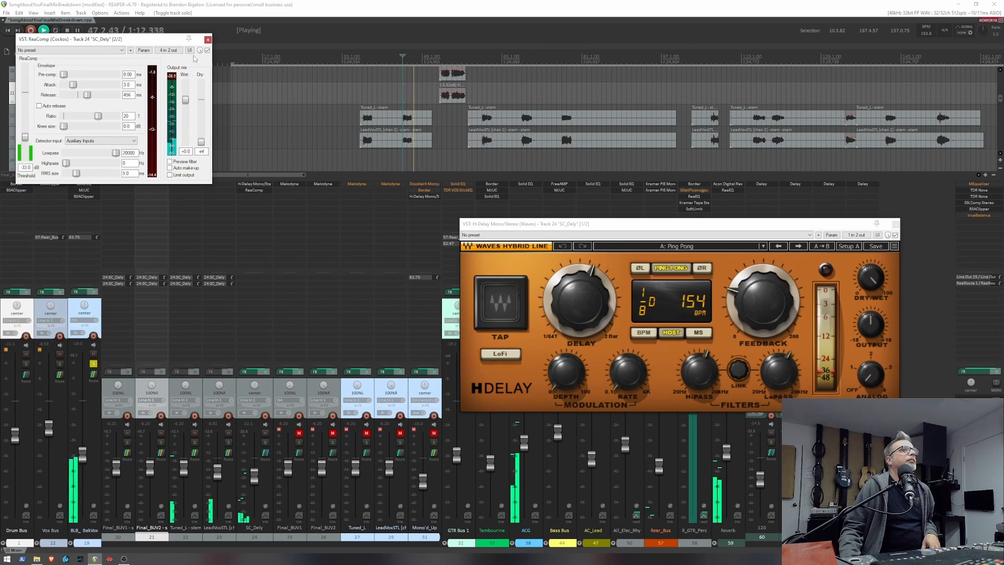
key("space")
left_click(208, 41)
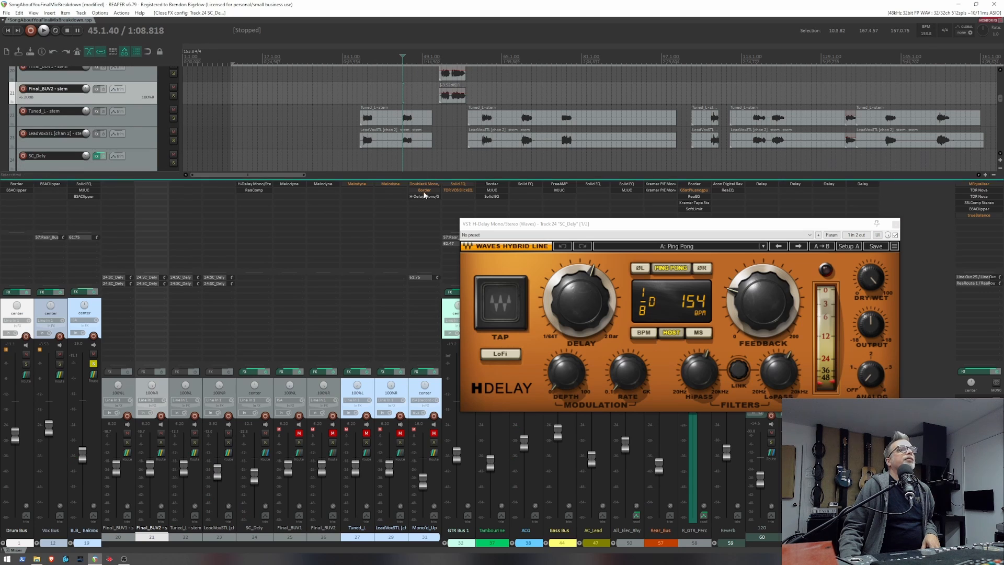
left_click(895, 224)
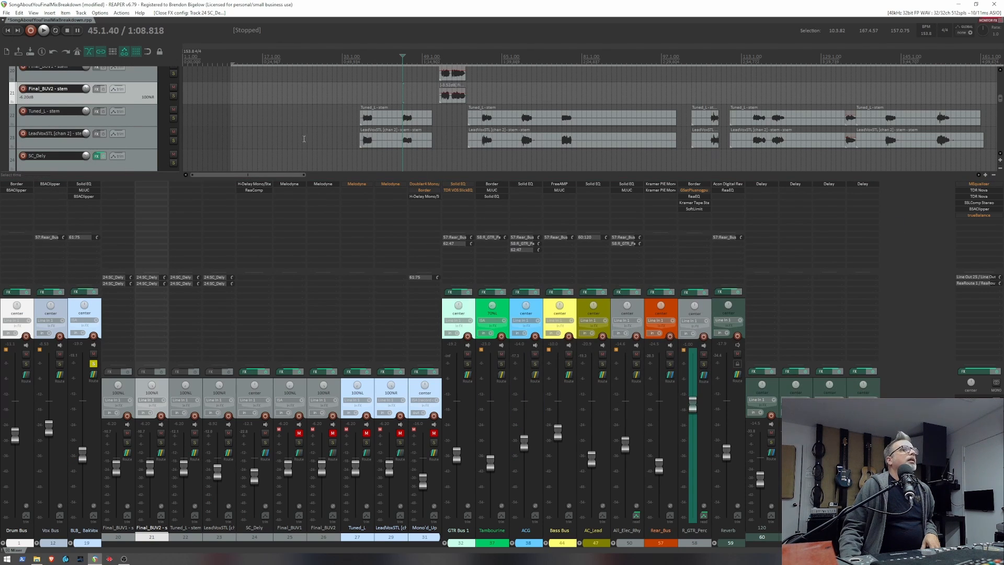
Place the edit cursor at bar 52 just before the Final_BUV1 clip and solo the Vox Bus alongside BLB_ BakVox.
scroll(145, 137, "up", 7)
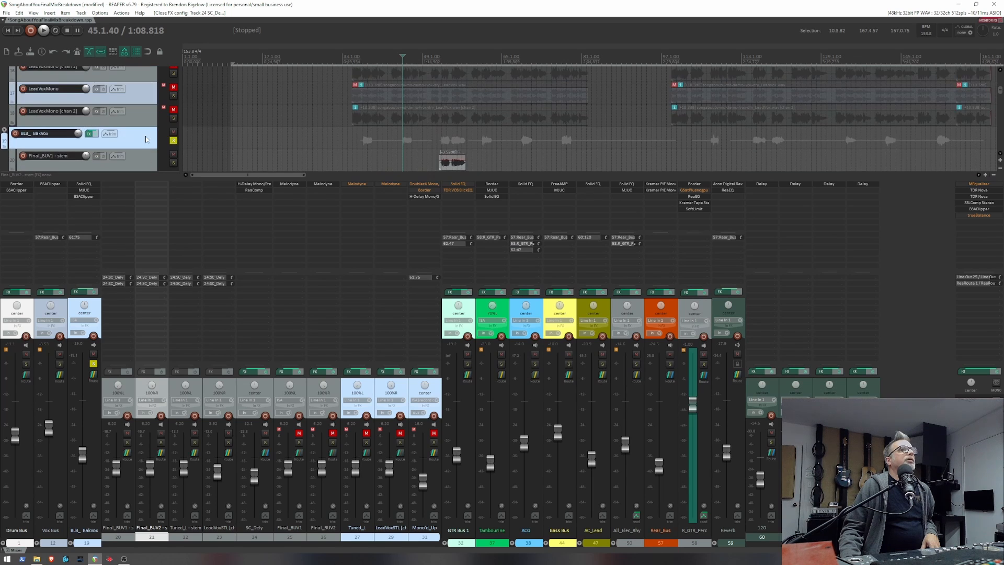
scroll(145, 136, "down", 3)
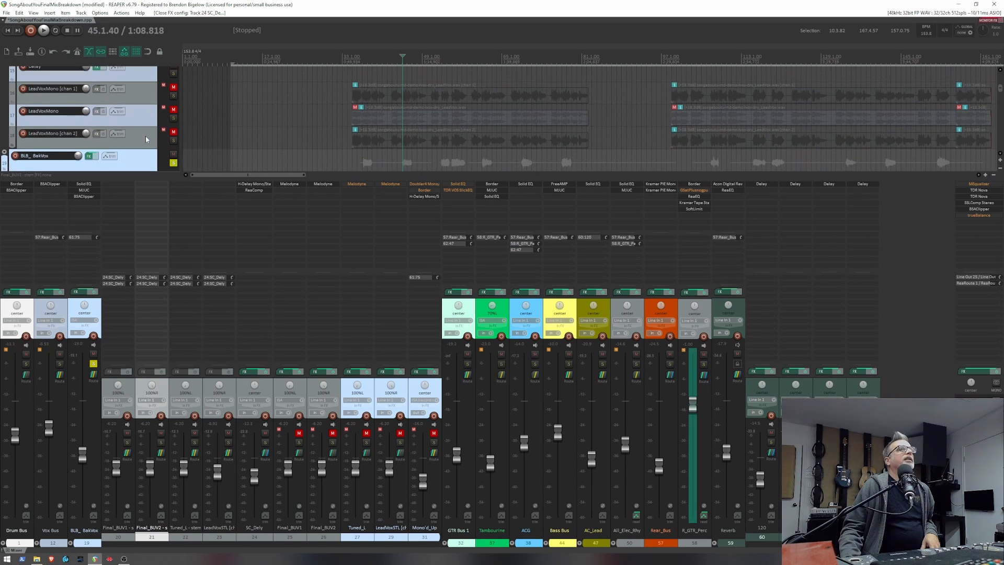
left_click(436, 158)
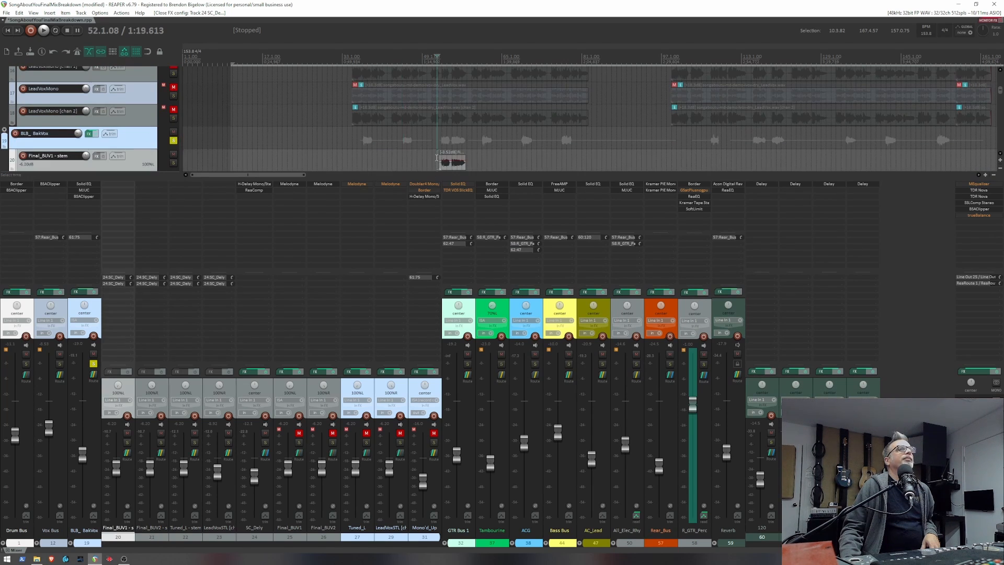
left_click(173, 141)
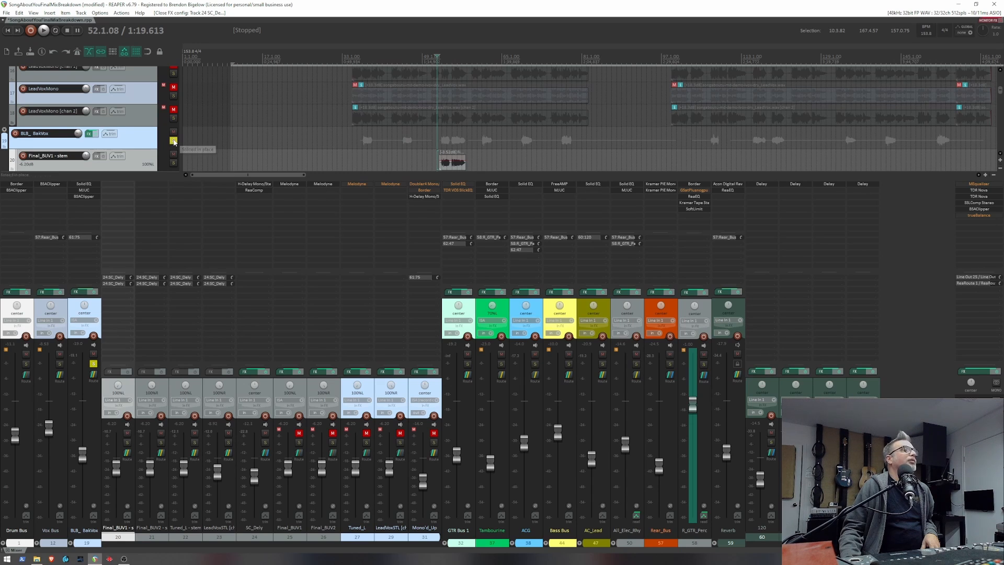
left_click(60, 365)
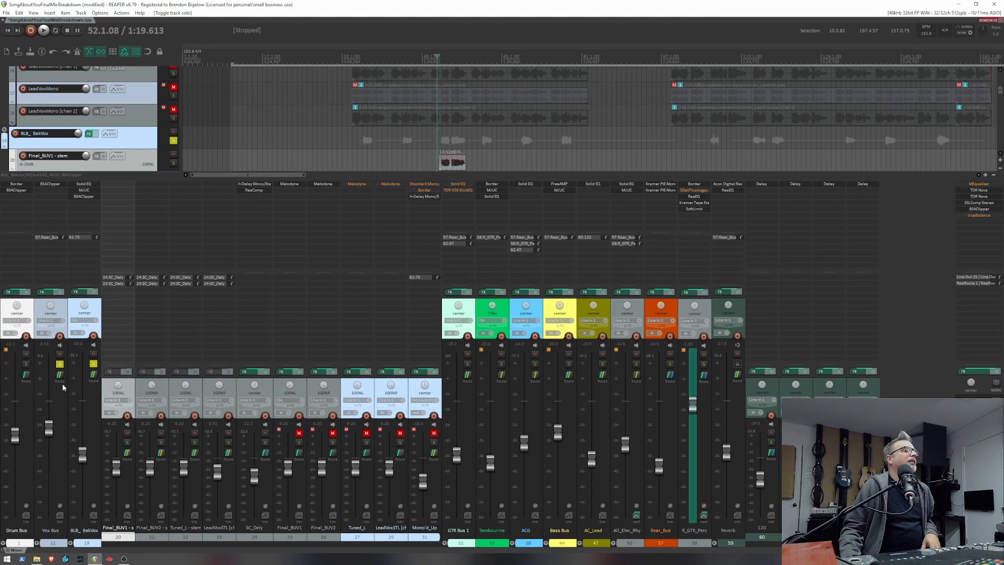
Switch the mixer from the BLB_ BakVox child tracks to the Vox Bus ones and review MJUC and GW VoiceCentric on the first LeadVoxMono track.
left_click(70, 544)
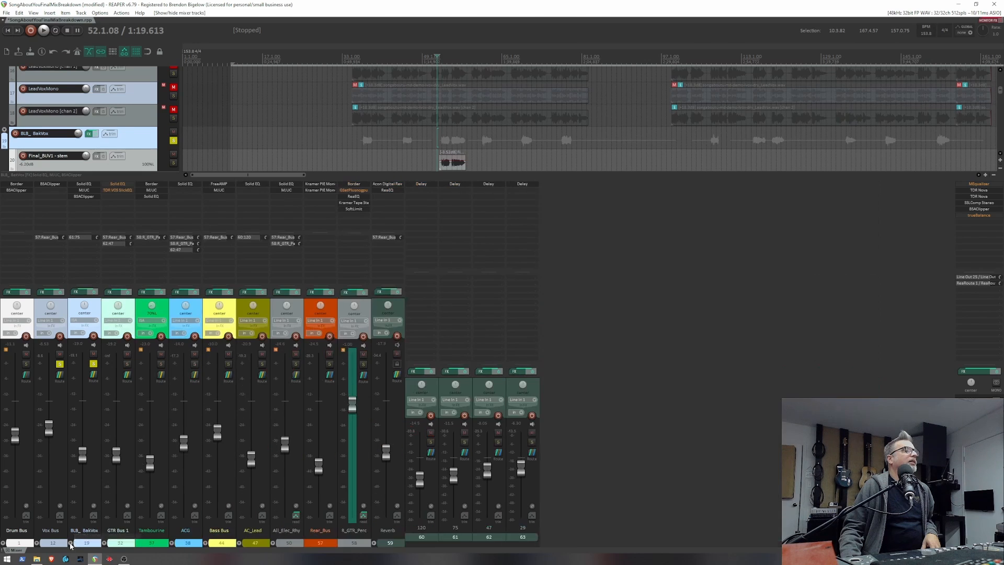
left_click(37, 544)
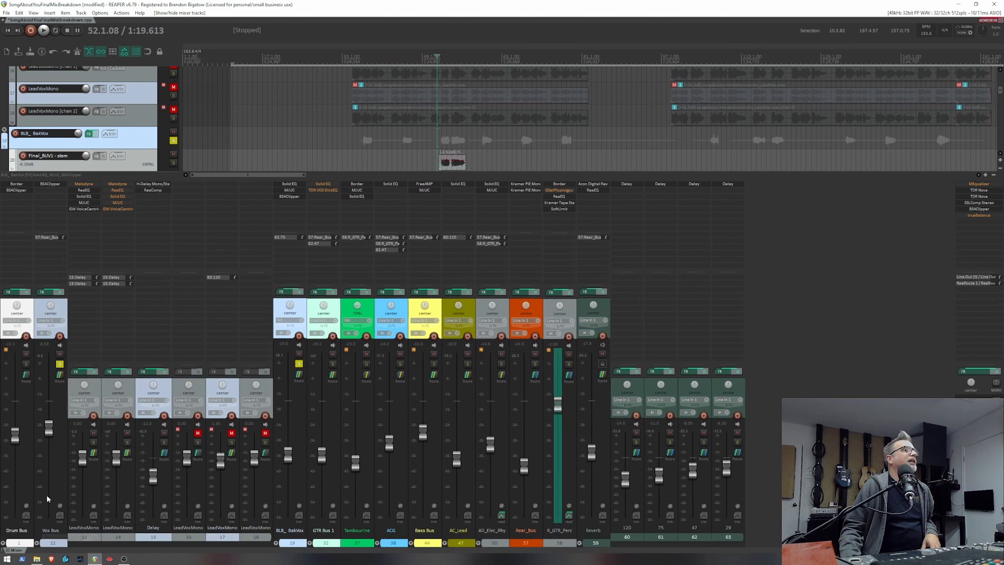
left_click(95, 202)
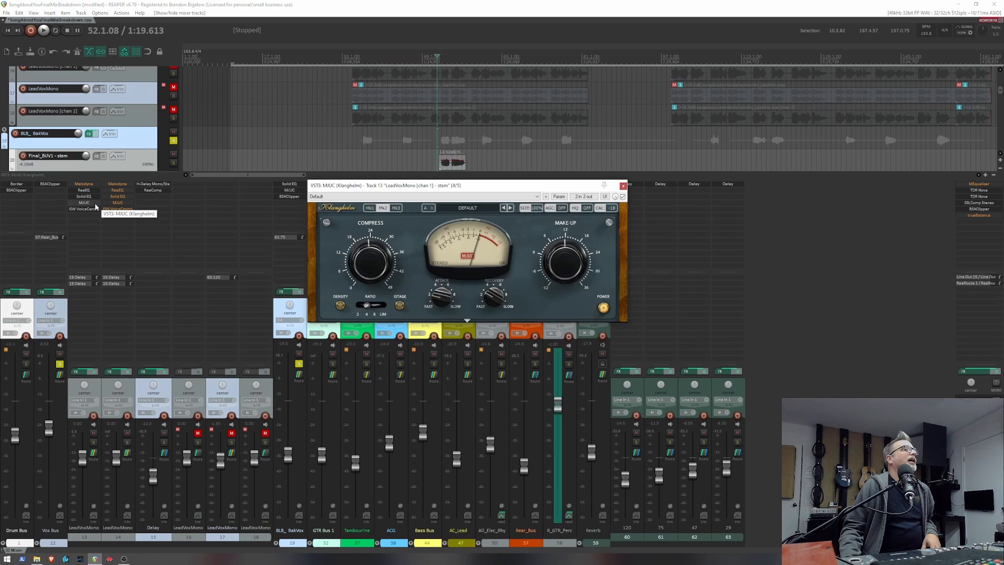
left_click(623, 186)
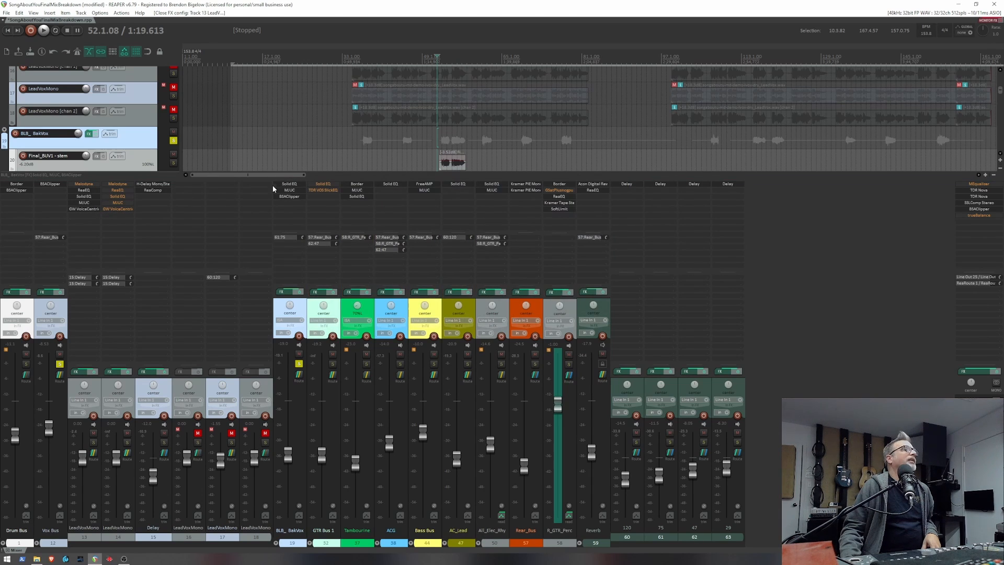
left_click(89, 208)
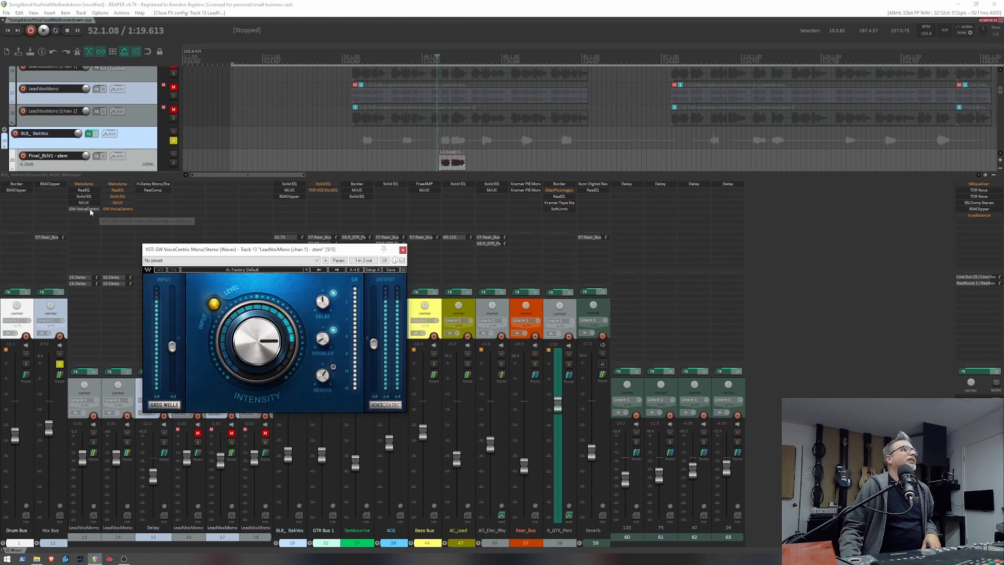
left_click(403, 251)
Audition the lead and backing vocals together from bar 52, and clear the solos on both vocal buses.
left_click(60, 364)
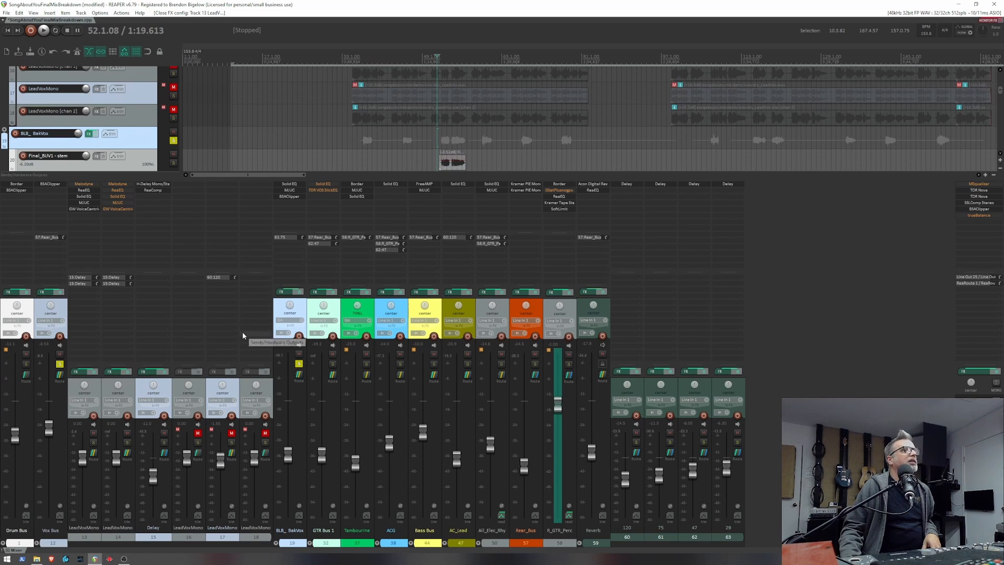
key("space")
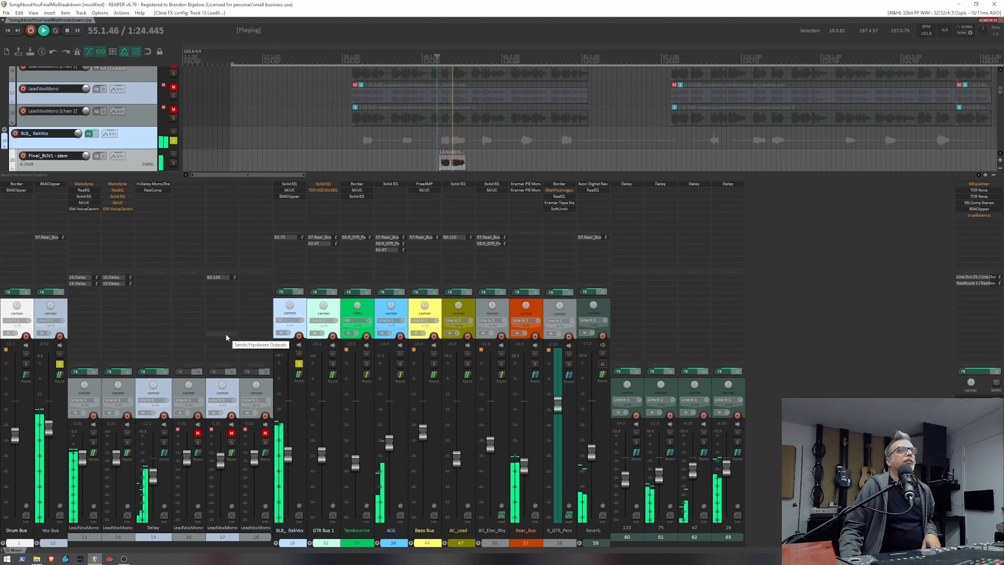
left_click(60, 364)
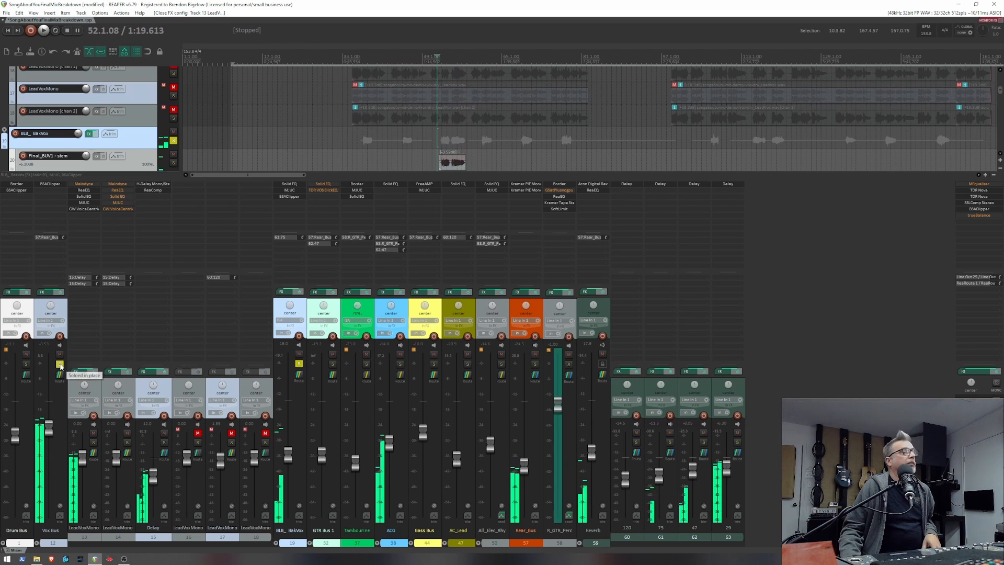
key("space")
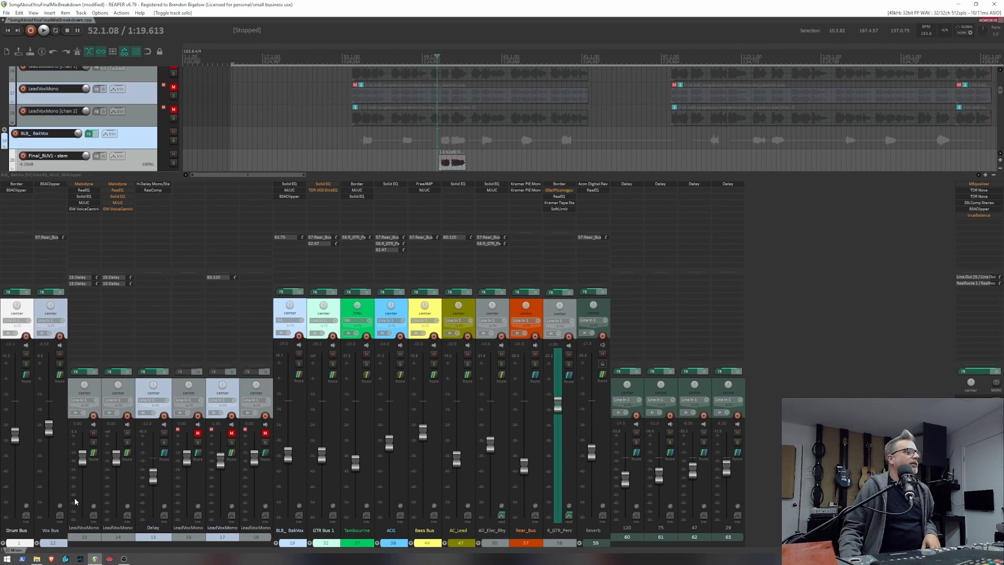
Collapse the Vox Bus child tracks in the mixer and audition the full mix from bar 50.
left_click(38, 544)
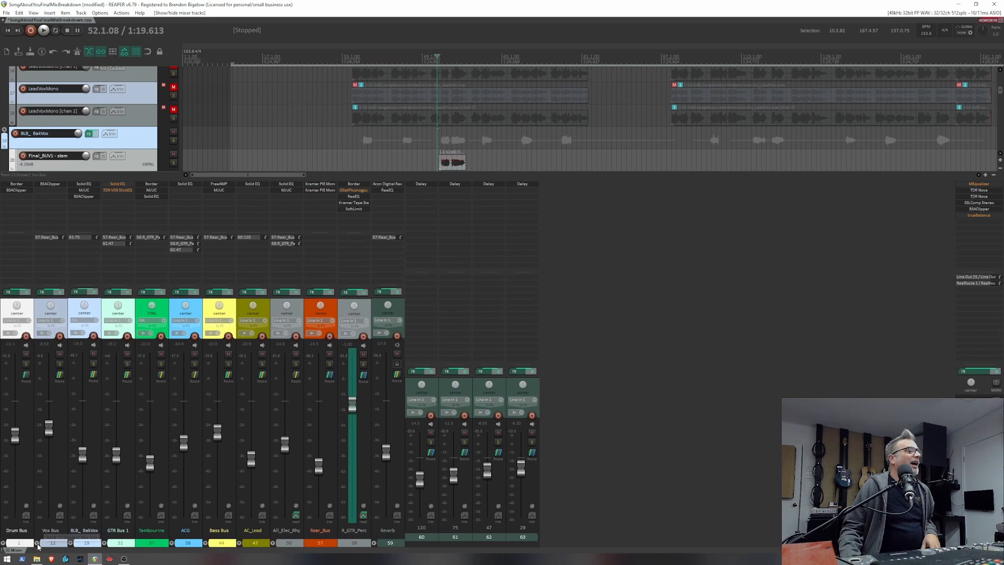
left_click(429, 157)
key("space")
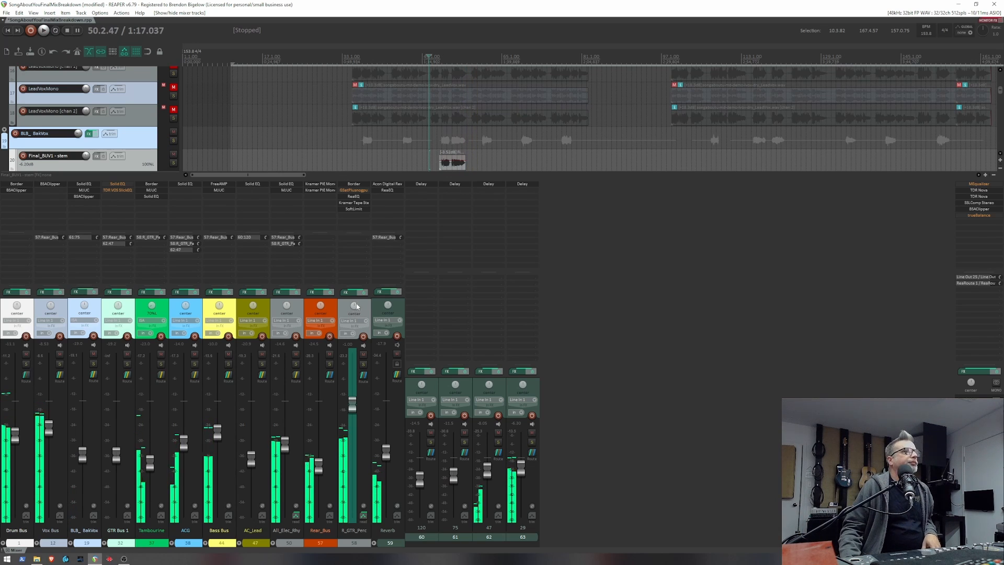
key("space")
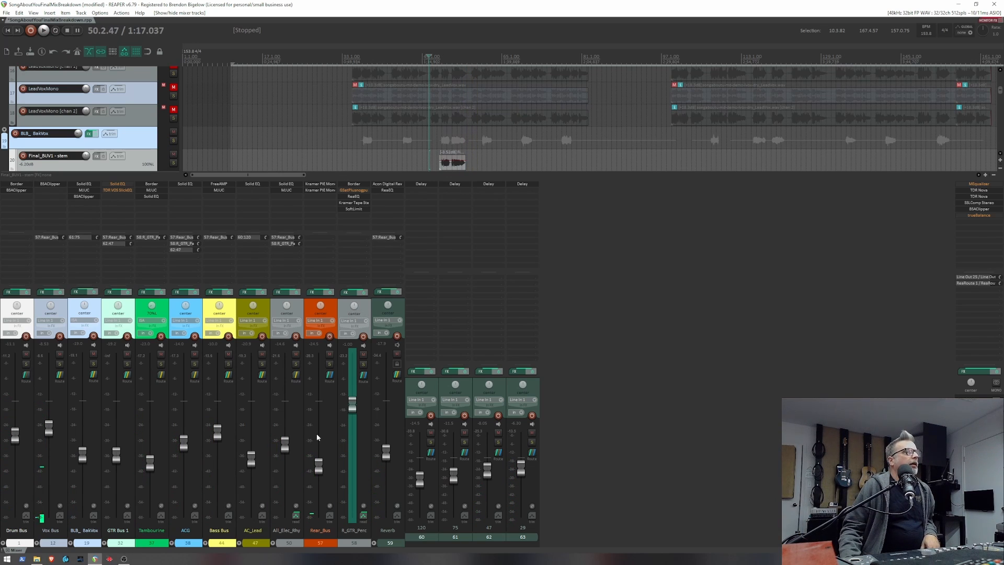
Expand the ACG bus in the mixer, audition it soloed from bar 50, then clear its solo and collapse its child tracks.
left_click(171, 543)
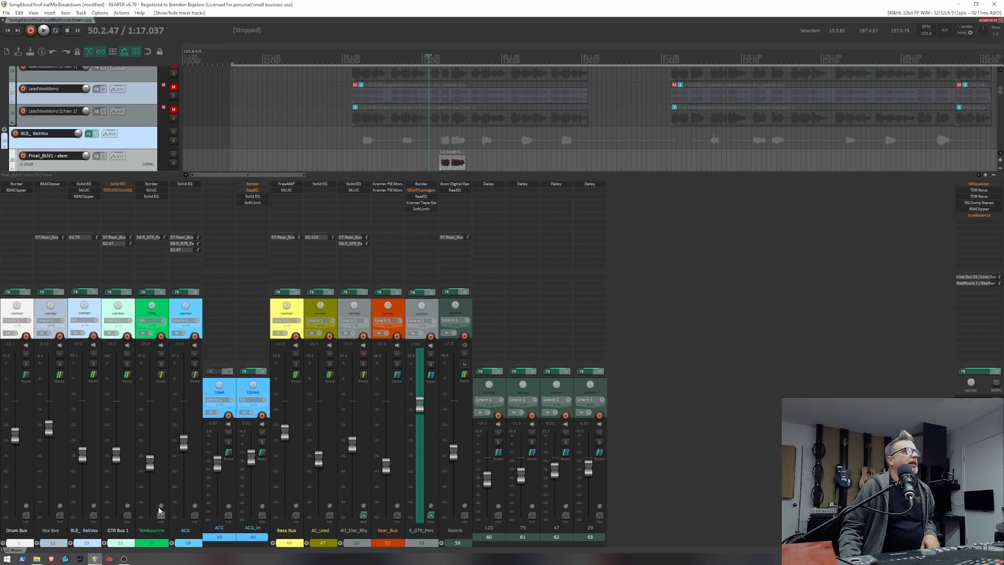
left_click(194, 364)
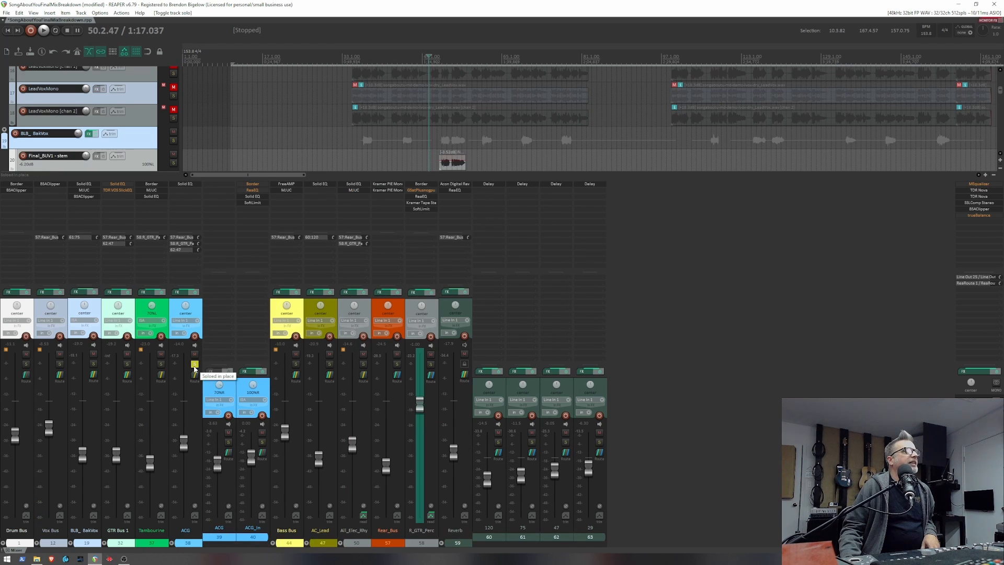
key("space")
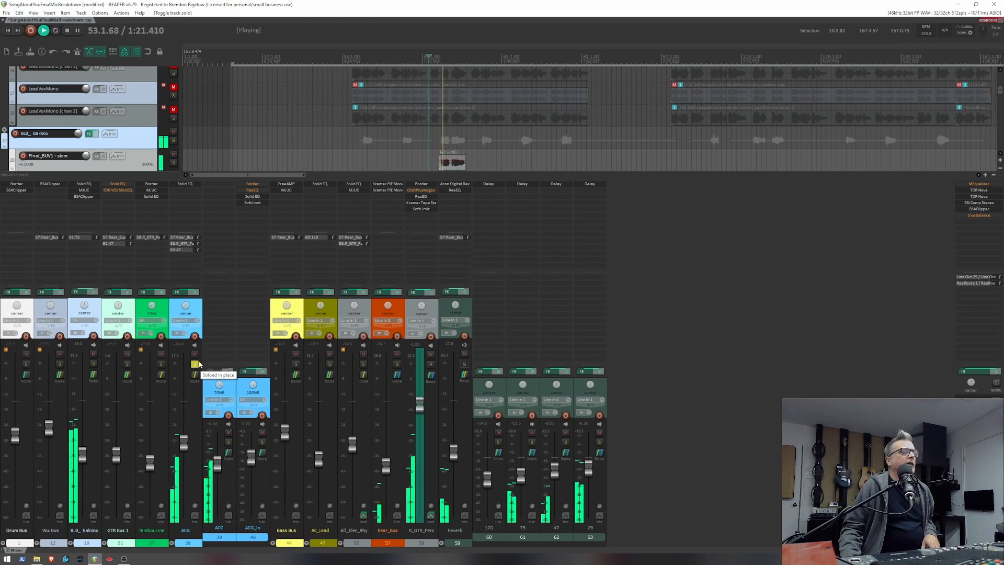
key("space")
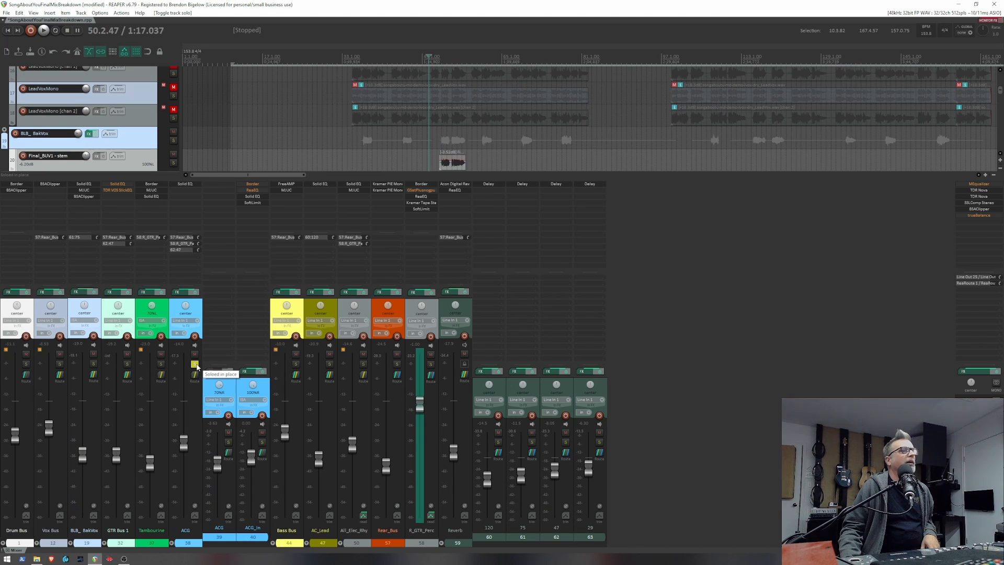
key("space")
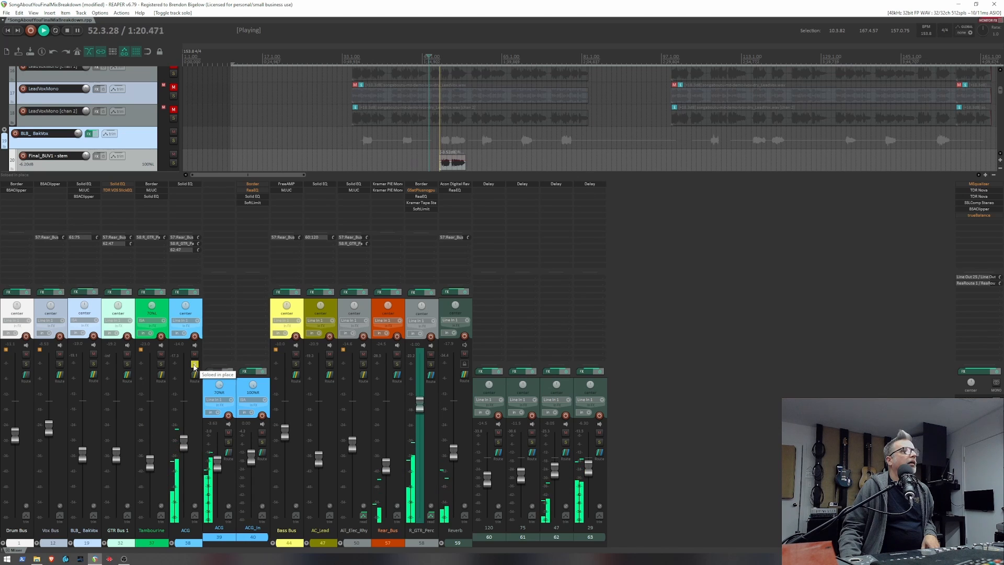
key("space")
left_click(194, 365)
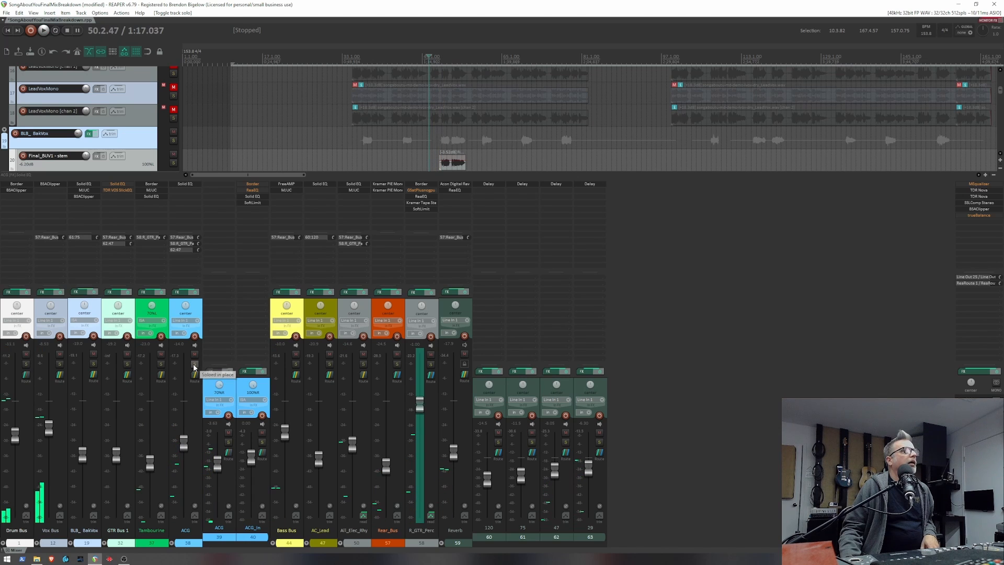
left_click(172, 544)
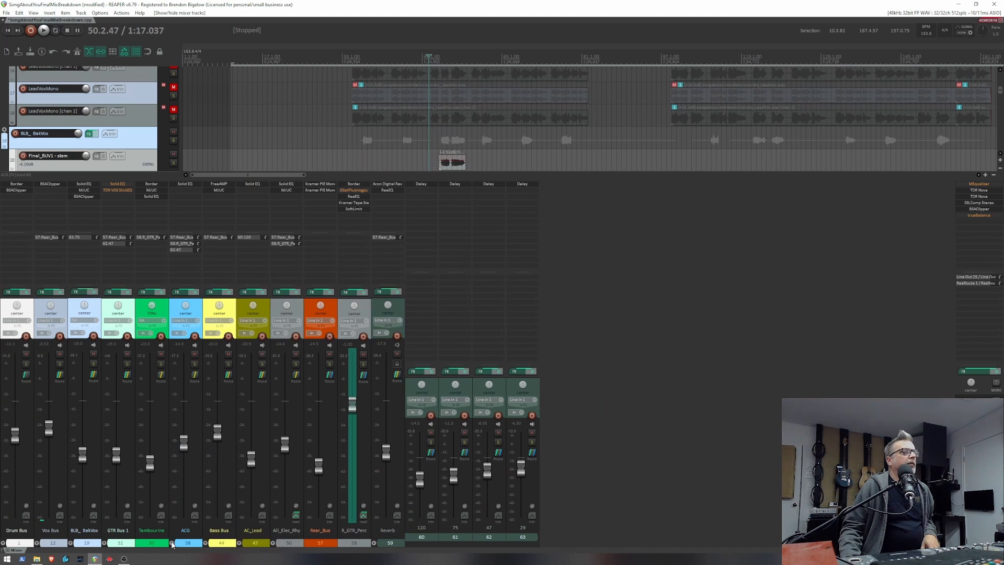
Show the All_Elec_Rhy child tracks in the mixer, solo the bus and audition the rhythm guitars from bar 50.
left_click(272, 544)
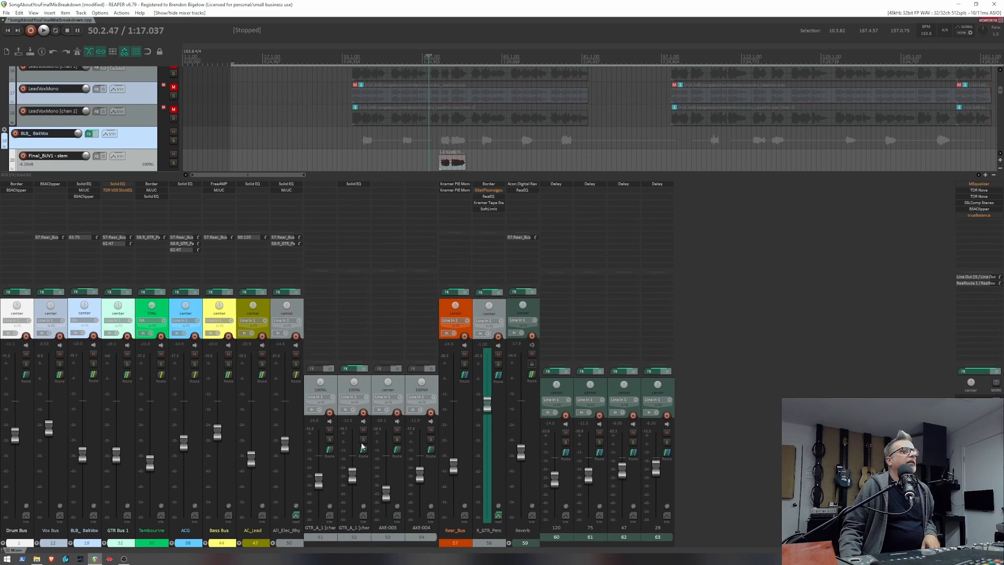
key("space")
left_click(296, 365)
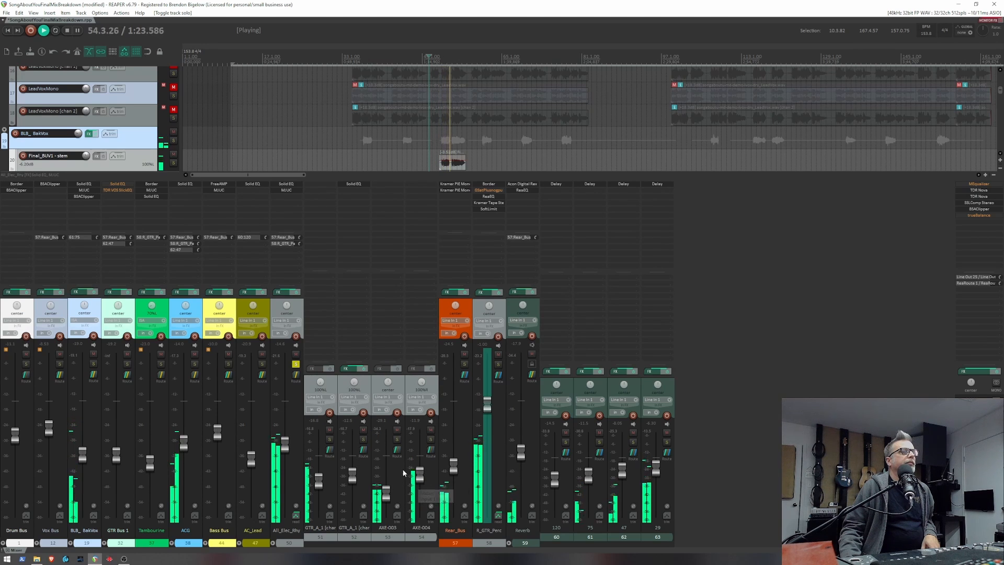
key("space")
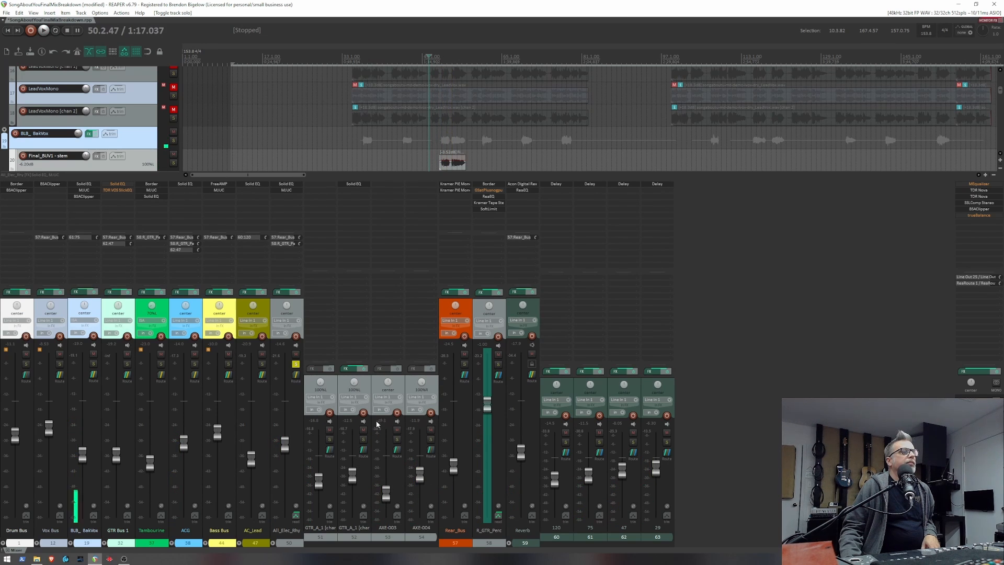
Audition AXE-003 and then the first GTR_A_1 track, each soloed within All_Elec_Rhy, and clear their solos.
left_click(397, 439)
key("space")
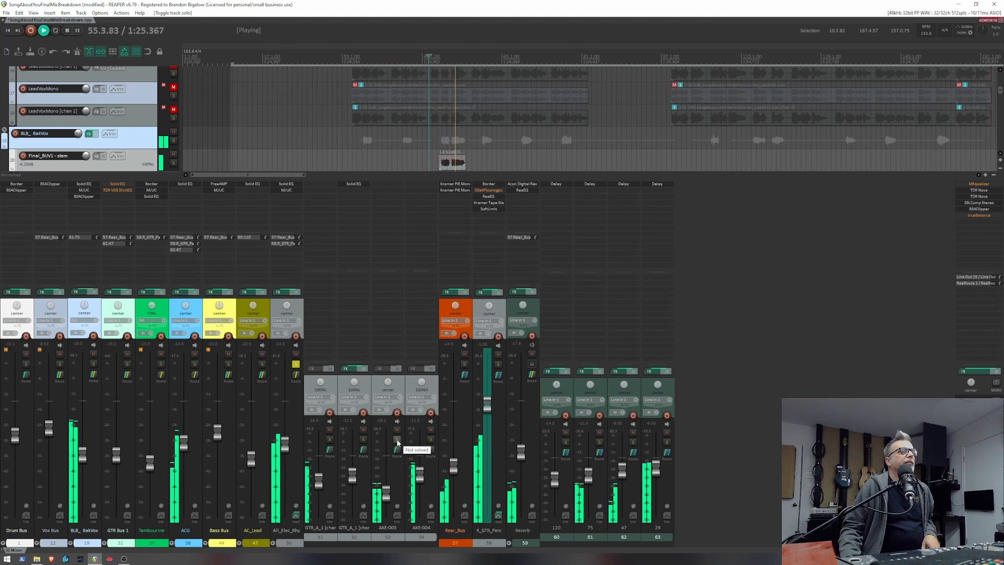
key("space")
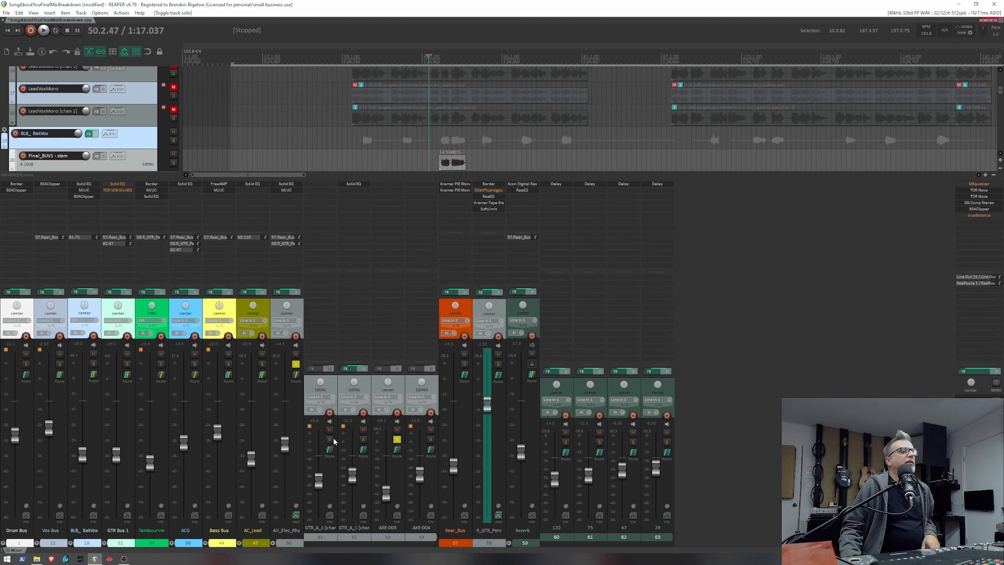
left_click(397, 440)
key("space")
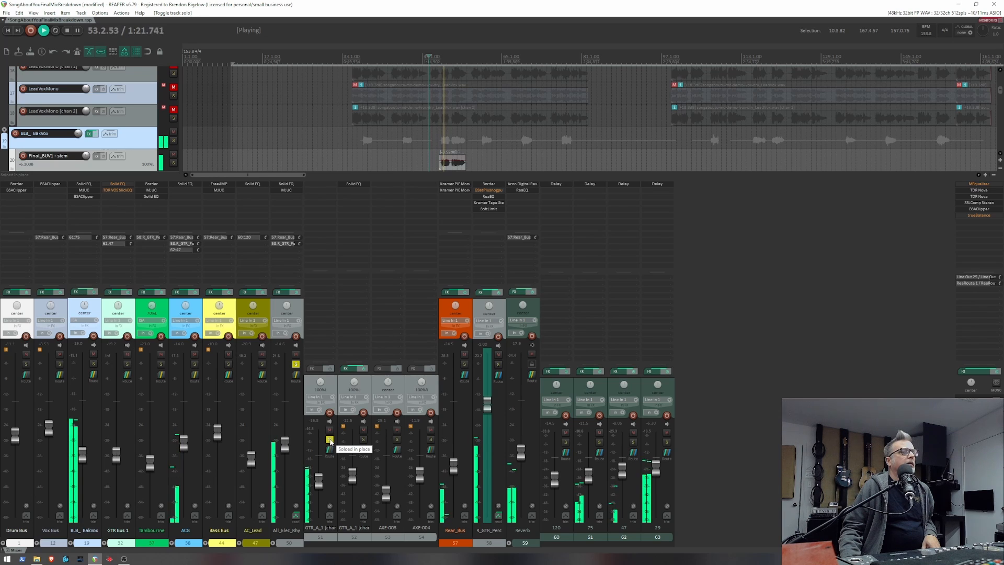
key("space")
left_click(330, 440)
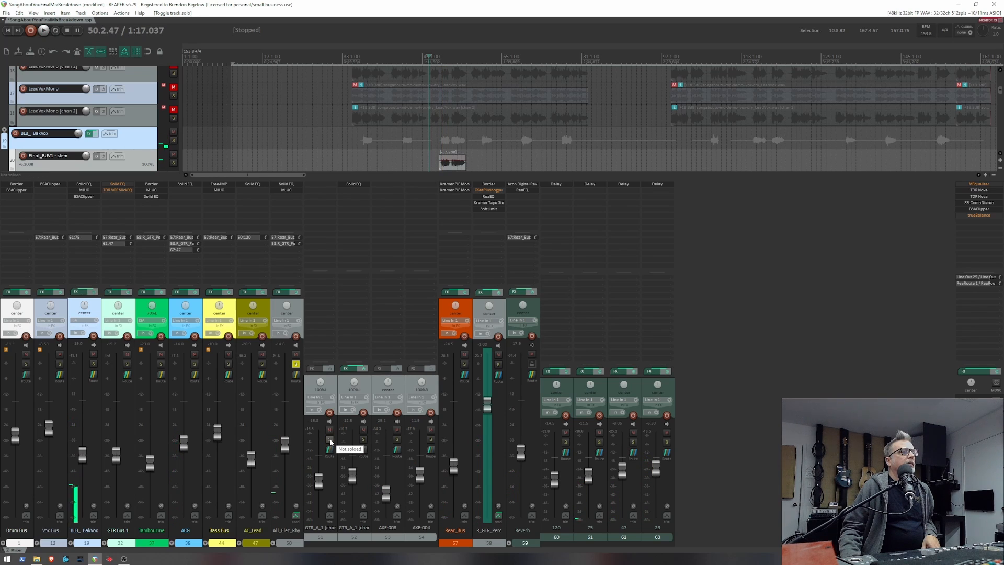
Solo AXE-004 within All_Elec_Rhy, audition it twice from bar 50 and clear its solo.
key("space")
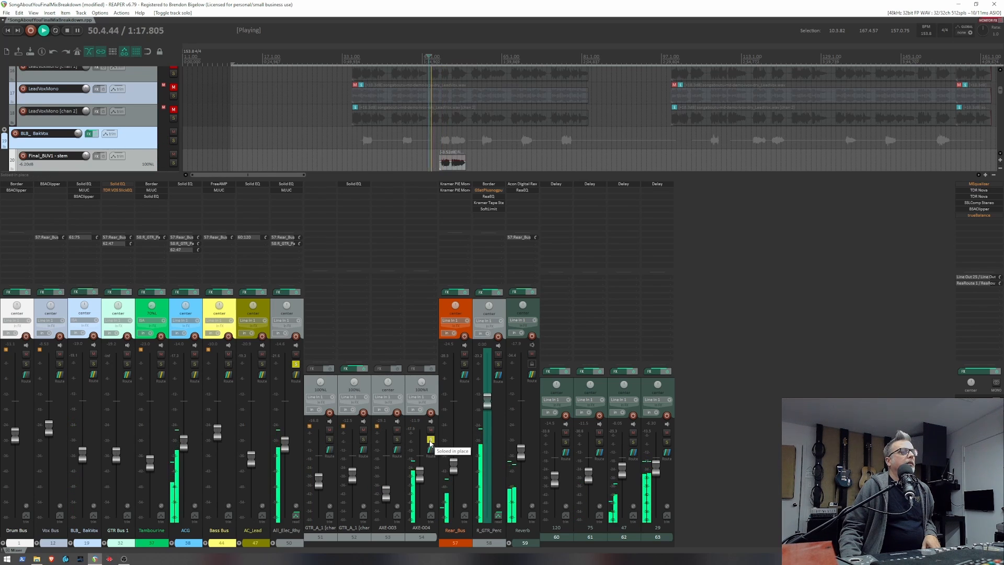
left_click(430, 440)
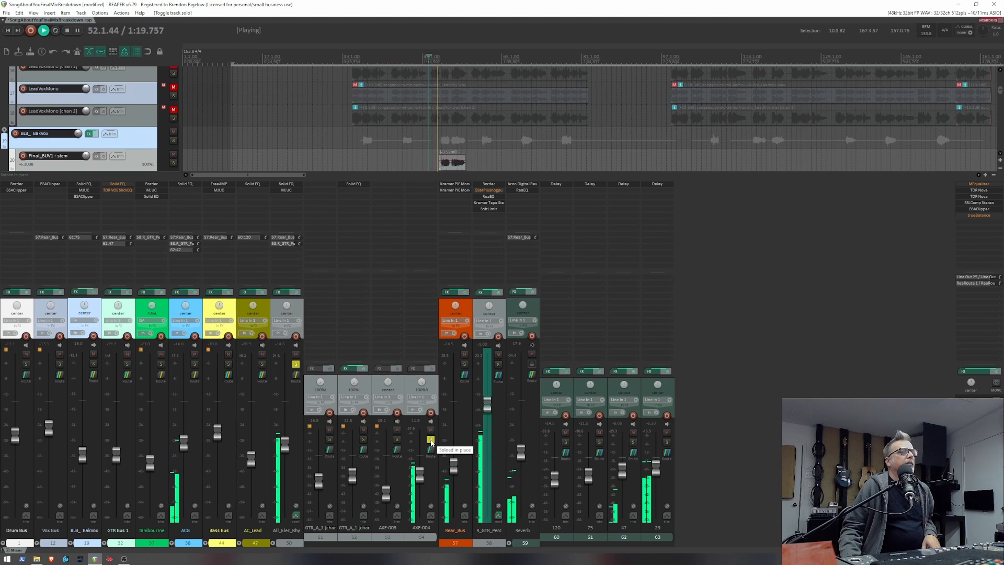
key("space")
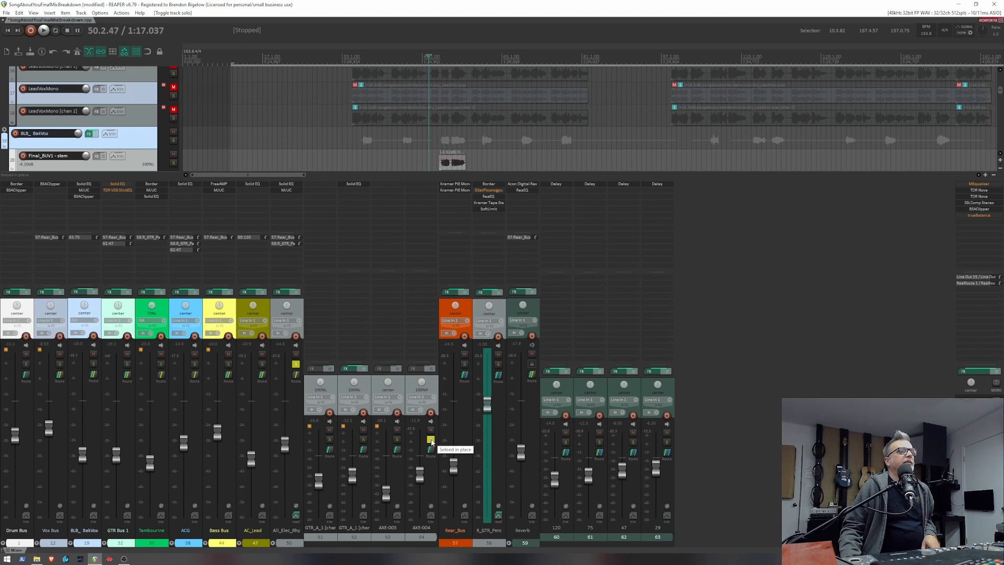
key("space")
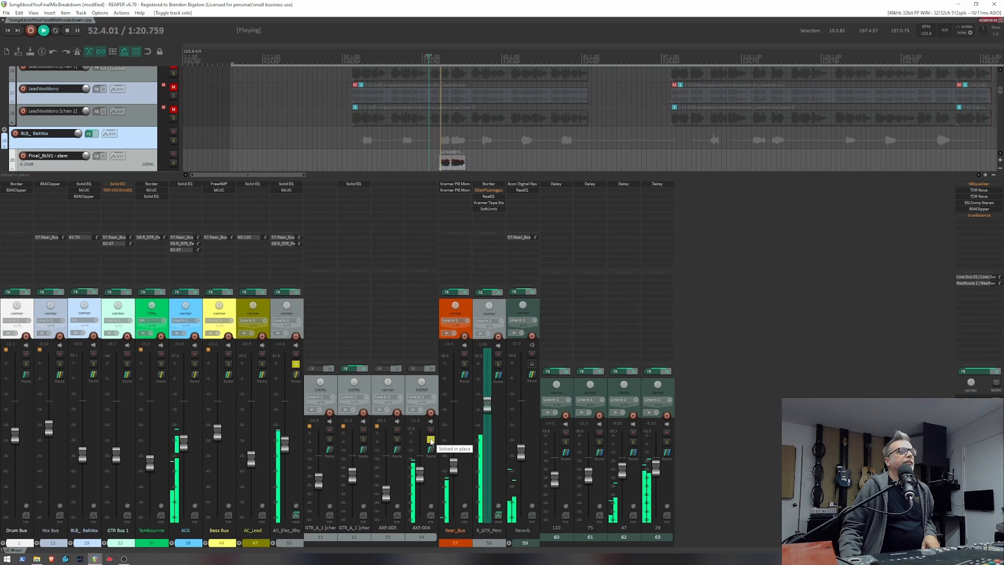
key("space")
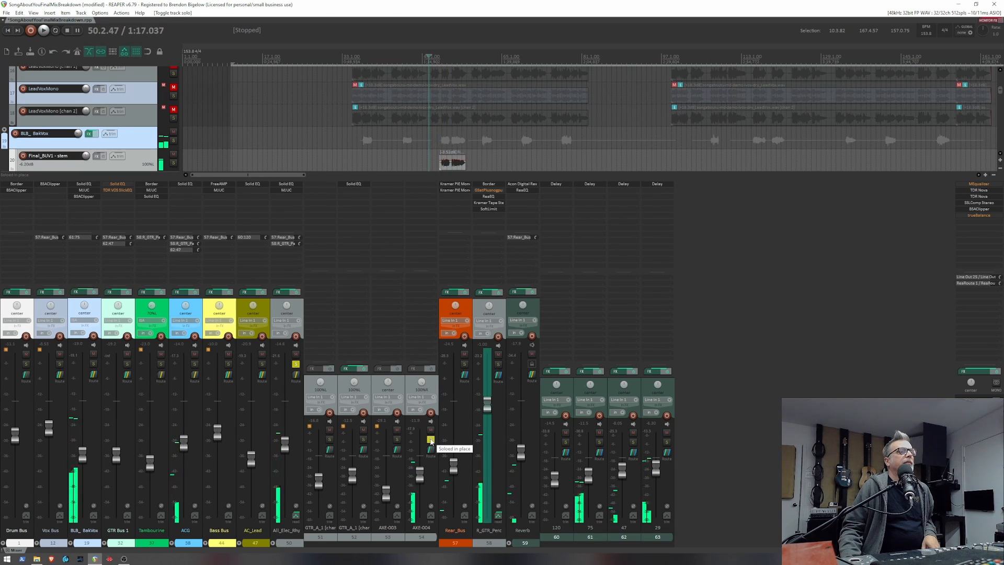
left_click(431, 439)
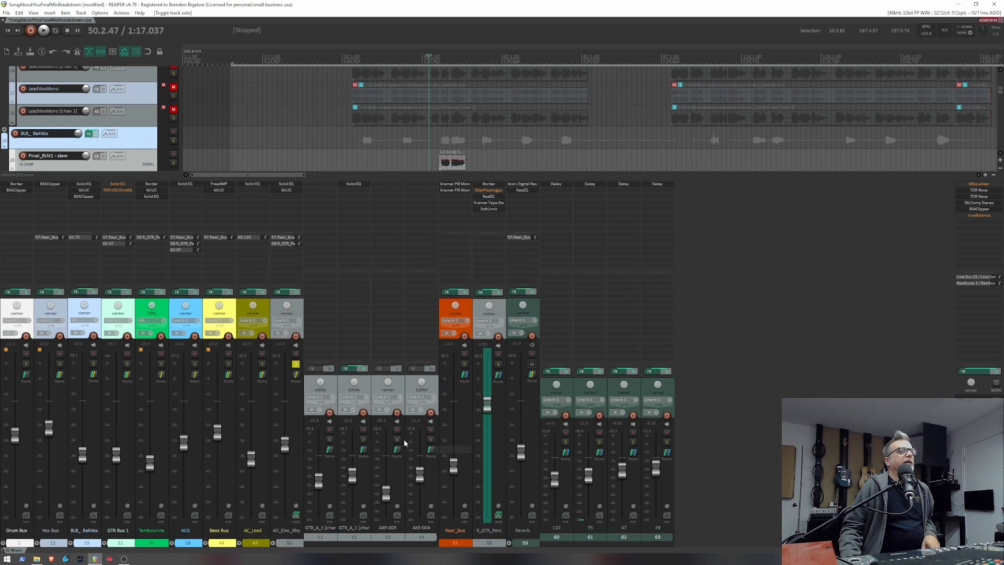
Compare AXE-003 with the first GTR_A_1 track by soloing each during playback, and return to the whole All_Elec_Rhy group.
key("space")
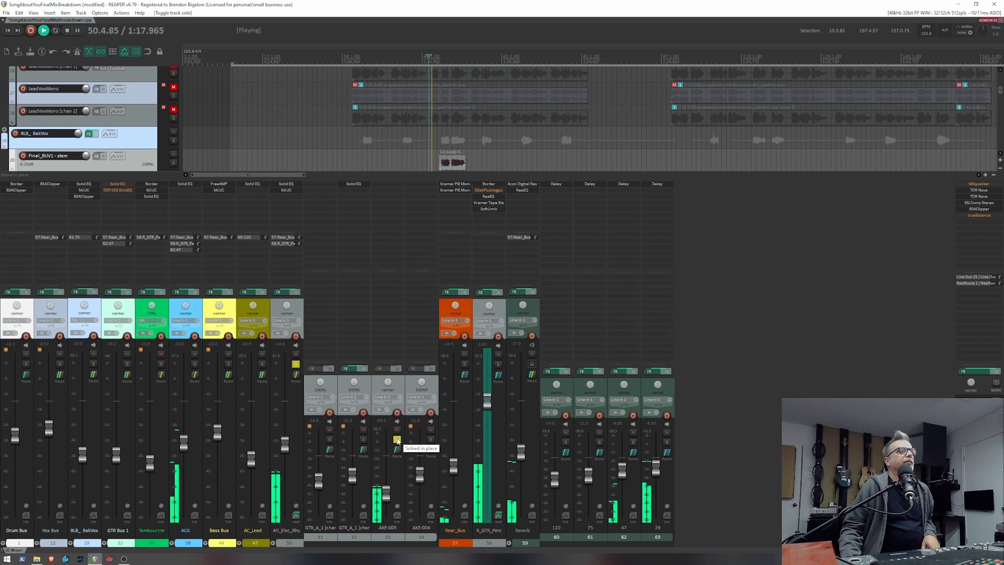
key("space")
left_click(398, 439)
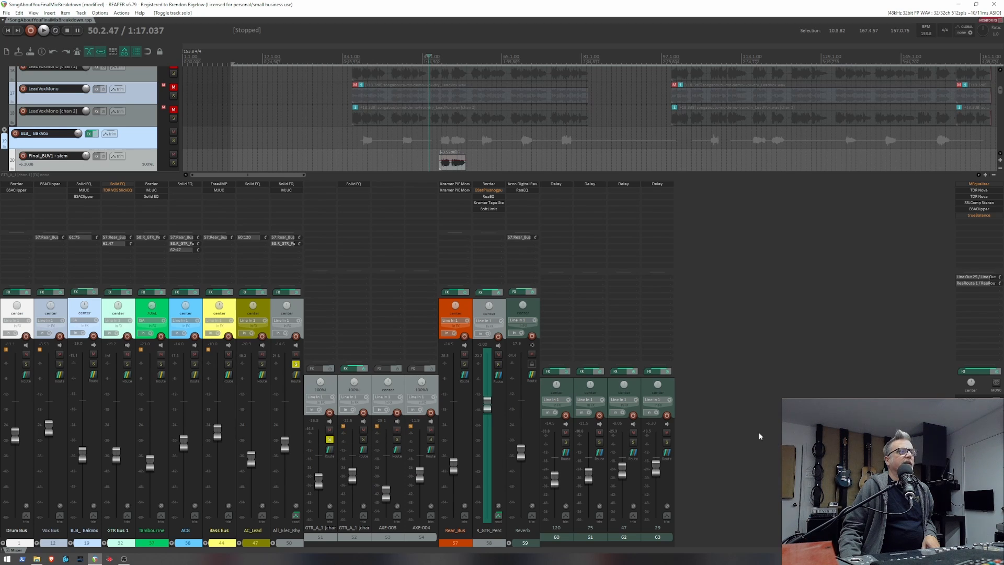
key("space")
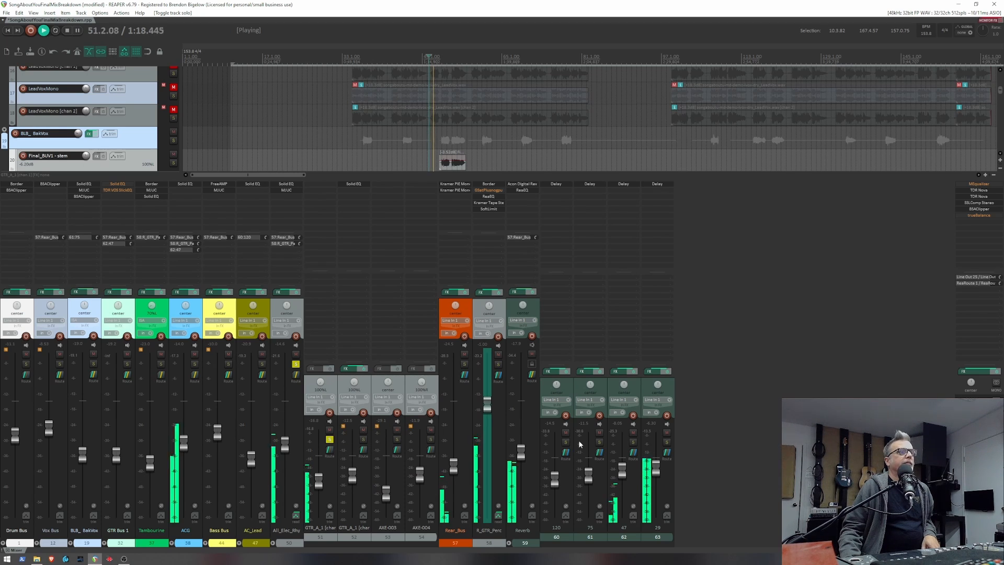
left_click(329, 440)
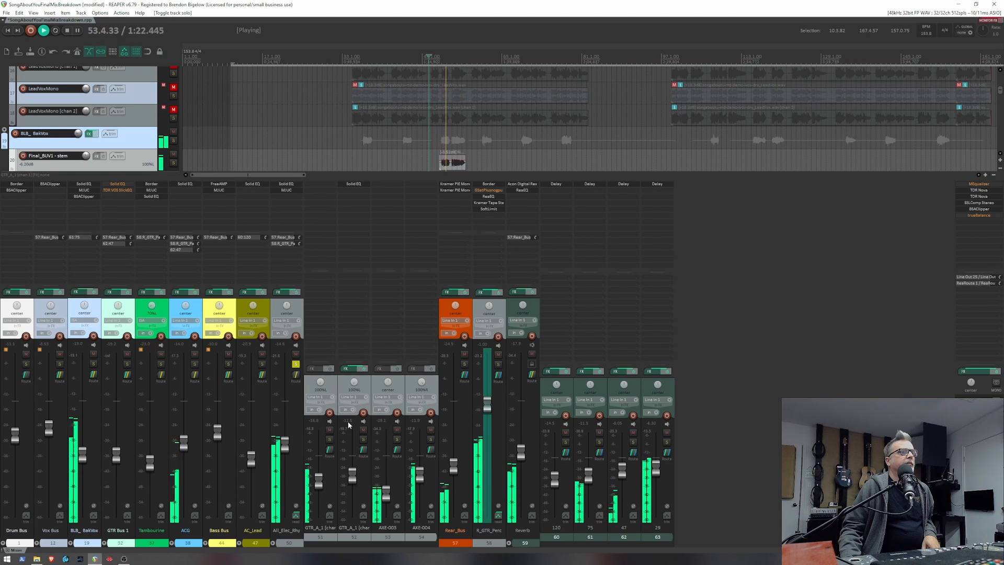
Audition the ACG bus together with All_Elec_Rhy, then clear the ACG solo and stop playback.
left_click(195, 364)
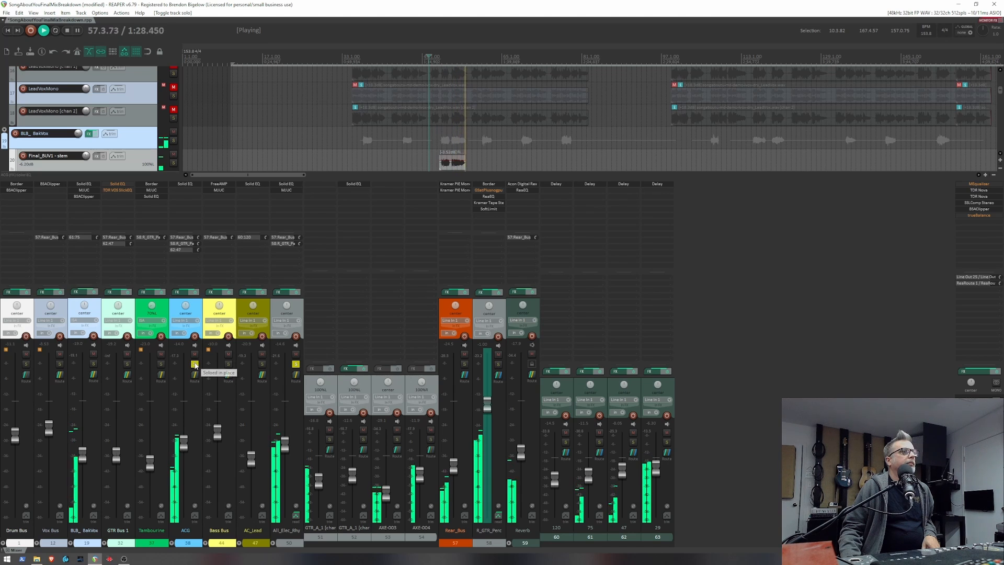
left_click(195, 364)
key("space")
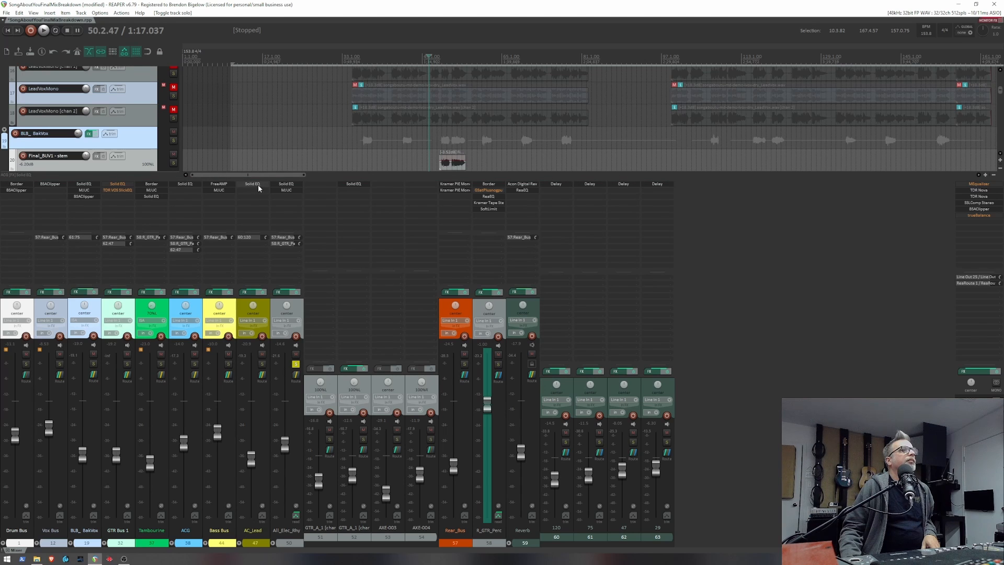
Review the Solid EQ on the second GTR_A_1 track, then bring the All_Elec_Rhy tracks into view and play them from the intro before bar 17.
left_click(353, 184)
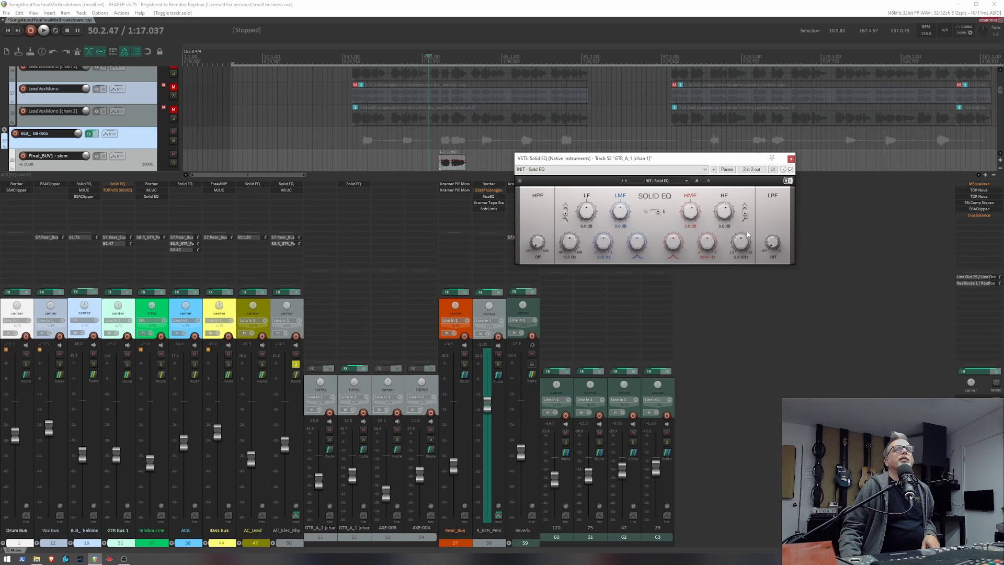
left_click(791, 159)
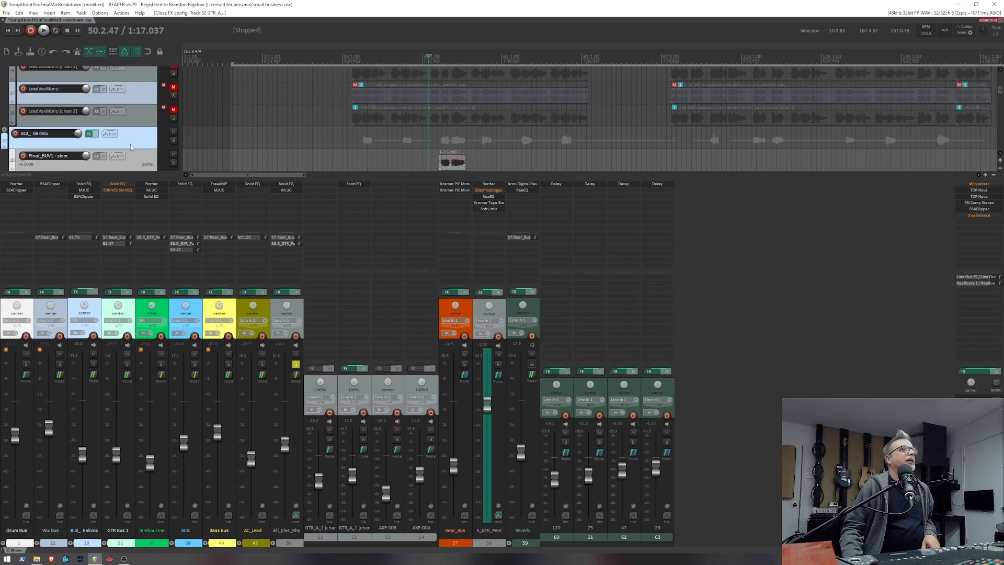
scroll(127, 143, "down", 5)
scroll(128, 147, "down", 15)
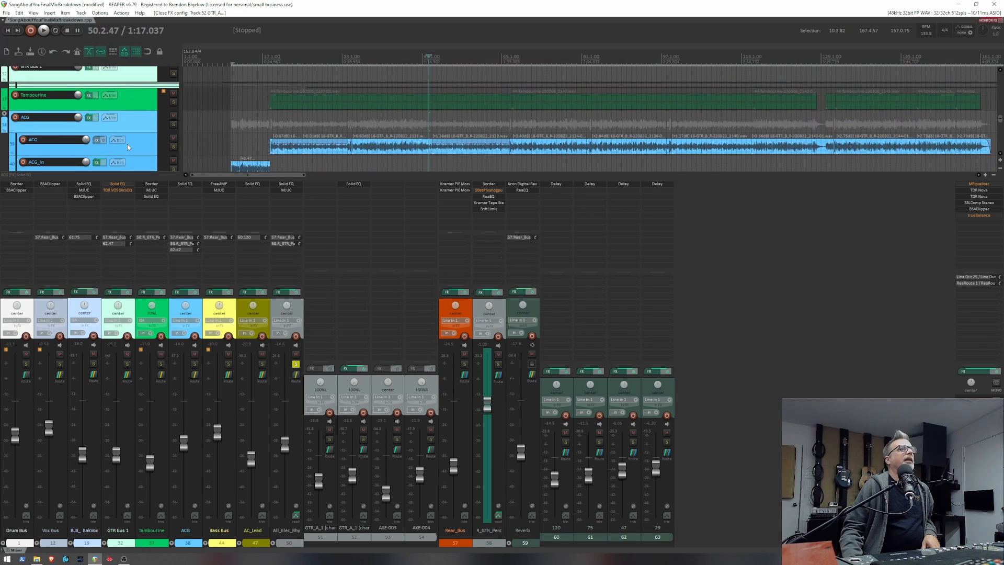
scroll(127, 145, "down", 3)
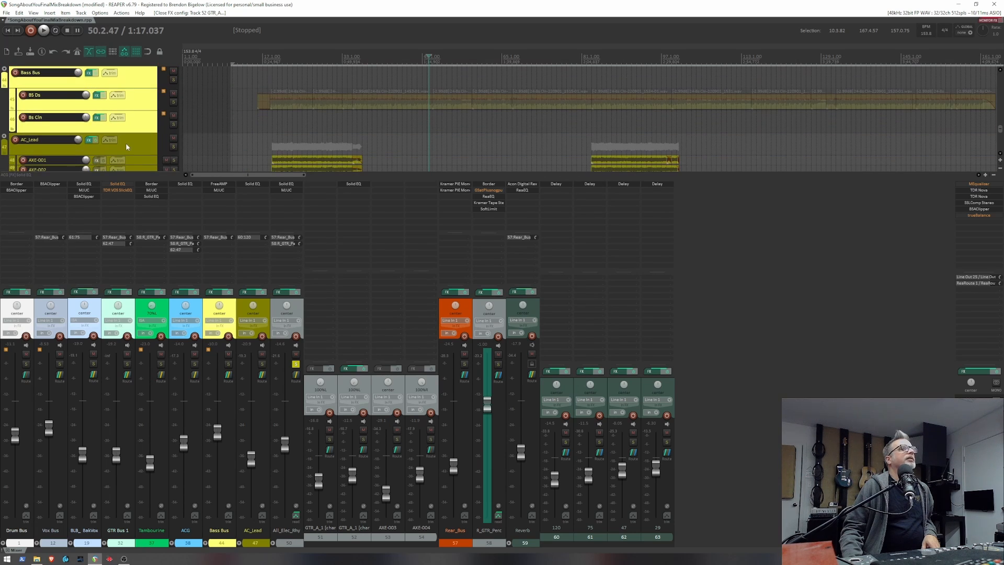
scroll(126, 145, "up", 3)
scroll(126, 146, "down", 3)
scroll(126, 146, "down", 2)
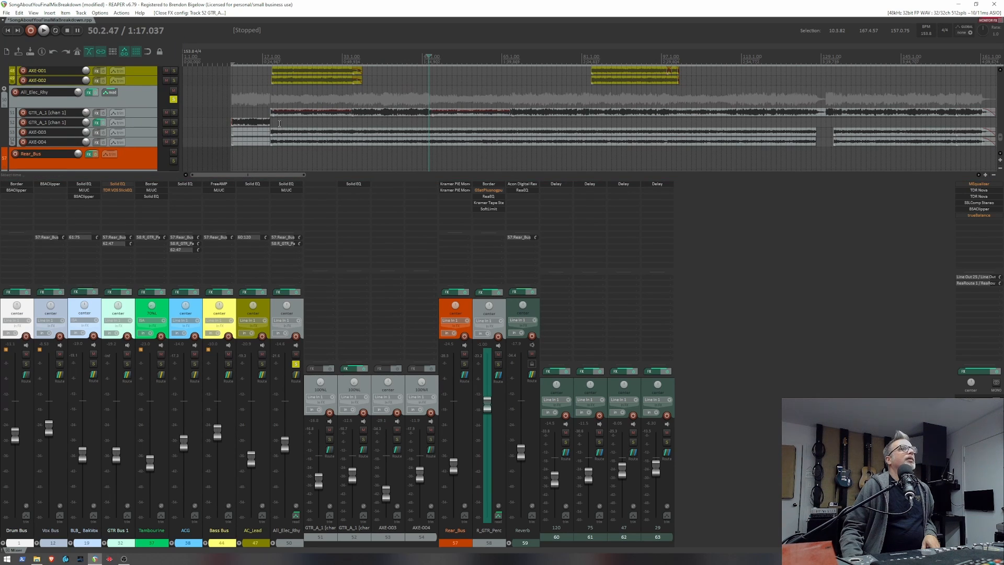
left_click(240, 98)
key("space")
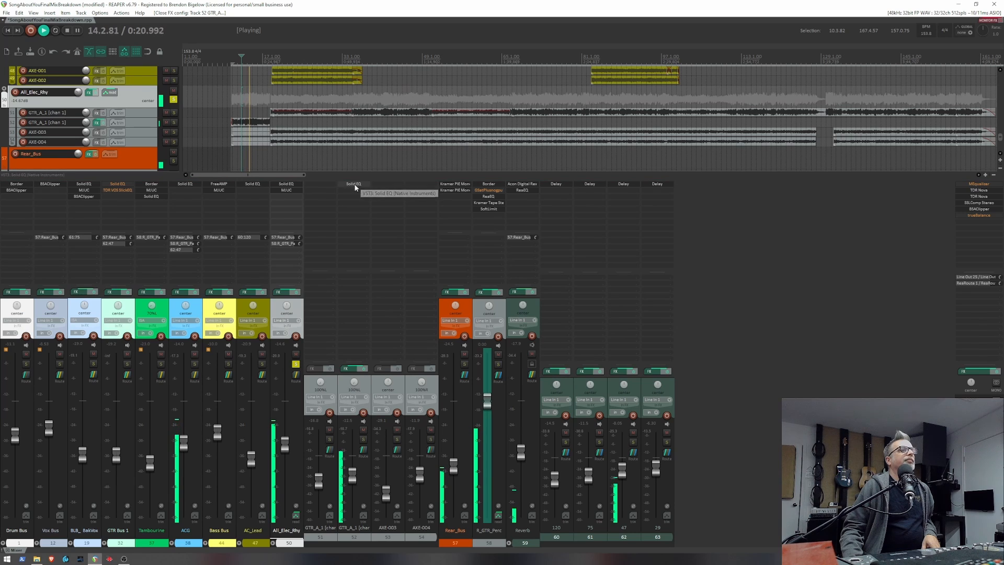
Stop playback, move the play position to bar 20 and audition the soloed All_Elec_Rhy group from there.
key("space")
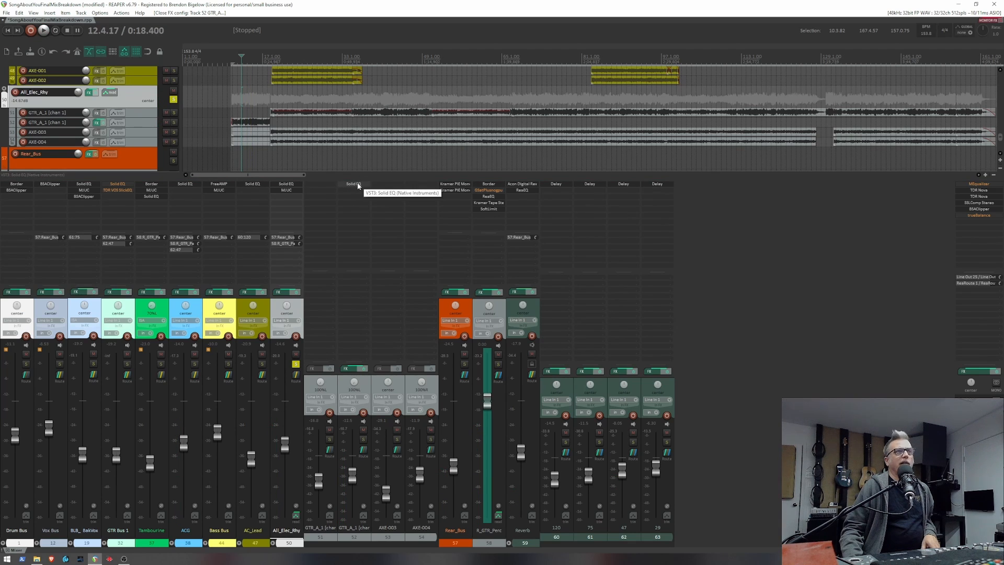
left_click(357, 186)
left_click(354, 187)
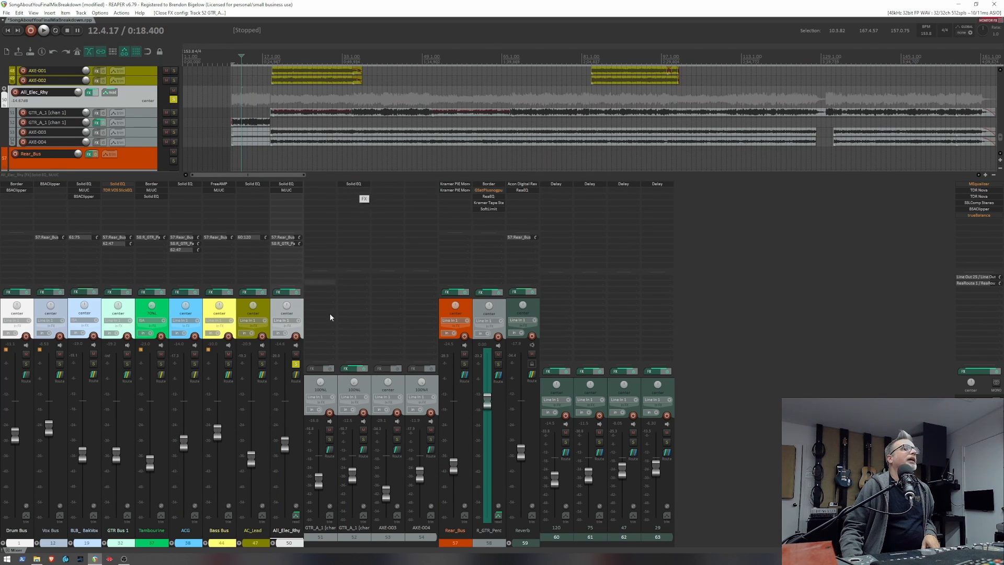
left_click(279, 123)
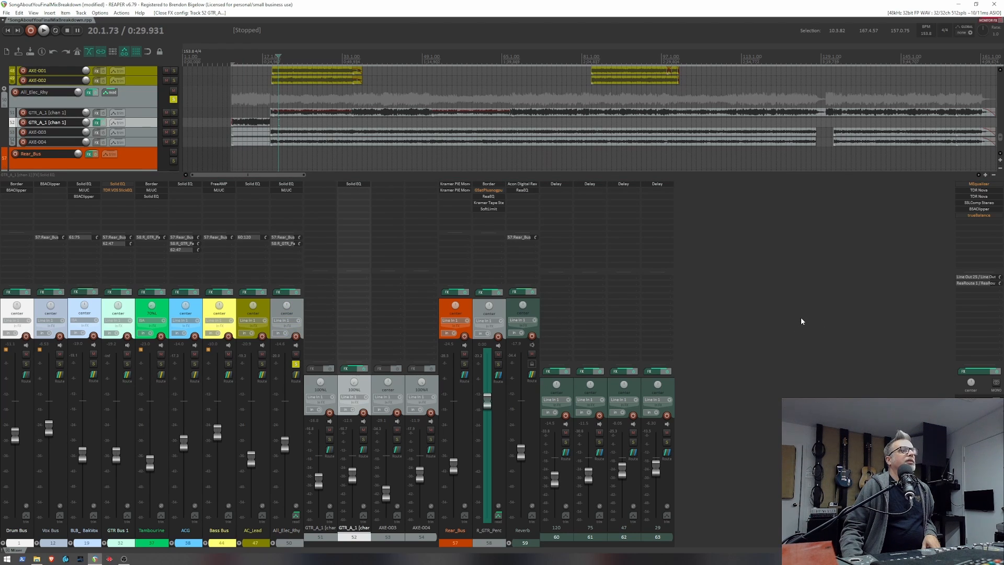
key("space")
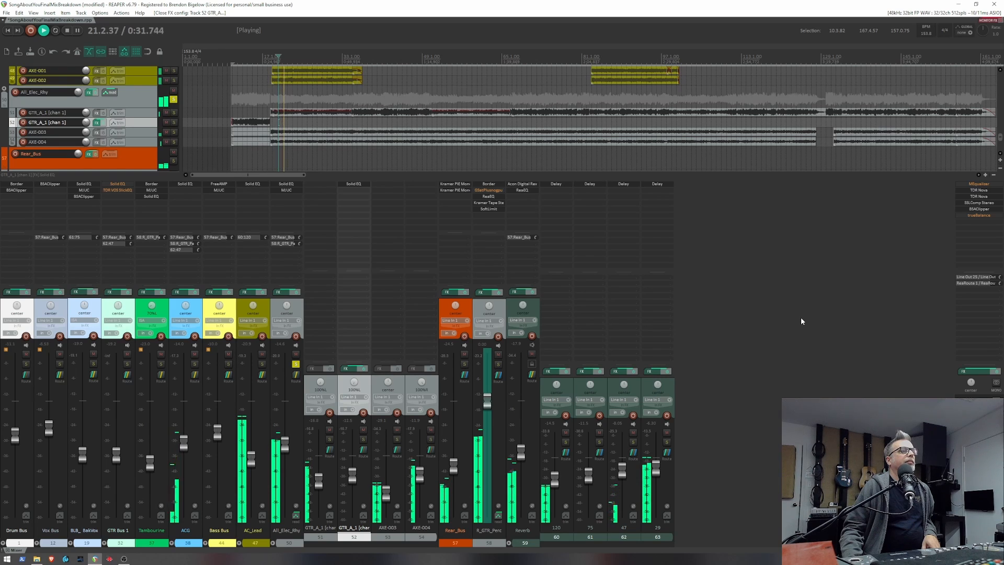
key("space")
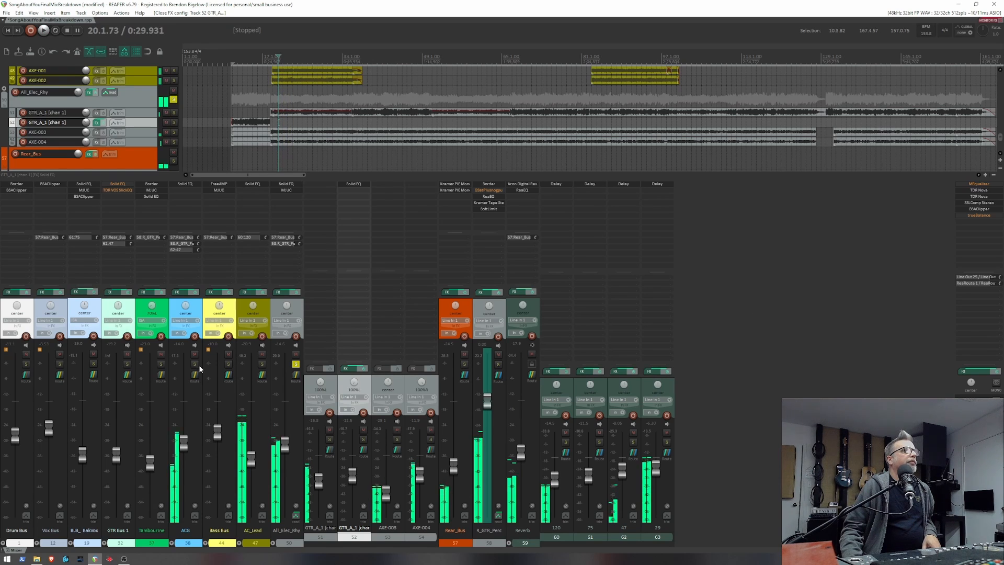
Solo ACG together with All_Elec_Rhy and compare their playback from bar 20 with the Reverb bus unmuted and muted.
left_click(194, 365)
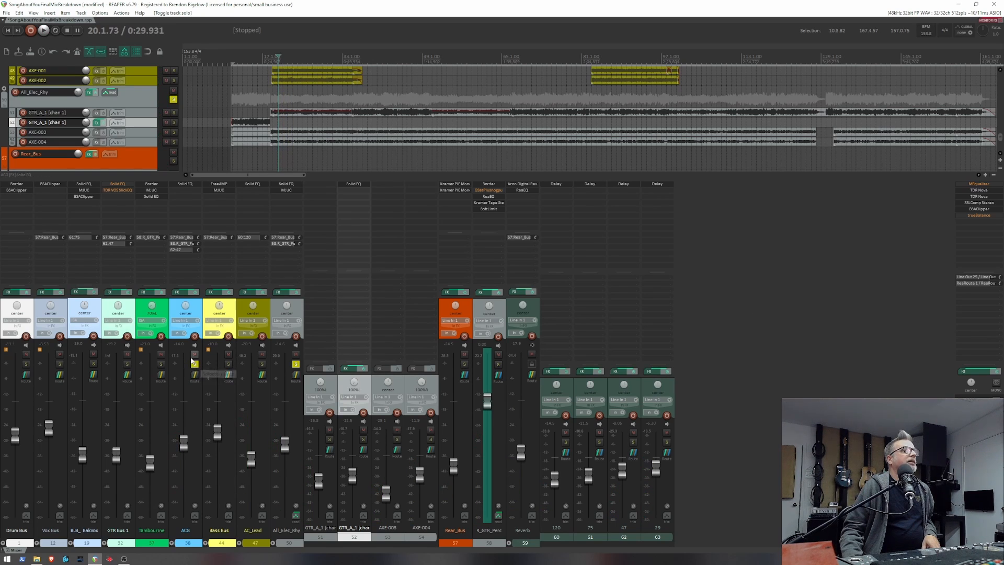
key("space")
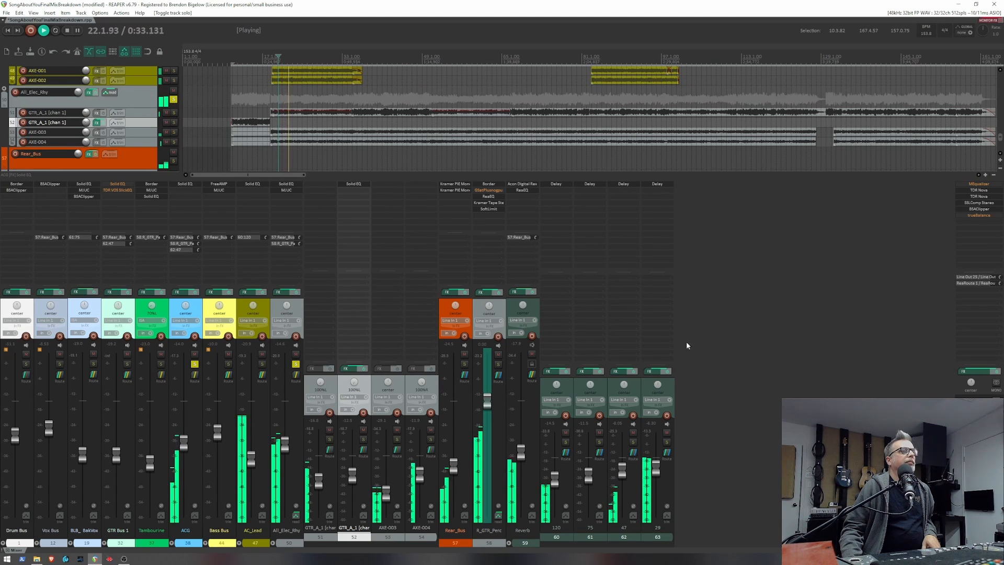
left_click(533, 354)
key("space")
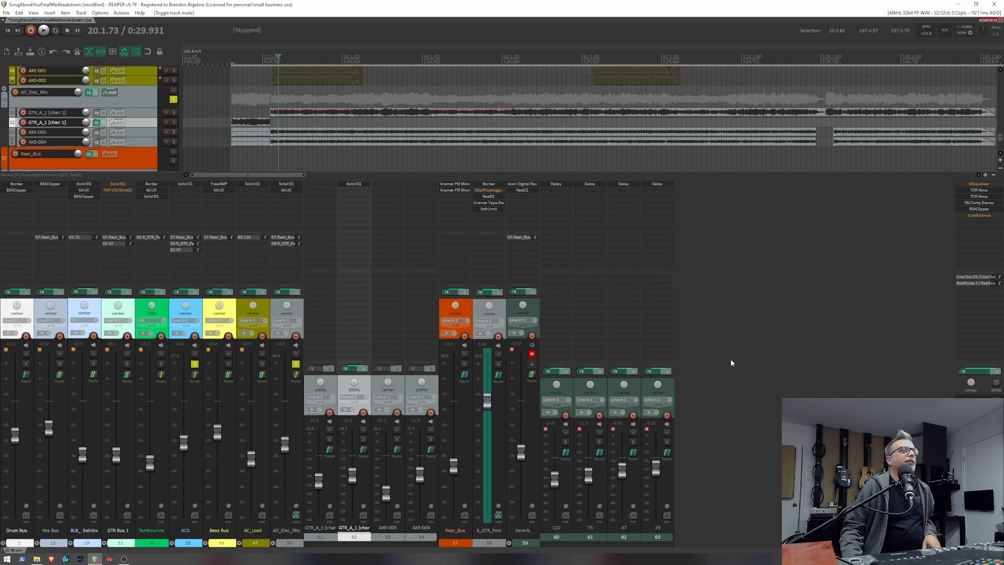
key("space")
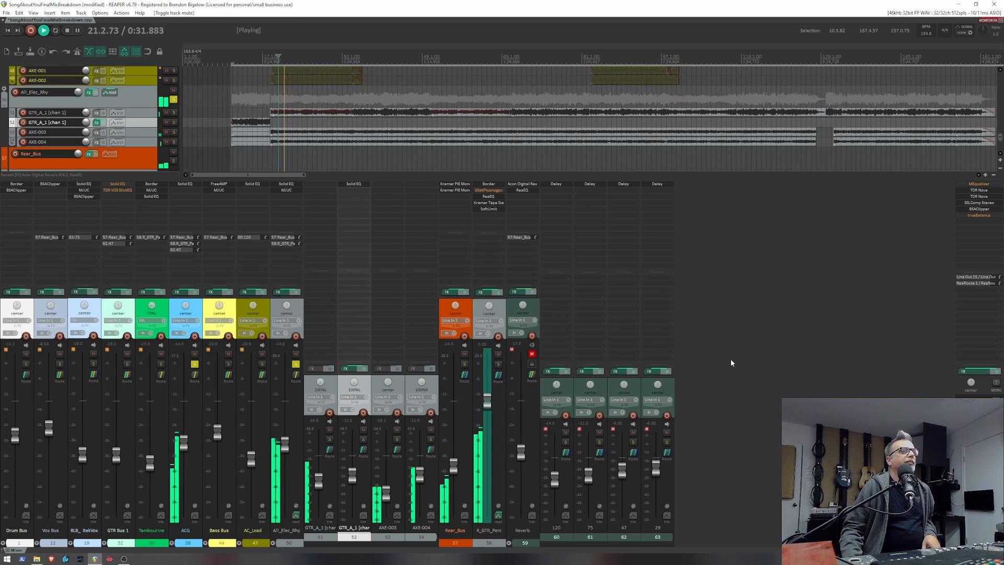
key("space")
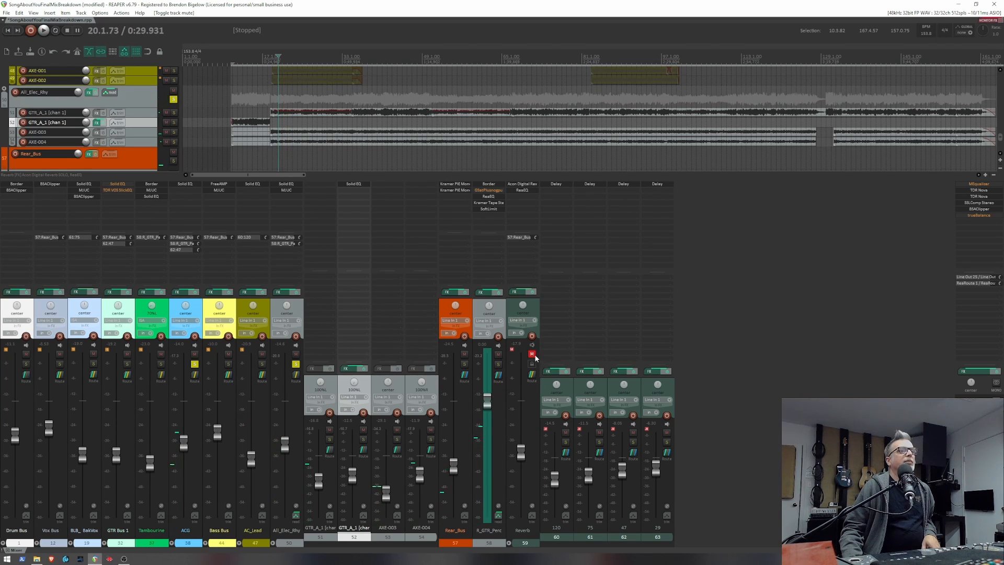
left_click(532, 354)
key("space")
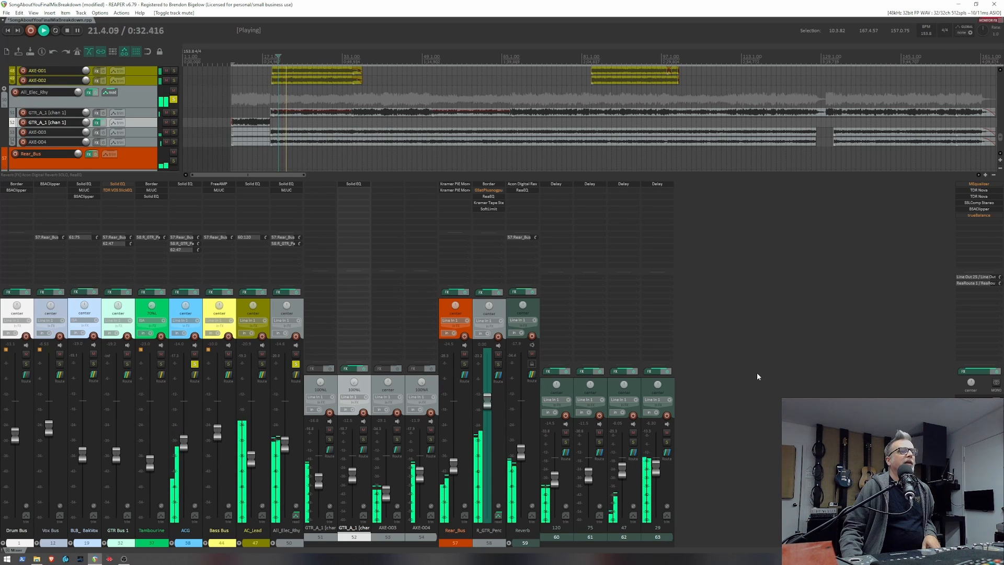
key("space")
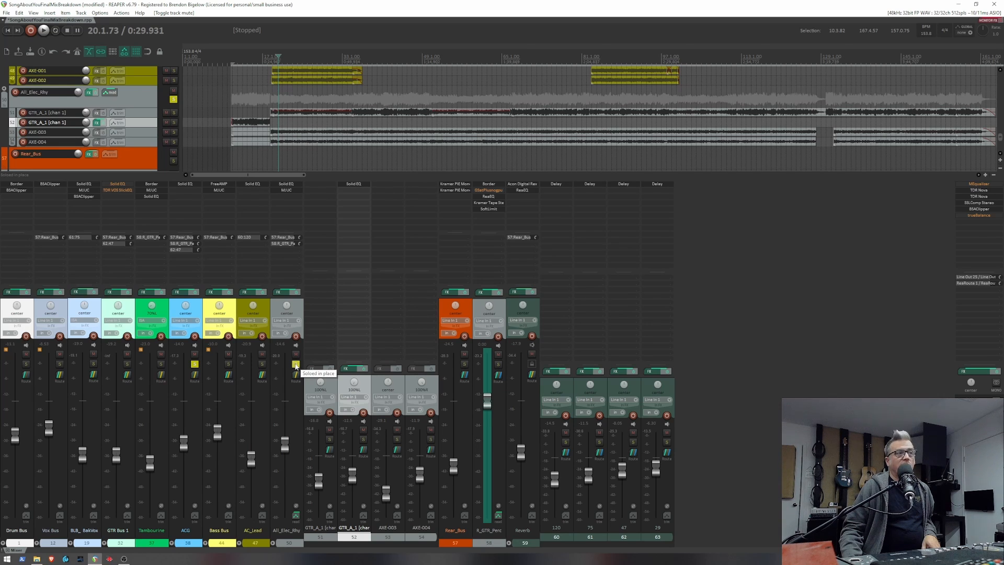
Clear the solos on All_Elec_Rhy and ACG, and hide All_Elec_Rhy's child tracks in the mixer.
left_click(296, 364)
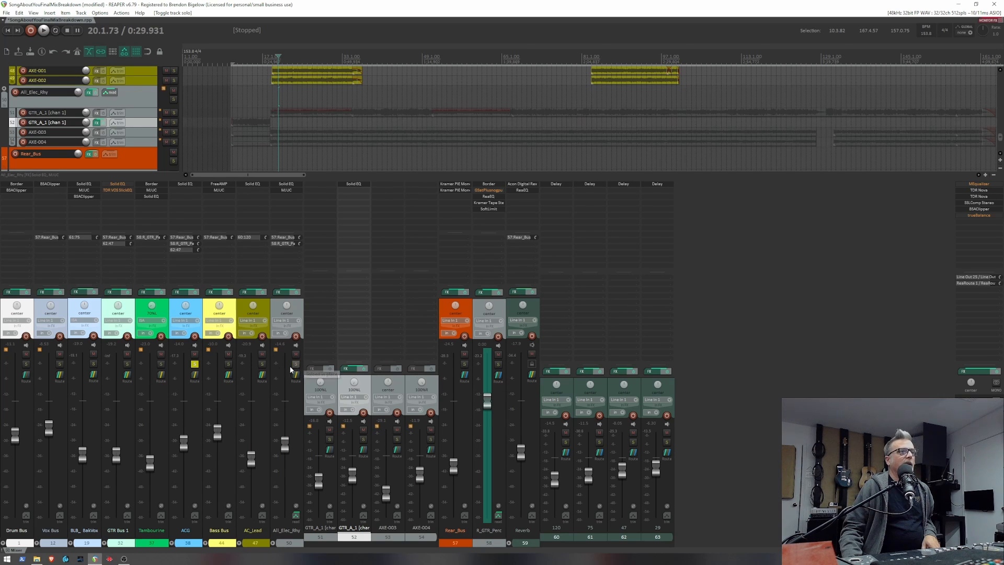
left_click(195, 365)
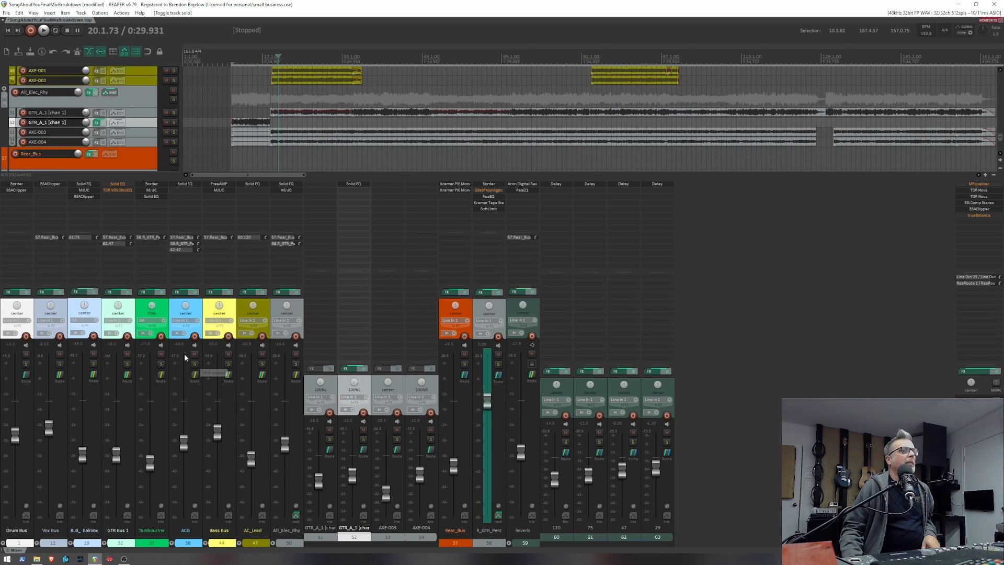
left_click(273, 543)
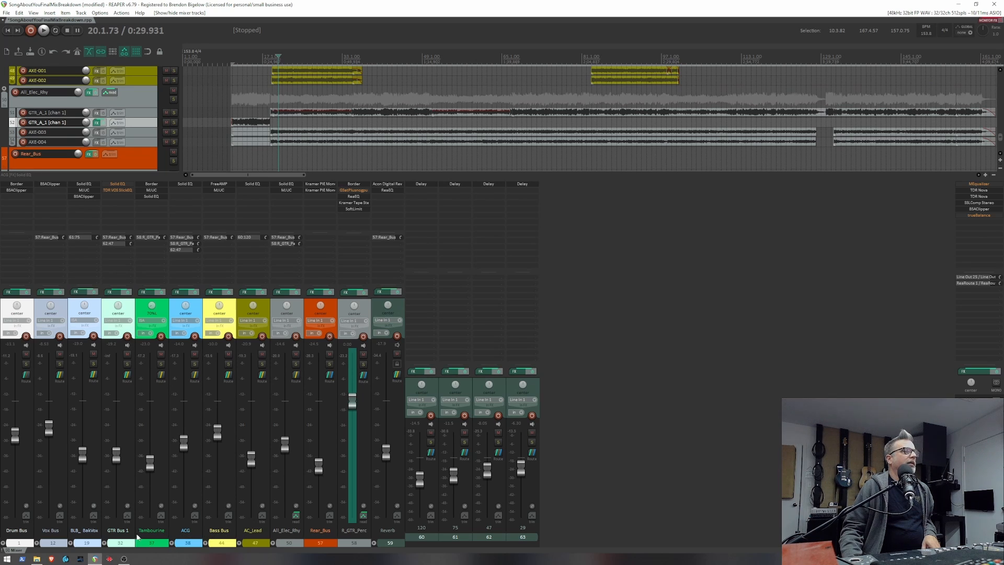
Solo Tambourine, audition it from bar 20, mute the Reverb bus to hear it dry and stop playback.
left_click(161, 365)
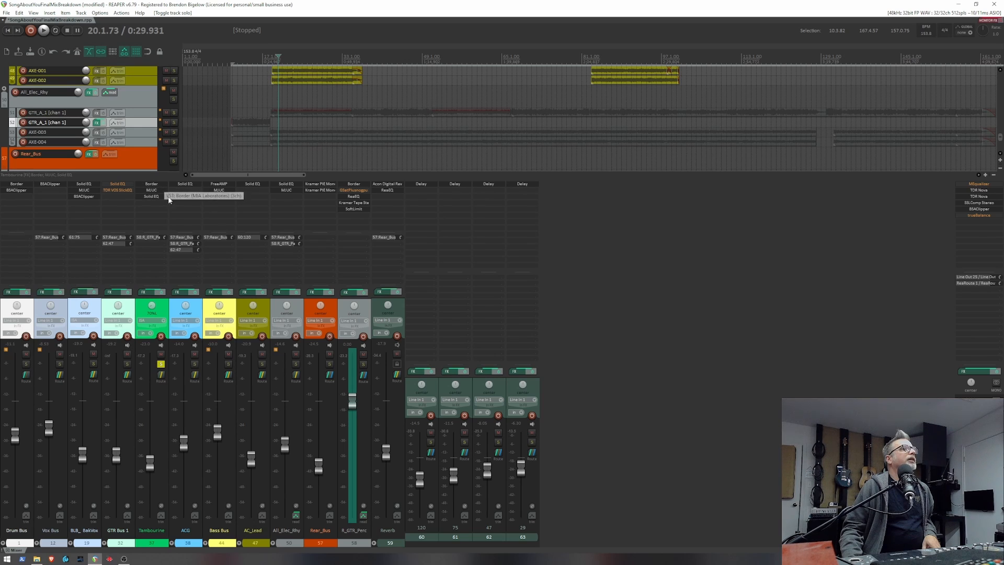
key("space")
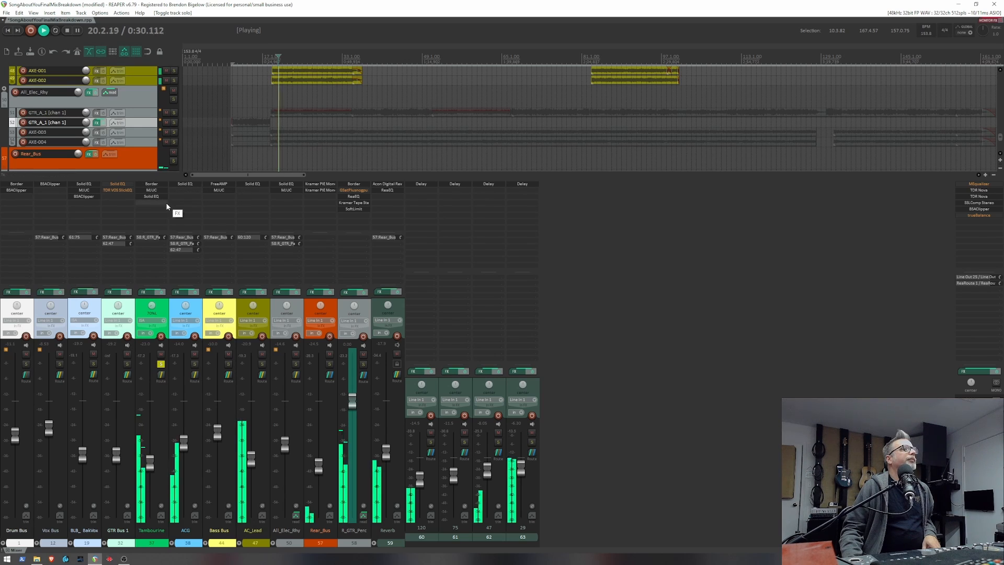
left_click(161, 365)
left_click(161, 365)
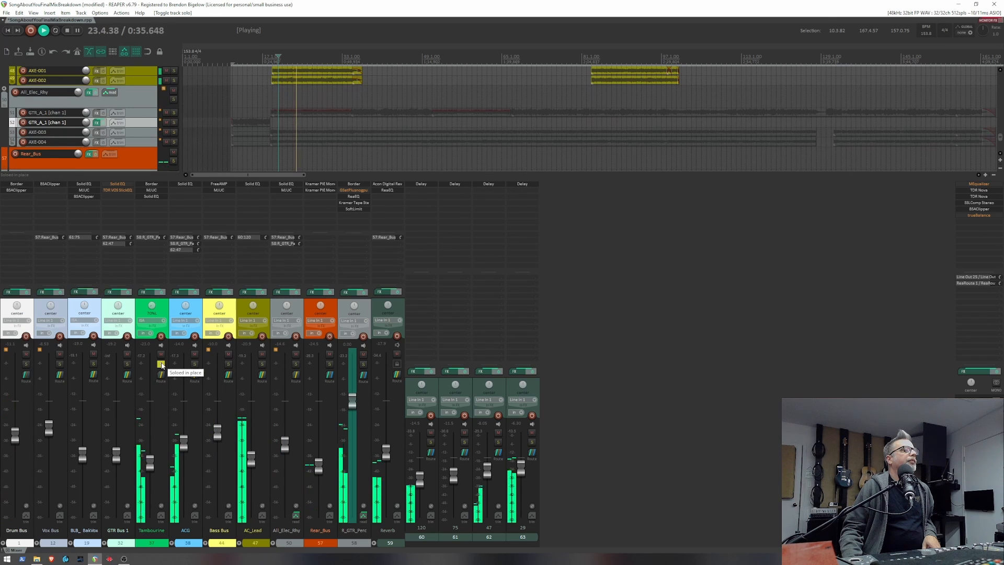
left_click(396, 355)
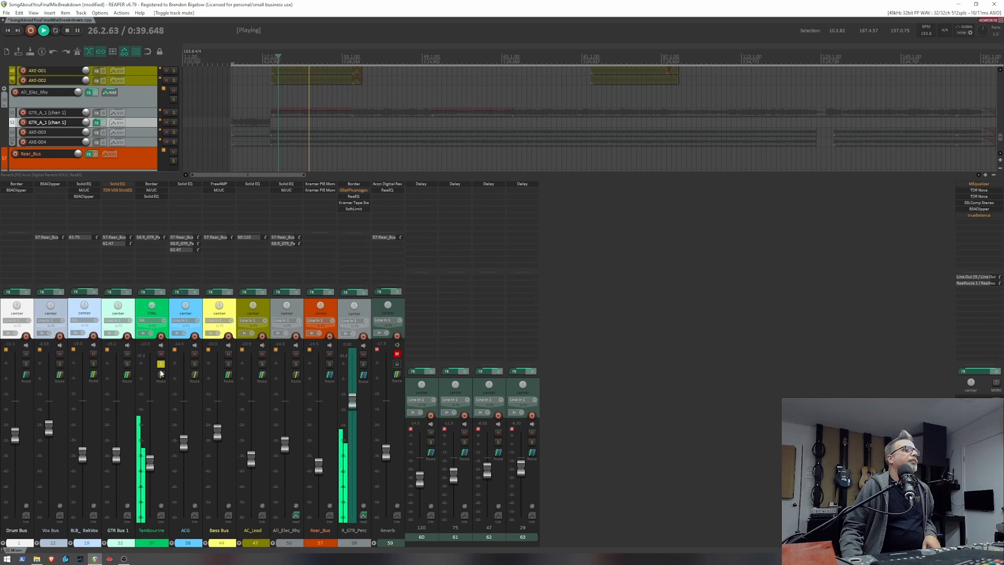
key("space")
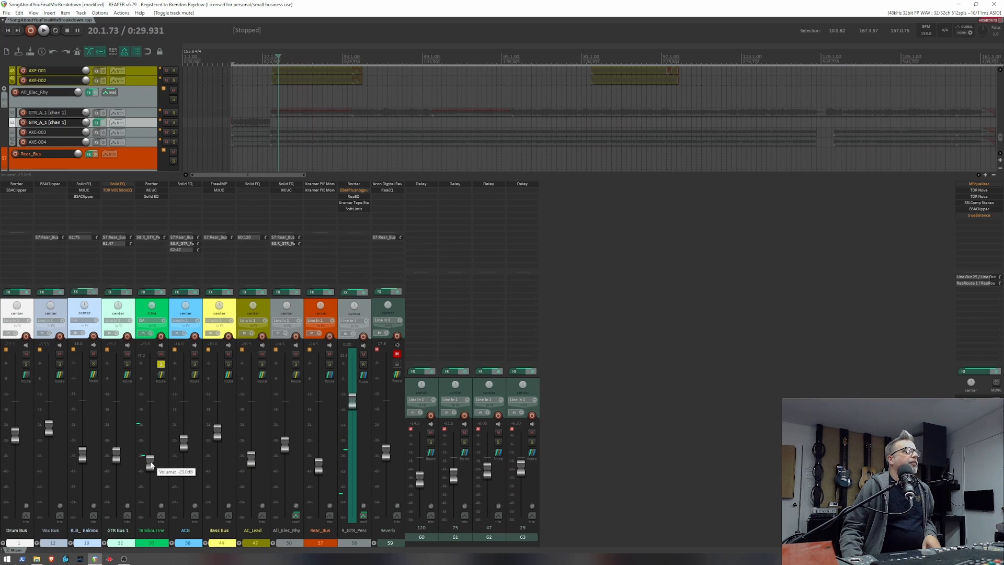
Reset the Tambourine volume to 0 dB, pull it down partway during playback, clear its peak indicator and stop.
double_click(150, 462)
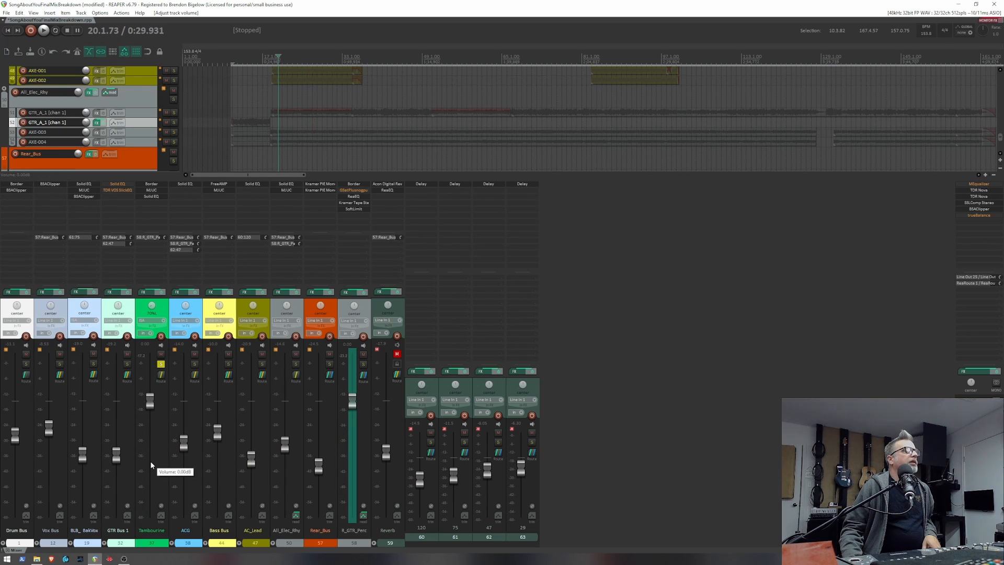
key("space")
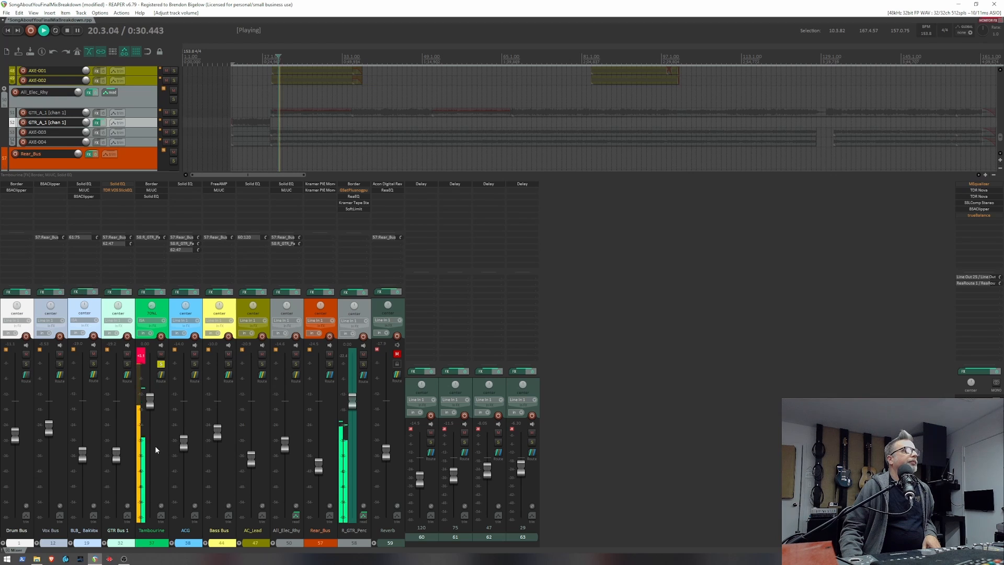
left_click_drag(152, 406, 151, 431)
key("space")
key("space")
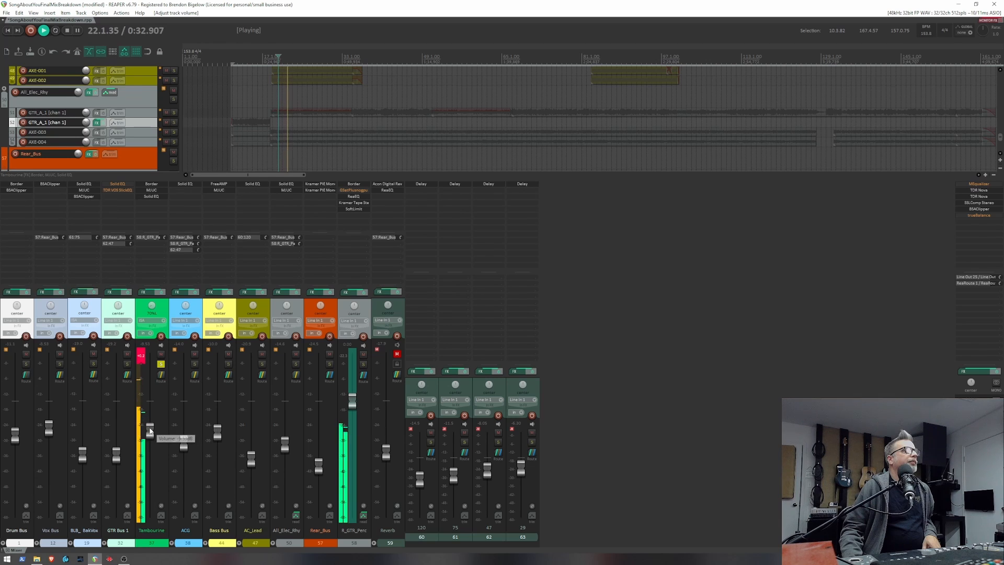
left_click(140, 355)
key("space")
Review Tambourine's Border filter and MJUC compressor, playing the track to watch the compression, and move MJUC clear of the master effects.
left_click(155, 184)
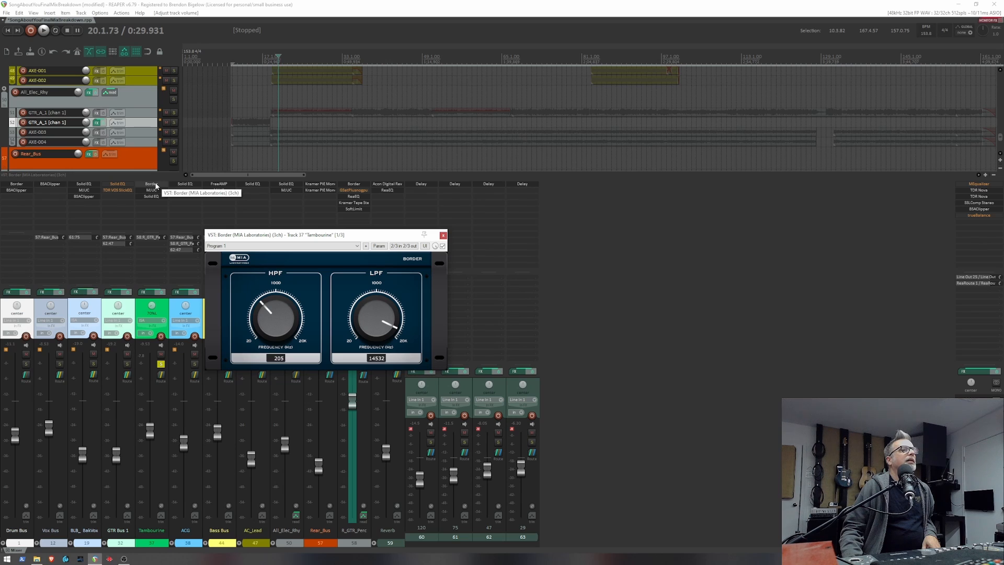
left_click(156, 185)
left_click(151, 191)
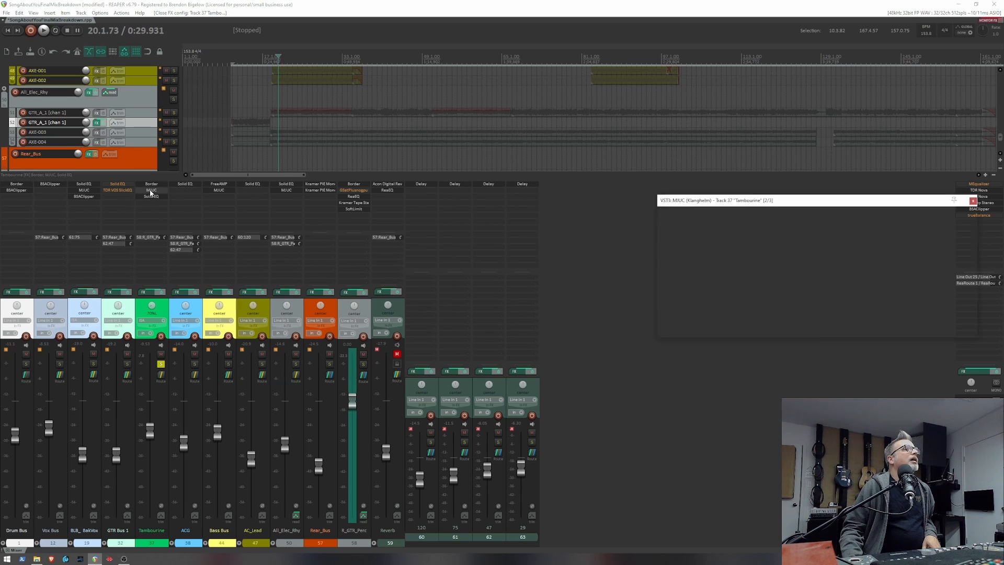
key("space")
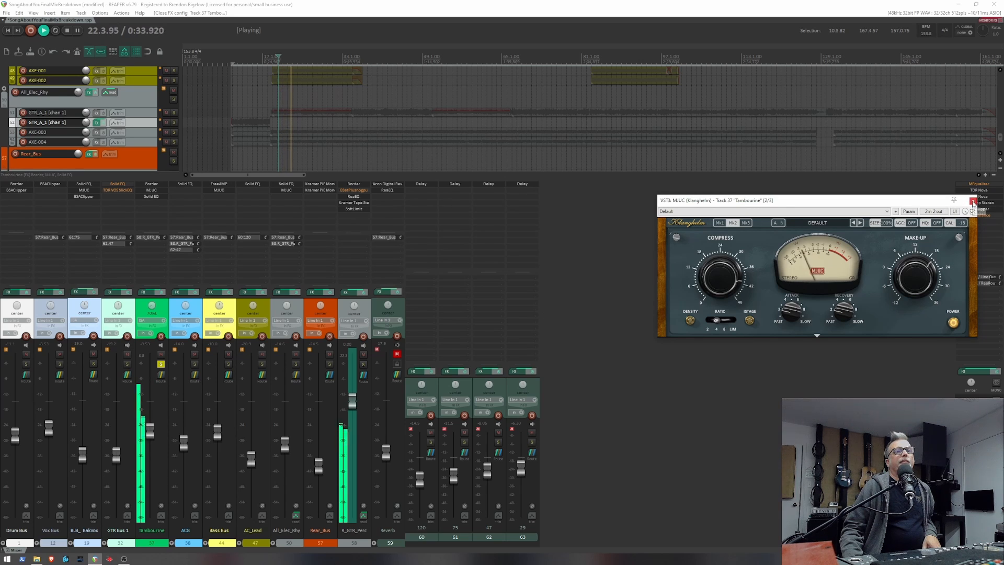
key("space")
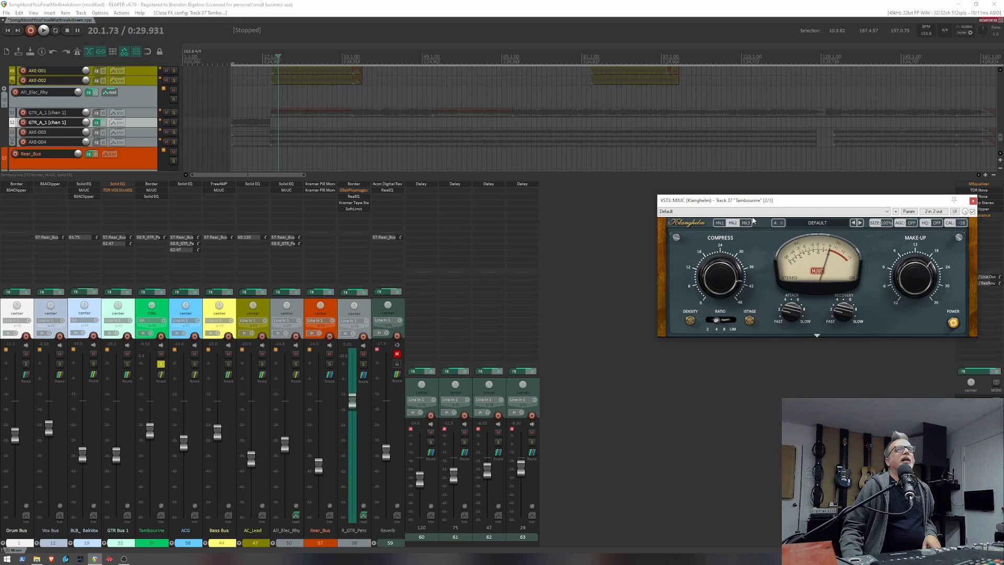
left_click_drag(803, 201, 707, 217)
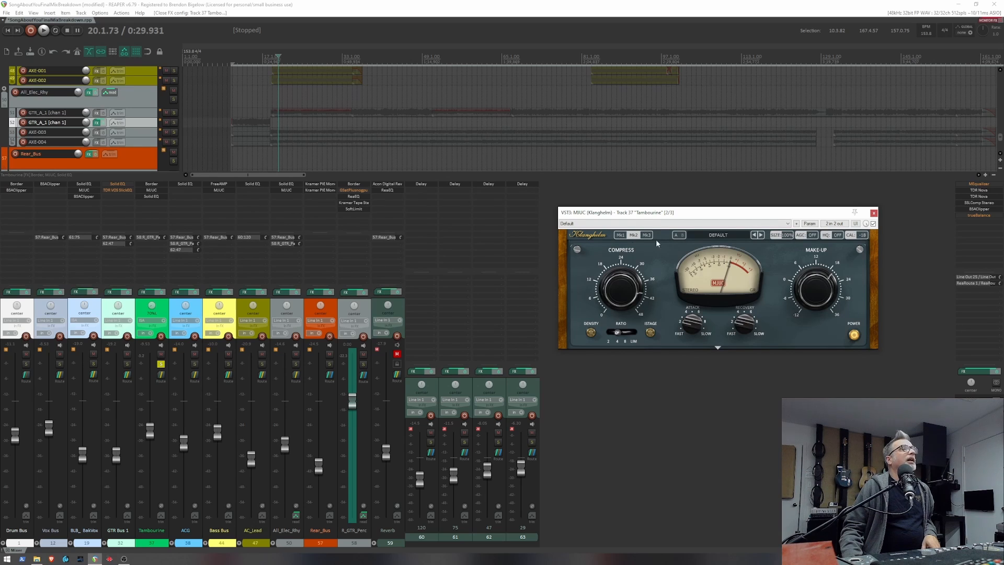
Examine the Border HPF and LPF settings and the Solid EQ bands on Tambourine, closing each plugin after viewing.
left_click(156, 185)
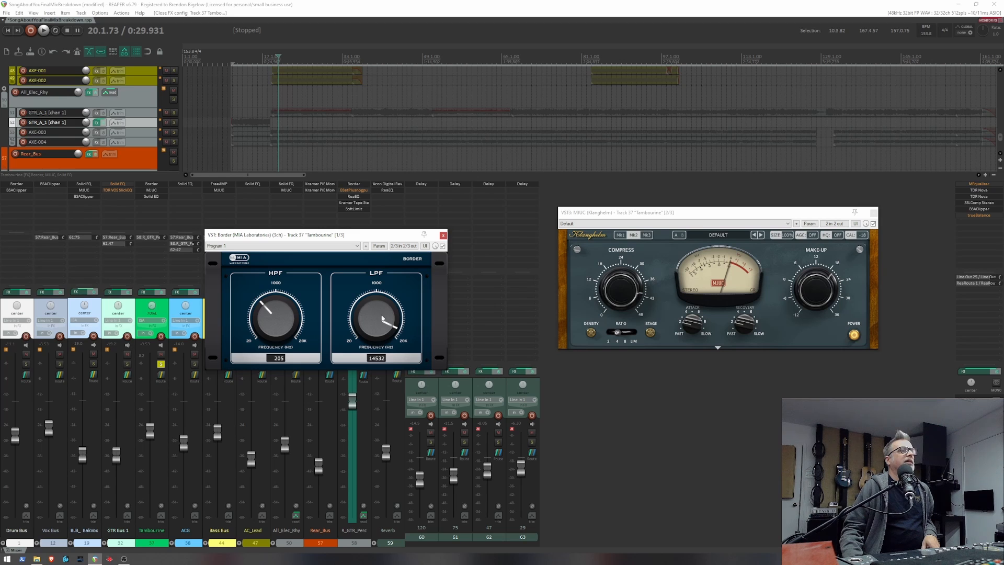
left_click(443, 235)
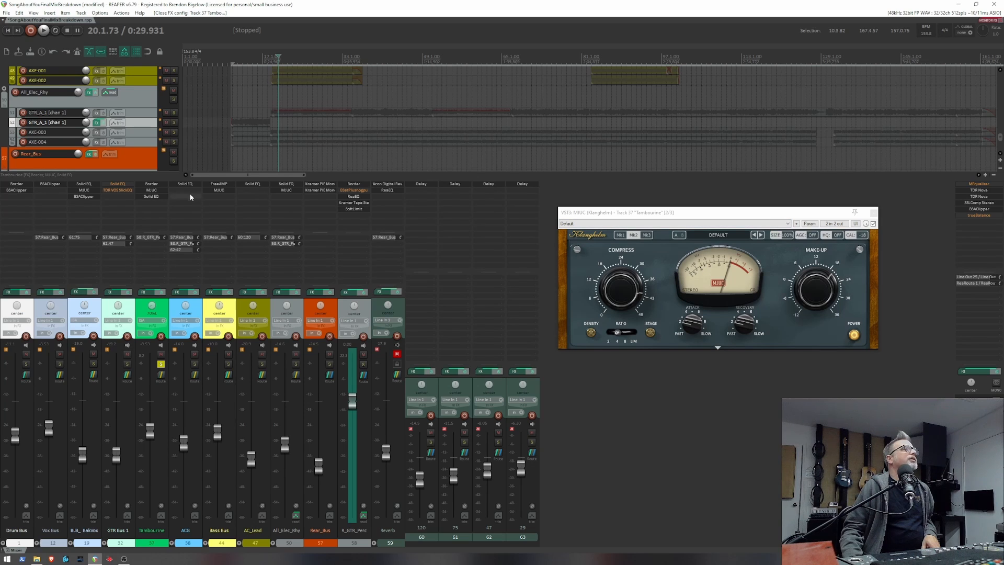
left_click(151, 197)
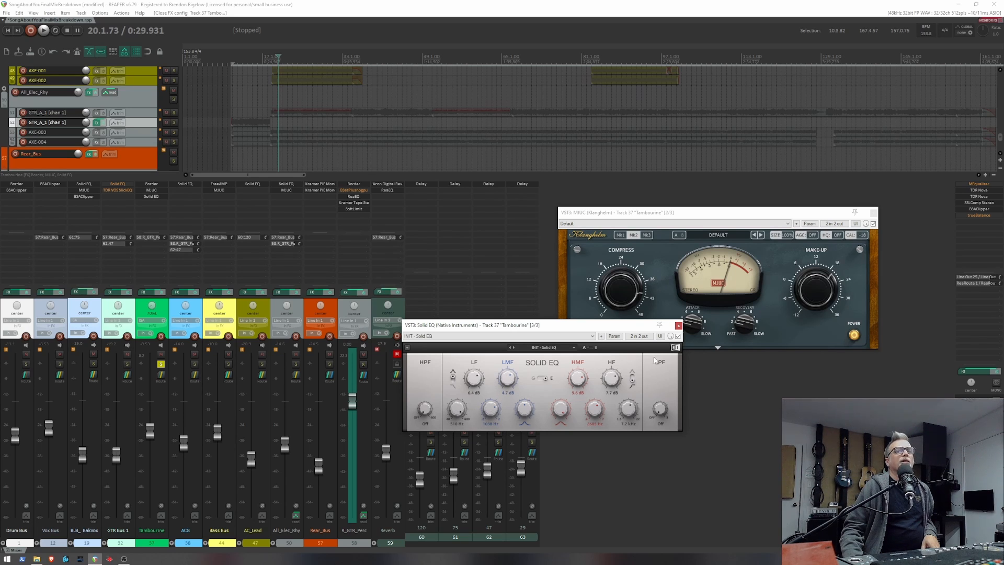
left_click(679, 326)
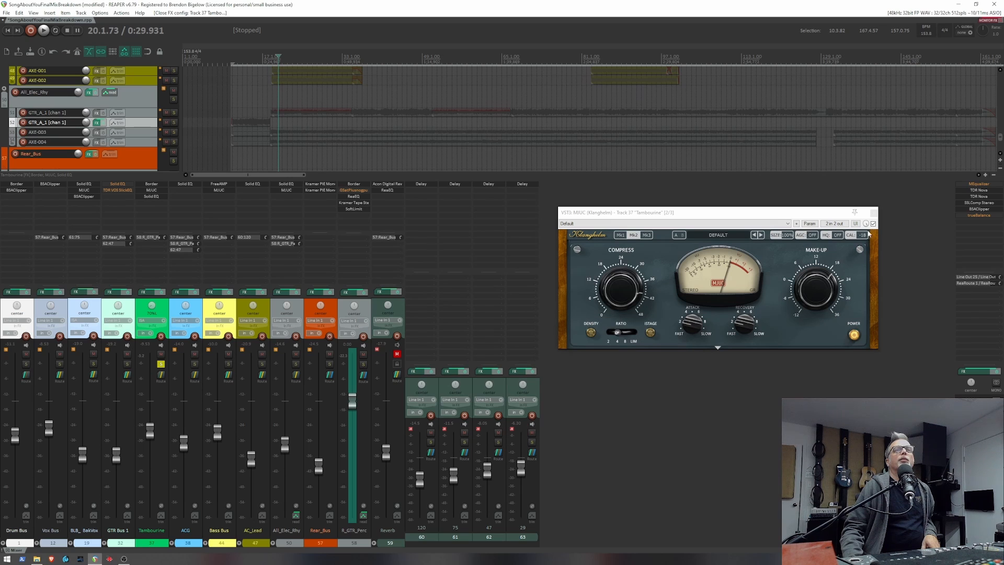
Play the soloed Tambourine, close MJUC, lower the track volume to about -22 dB and restart playback from bar 20.
key("space")
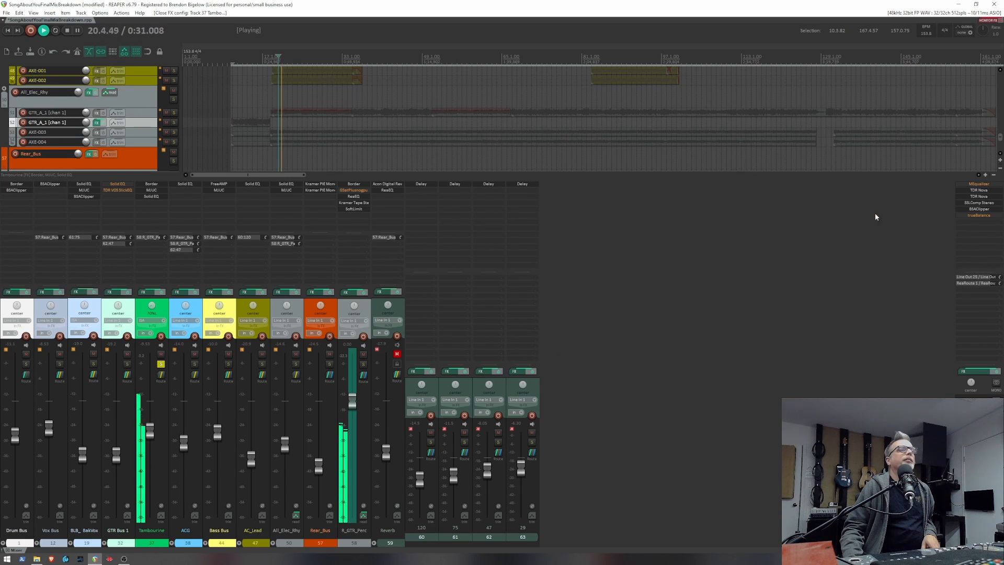
left_click(874, 213)
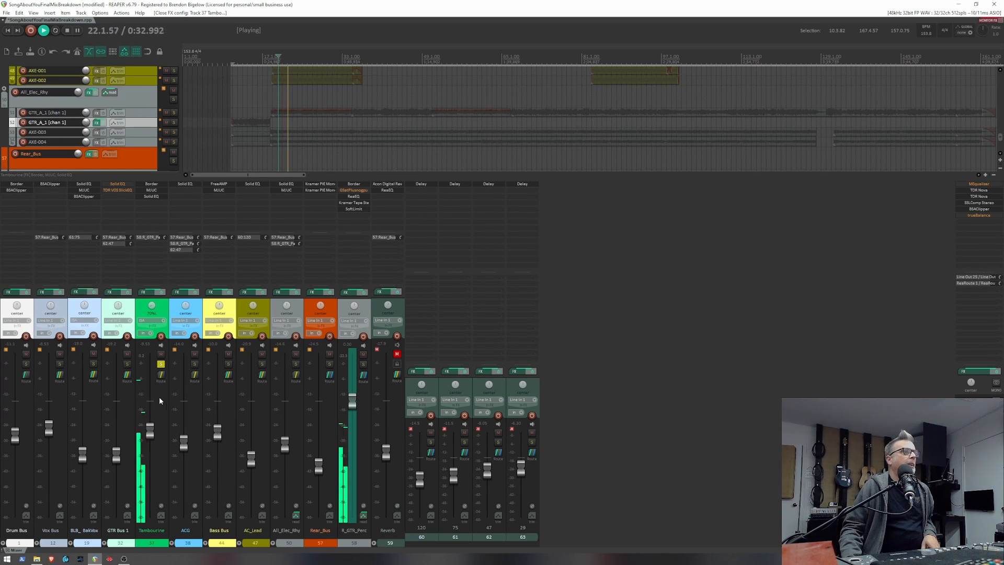
left_click_drag(145, 441, 151, 460)
key("space")
key("space")
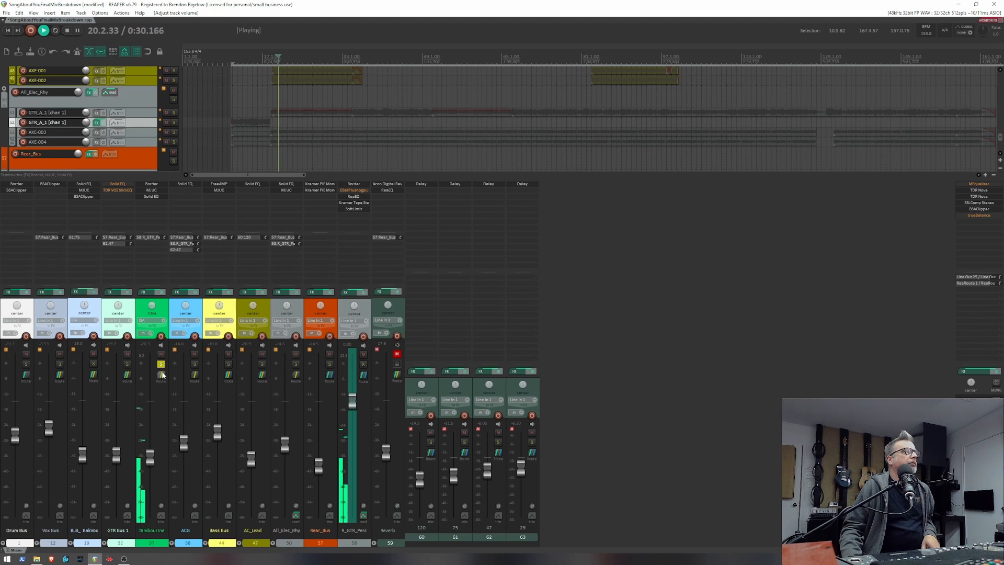
Unsolo the Tambourine and unmute the Reverb while the mix plays, then stop playback.
left_click(161, 364)
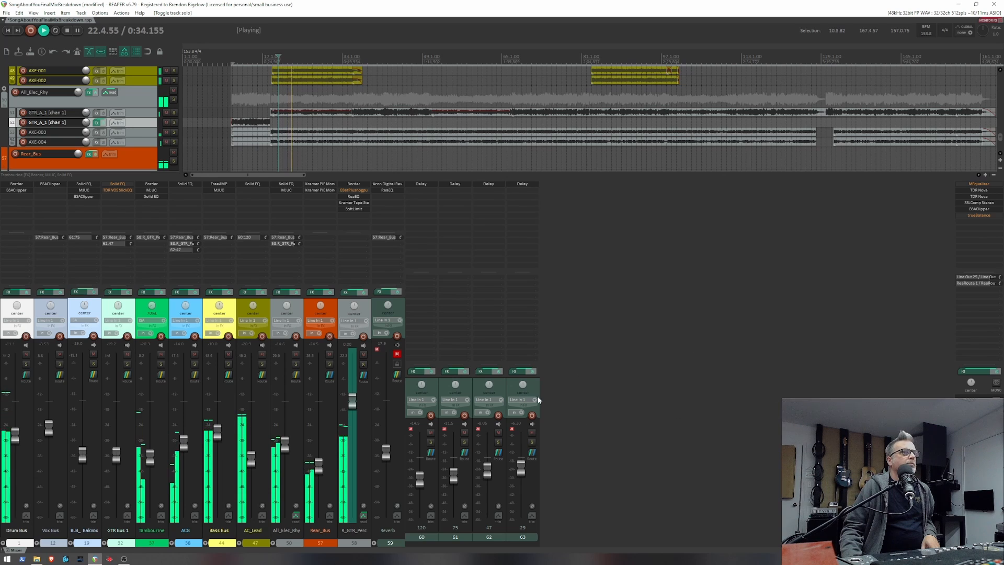
left_click(397, 353)
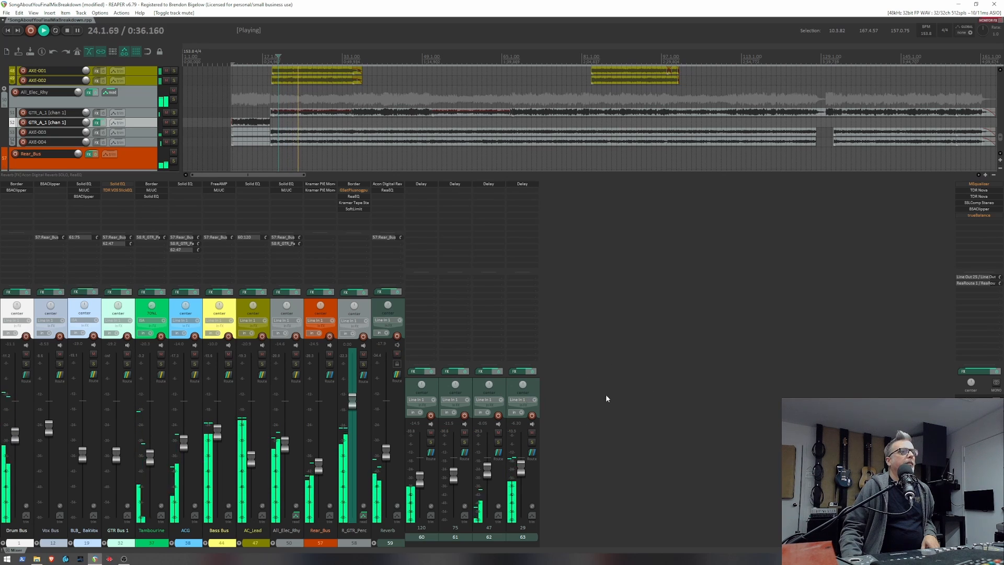
key("space")
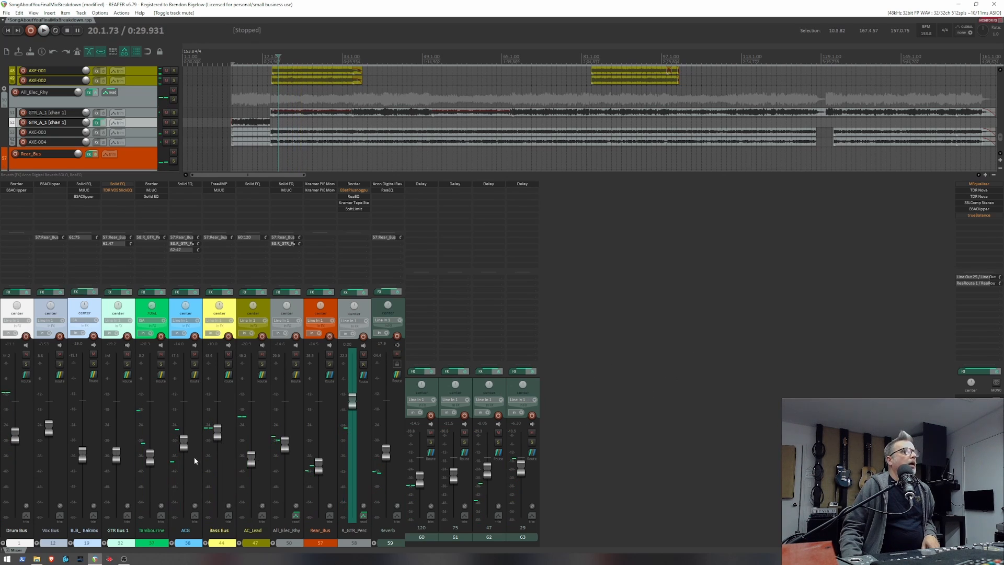
Expand the Bass Bus to show BS Ds and Bs Cln, solo the bus during playback and stop.
left_click(205, 543)
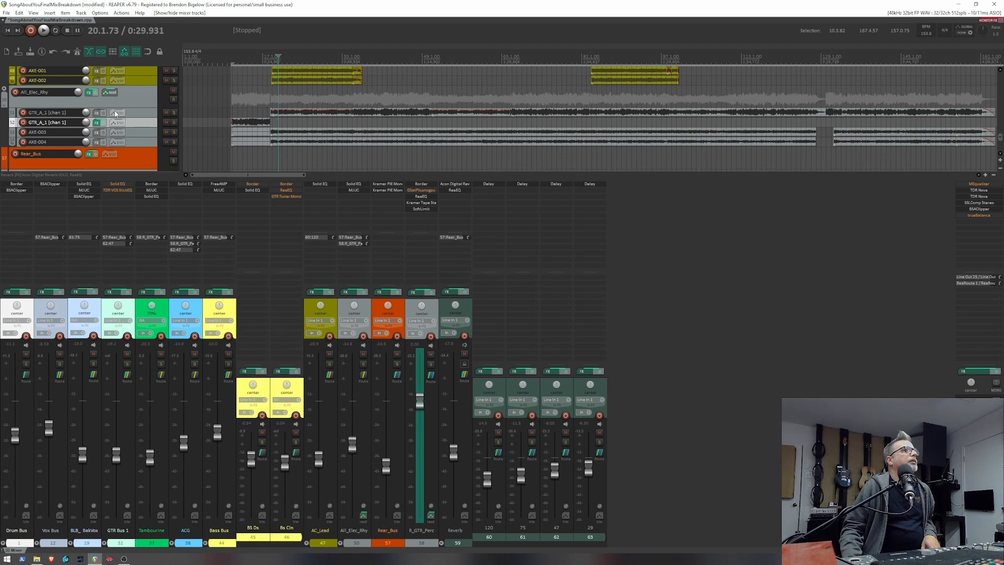
scroll(116, 114, "up", 4)
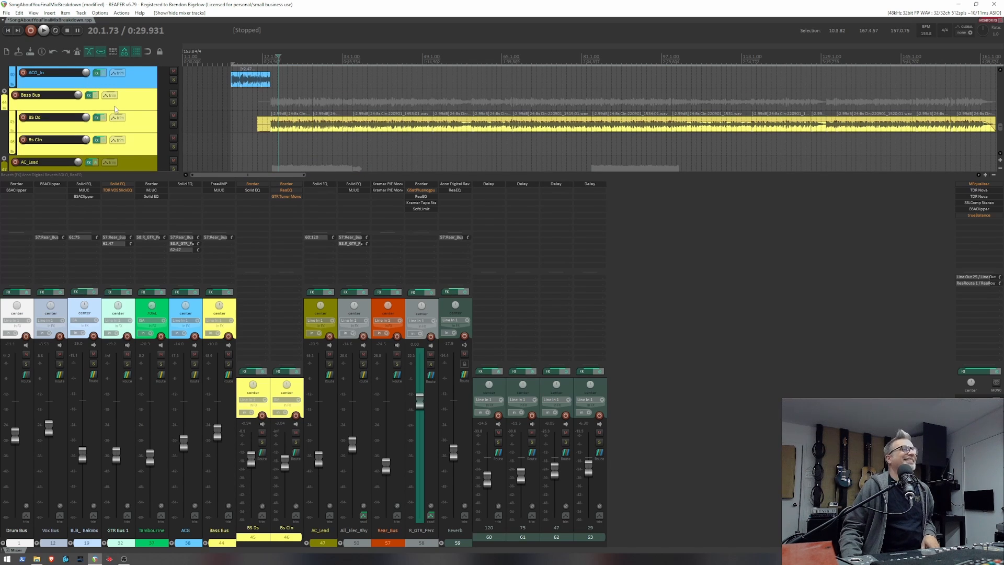
key("space")
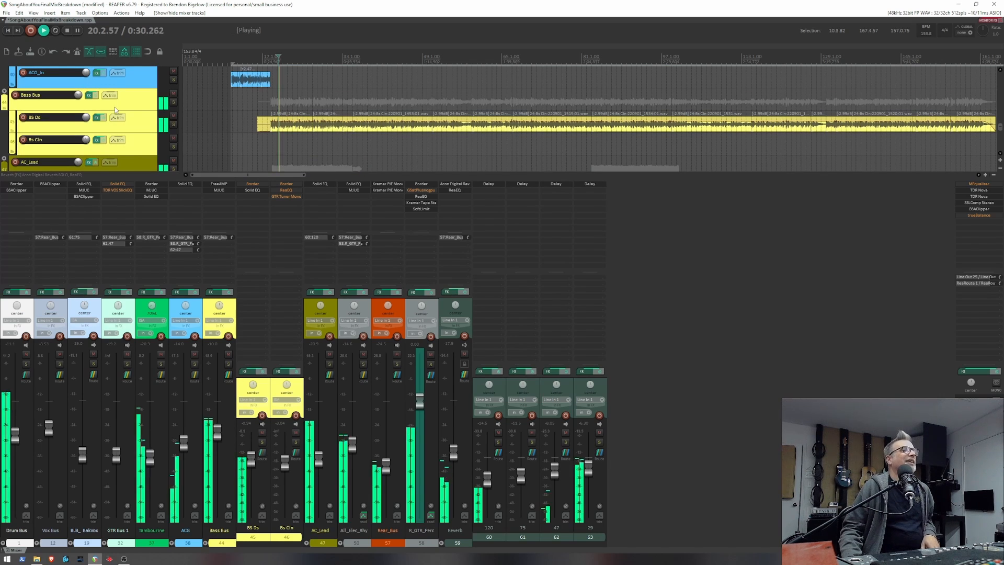
left_click(228, 363)
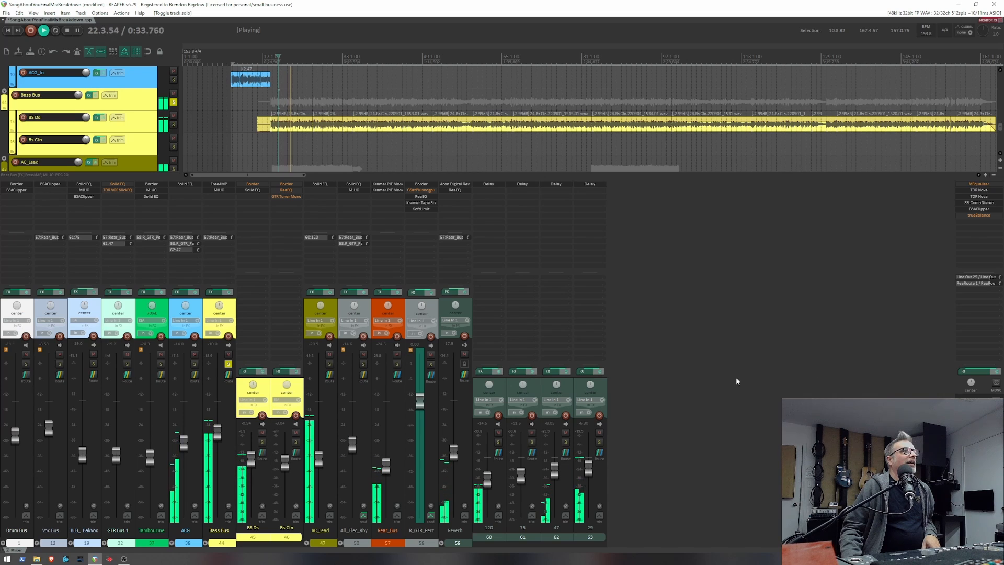
key("space")
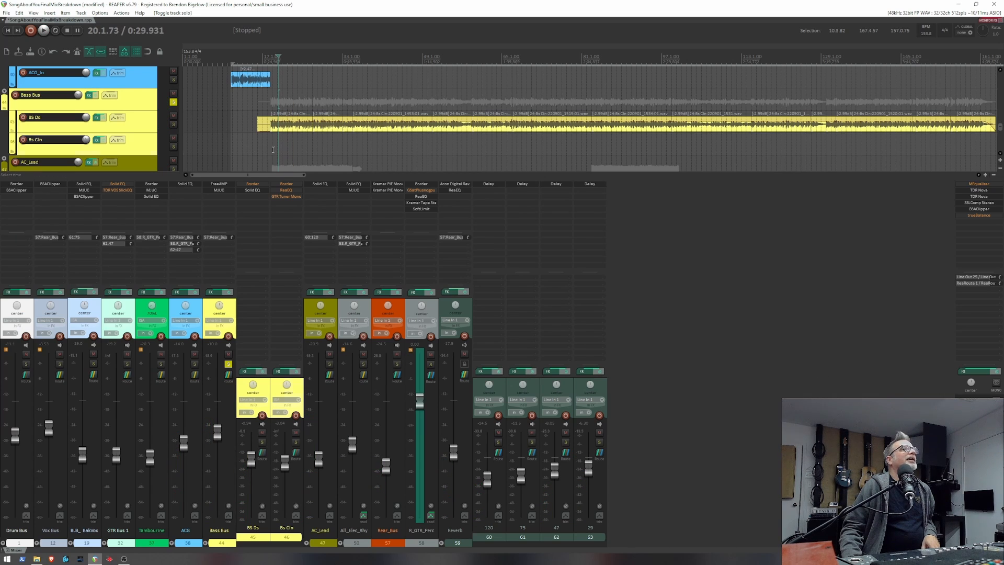
Play the soloed Bass Bus from bar 18, just before the AC_Lead part enters, and stop after listening.
left_click(273, 150)
key("space")
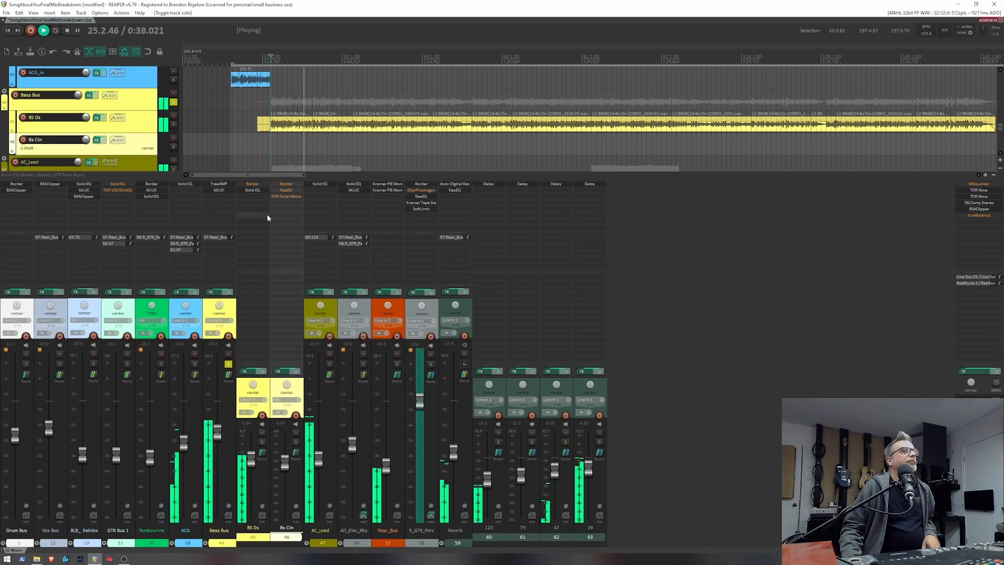
key("space")
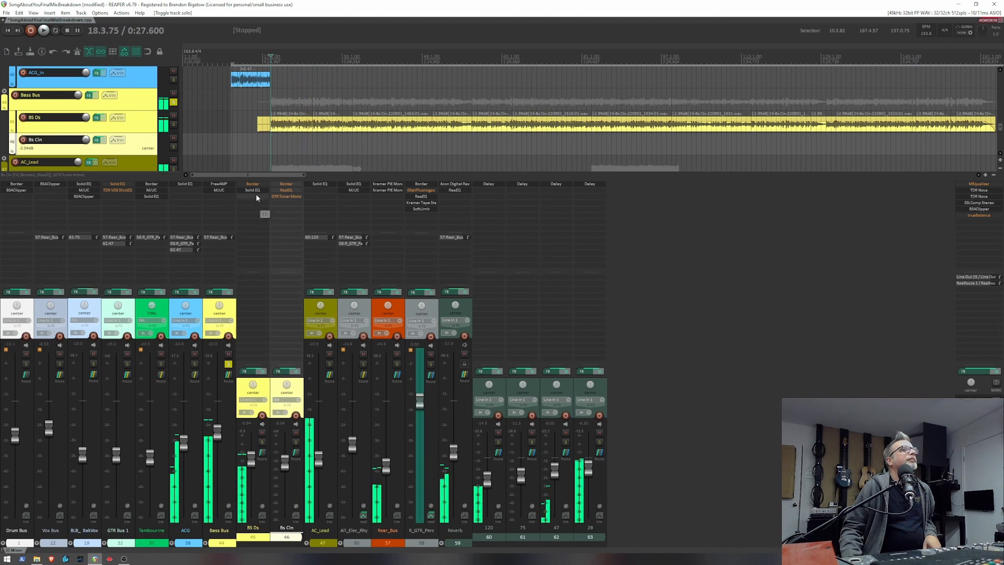
Open Solid EQ on the BS Ds track to examine its settings and move it clear of the mixer channels.
left_click(253, 189)
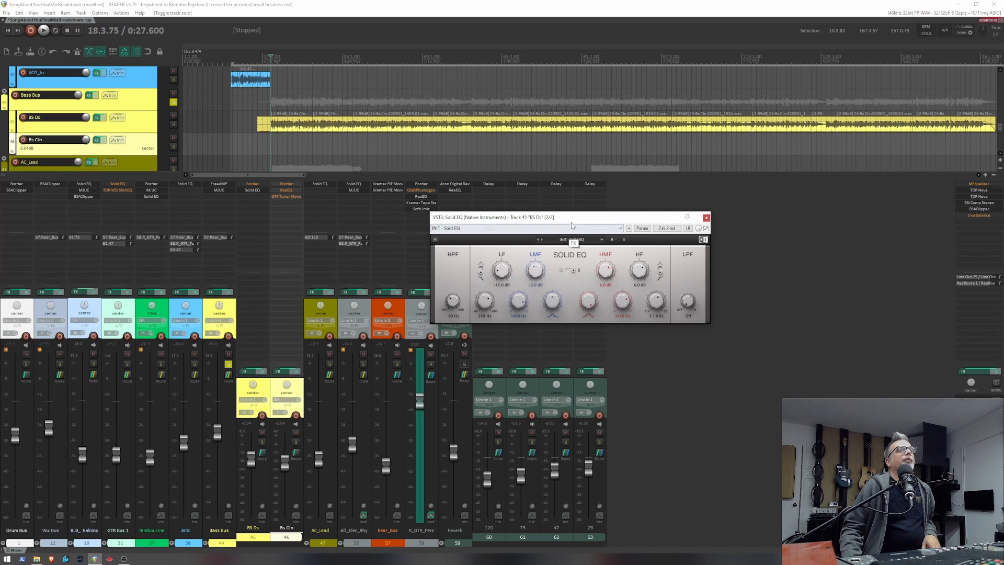
left_click_drag(575, 218, 658, 249)
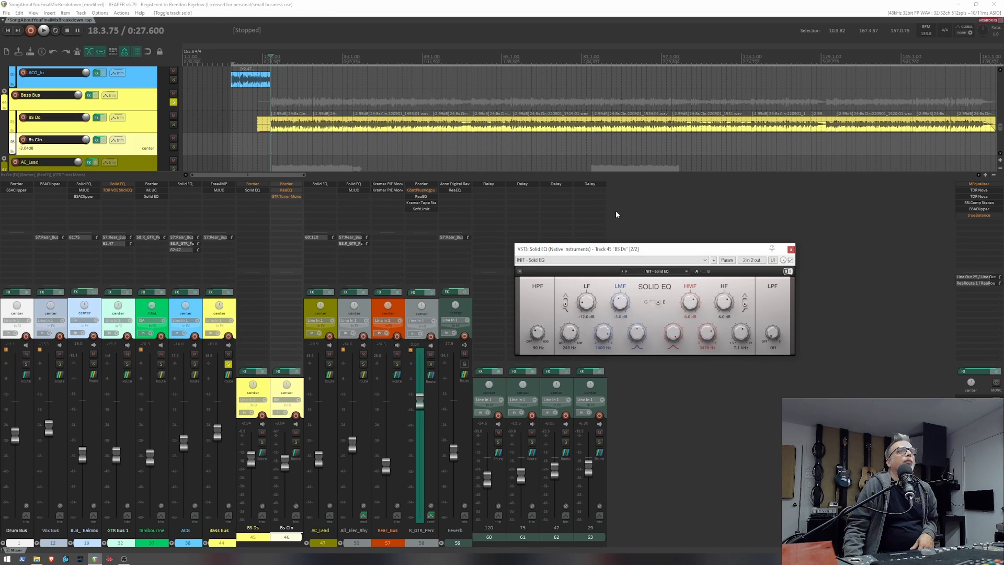
double_click(587, 194)
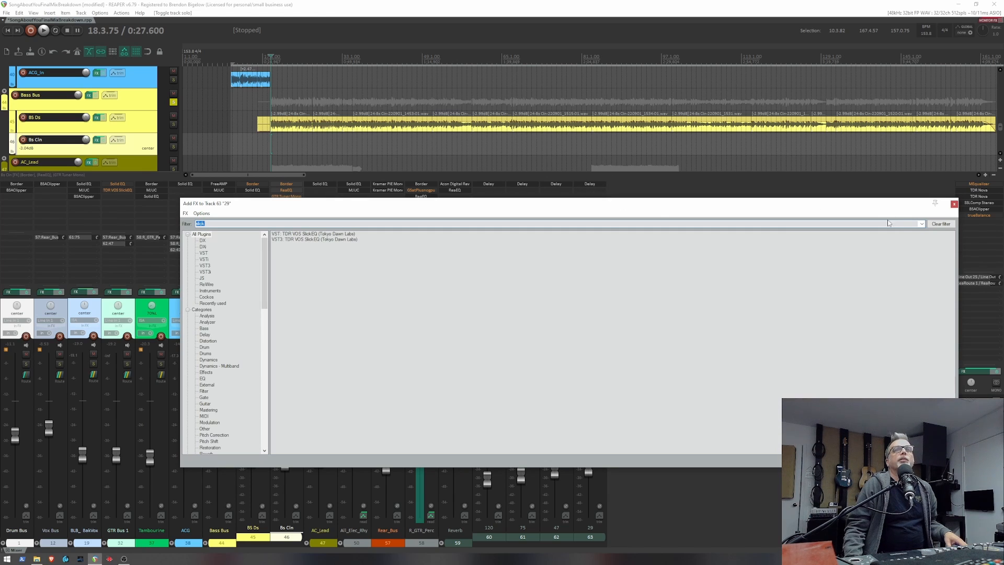
key("Escape")
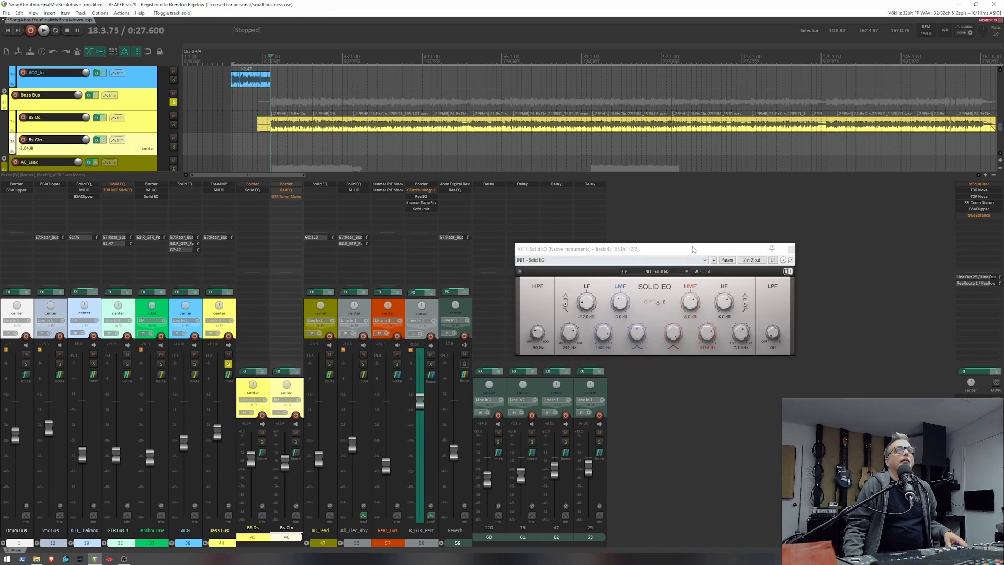
left_click_drag(699, 252, 836, 186)
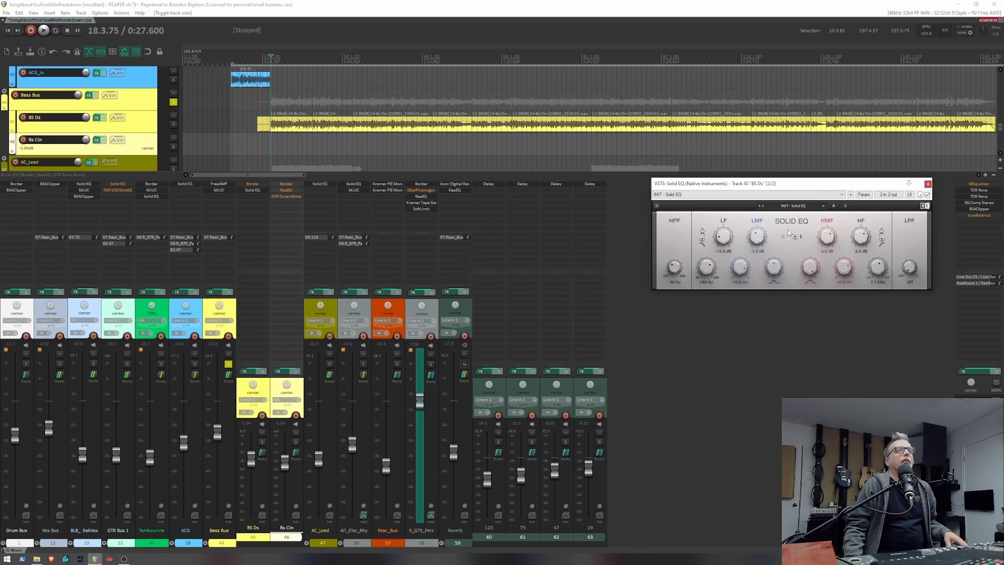
Insert ReaEQ on delay track 29, float it in its own enlarged window and close the effects chain.
left_click(602, 391)
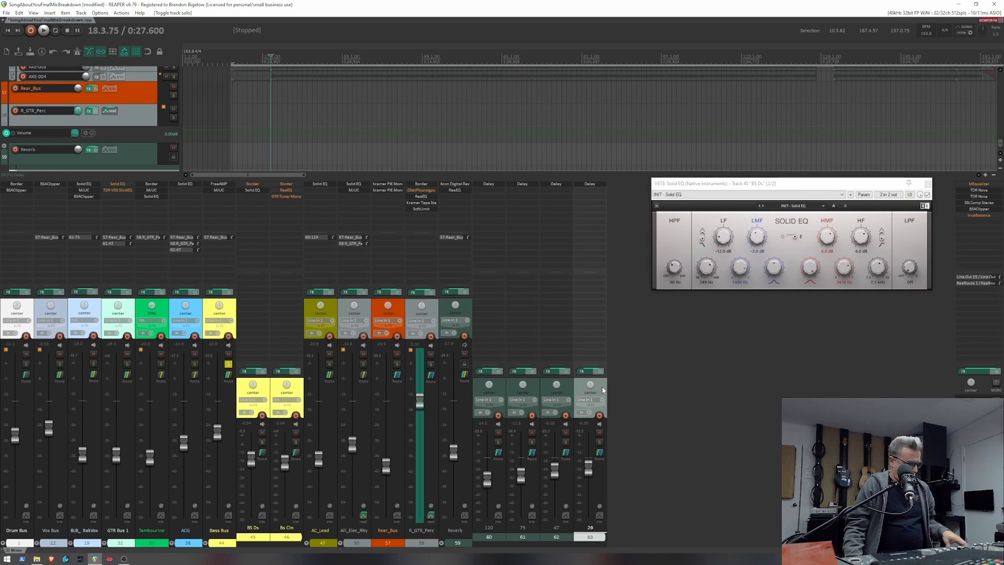
key("e")
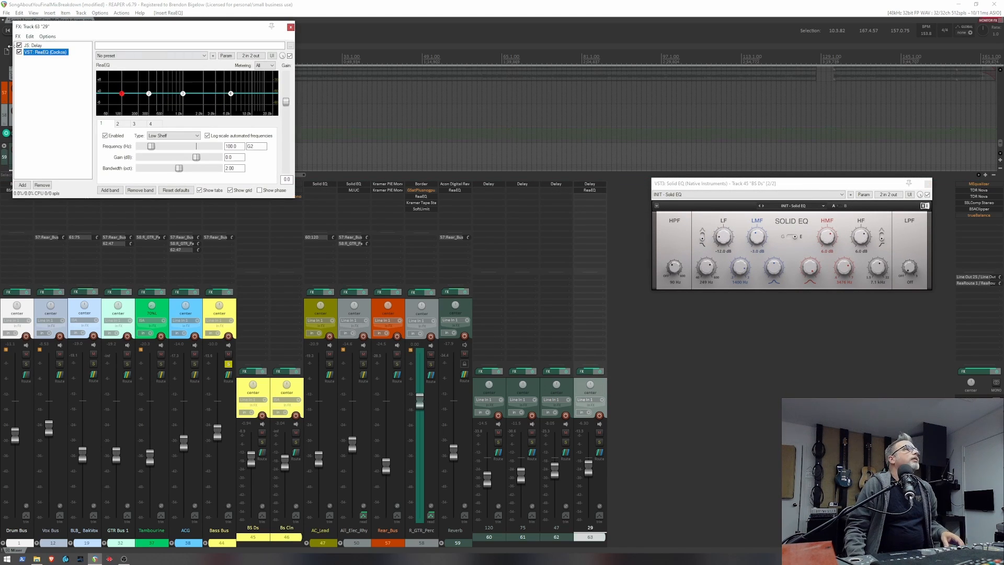
double_click(39, 52)
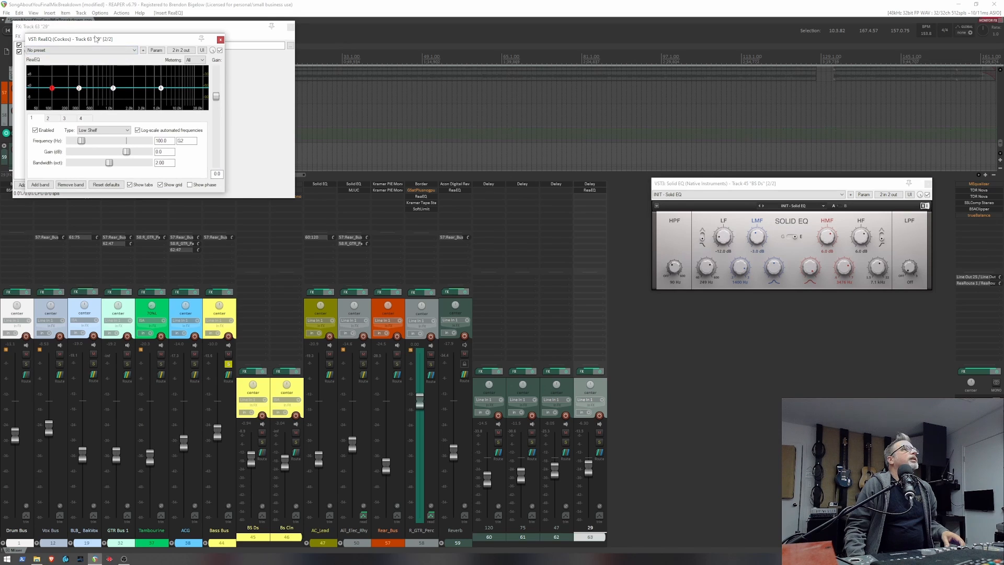
left_click_drag(85, 42, 285, 266)
left_click(291, 28)
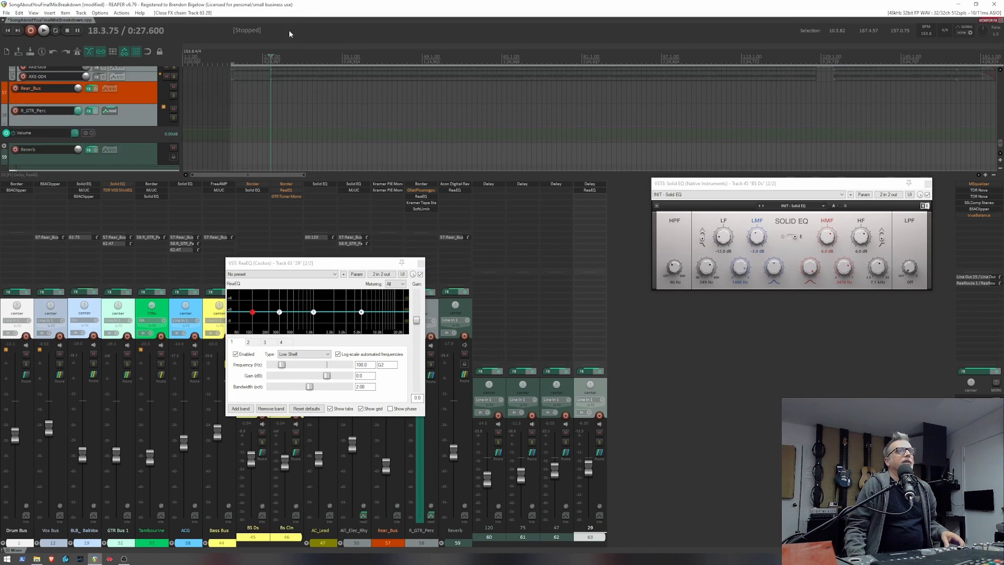
left_click_drag(335, 264, 309, 197)
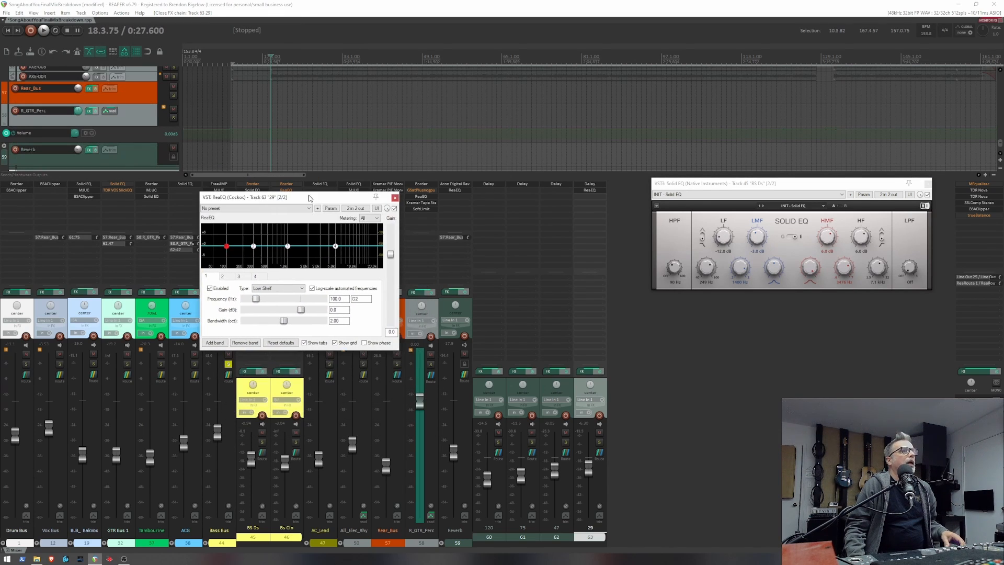
left_click_drag(397, 352, 632, 510)
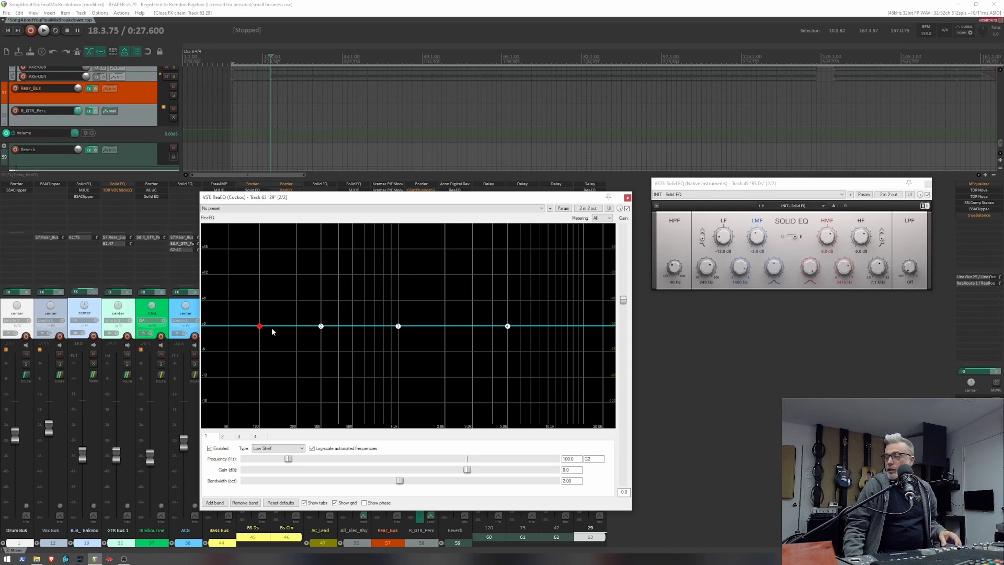
Change ReaEQ's first band to High Pass and lower its frequency to about 90.7 Hz.
mouse_move(259, 330)
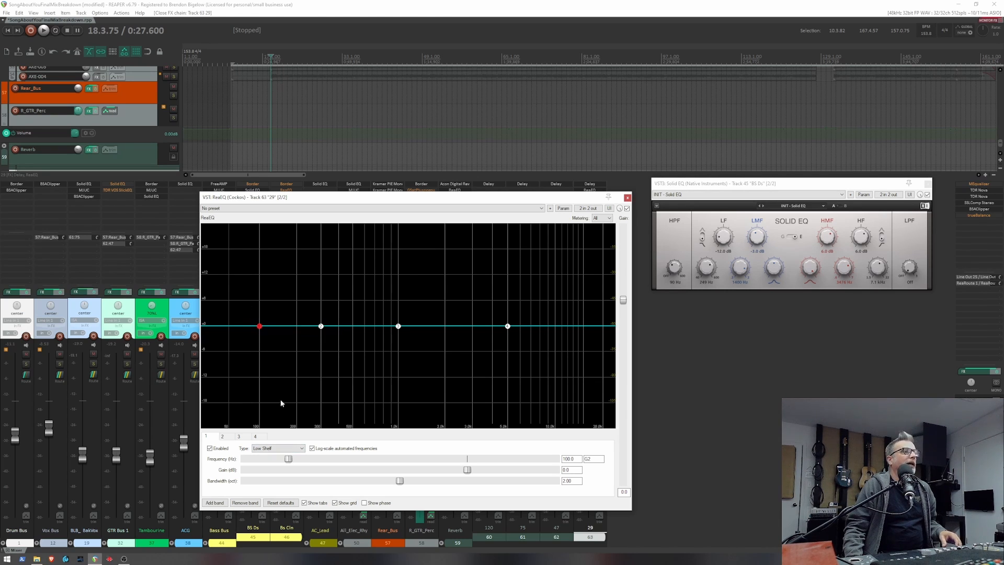
left_click(291, 449)
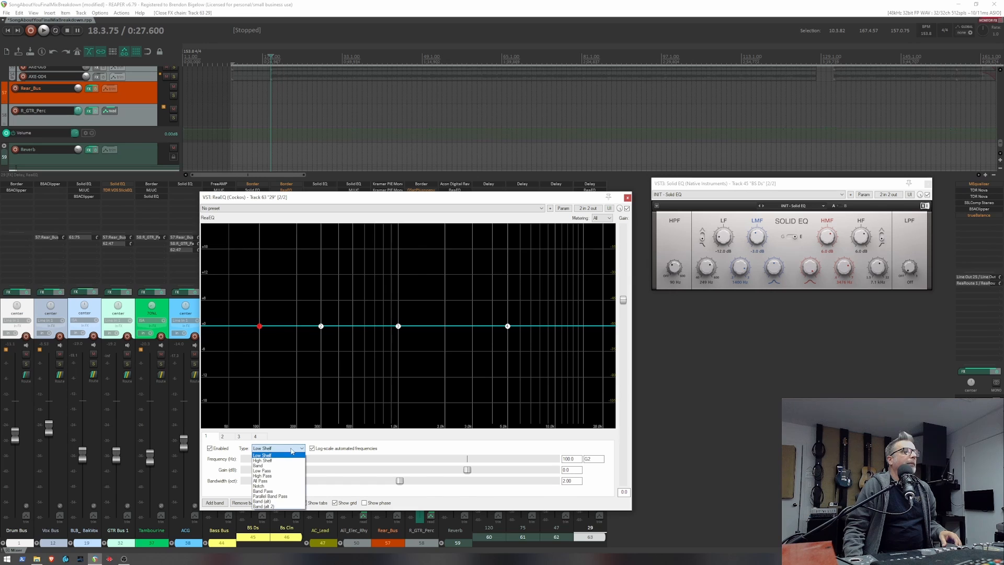
left_click(283, 476)
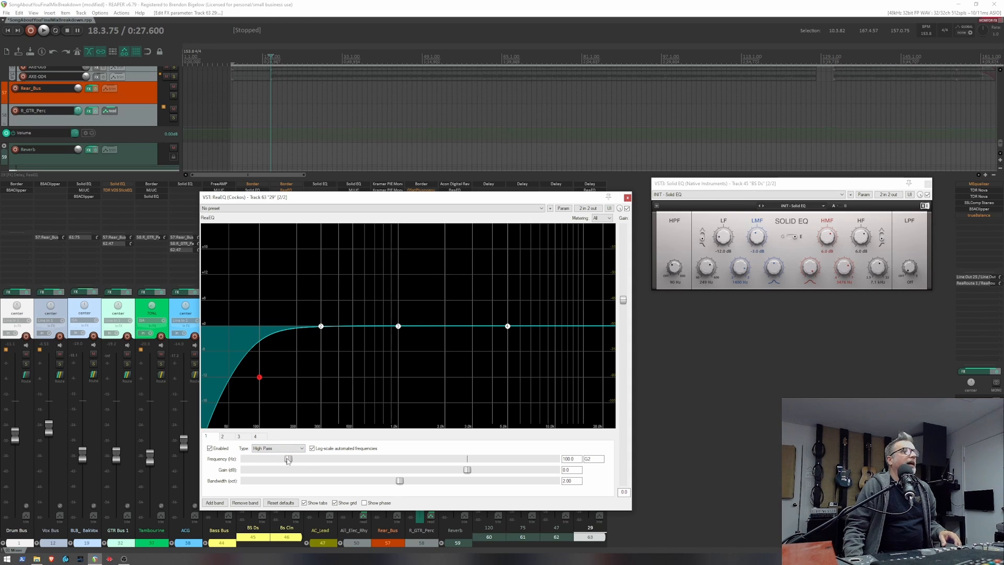
mouse_move(287, 461)
left_mouse_down()
mouse_move(308, 460)
mouse_move(284, 465)
left_mouse_up()
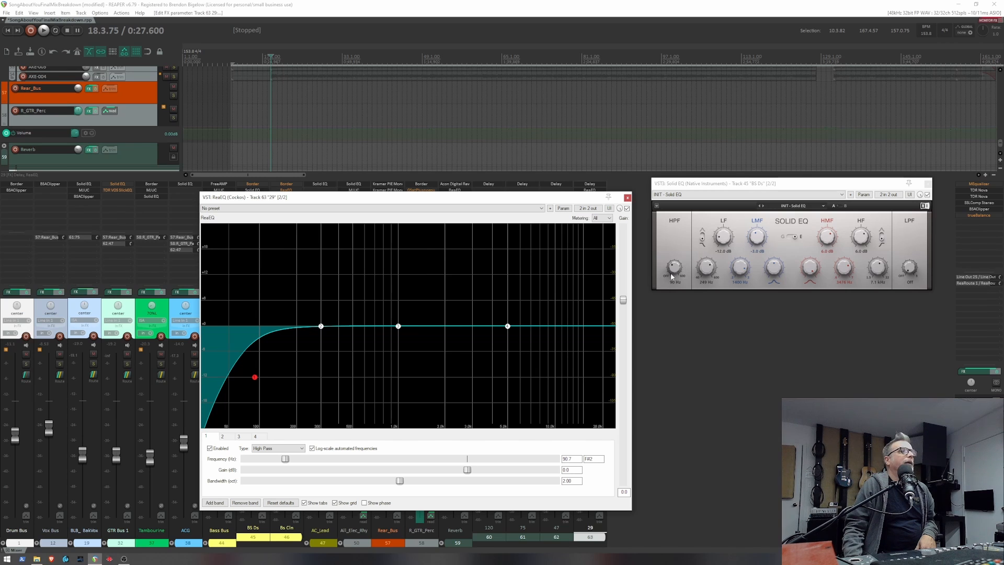
Make ReaEQ's second band a Low Shelf at about 253.6 Hz with -12.2 dB gain and a 2.00 octave bandwidth.
left_click(320, 326)
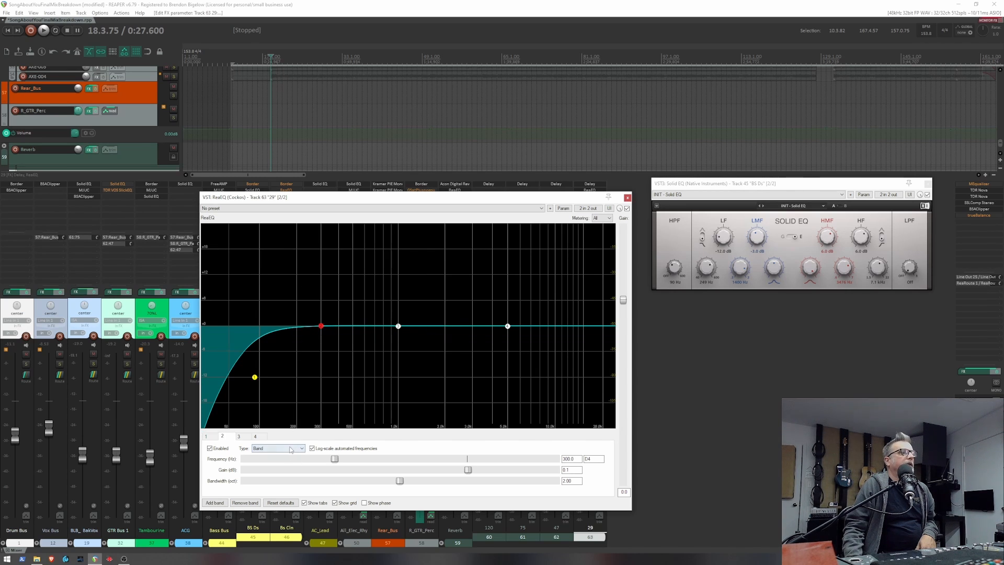
left_click(293, 449)
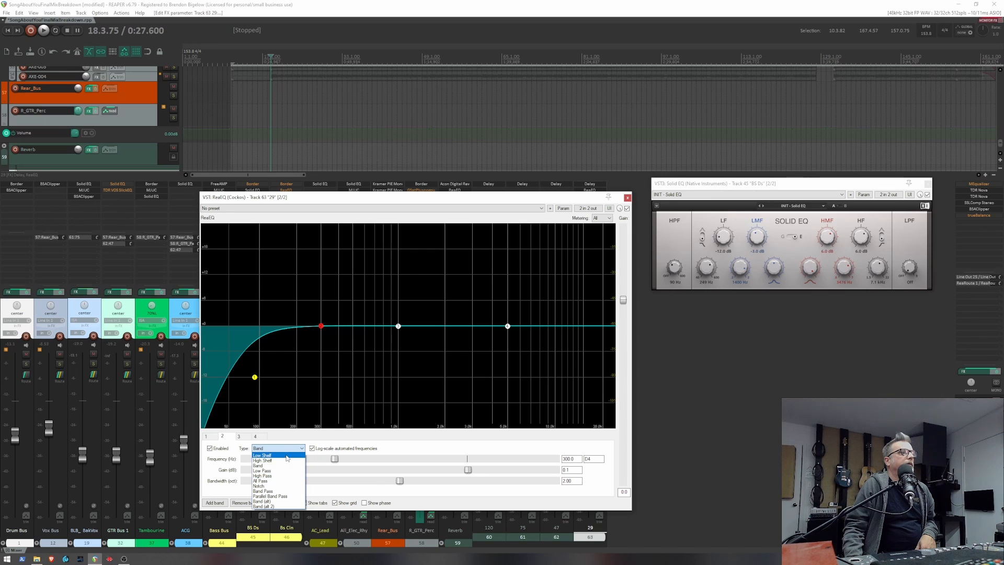
left_click(286, 455)
left_click_drag(467, 471, 403, 436)
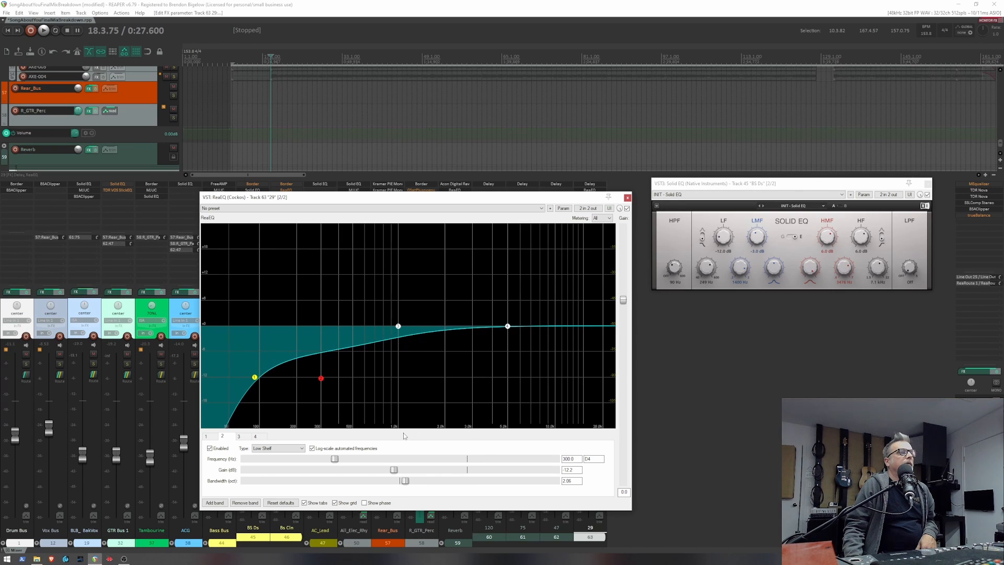
double_click(405, 480)
mouse_move(335, 459)
left_mouse_down()
mouse_move(354, 459)
mouse_move(327, 463)
left_mouse_up()
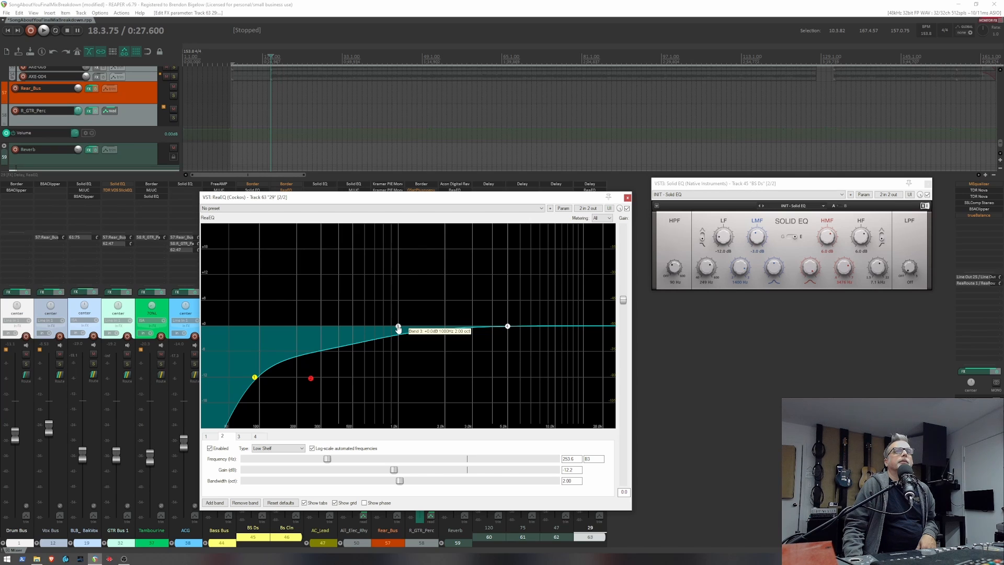
Set ReaEQ's third band to about 1463 Hz, -3.3 dB and 0.87 octaves, narrow the second band to 1.65 octaves, and close the plugin.
left_click_drag(398, 328, 423, 341)
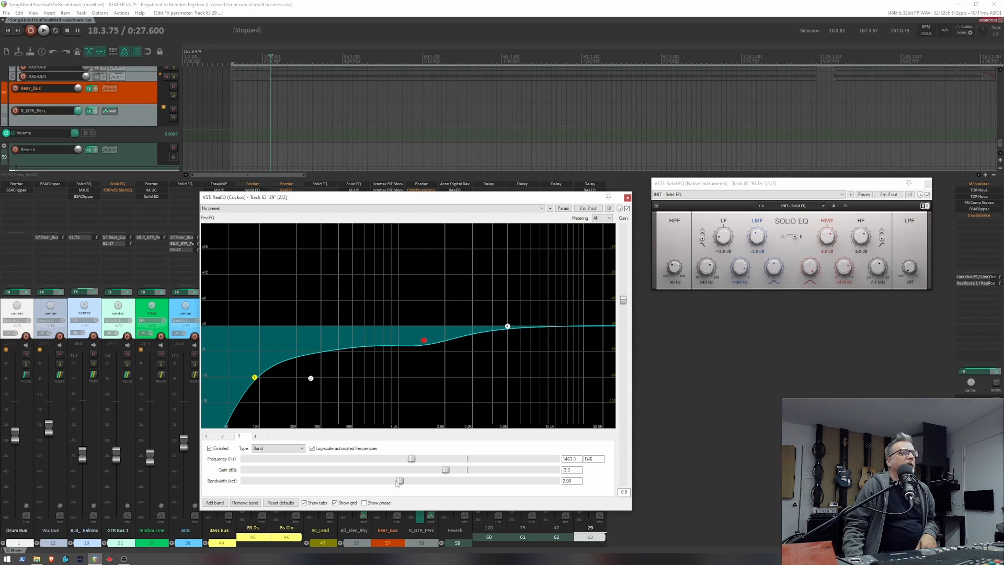
left_click_drag(399, 480, 313, 486)
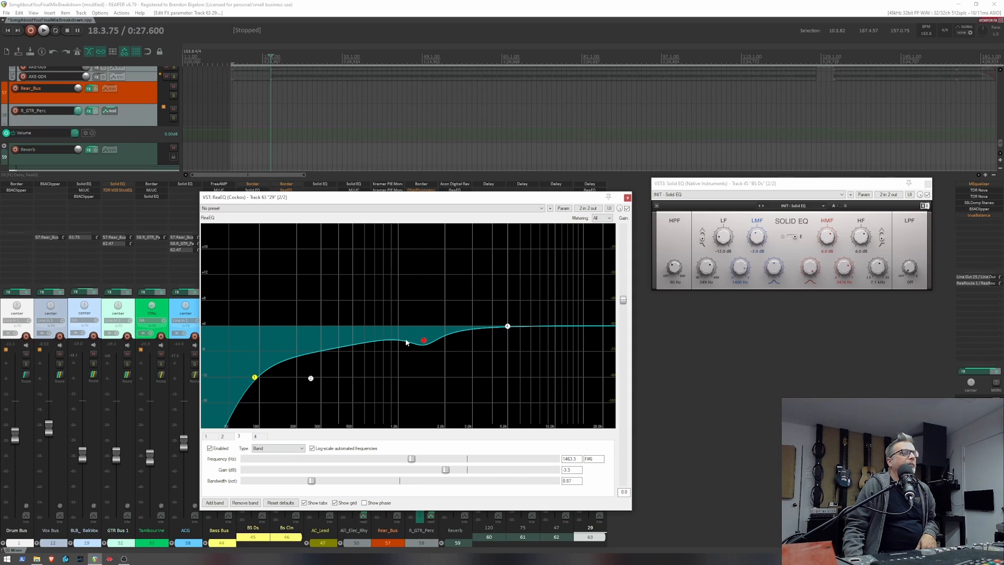
left_click(311, 379)
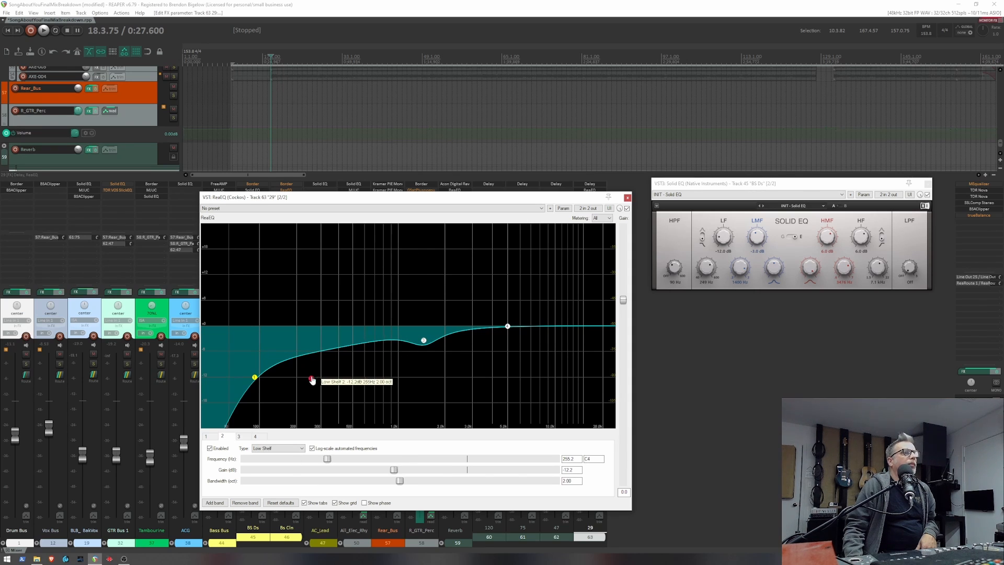
left_click_drag(400, 480, 372, 479)
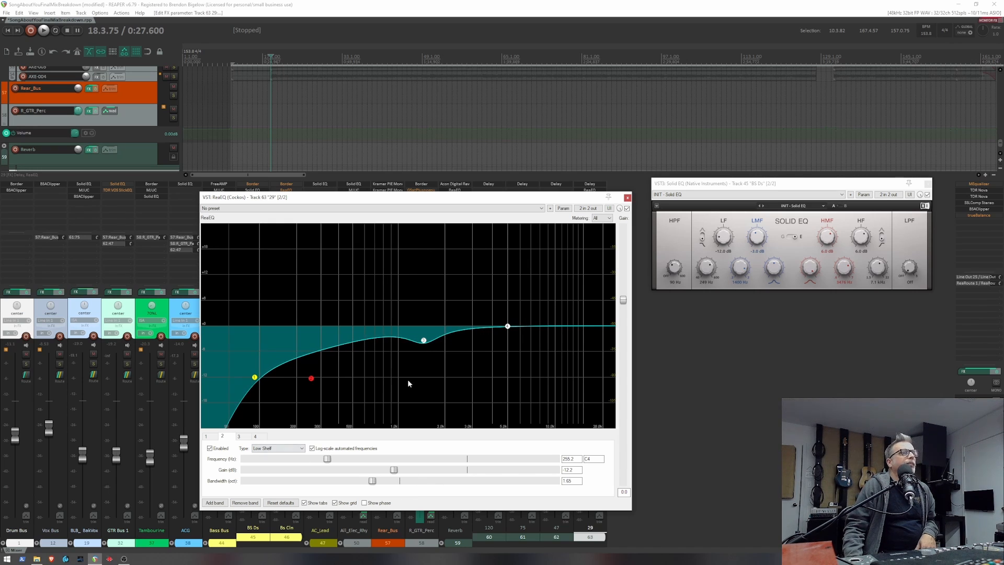
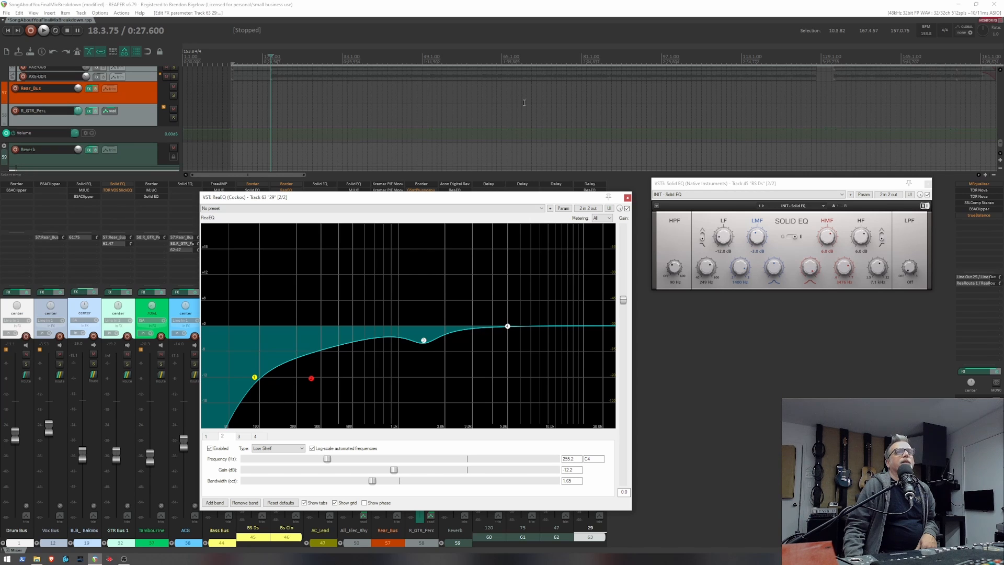
left_click(627, 197)
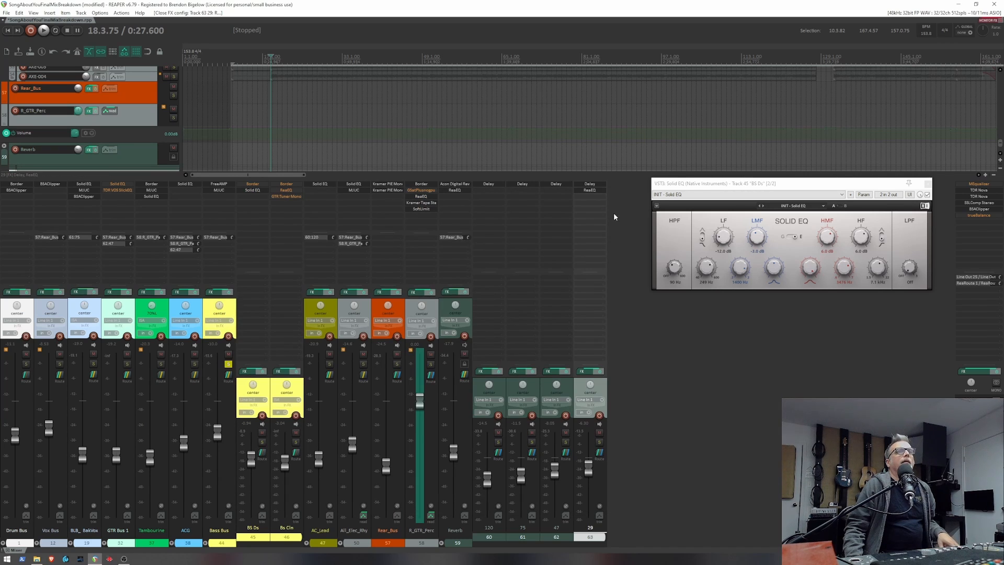
Bypass ReaEQ on delay track 29, insert a new ReaEQ on Bass Bus in its own floating window, and close the effects chain.
left_click(597, 189, "shift")
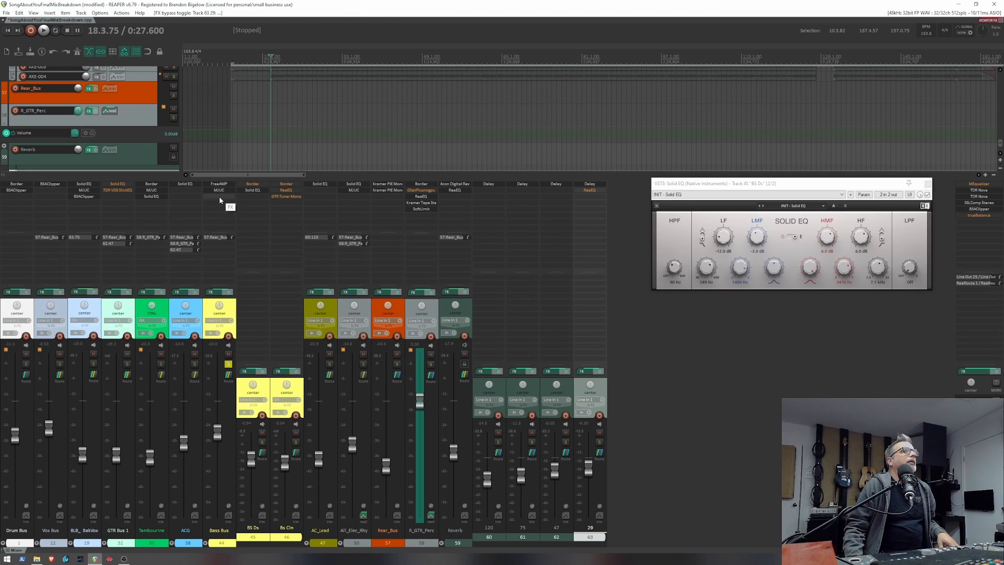
left_click(228, 312)
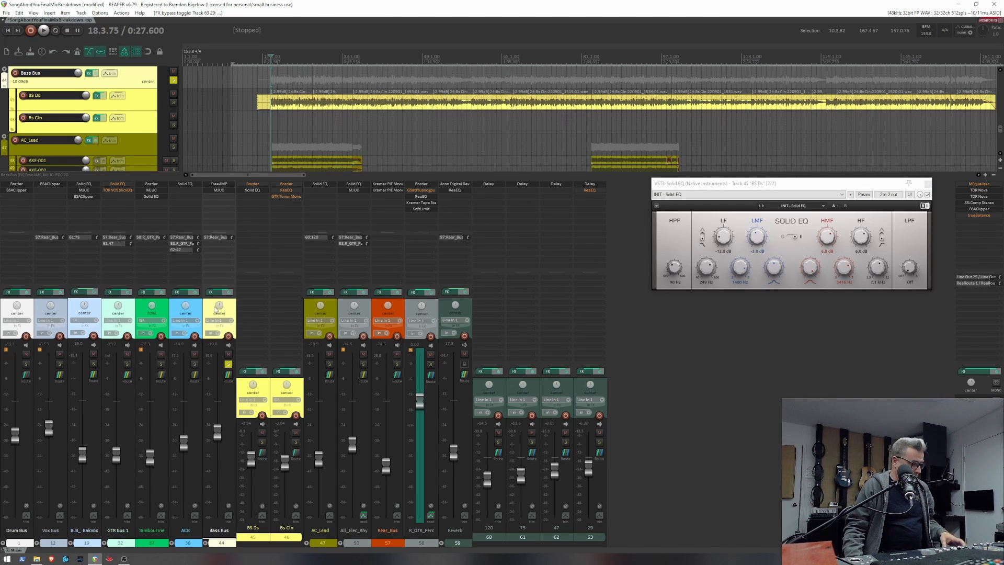
key("e")
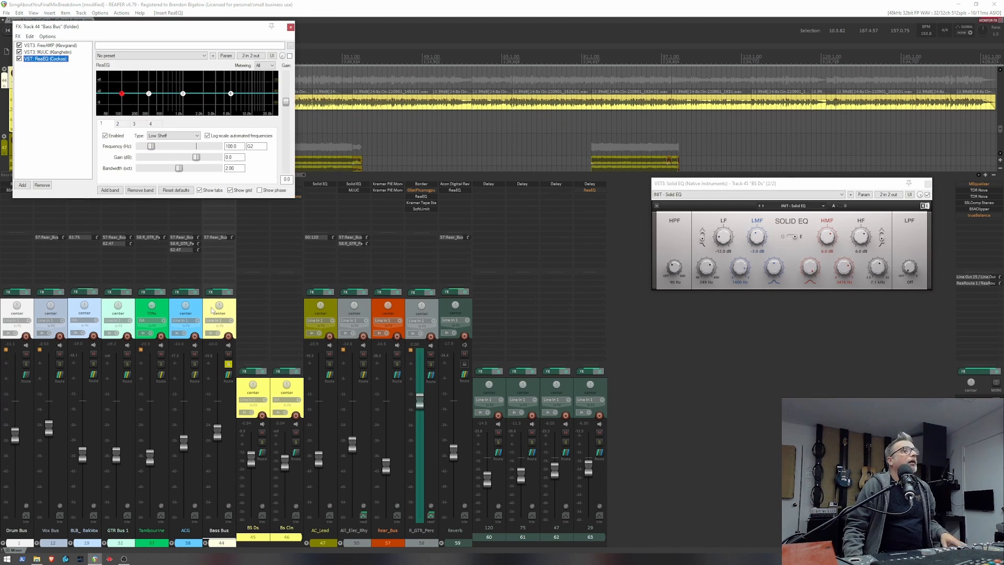
double_click(46, 61)
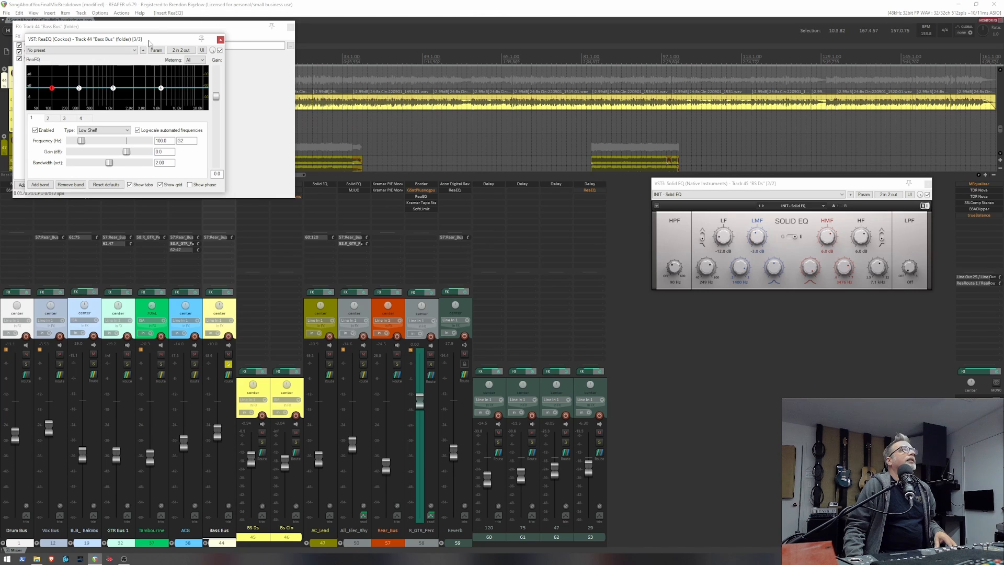
left_click_drag(149, 43, 418, 261)
left_click(288, 28)
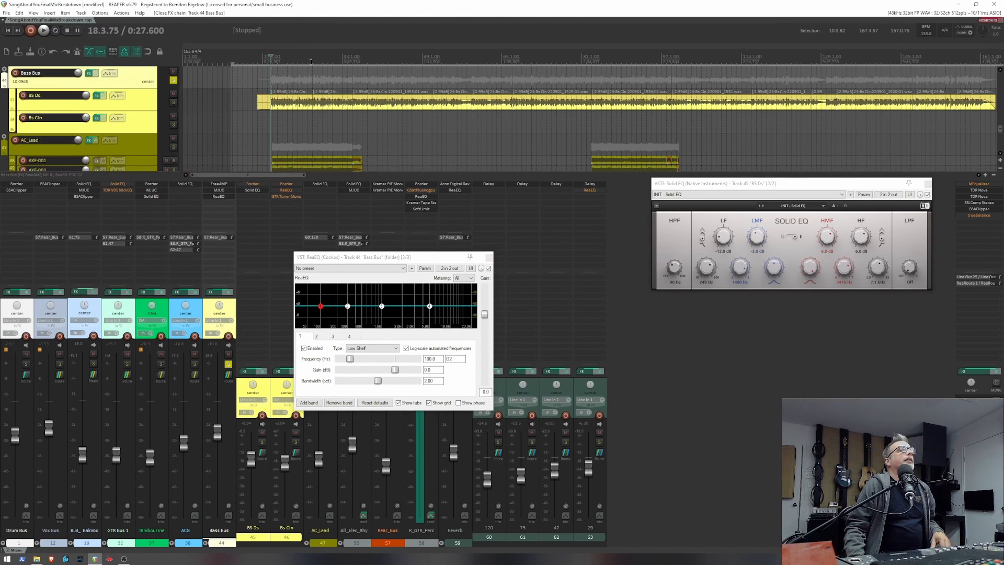
Enlarge the Bass Bus ReaEQ window and place it over the mixer for a clear view of the spectrum graph.
left_click_drag(406, 257, 434, 178)
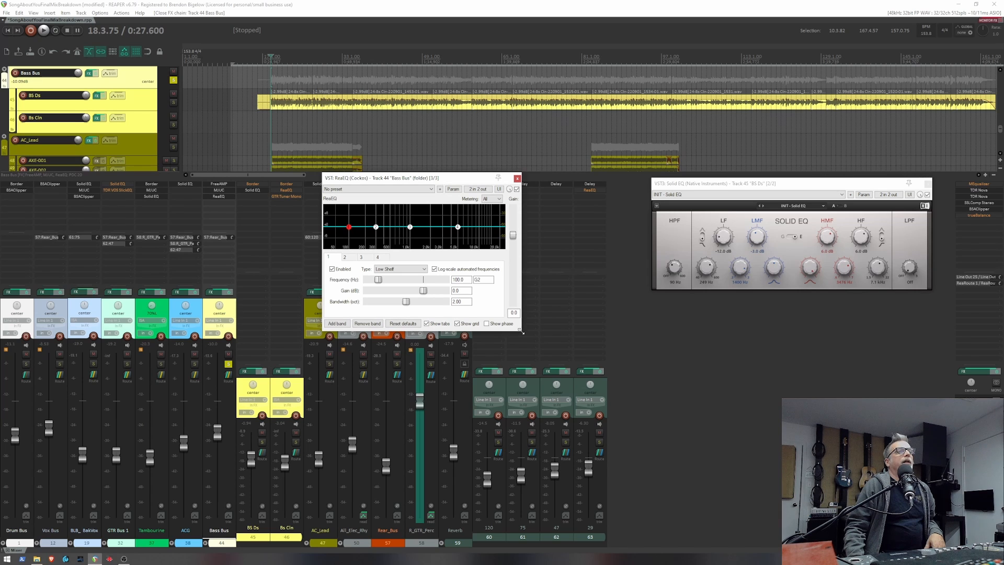
left_click_drag(521, 331, 722, 499)
left_click_drag(566, 181, 596, 195)
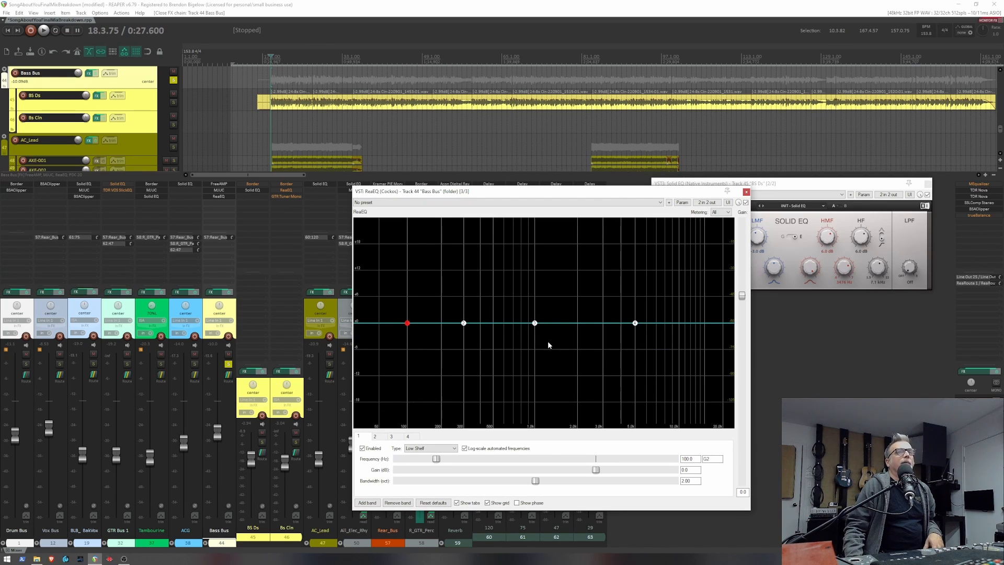
Play the soloed Bass Bus in short passes to examine its spectrum in ReaEQ, moving the window clear of Solid EQ.
key("space")
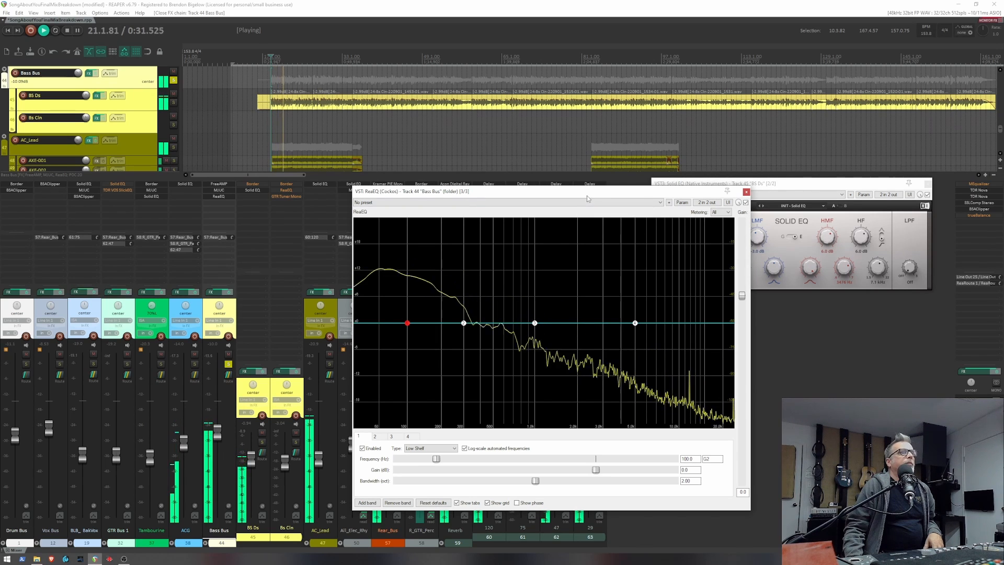
key("space")
left_click_drag(634, 194, 497, 166)
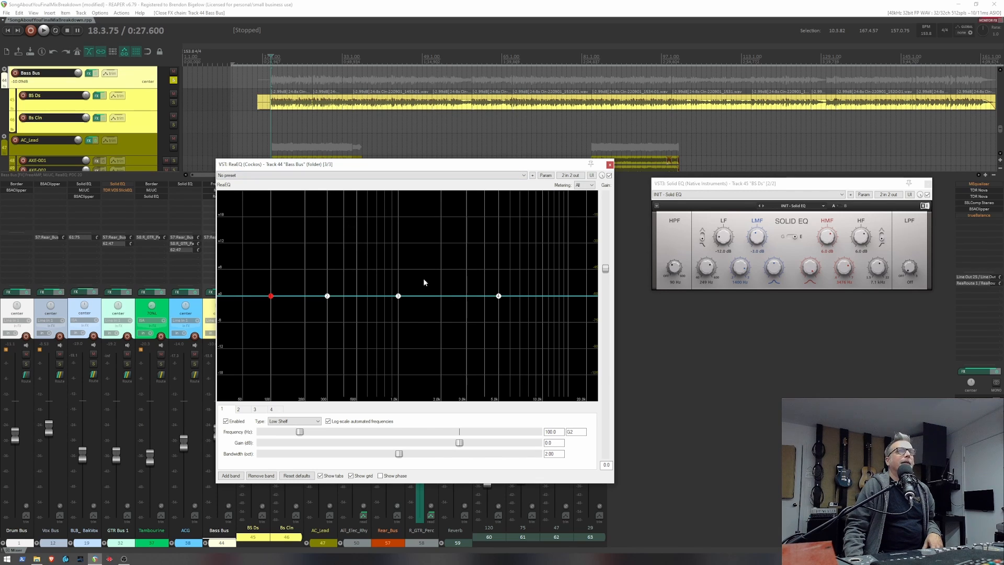
key("space")
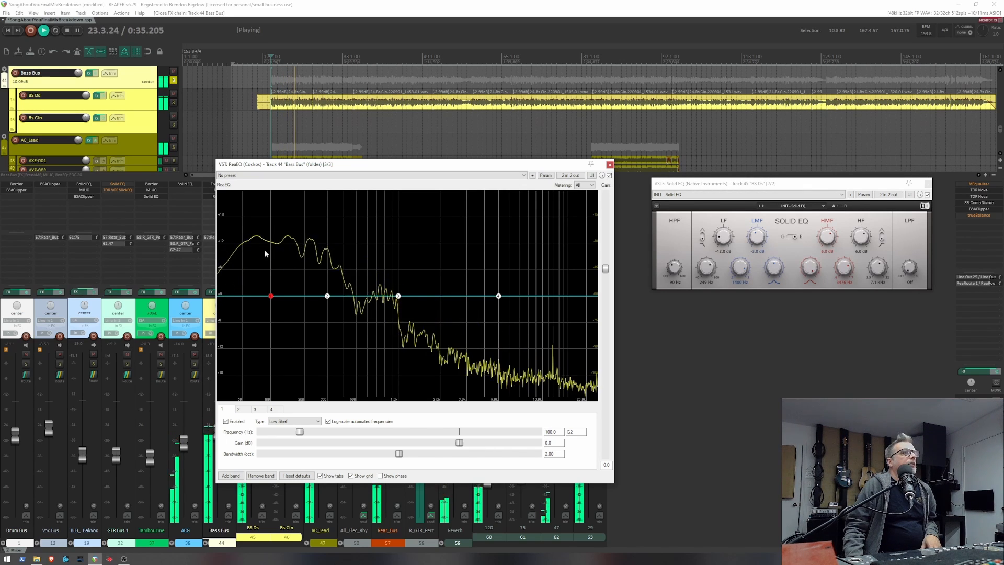
key("space")
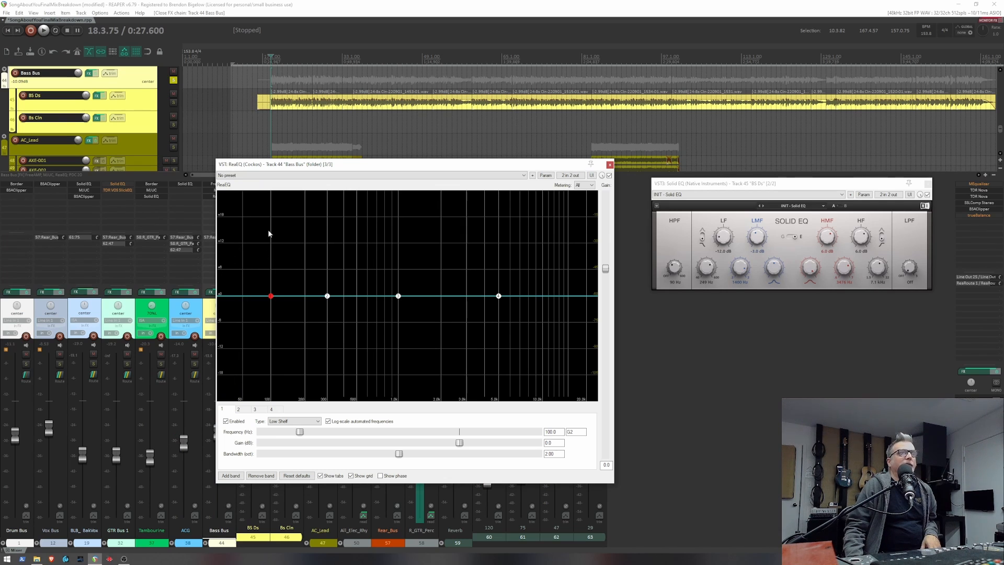
key("space")
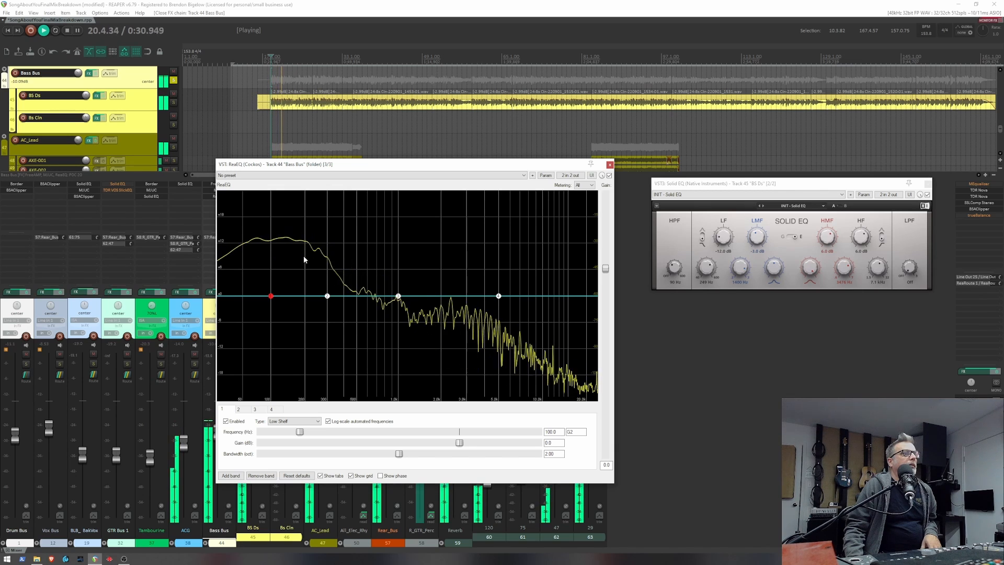
key("space")
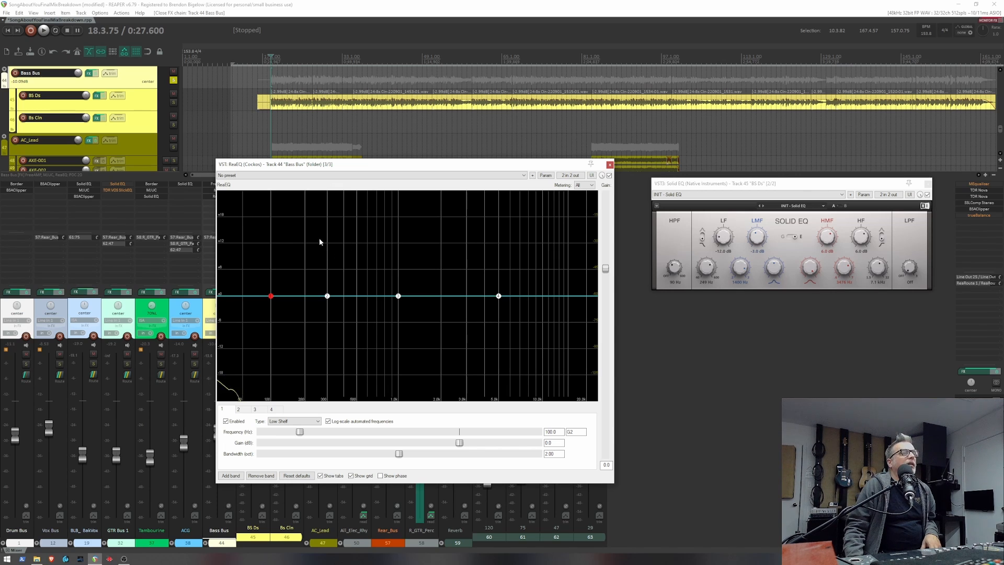
key("space")
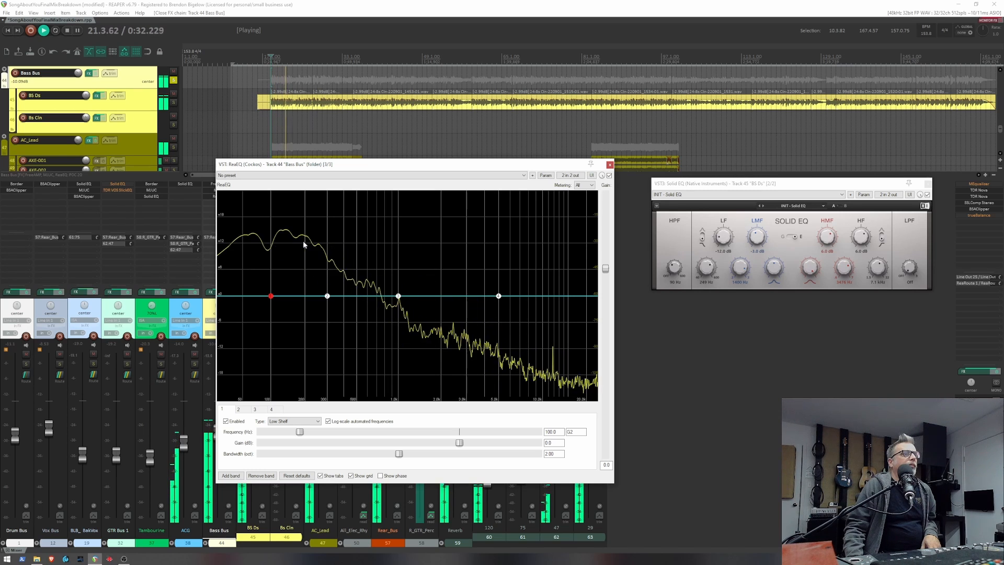
key("space")
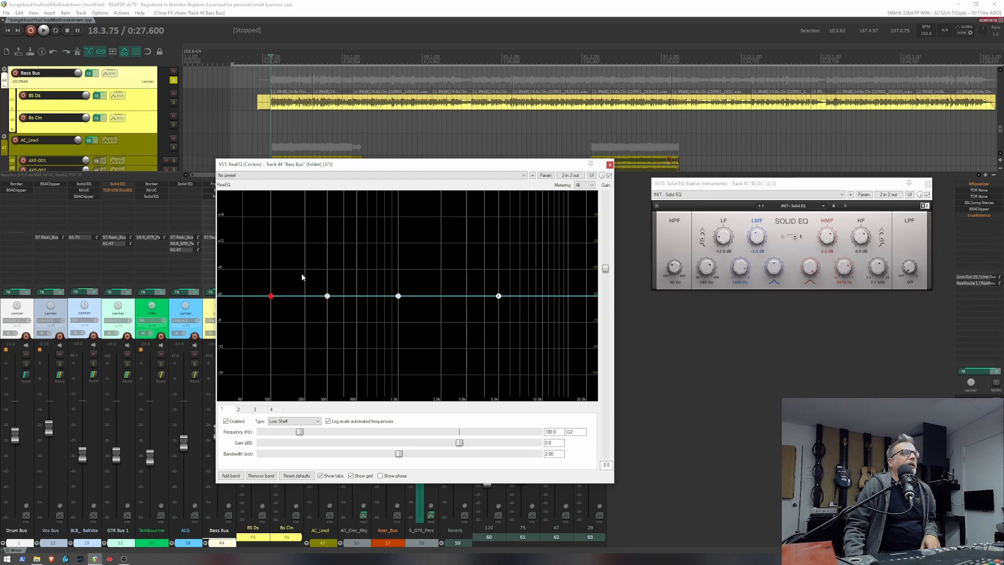
key("space")
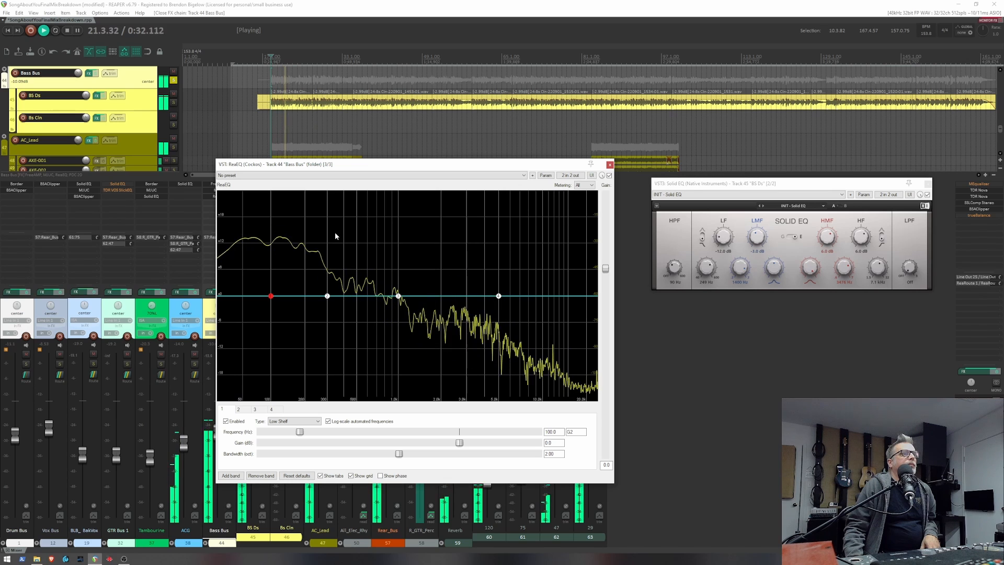
key("space")
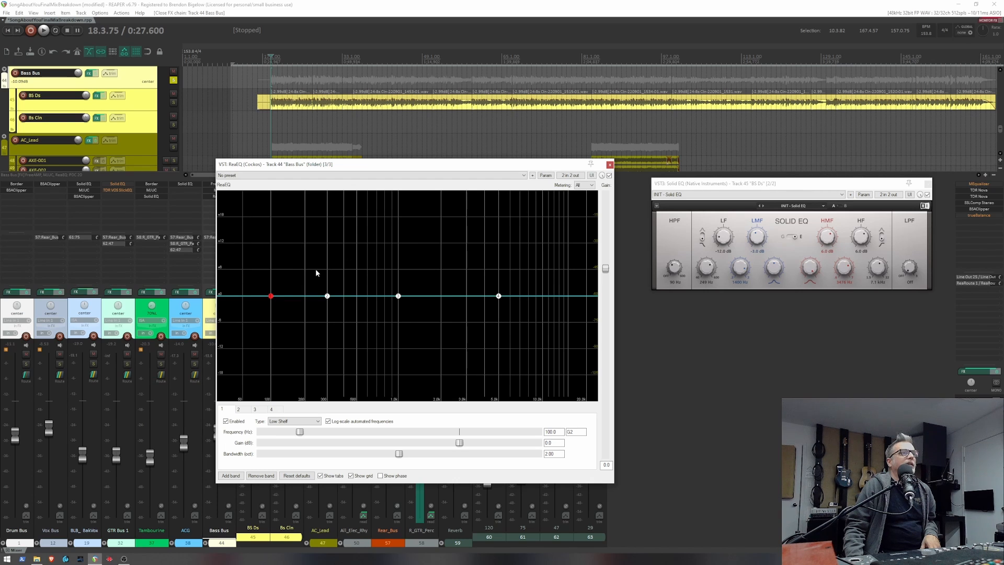
key("space")
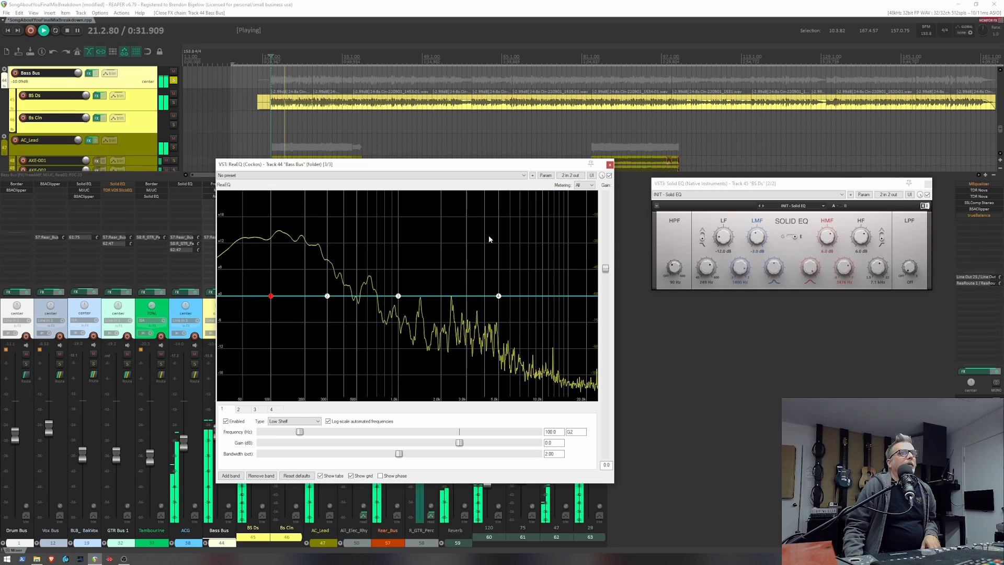
key("space")
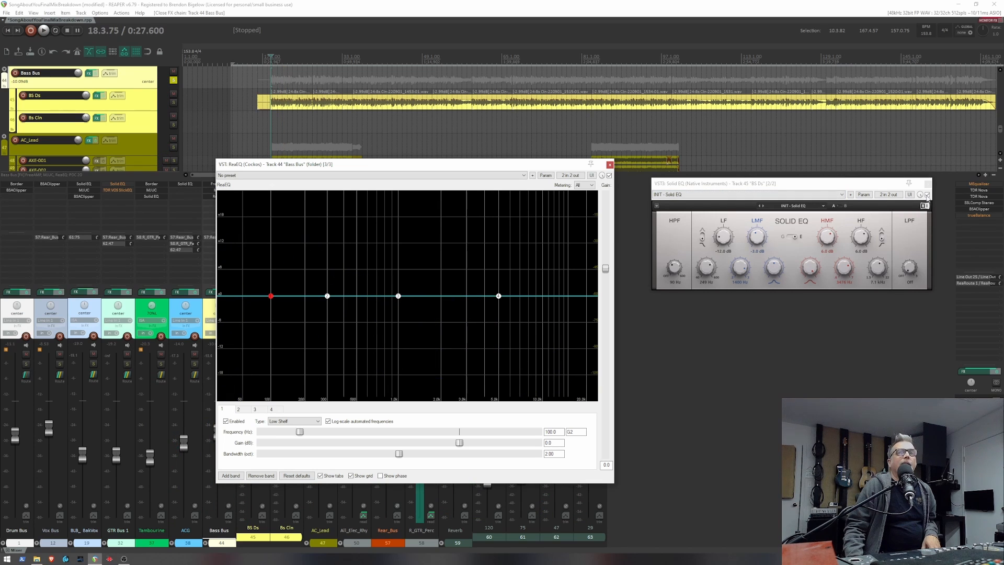
Bypass Solid EQ on the BS Ds track and replay the bass passage to examine the spectrum without it.
left_click(928, 195)
key("space")
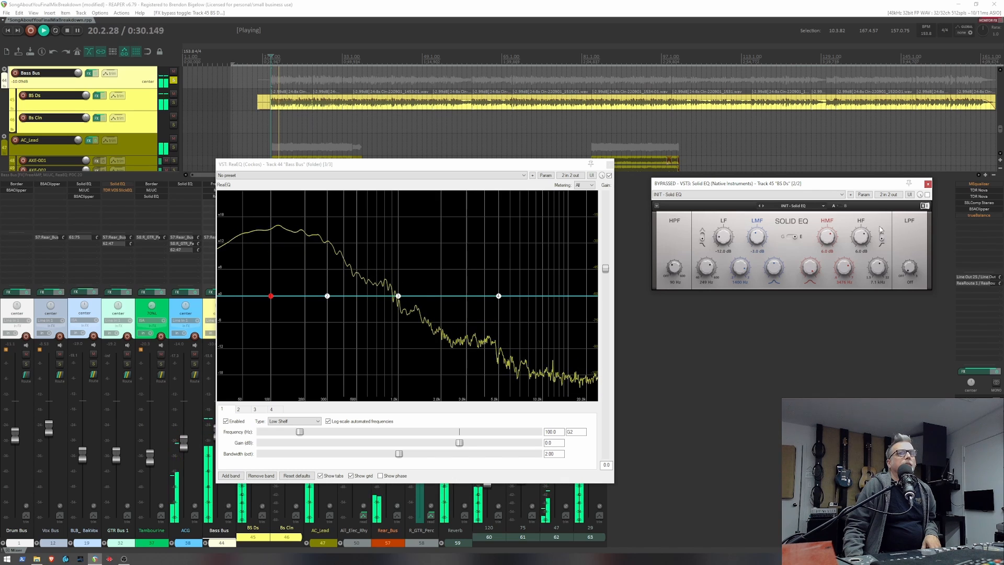
key("space")
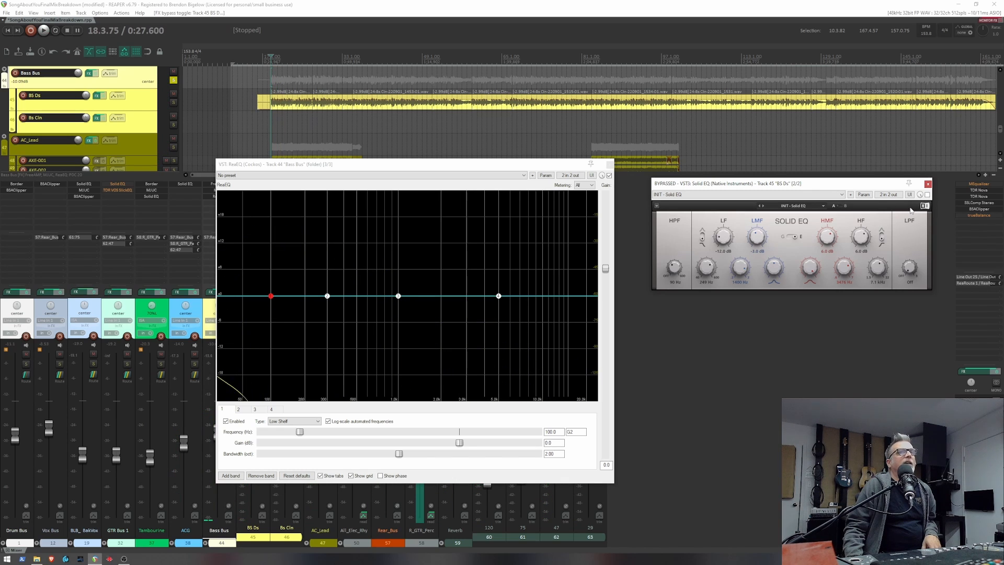
key("space")
key("space")
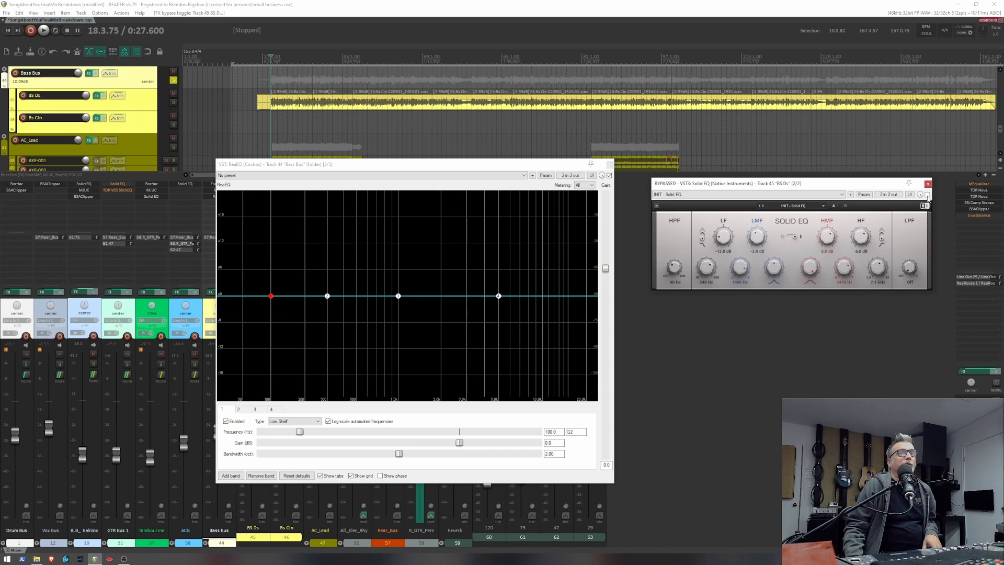
key("space")
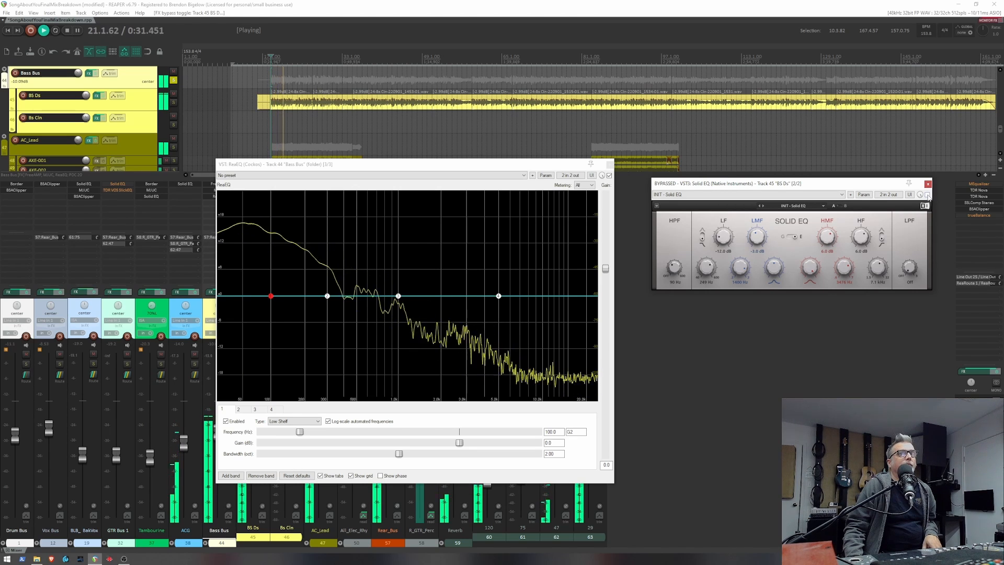
key("space")
Re-enable Solid EQ on BS Ds and replay the bass passage to compare the processed spectrum.
left_click(928, 195)
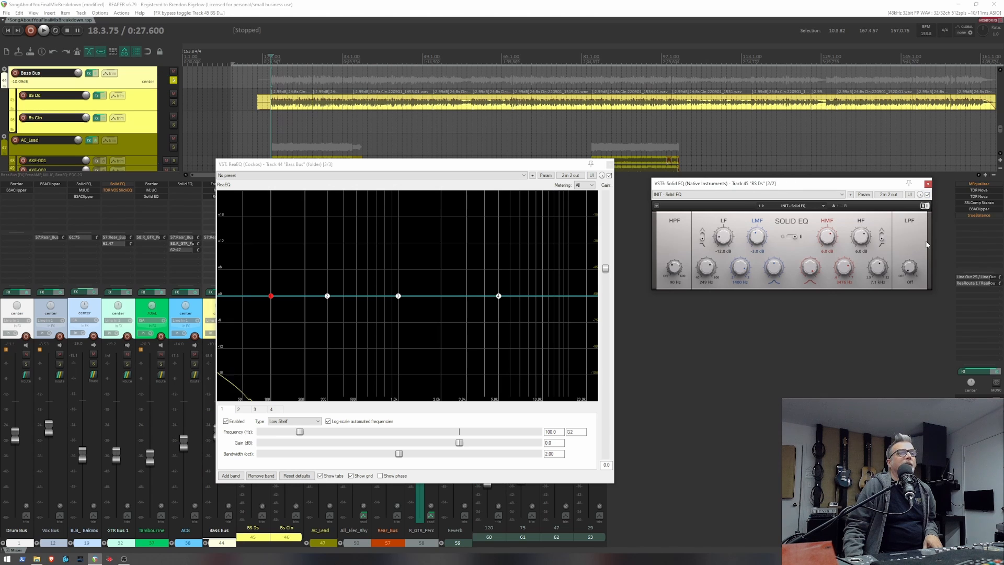
key("space")
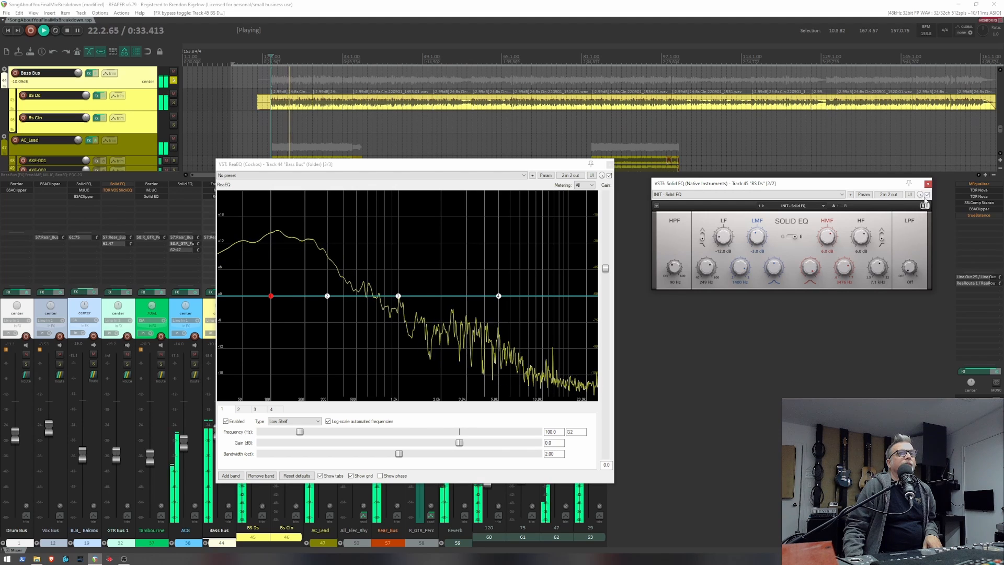
key("space")
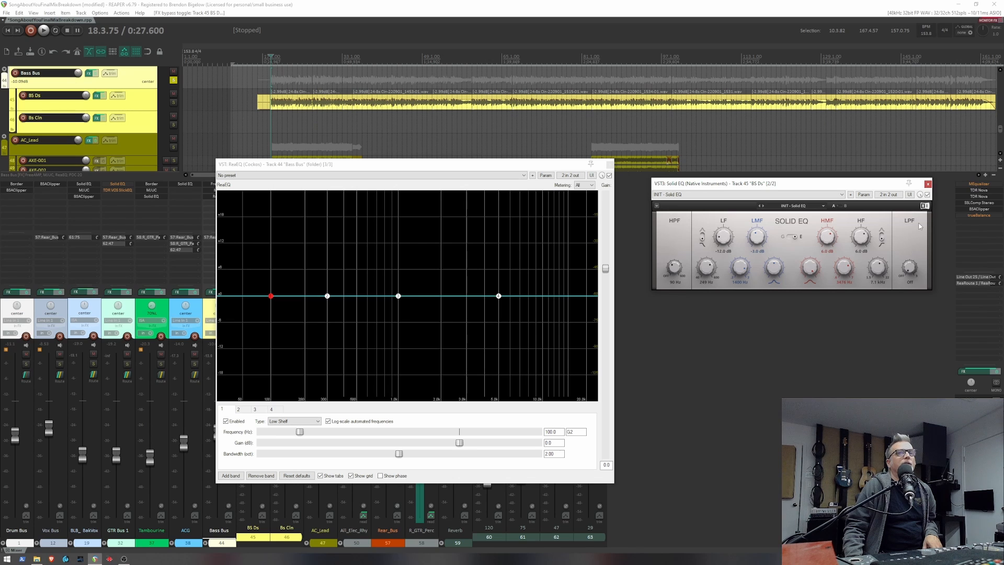
key("space")
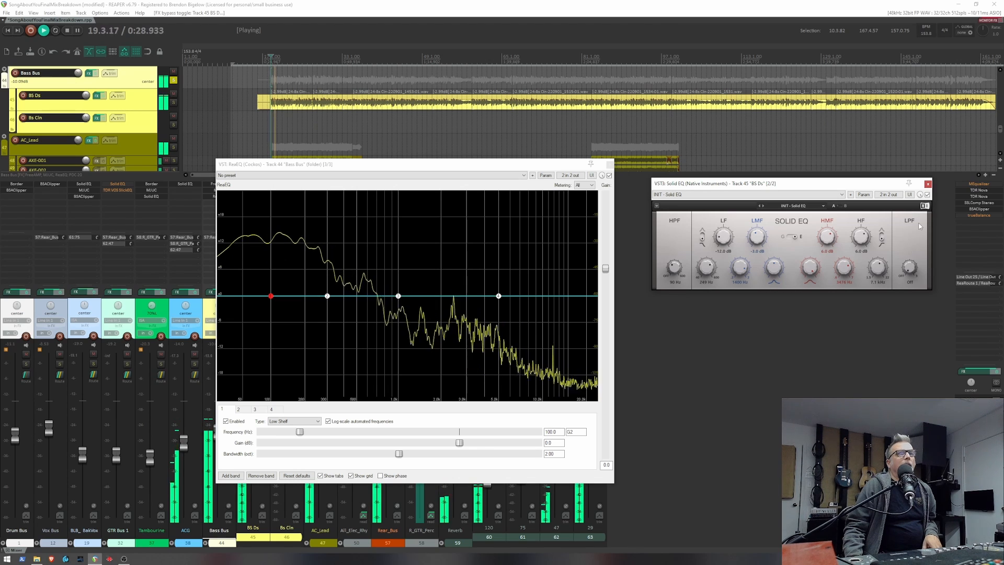
key("space")
Audition the bass once more with Solid EQ bypassed on BS Ds, and switch the plugin back on.
left_click(928, 195)
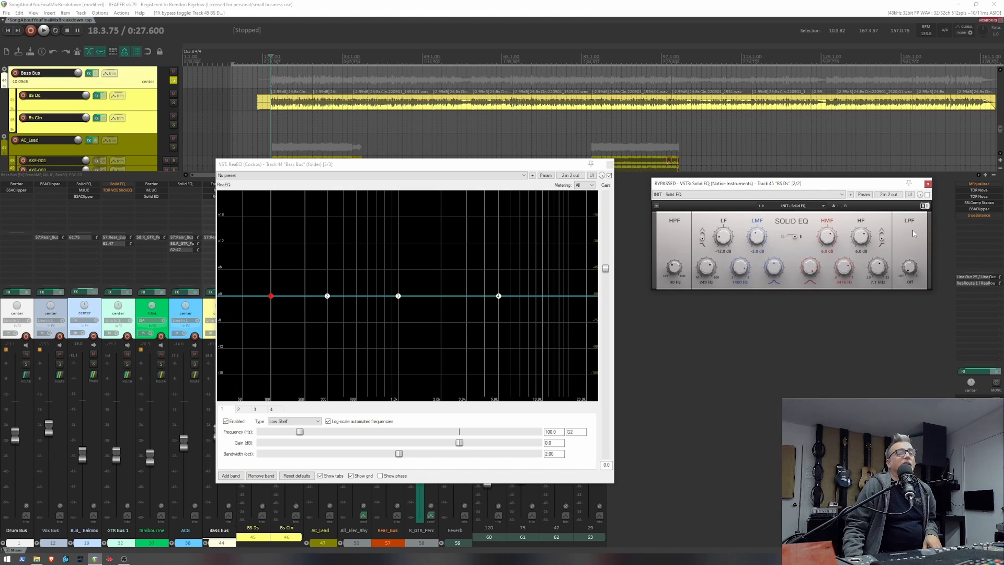
key("space")
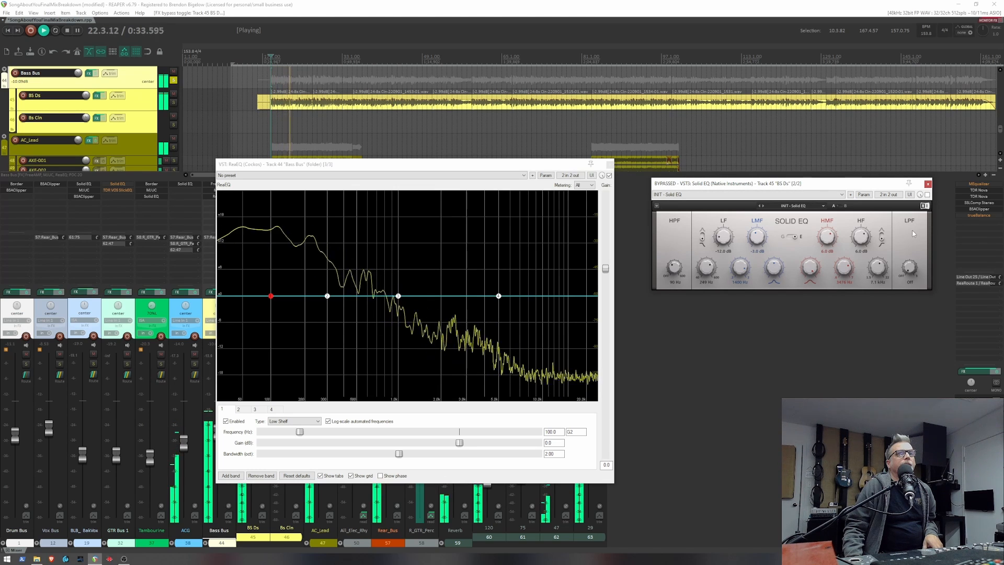
key("space")
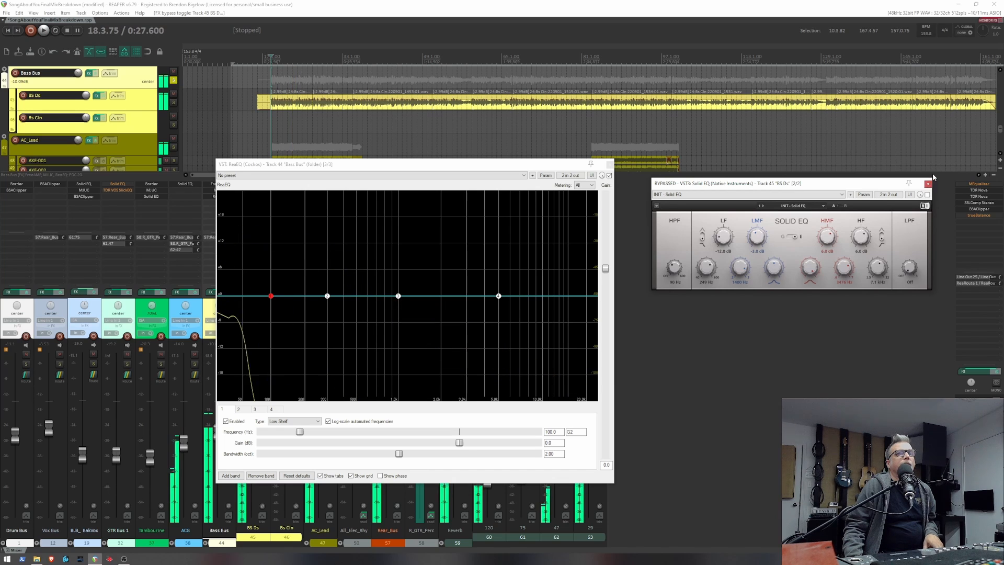
left_click(927, 195)
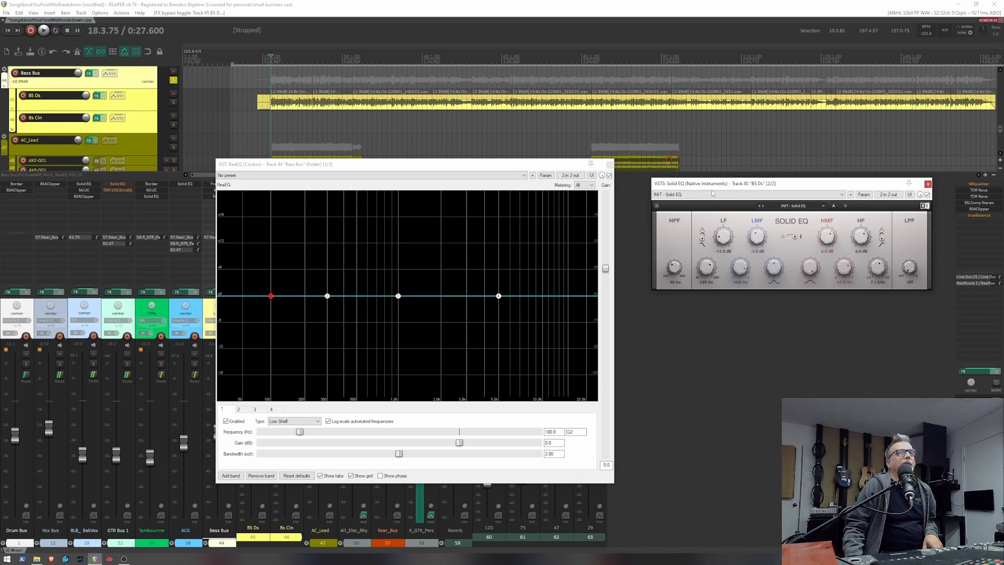
Close the ReaEQ and Solid EQ windows and open the Bass Bus's FreeAMP plugin, placing its window over the mixer.
left_click(611, 165)
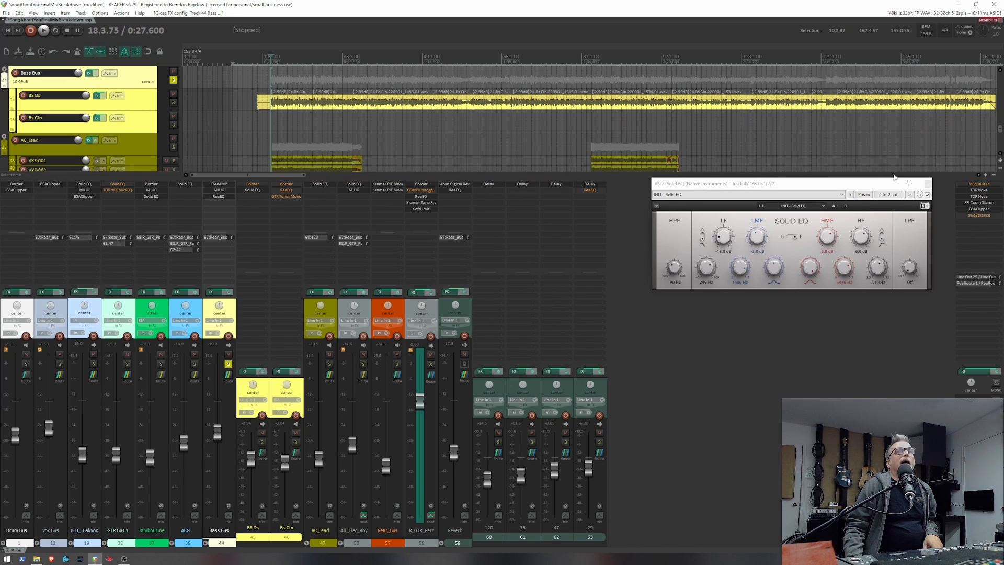
left_click(928, 184)
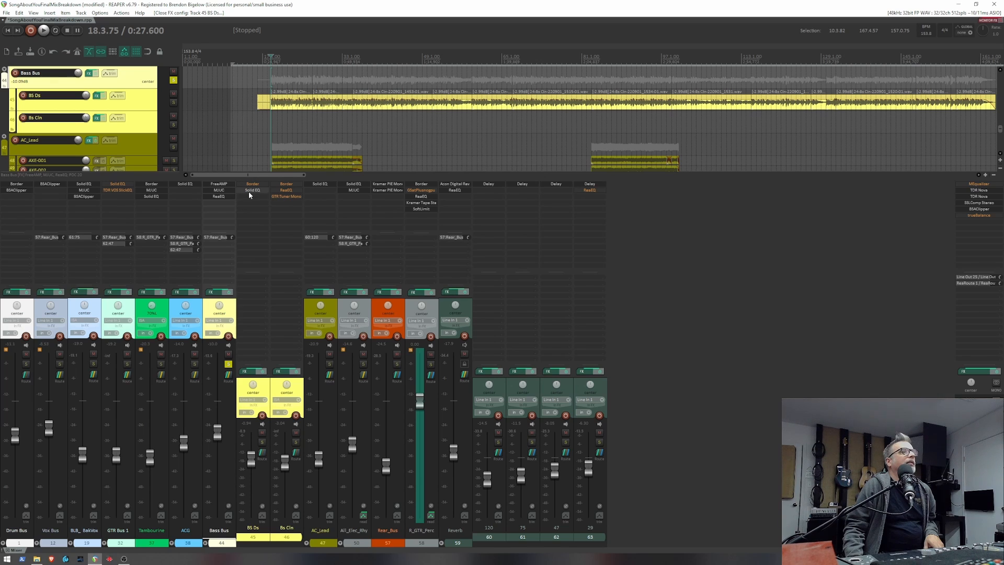
left_click(219, 184)
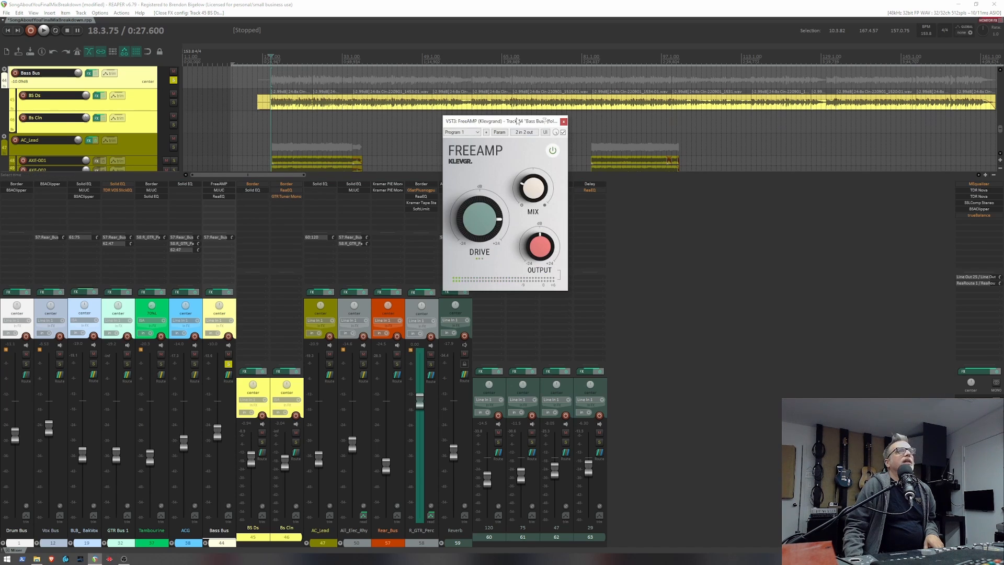
left_click_drag(509, 123, 567, 174)
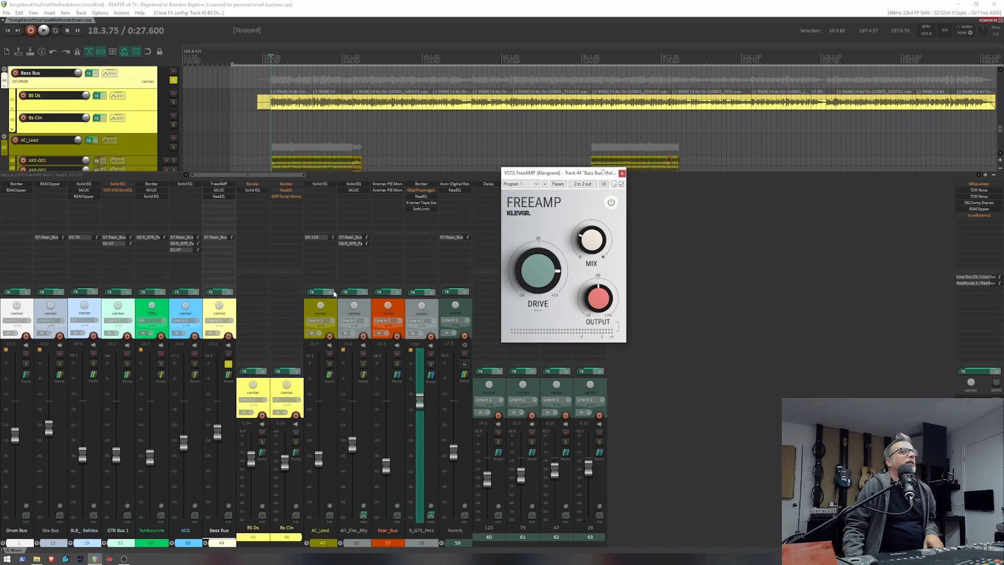
Play the bass passage through FreeAMP and try a higher Mix amount to exaggerate the effect on the Bass Bus.
key("space")
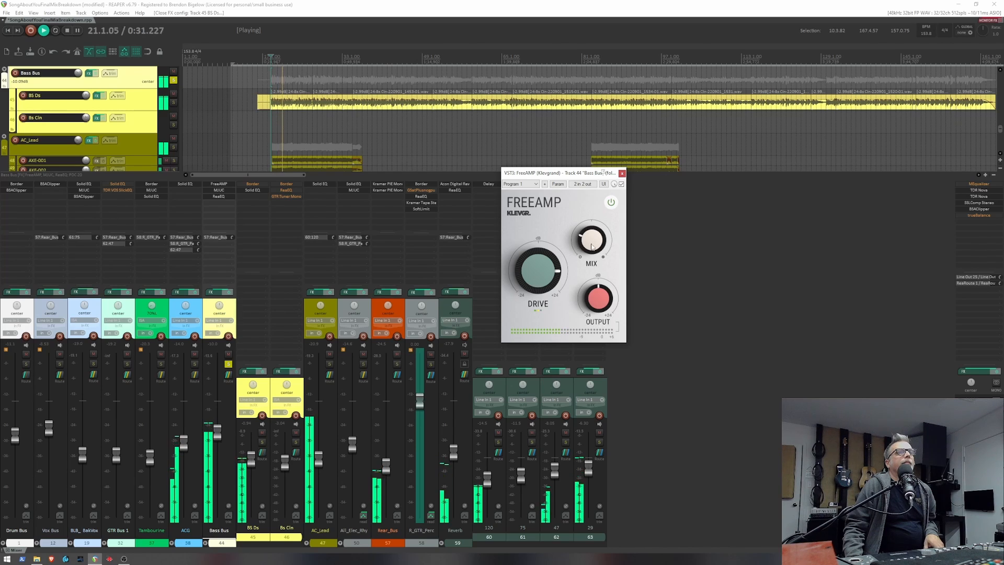
key("space")
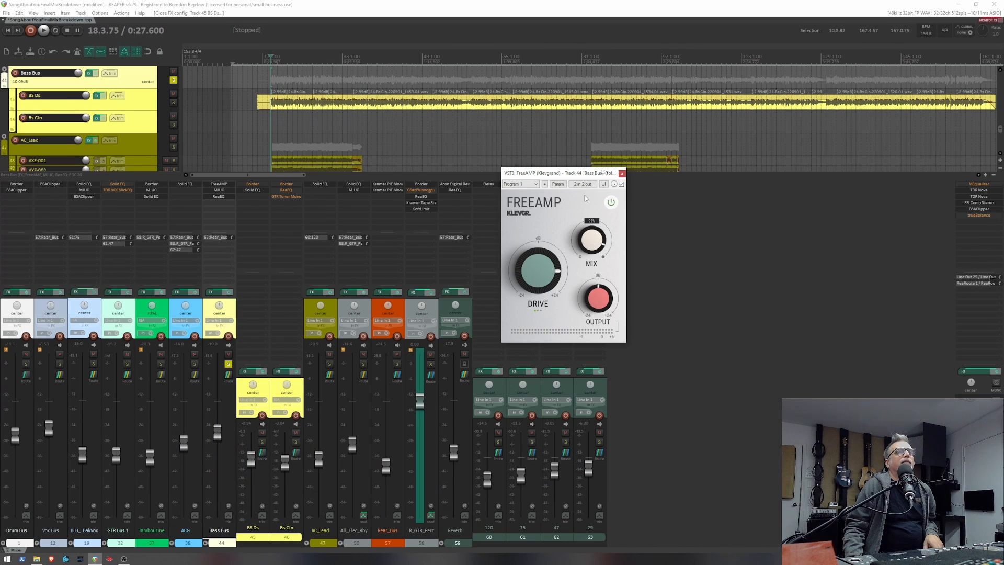
key("space")
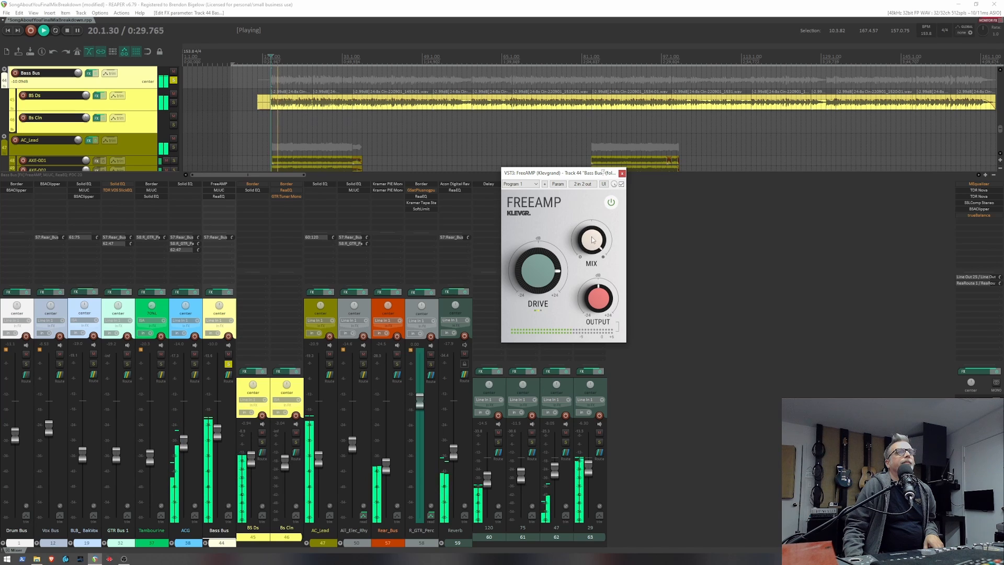
left_click_drag(592, 240, 555, 208)
key("space")
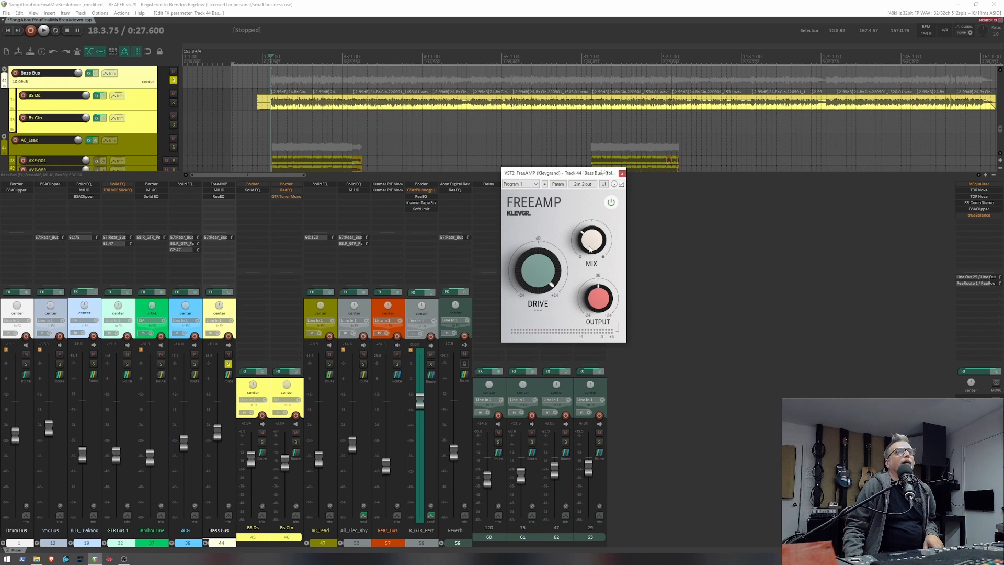
Replay the passage with the exaggerated FreeAMP settings, and bring Drive and Mix back down to their moderate positions.
key("space")
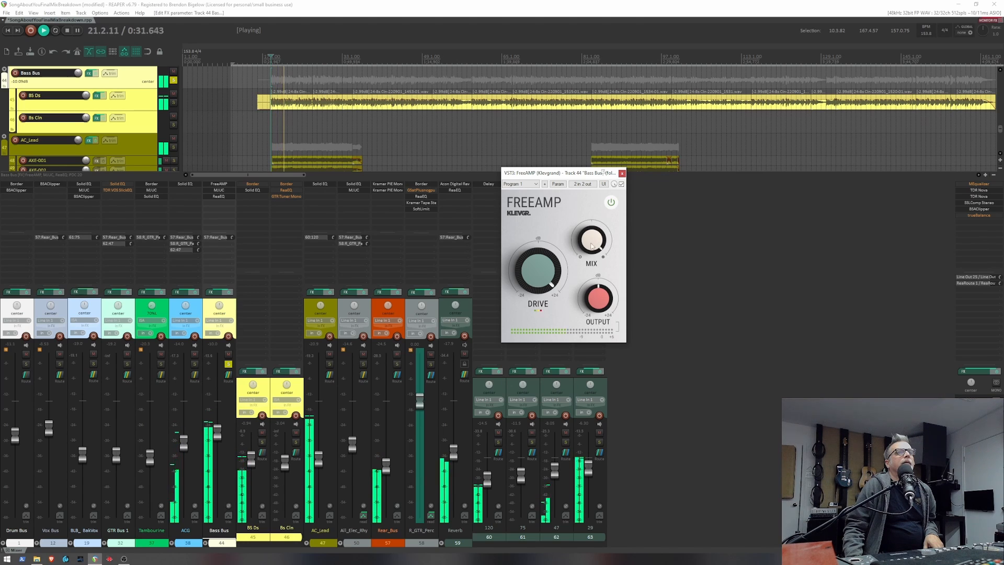
left_click_drag(537, 272, 543, 293)
key("space")
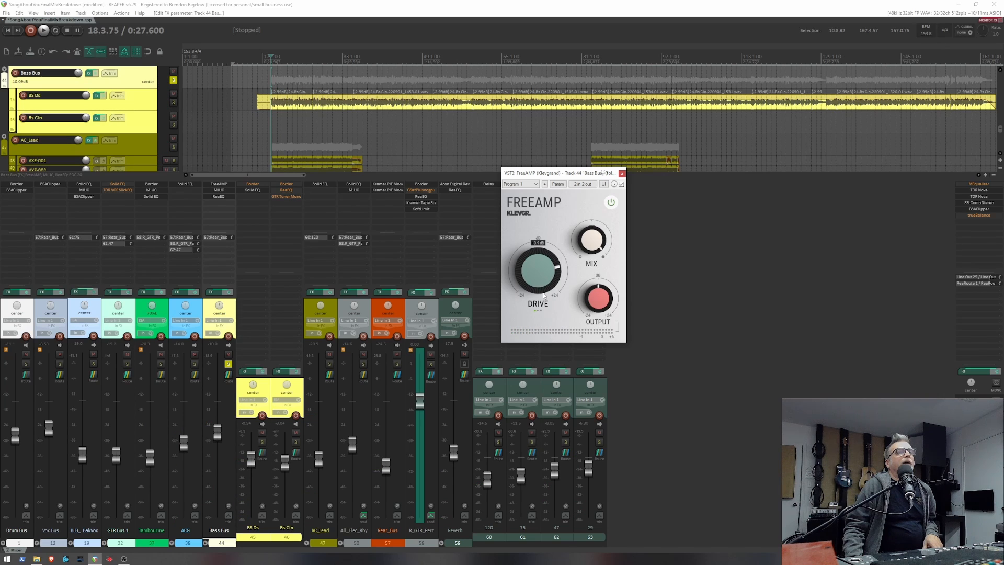
left_click_drag(593, 241, 594, 270)
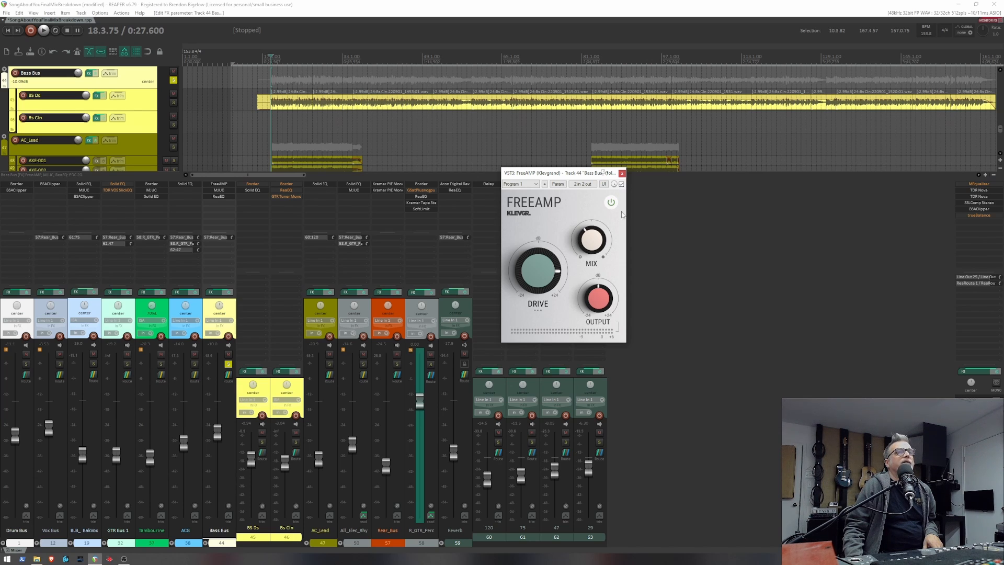
Audition the Bass Bus through FreeAMP, bypassing and re-enabling the plugin during playback to compare the sound.
key("space")
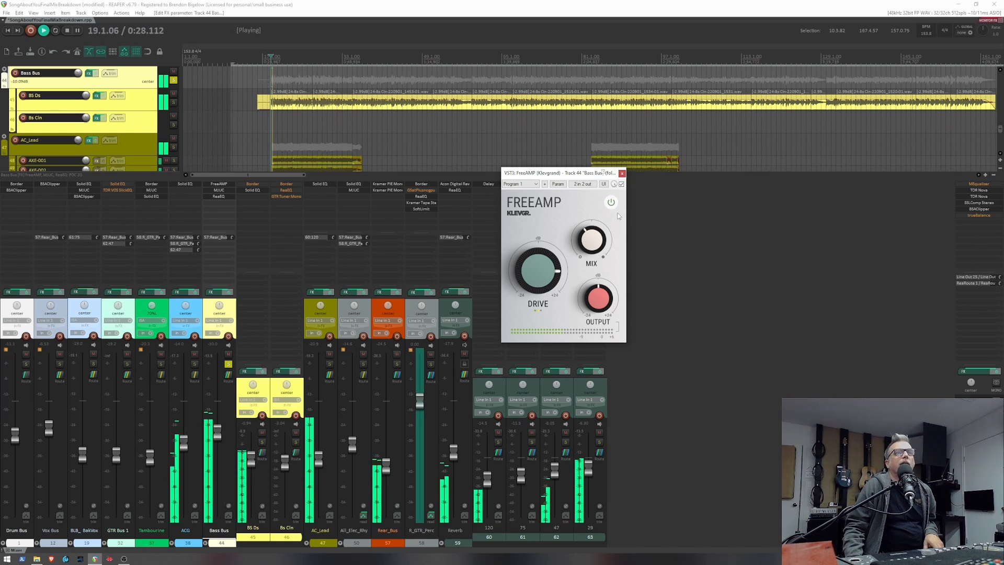
key("space")
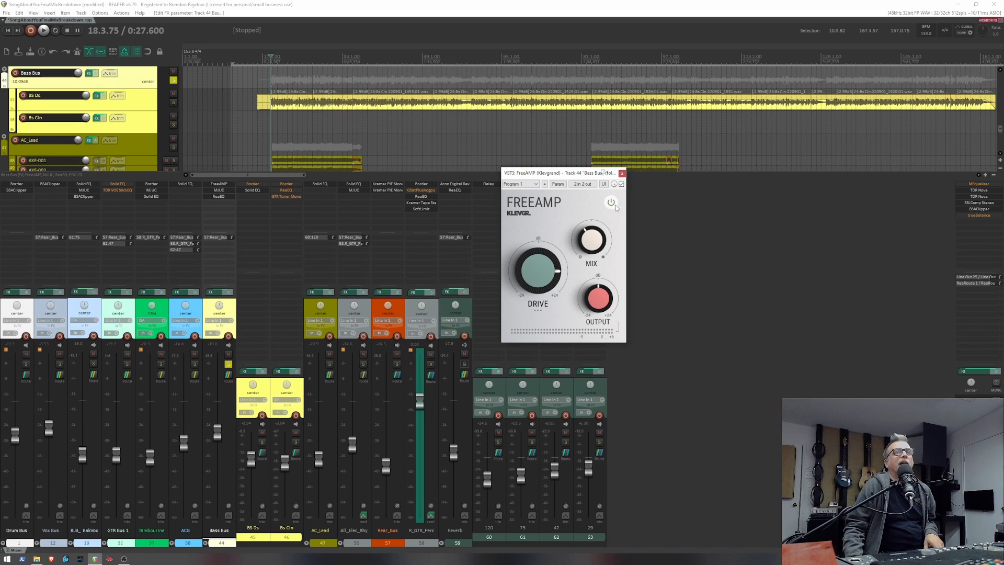
key("space")
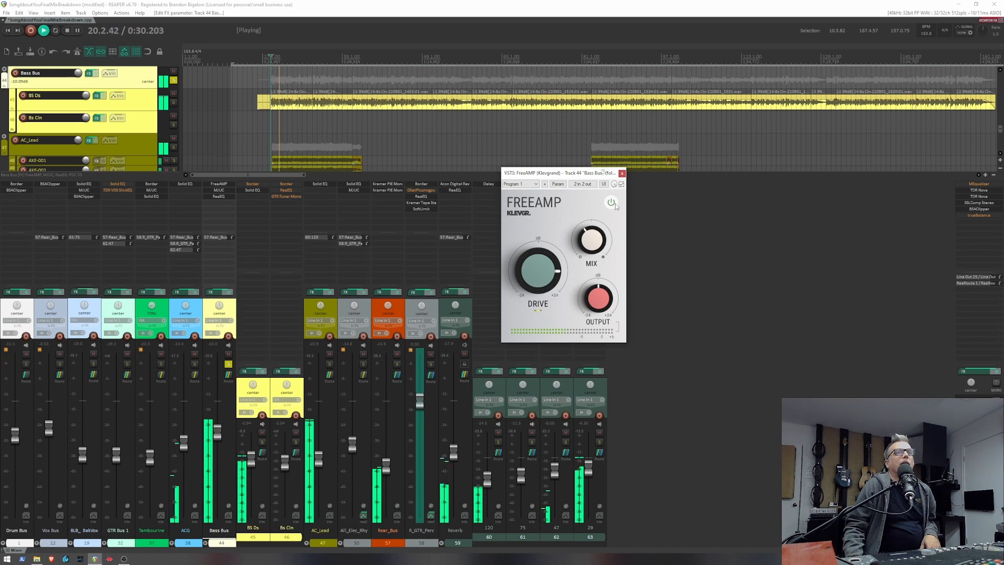
left_click(615, 205)
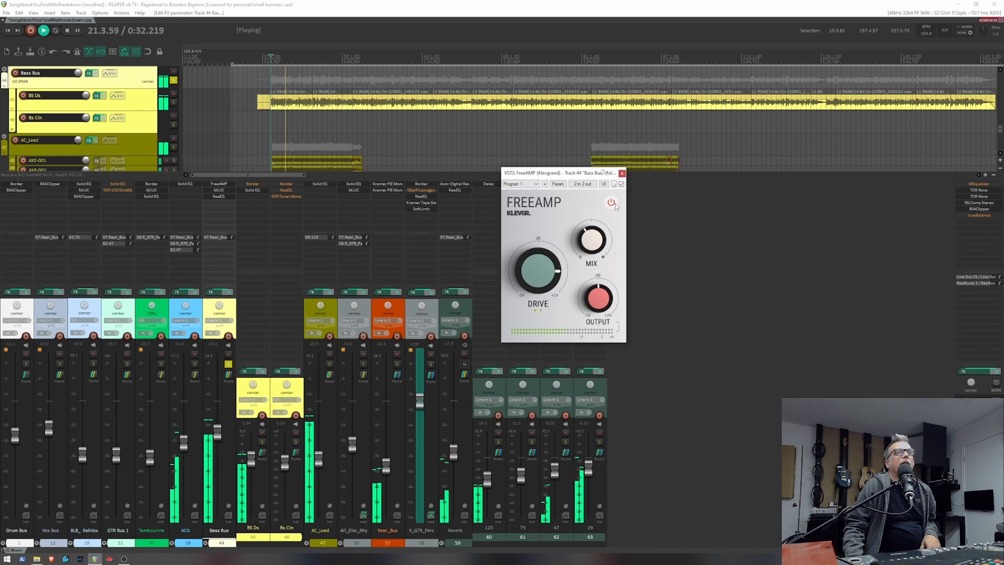
left_click(611, 203)
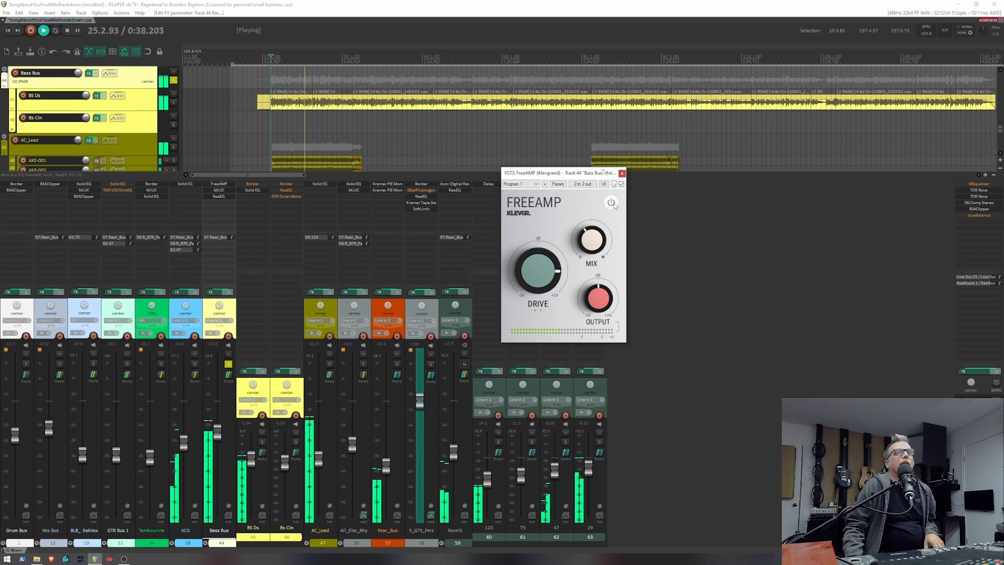
key("space")
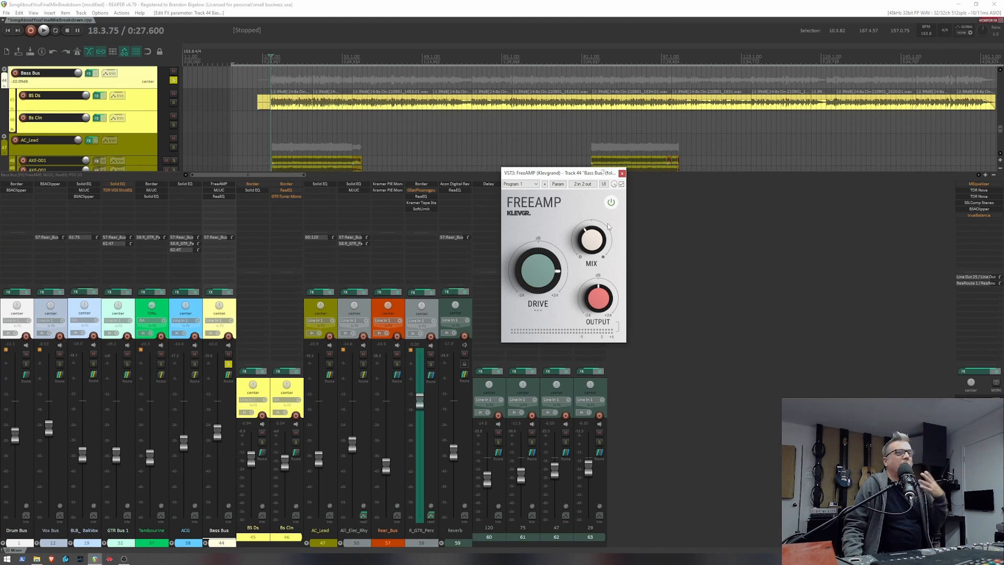
Close FreeAMP, open the Bass Bus's MJUC compressor and play the bass passage through it.
left_click(622, 174)
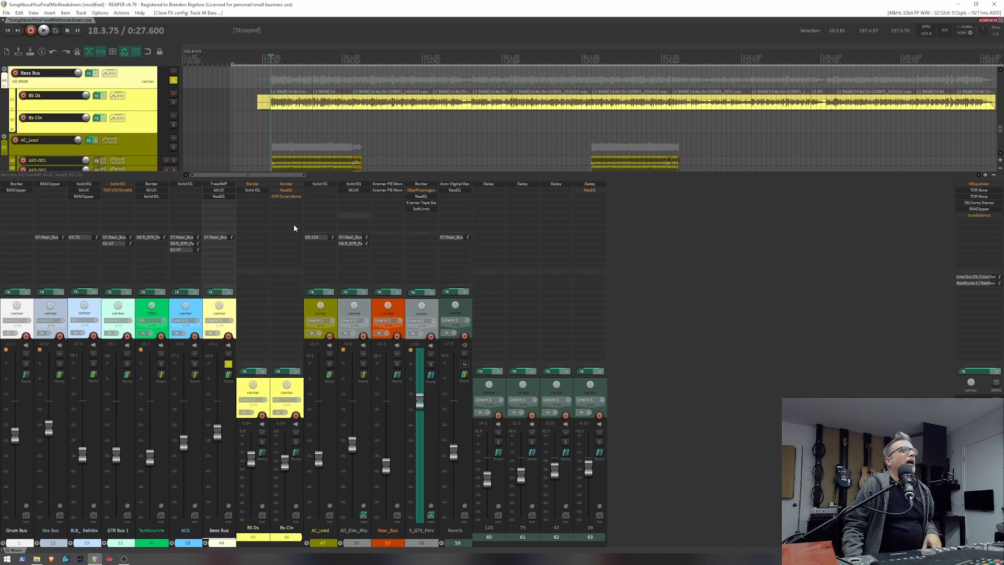
left_click(220, 190)
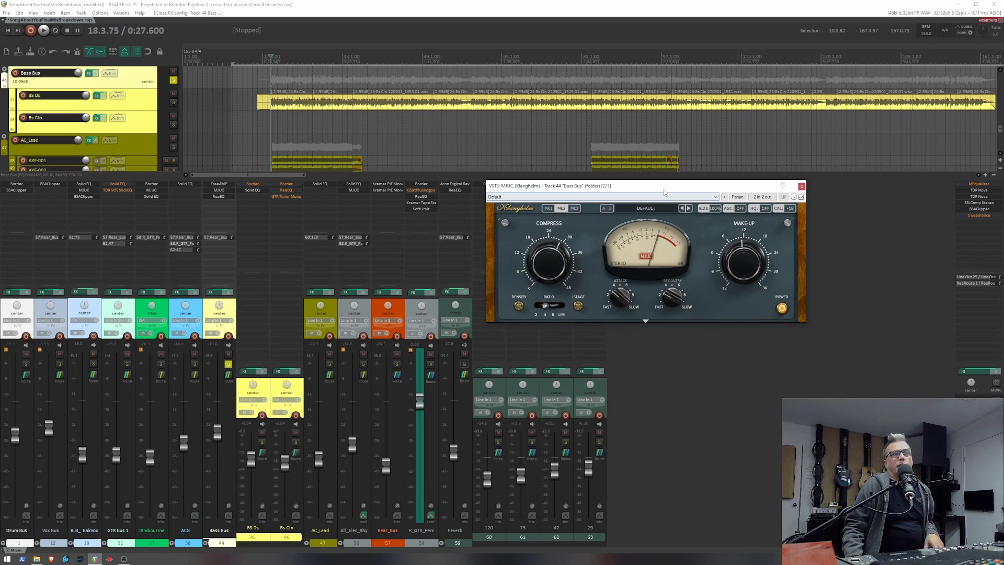
key("space")
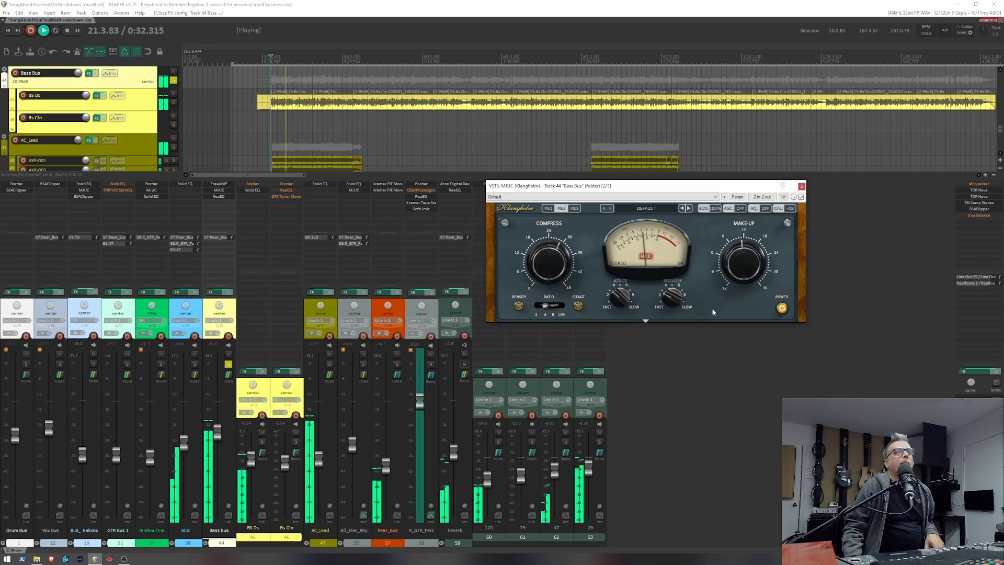
key("space")
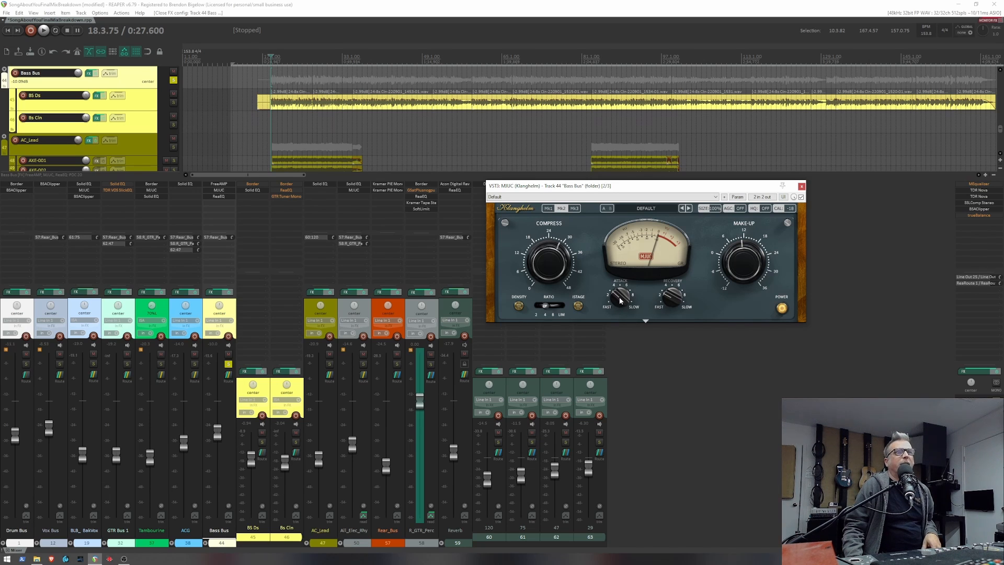
Replay the bass passage twice to examine MJUC's gain reduction on the meter, and close the compressor.
key("space")
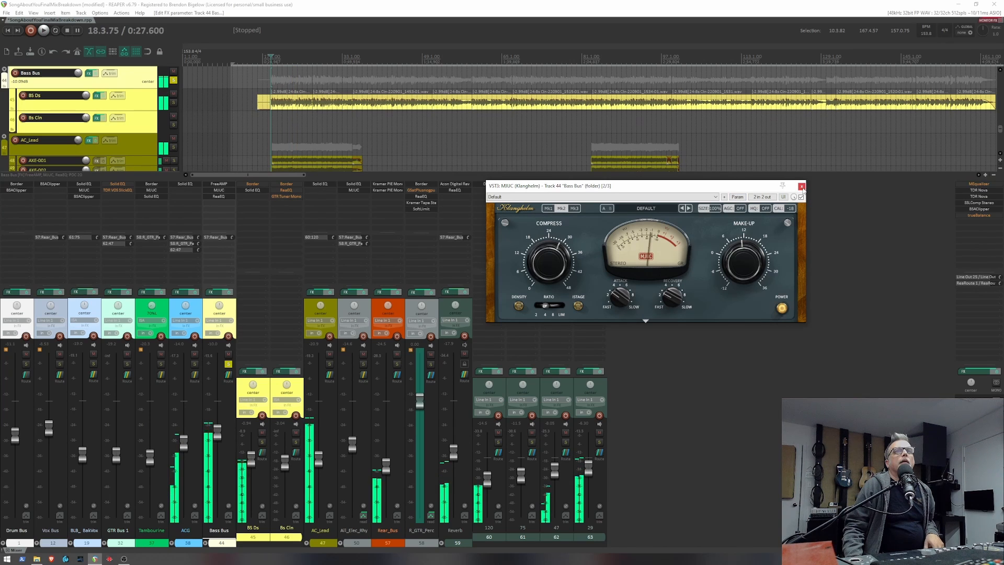
key("space")
key("space")
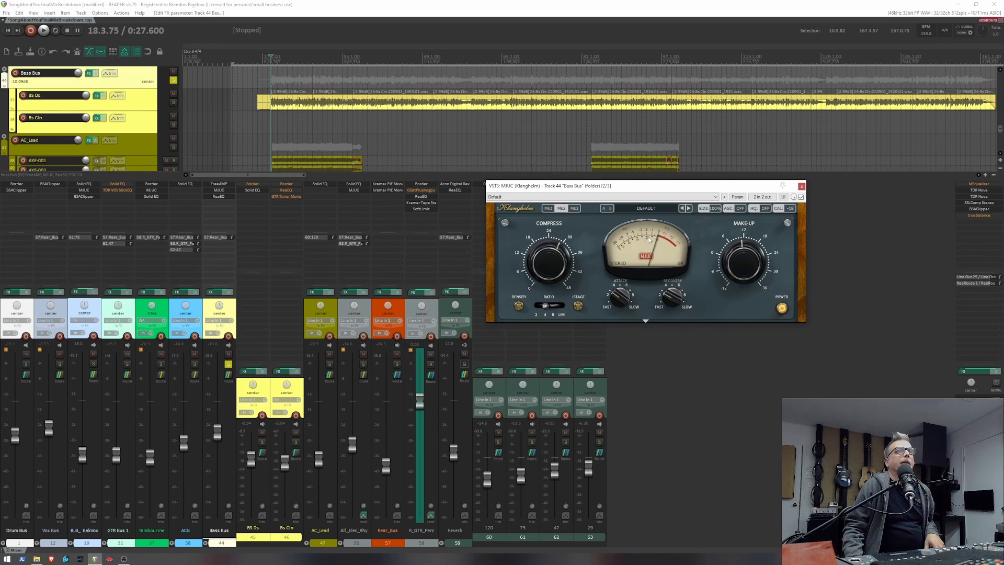
key("space")
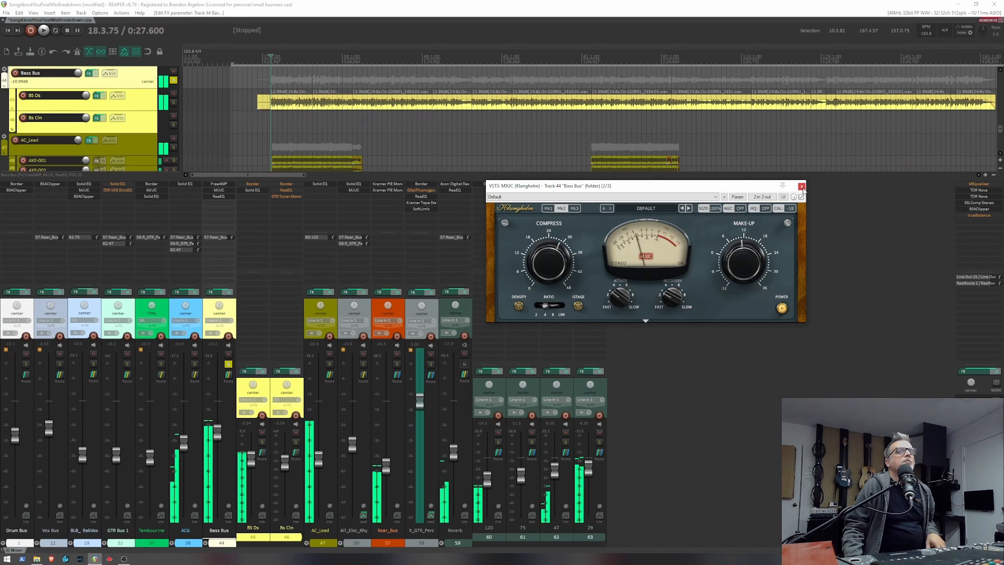
key("space")
left_click(802, 187)
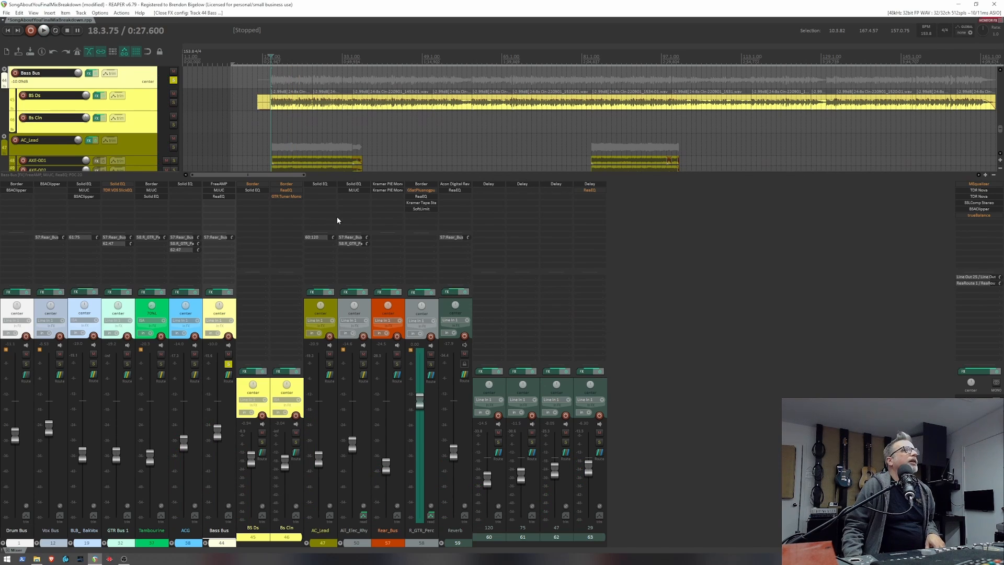
Inspect the flat ReaEQ on the Bass Bus, close it and remove it from the bus's effects chain.
left_click(230, 196)
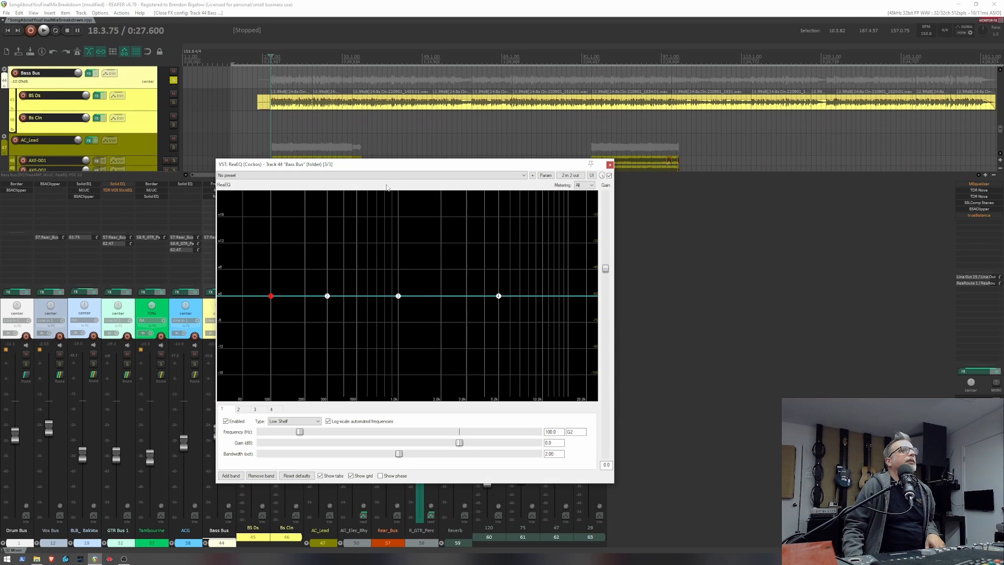
left_click_drag(432, 164, 564, 172)
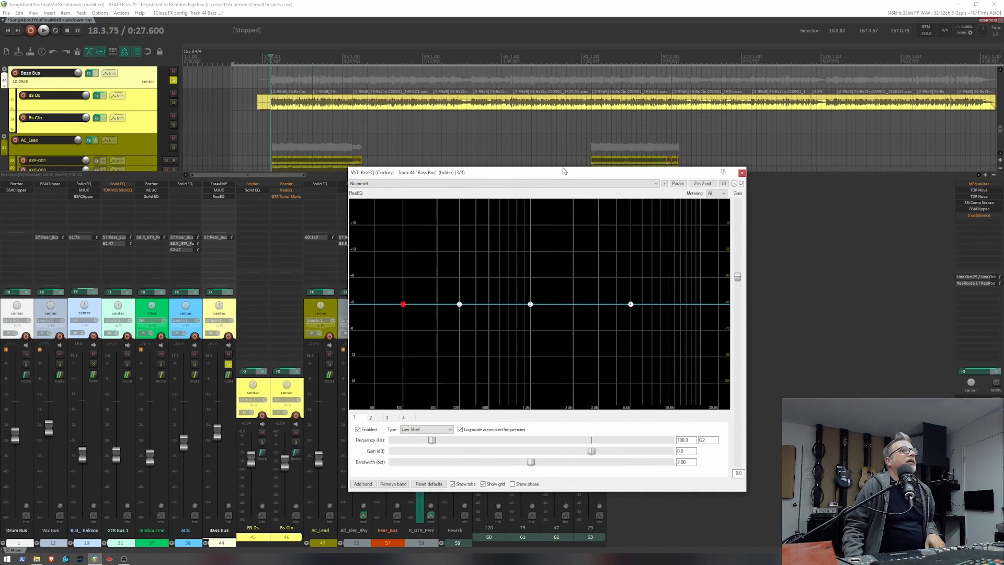
left_click(743, 173)
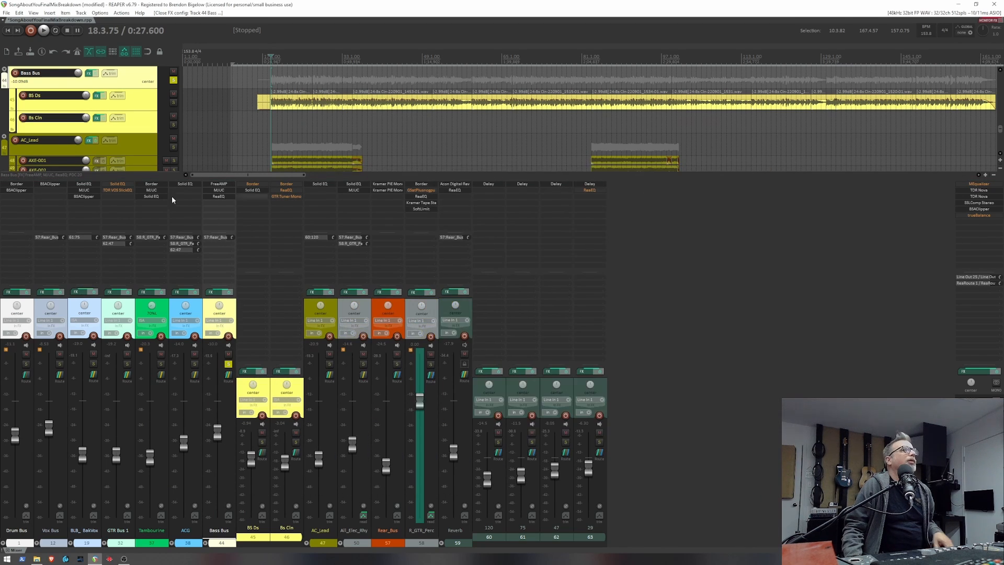
left_click(225, 197, "alt")
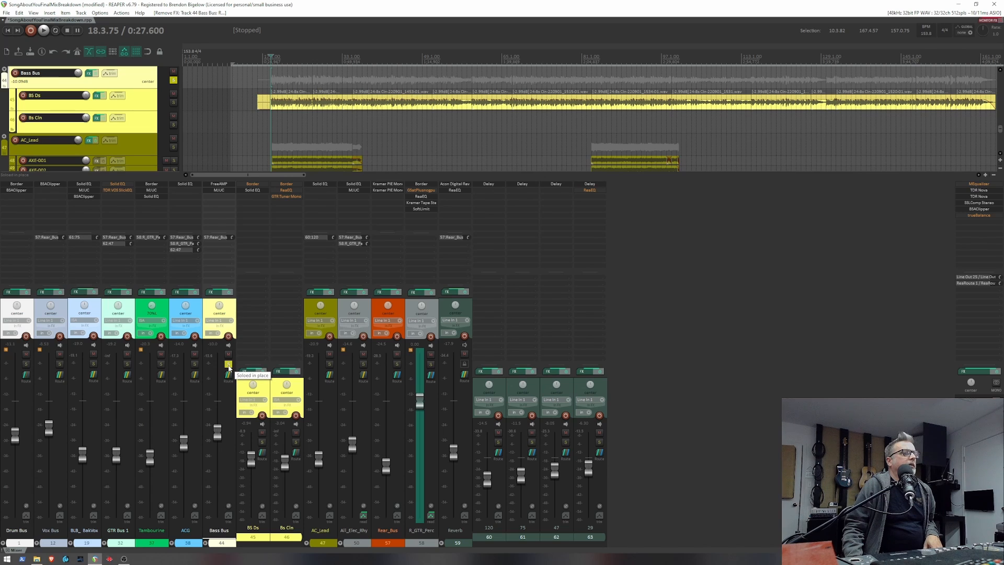
Unsolo the Bass Bus, and audition Rear_Bus first soloed and again within the full mix.
left_click(228, 364)
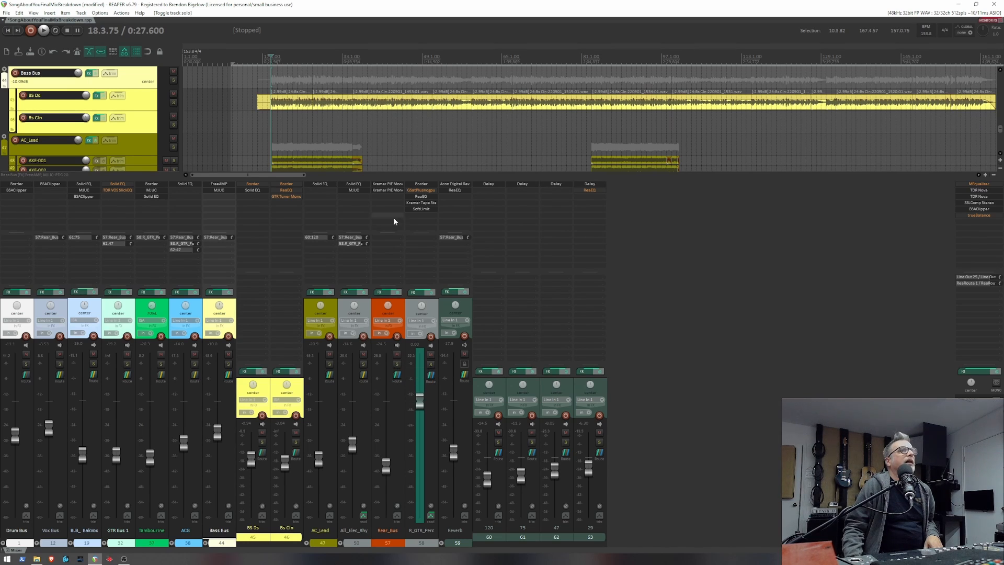
left_click(397, 365)
key("space")
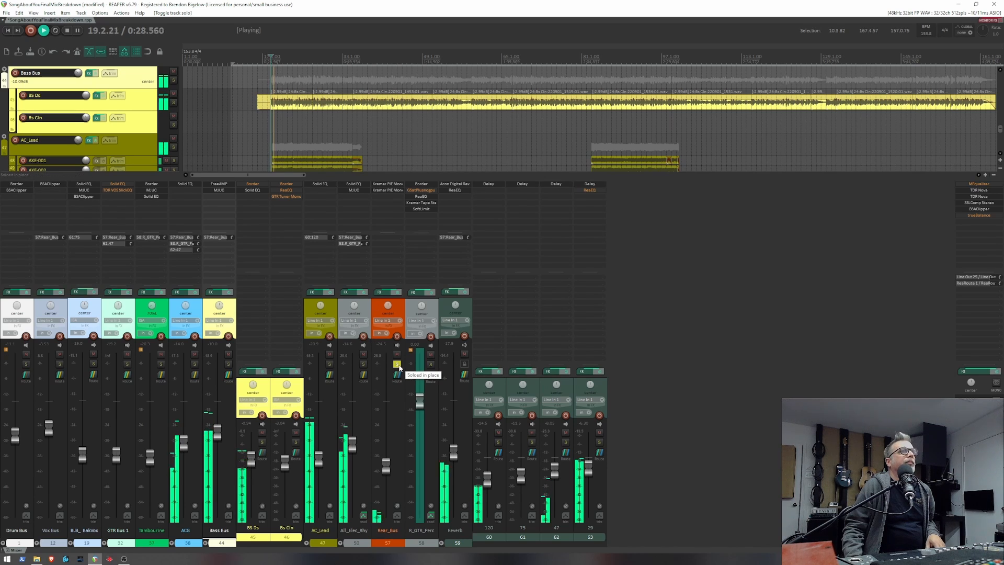
left_click(397, 364)
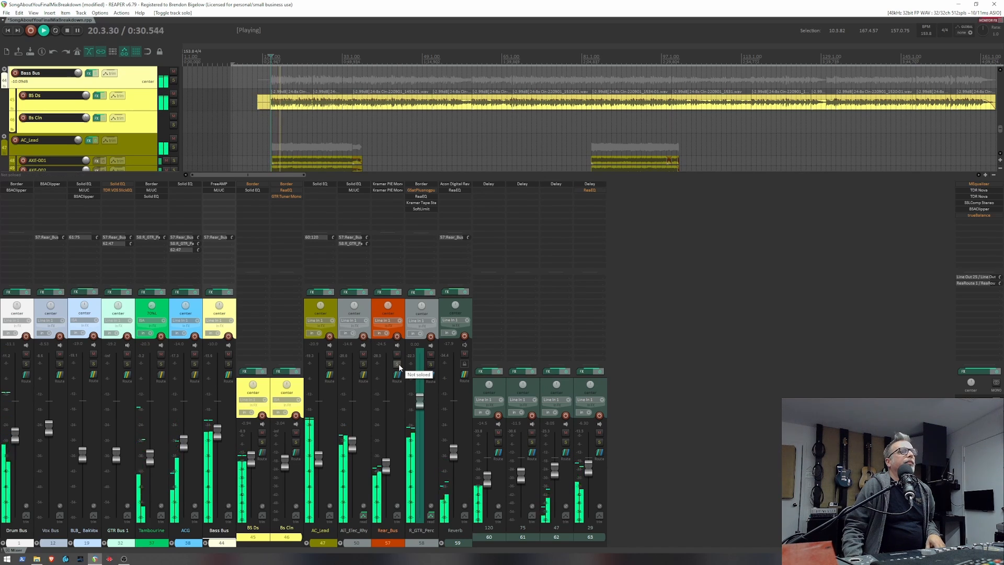
key("space")
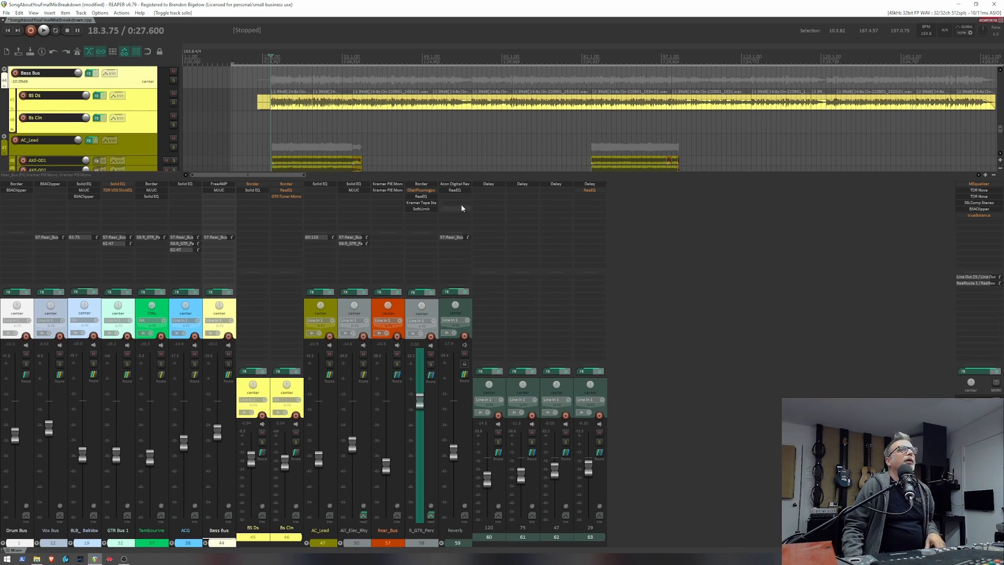
Open the Acon Digital Reverb SOLO plugin on the Reverb track, review its size and dry/wet settings, and close it.
left_click(462, 184)
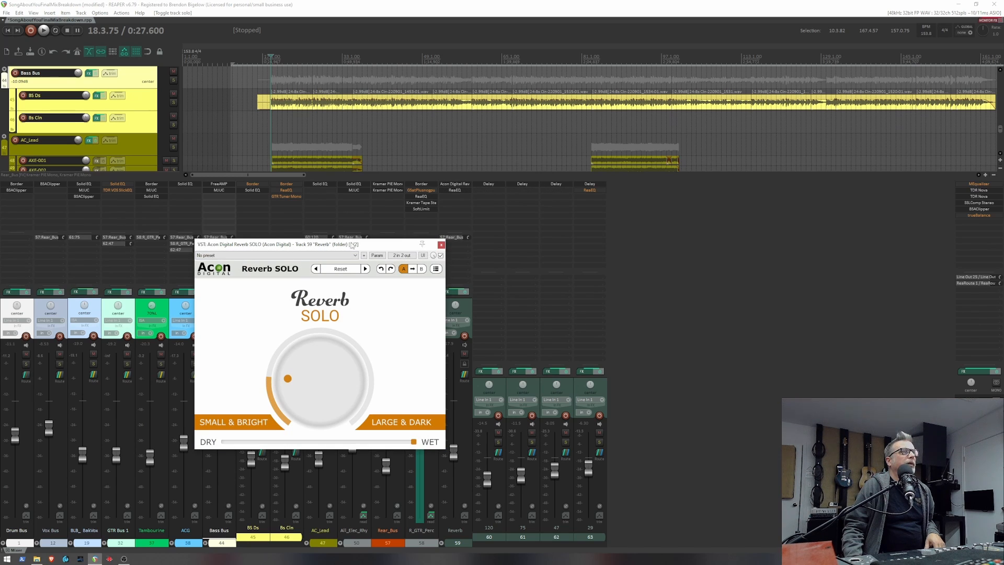
left_click_drag(357, 247, 443, 216)
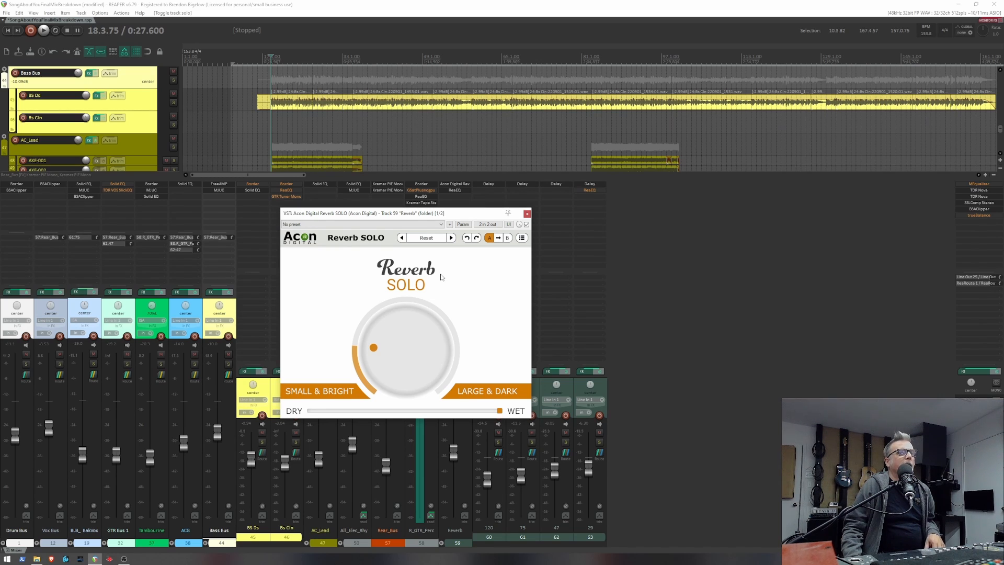
left_click(527, 214)
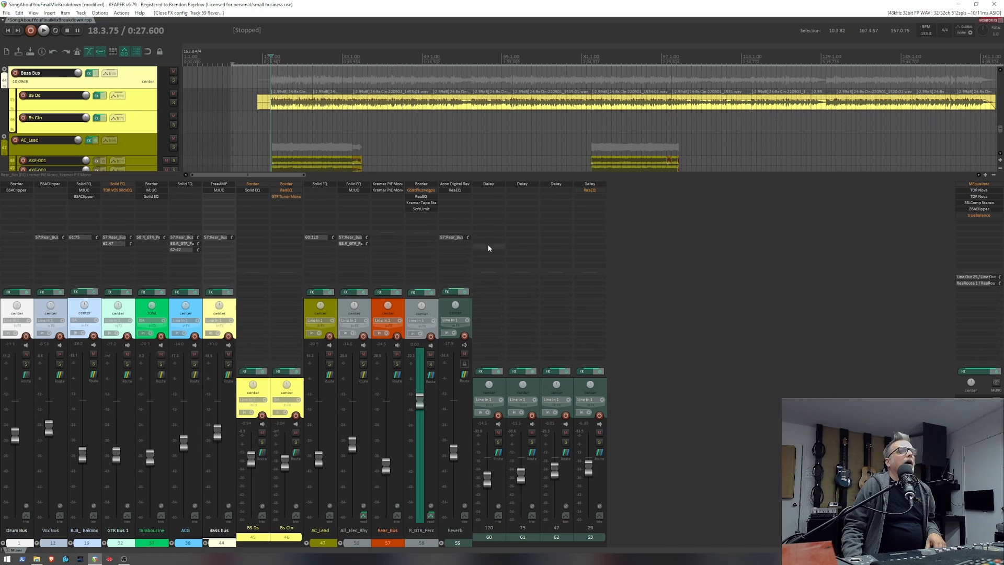
Open the Reverb track's ReaEQ, place it over the mixer and enlarge its window to examine the filter curve.
left_click(457, 190)
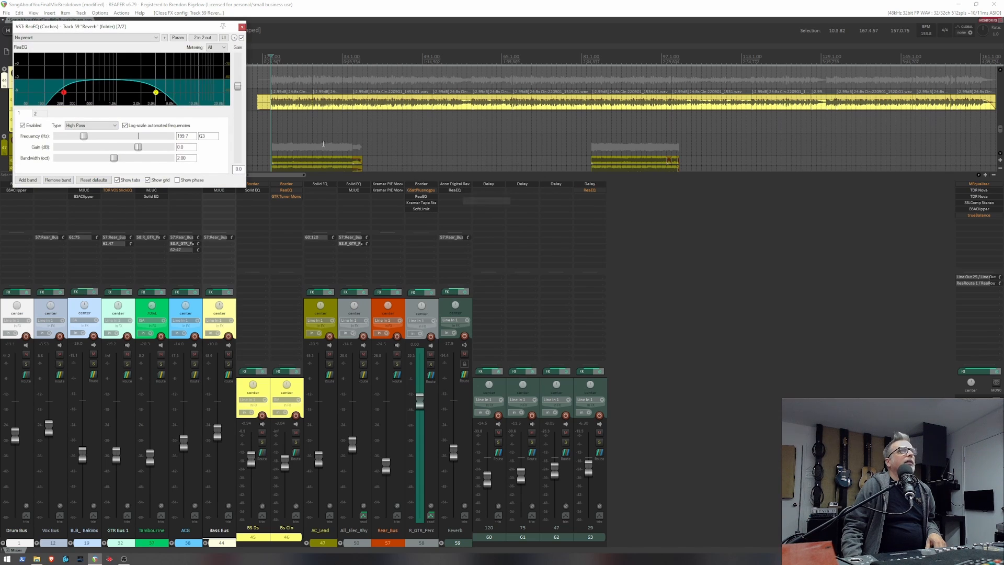
left_click_drag(120, 29, 316, 133)
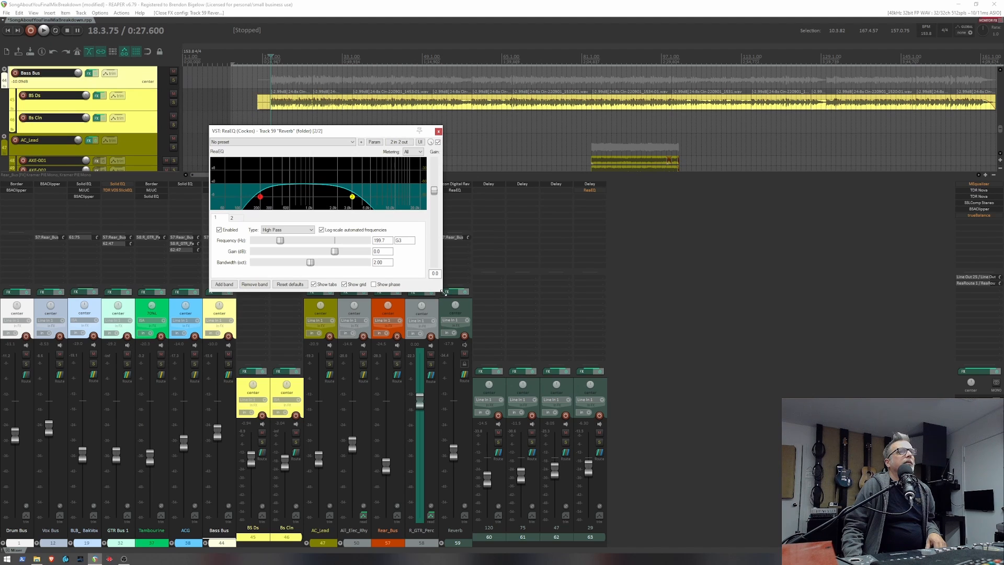
left_click_drag(444, 291, 708, 443)
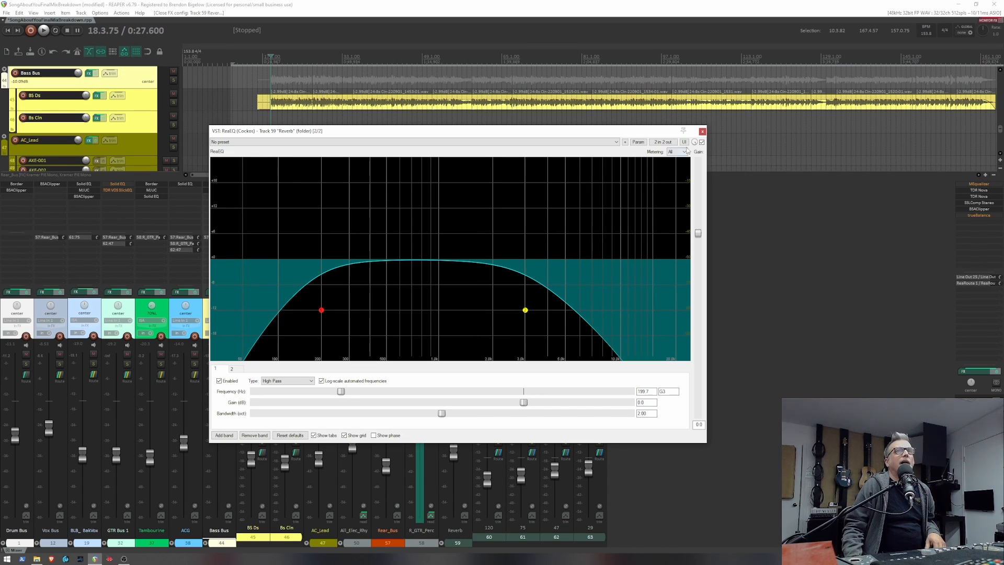
Close the Reverb track's ReaEQ and remove the ReaEQ from delay track 63's effects chain.
left_click(703, 131)
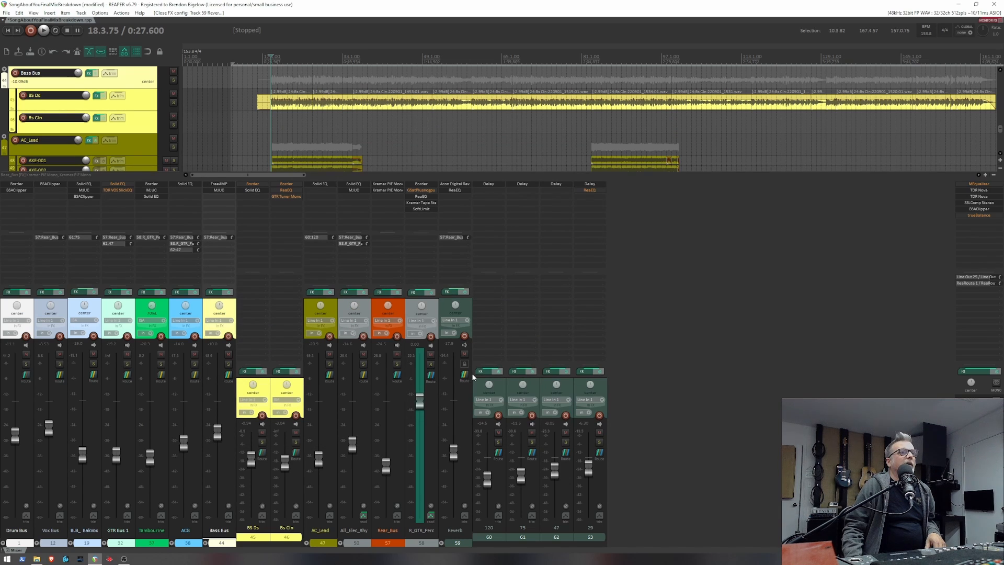
left_click(592, 189, "alt")
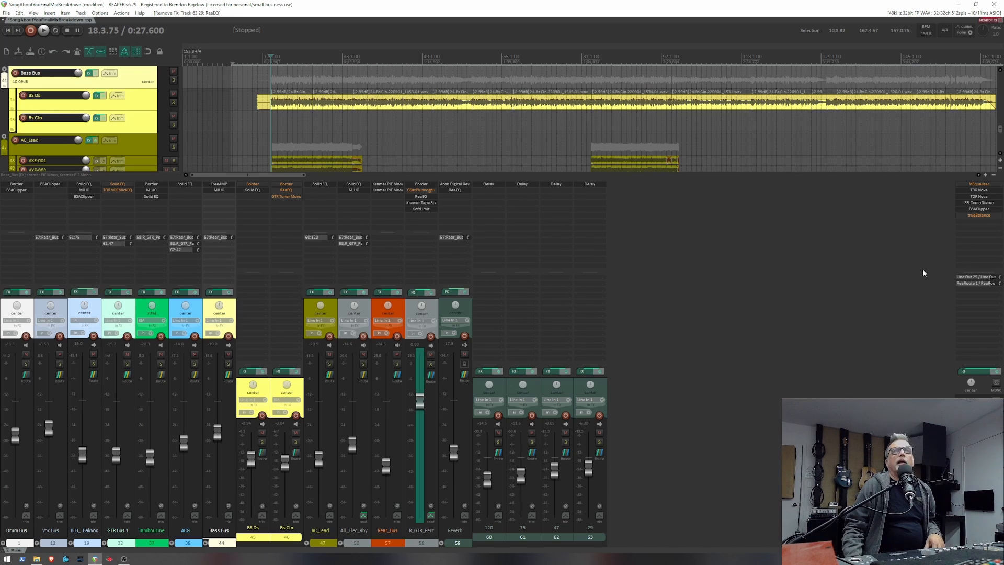
Audition the full mix, review the first TDR Nova's low band on the Master Track during playback, and close it.
key("space")
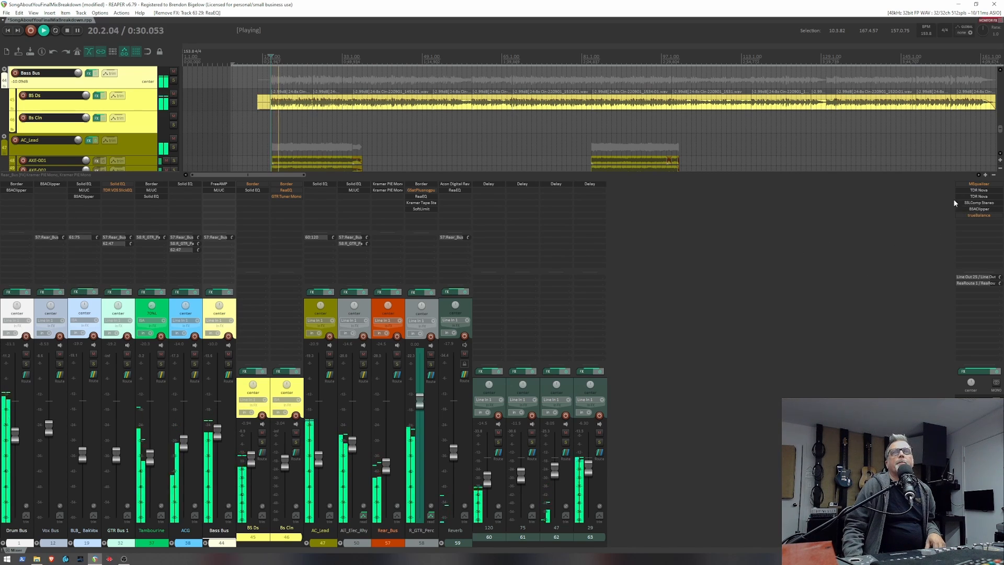
key("space")
double_click(979, 190)
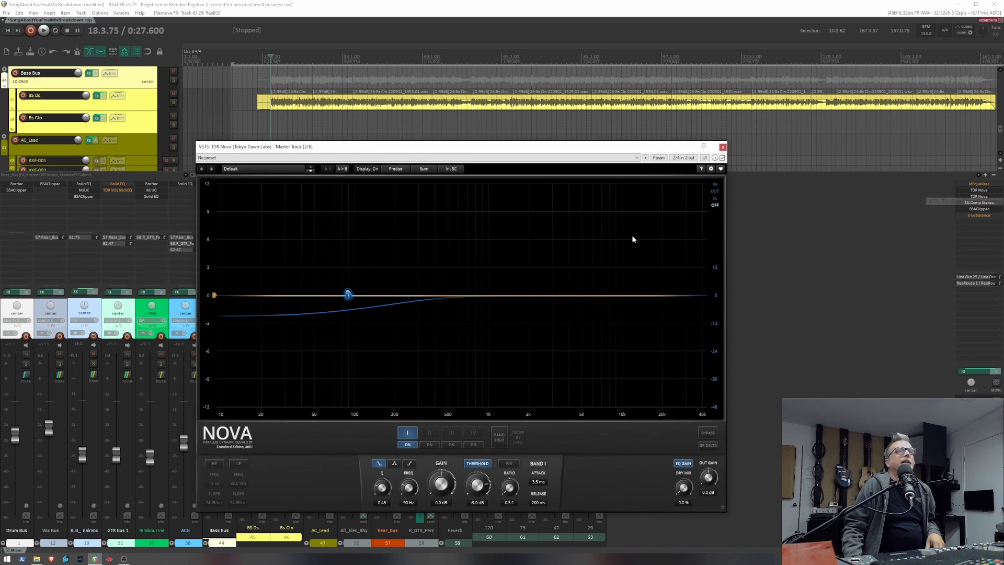
mouse_move(530, 150)
left_mouse_down()
mouse_move(547, 154)
mouse_move(540, 149)
left_mouse_up()
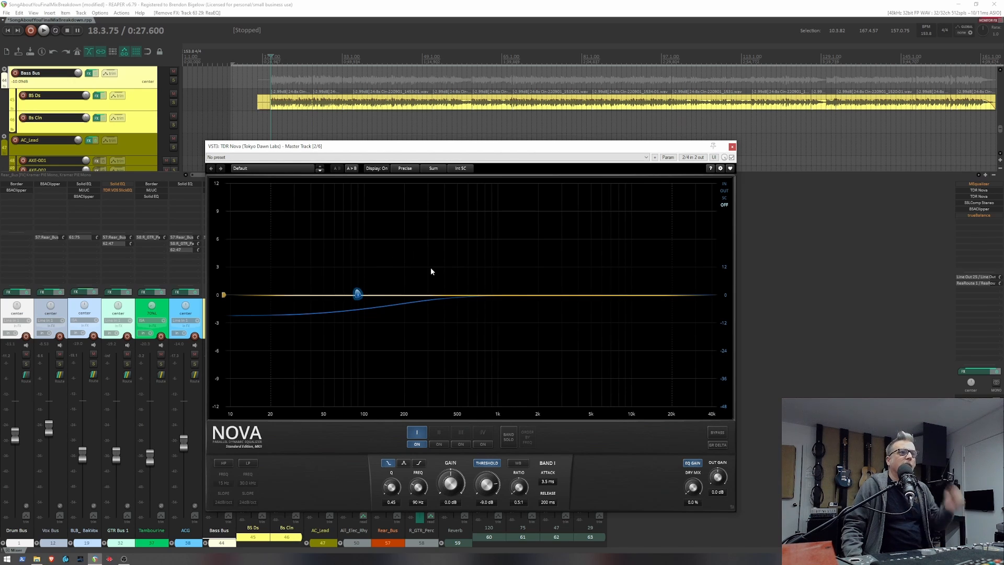
key("space")
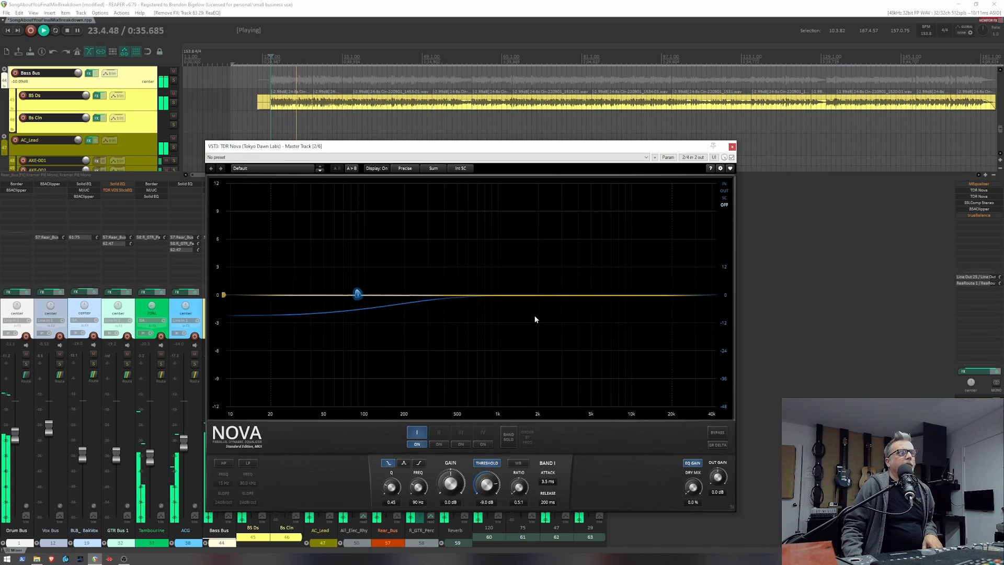
key("space")
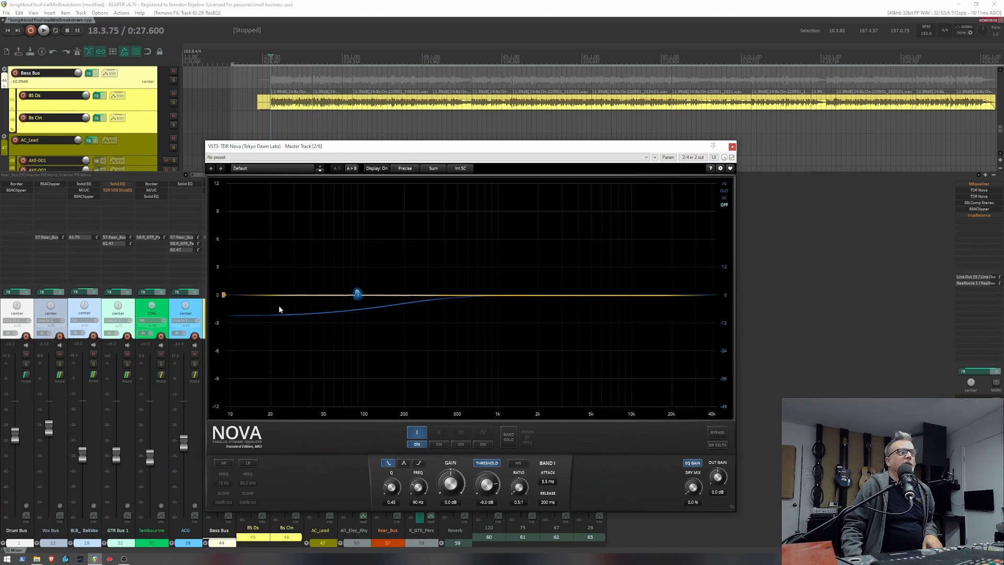
left_click(732, 147)
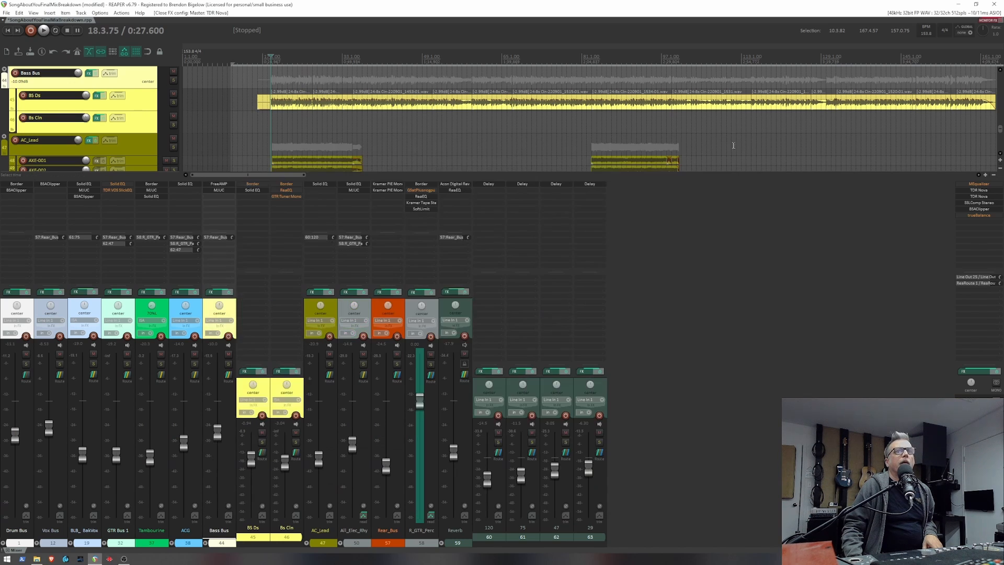
Open the Master Track's second TDR Nova and watch its high-shelf band while auditioning the mix at three song positions.
left_click(991, 196)
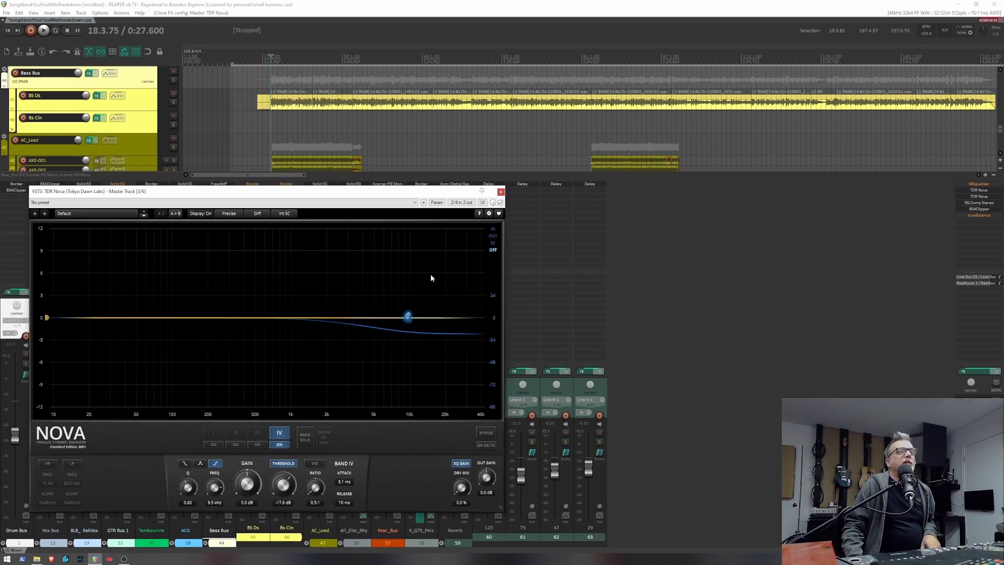
key("space")
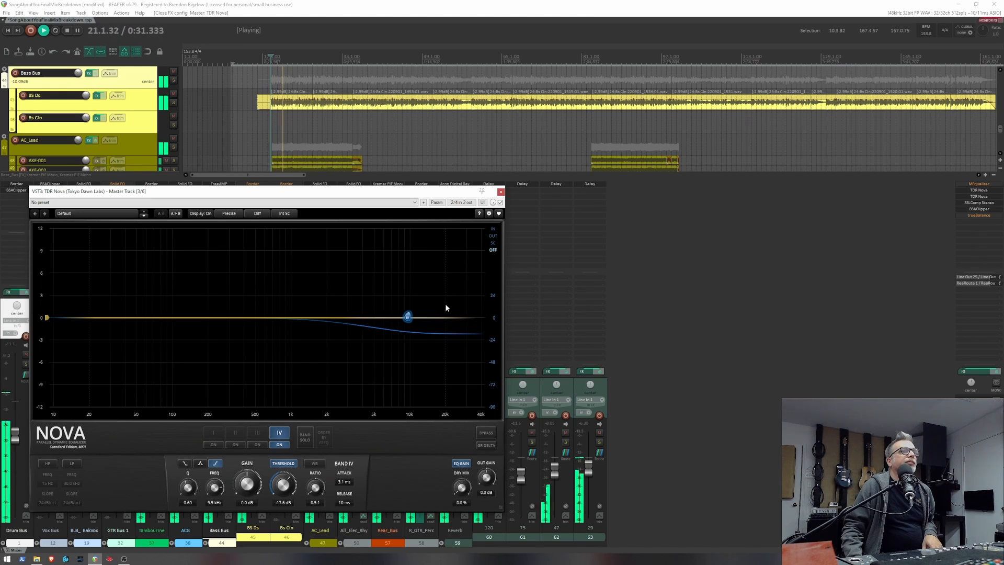
key("space")
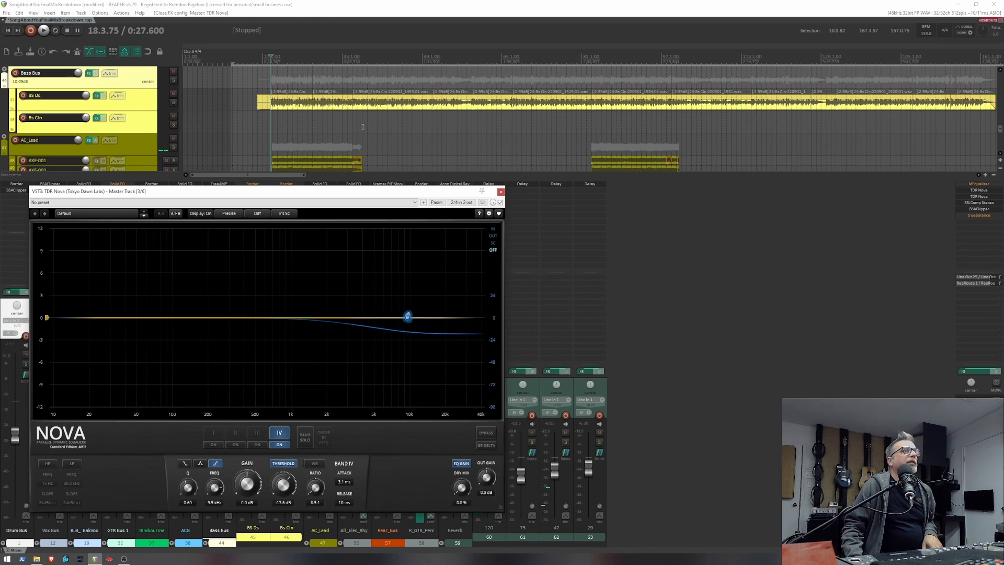
left_click(363, 127)
key("space")
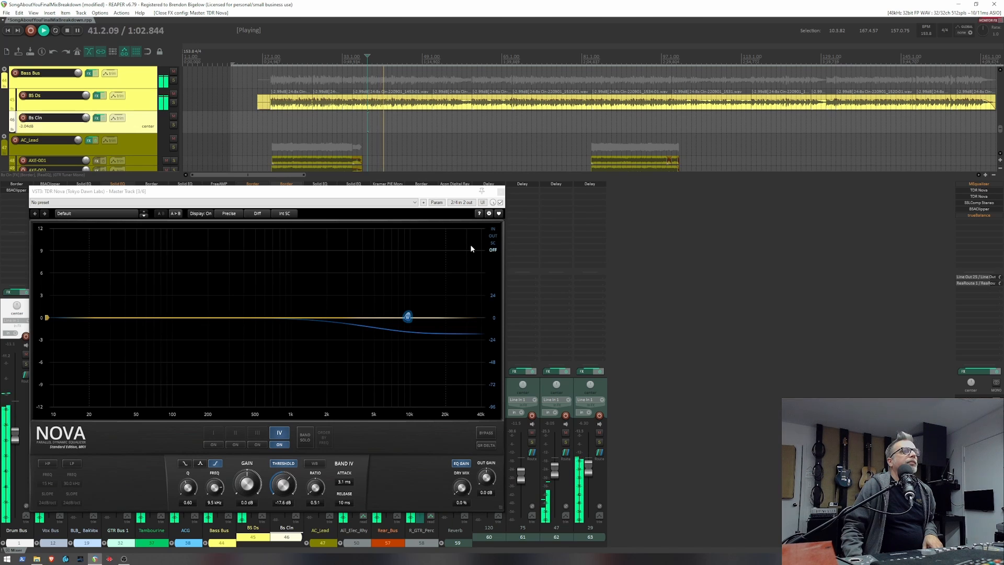
left_click(594, 123)
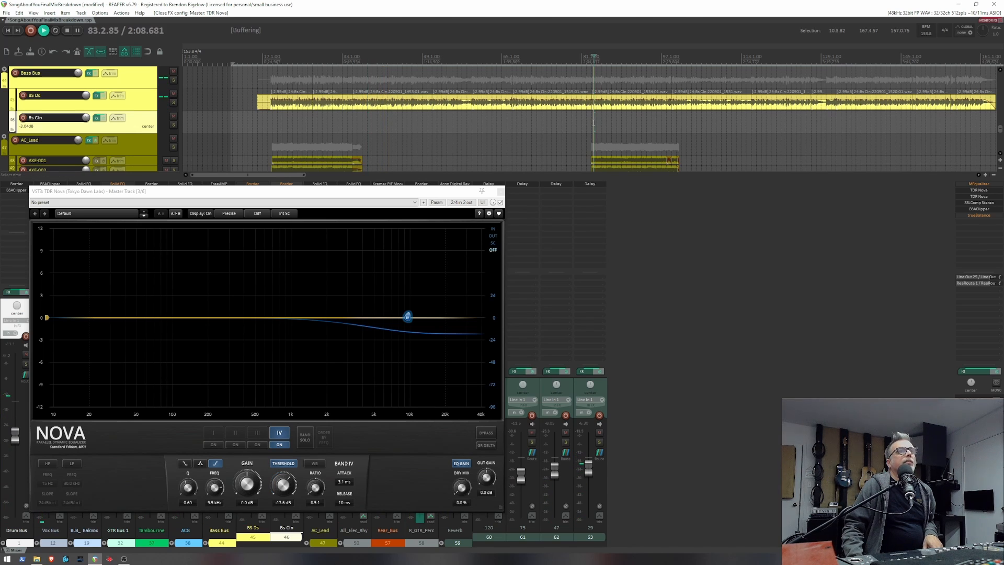
key("space")
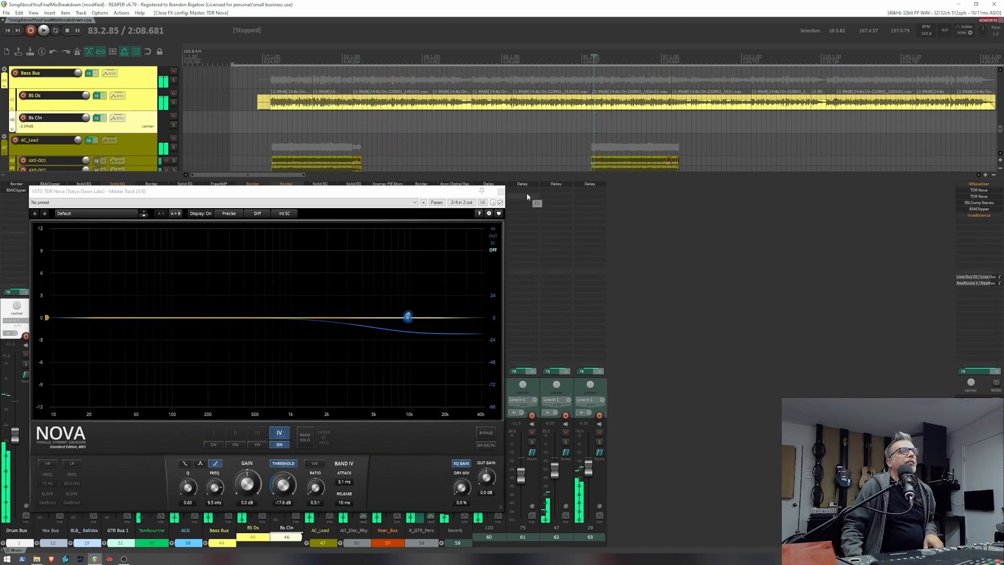
Lower the second TDR Nova's band IV threshold to -19.8 dB during playback, audition the result and close the plugin.
left_click_drag(391, 192, 467, 190)
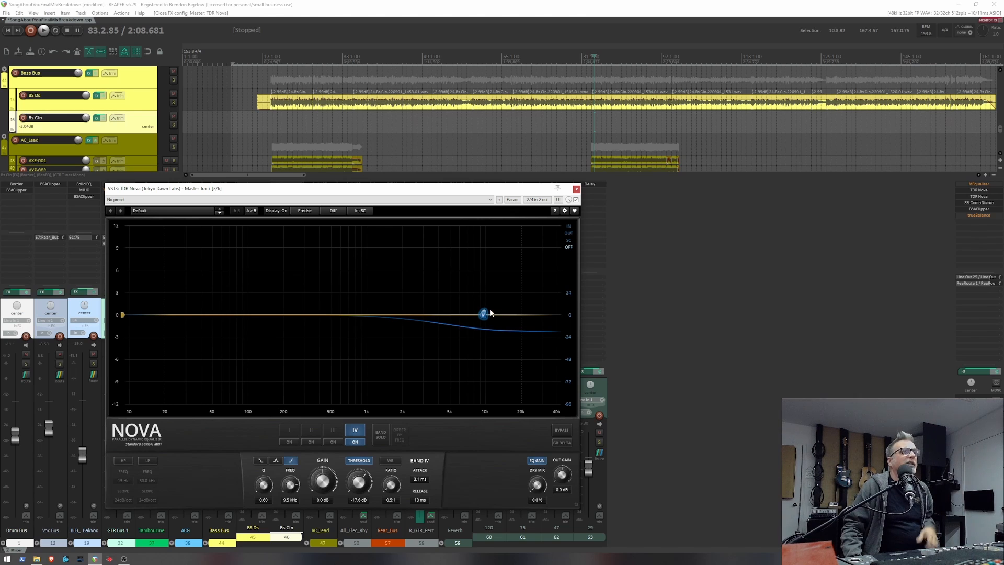
key("space")
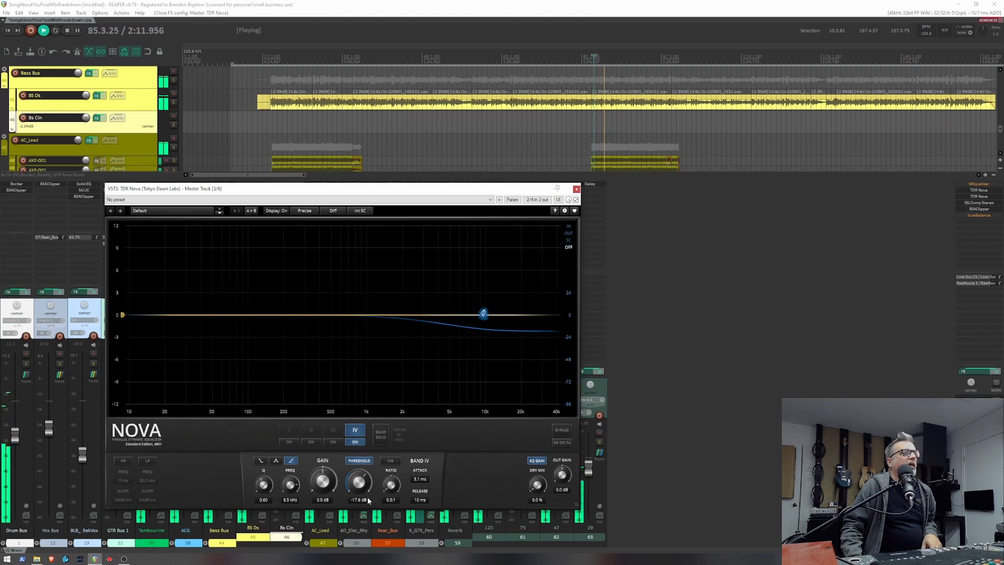
left_click_drag(358, 478, 357, 481)
scroll(358, 484, "down", 1)
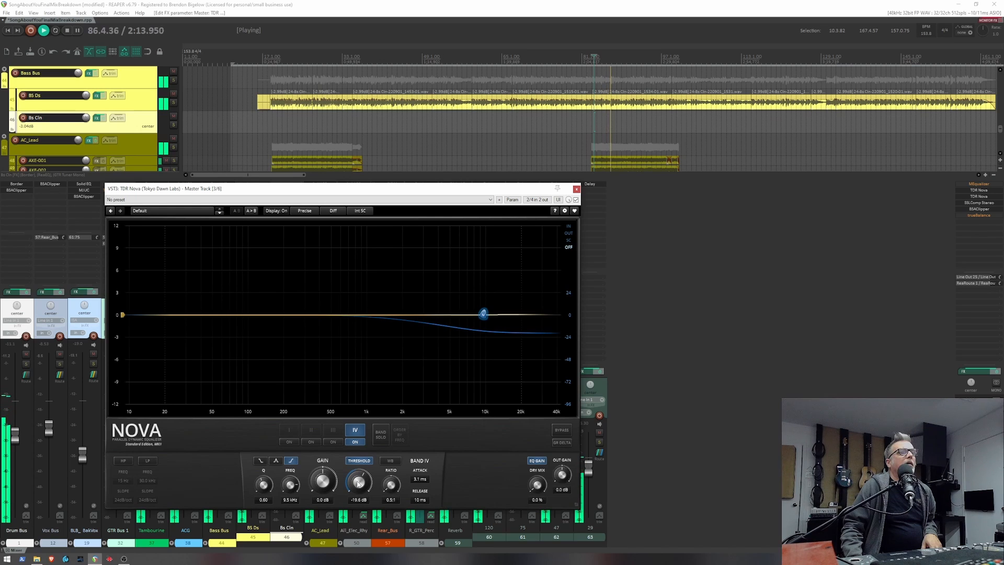
key("space")
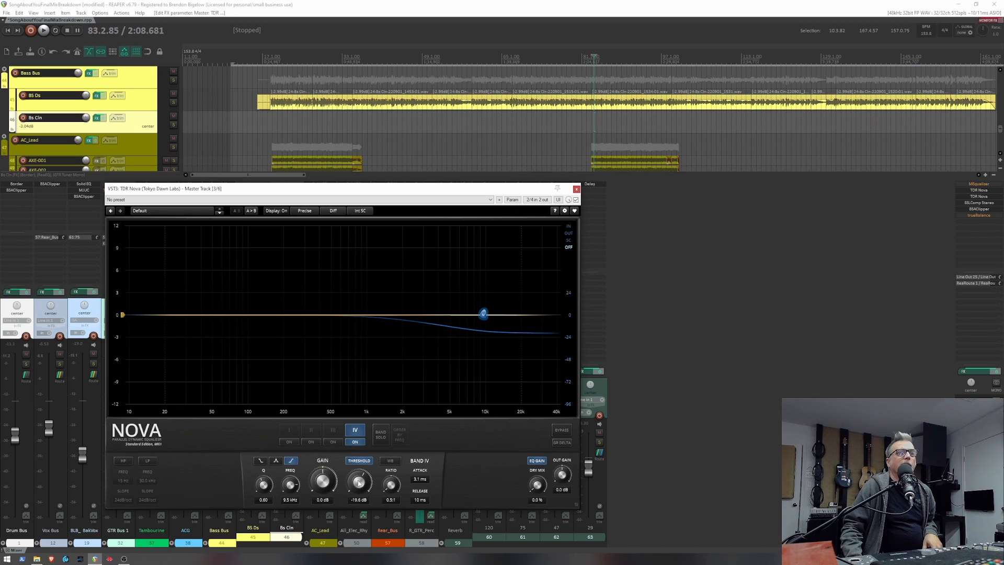
key("space")
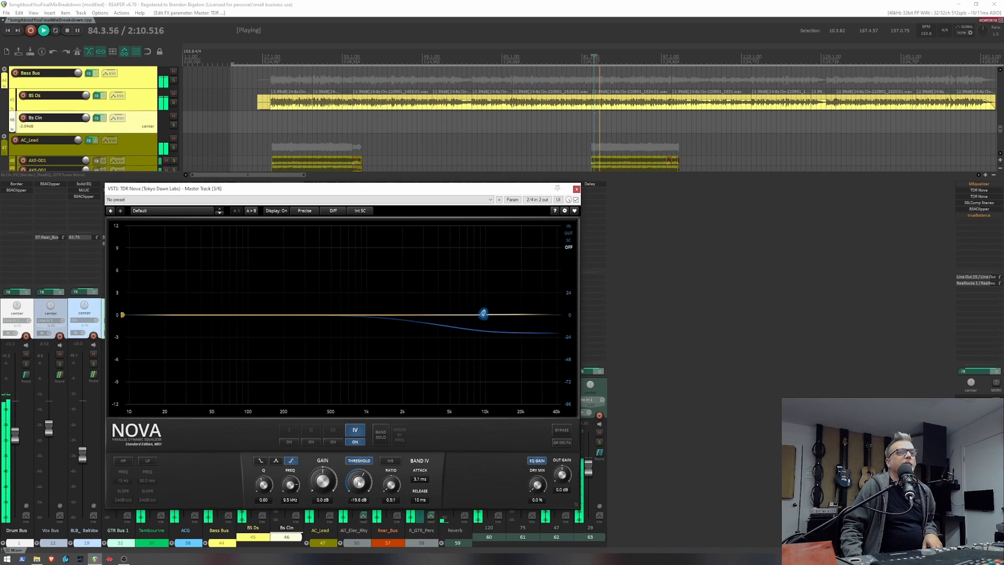
key("space")
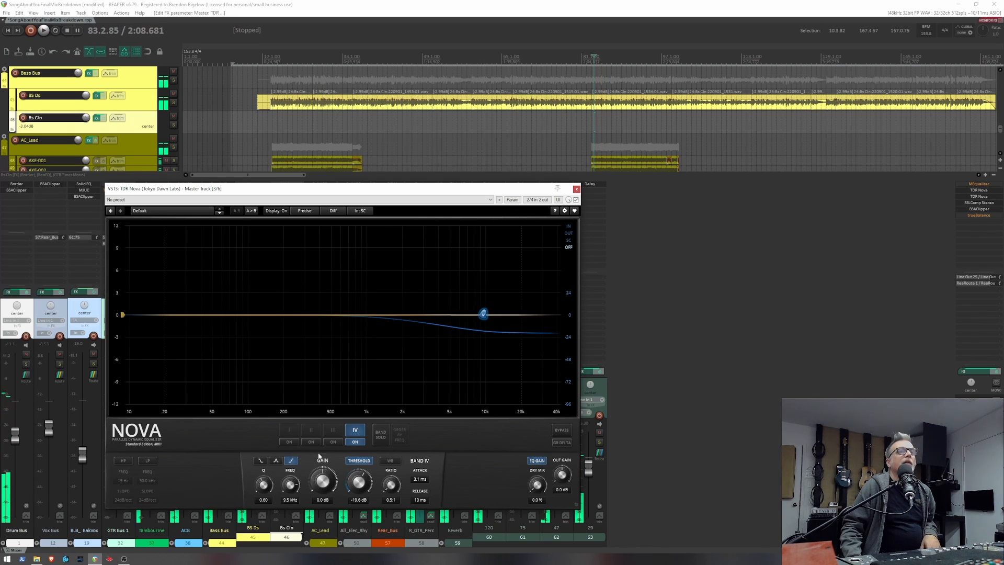
left_click(577, 189)
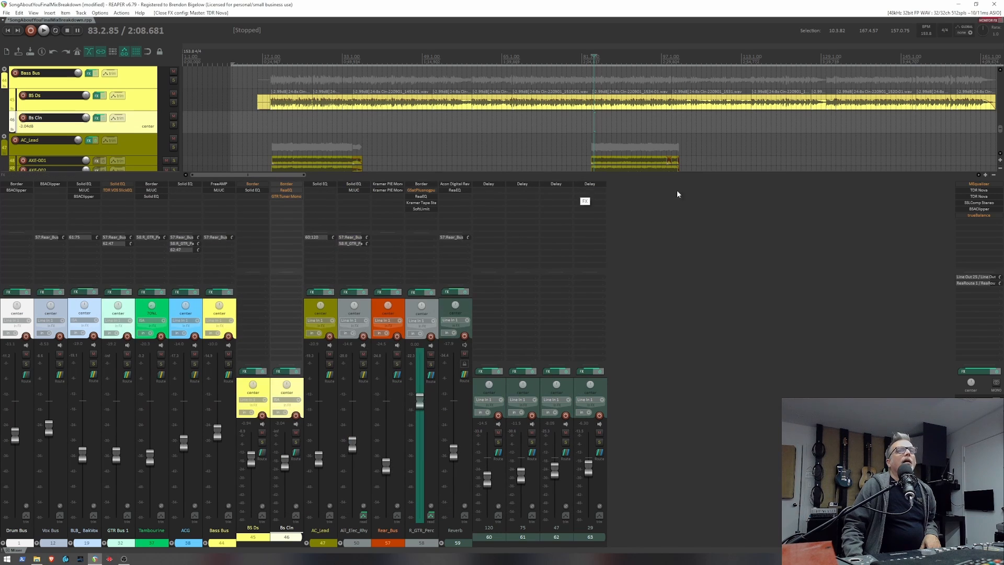
Open SSLComp Stereo on the Master Track, place it fully in view and check its compression meter during playback.
left_click(988, 204)
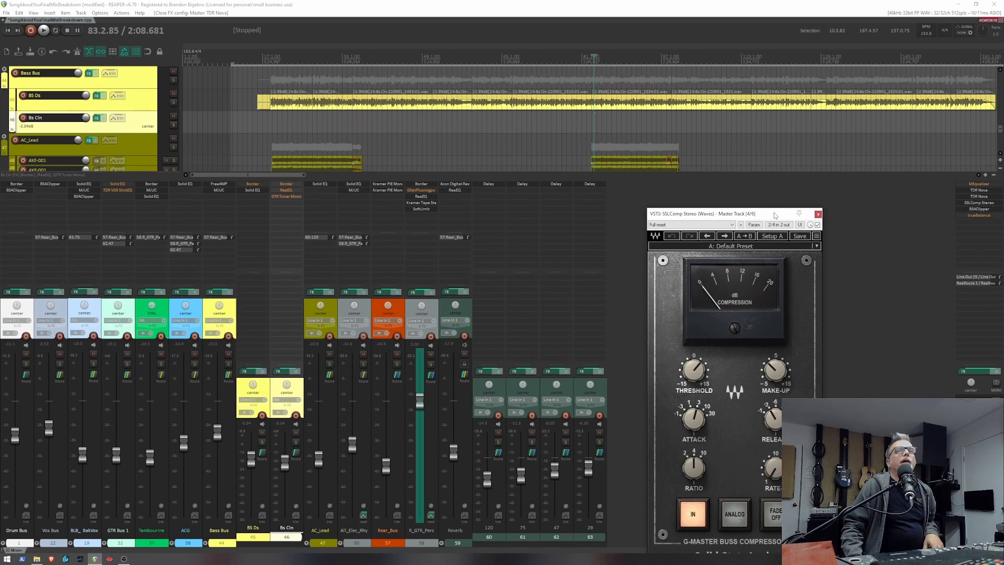
left_click_drag(775, 216, 726, 187)
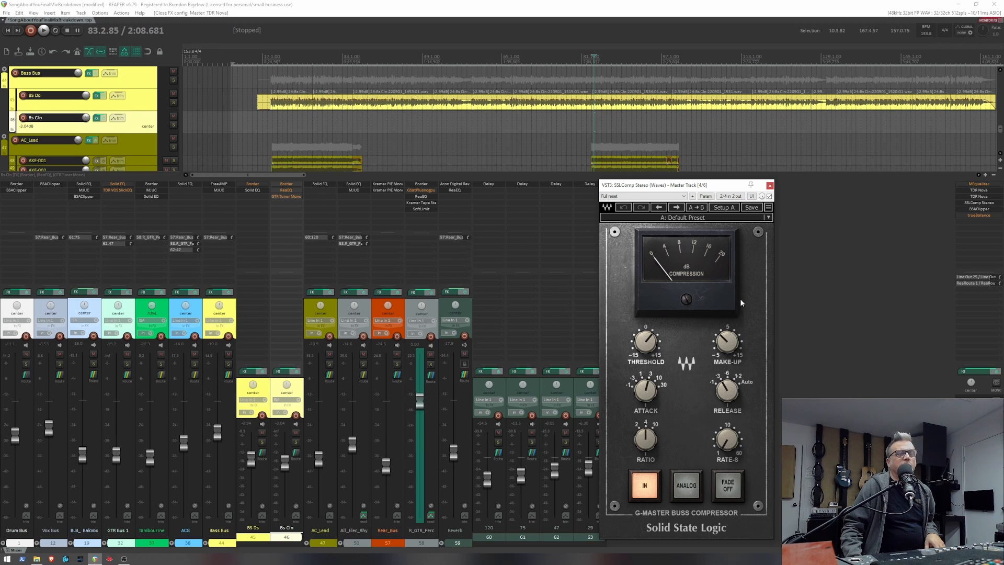
key("space")
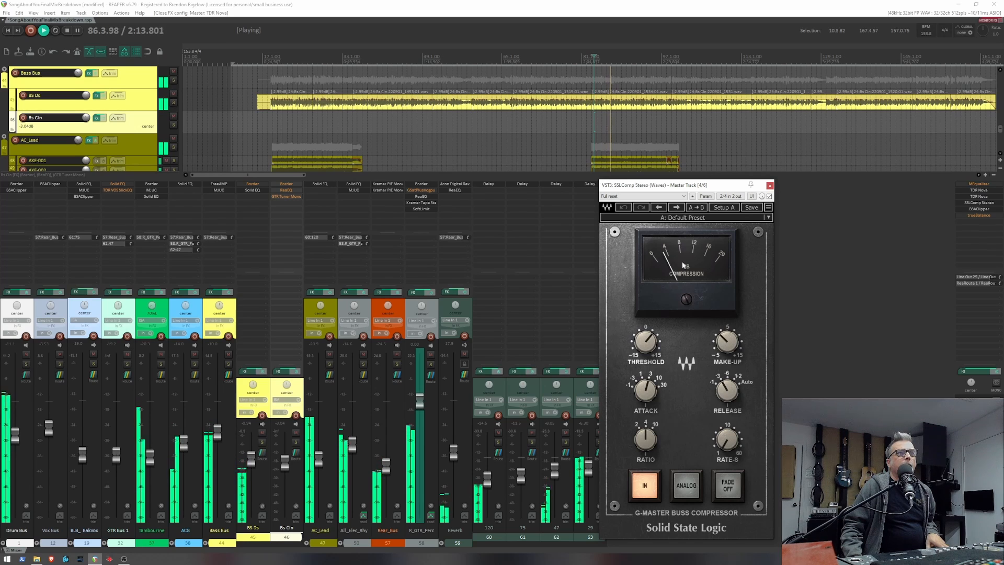
key("space")
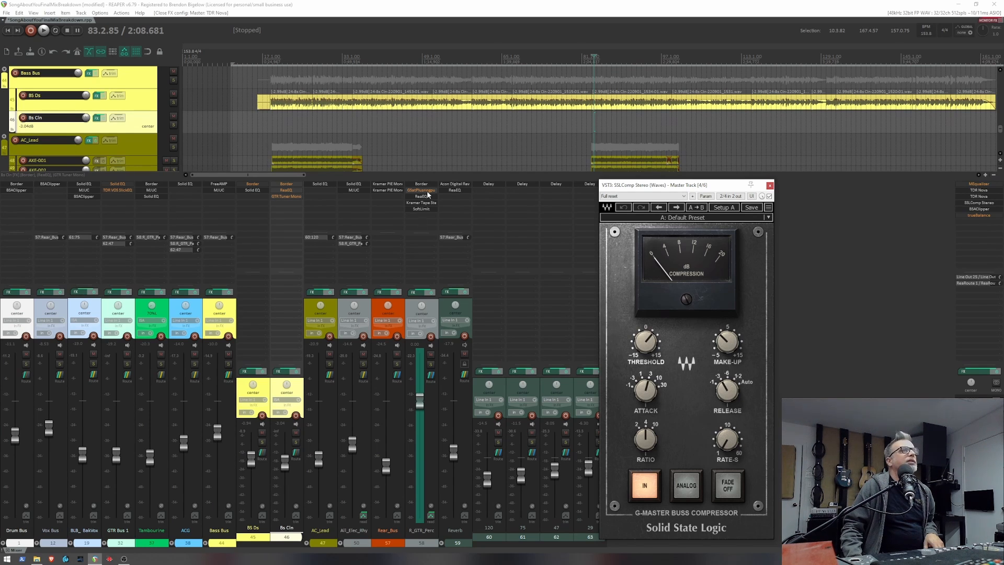
Set the playback position to about 0:57 and toggle the SSL compressor out and in with playback stopped.
left_click(366, 59)
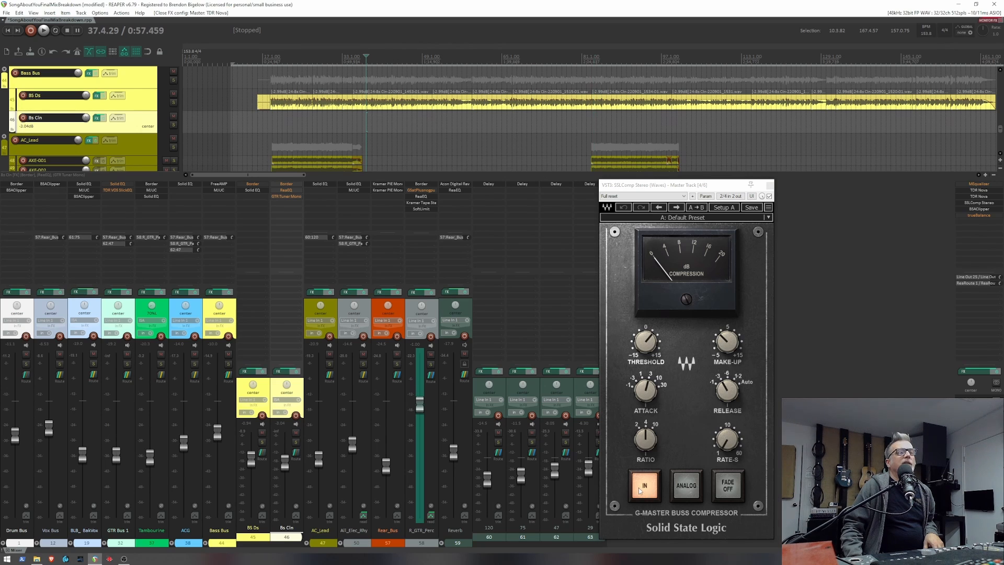
left_click(642, 487)
left_click(643, 485)
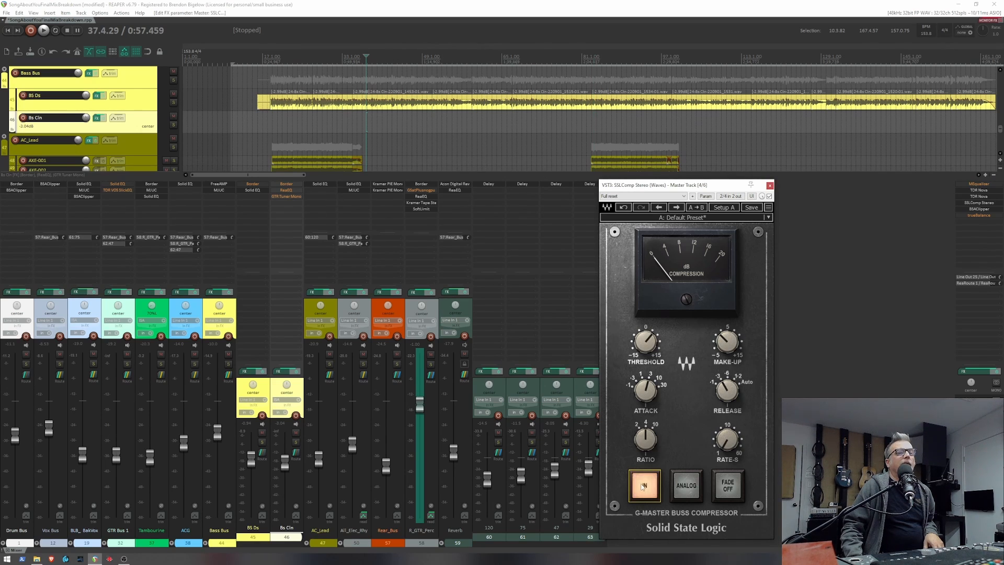
left_click(644, 485)
left_click(644, 486)
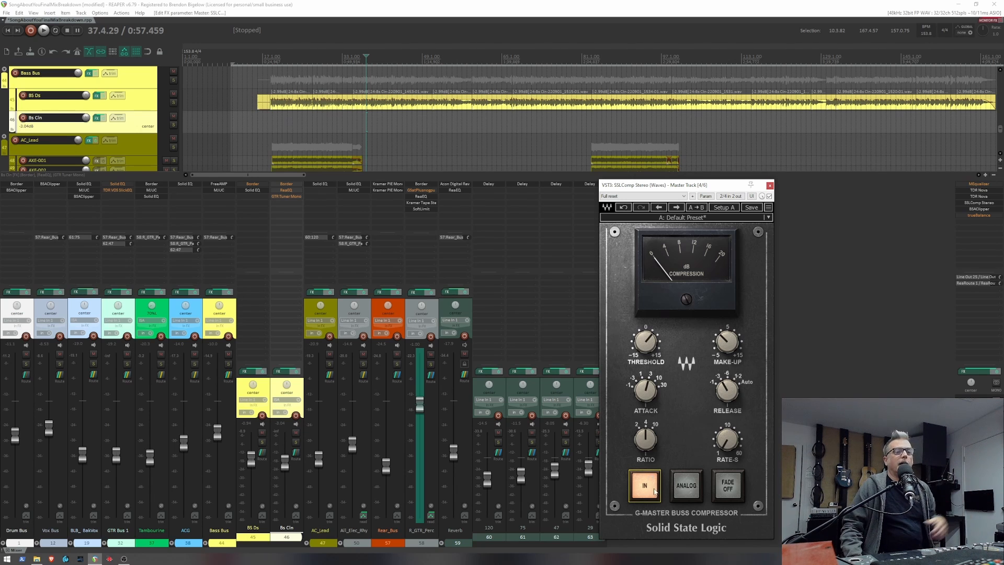
left_click(654, 490)
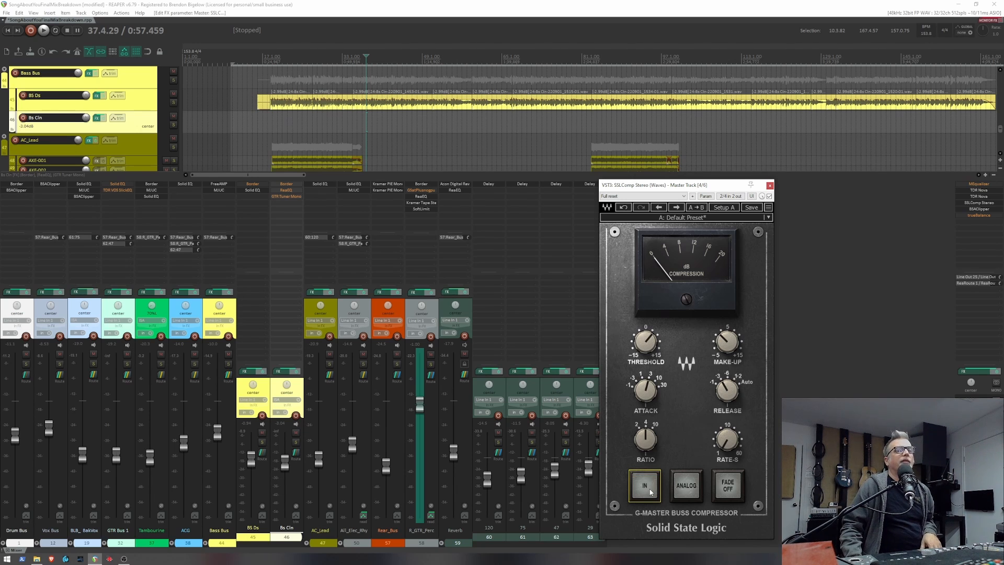
left_click(651, 490)
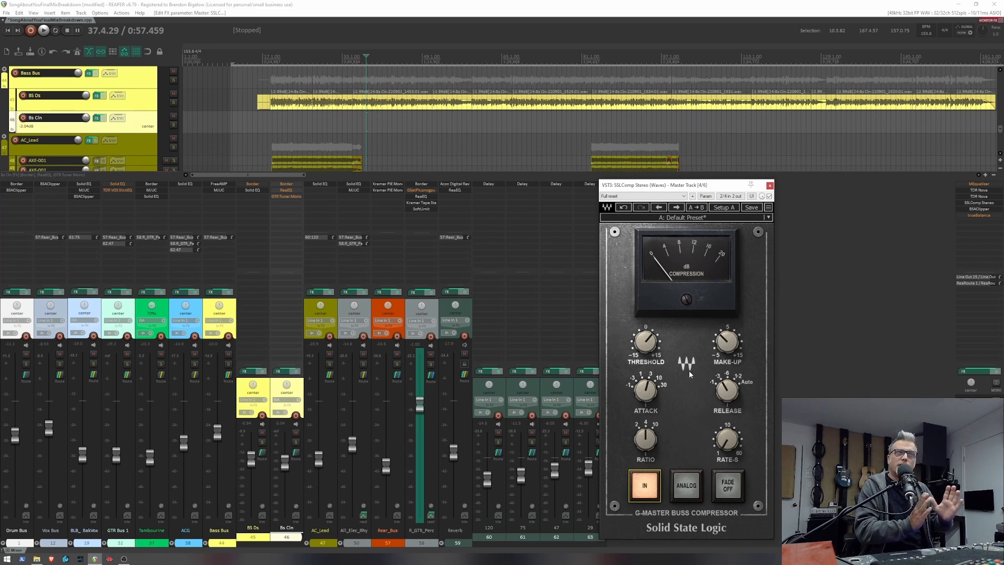
Play the mix from about 0:57, comparing it with the SSL compressor out and in, and stop with it engaged.
left_click(650, 486)
key("space")
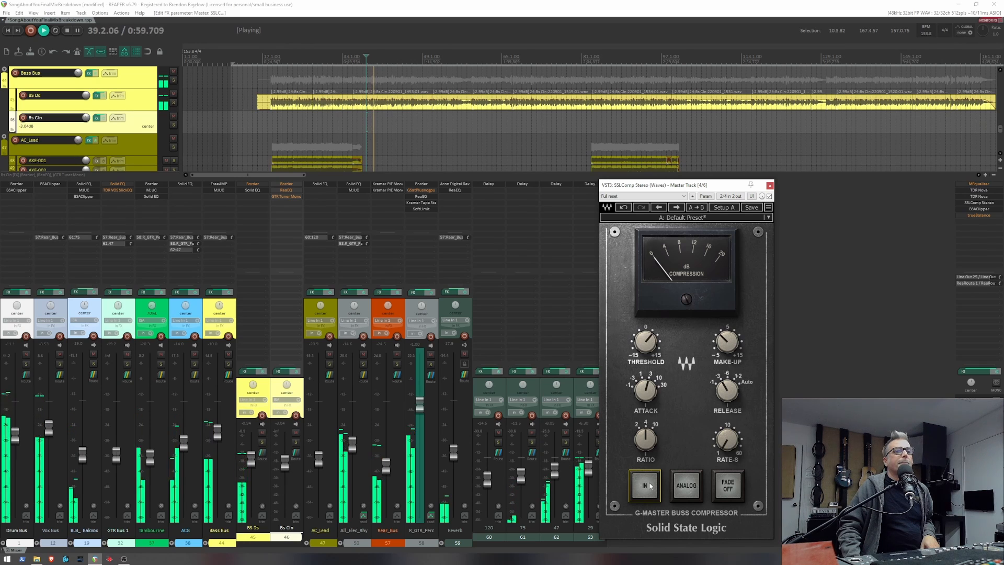
left_click(649, 485)
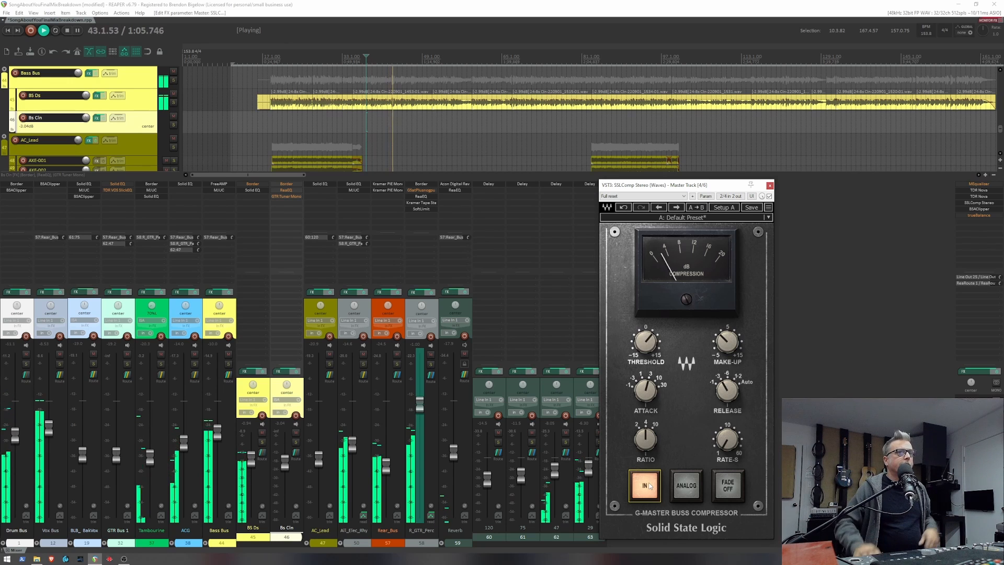
left_click(649, 485)
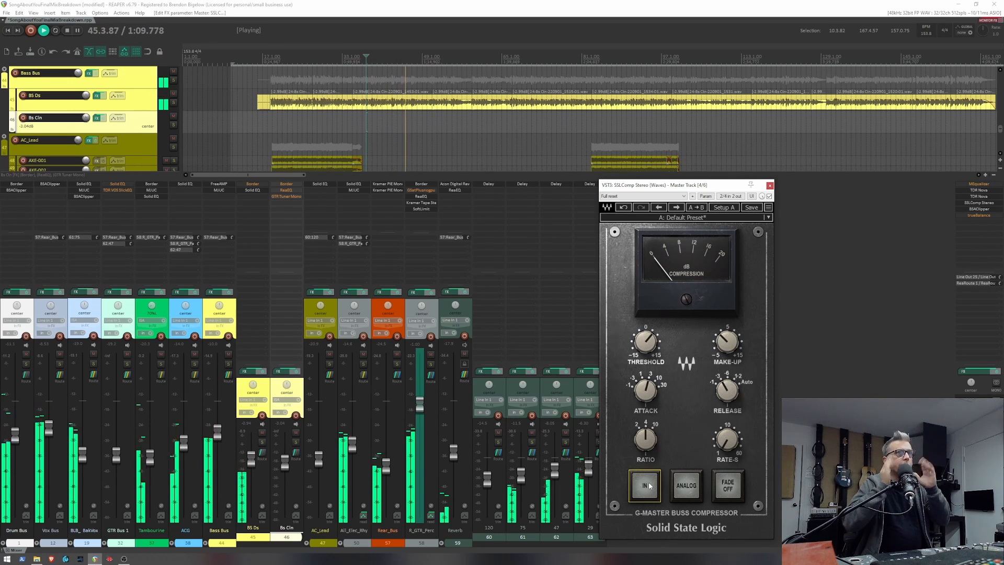
left_click(650, 486)
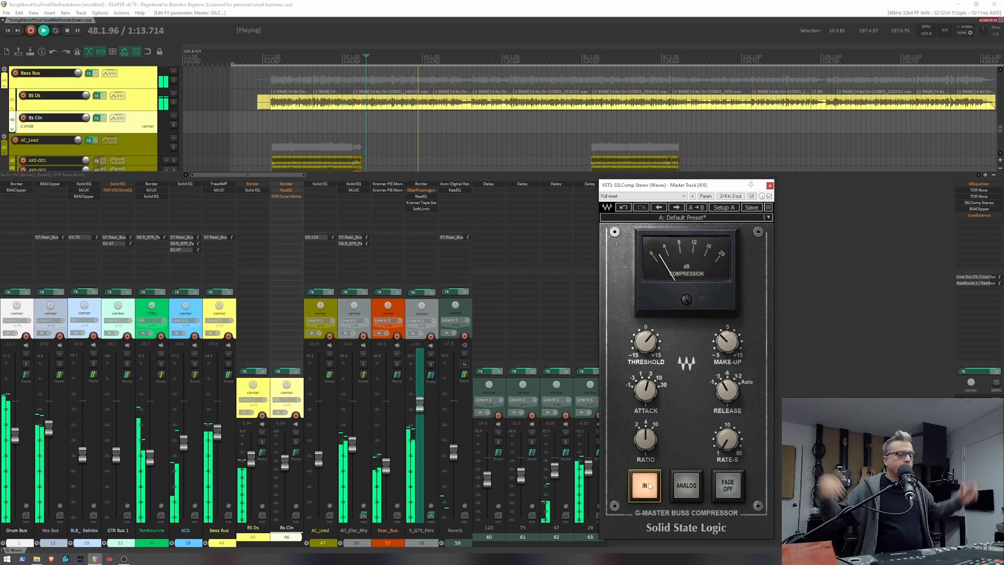
key("space")
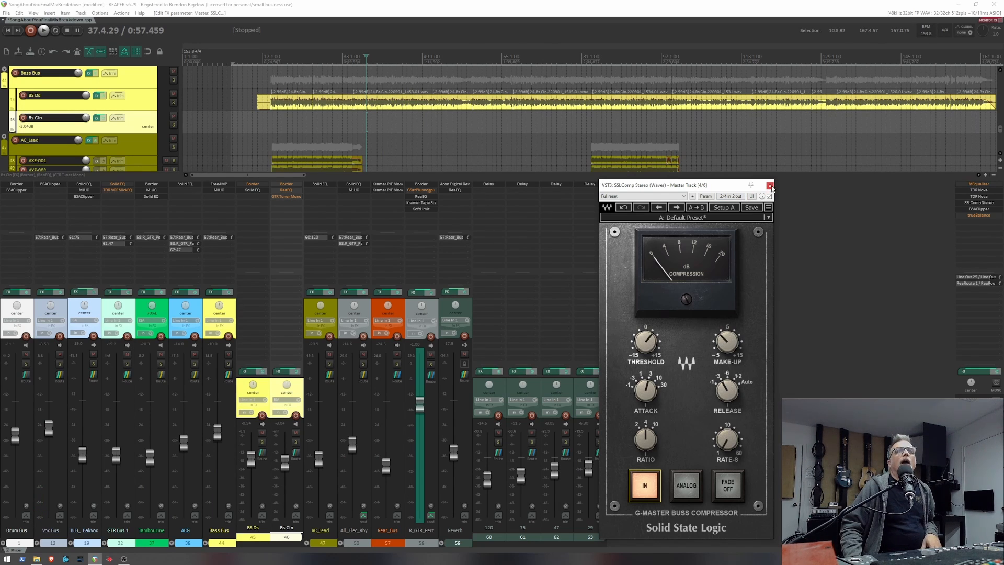
Close the SSL compressor, open BSAClipper on the Master Track and place it clear of the mixer's bus channels.
left_click(770, 186)
left_click(978, 210)
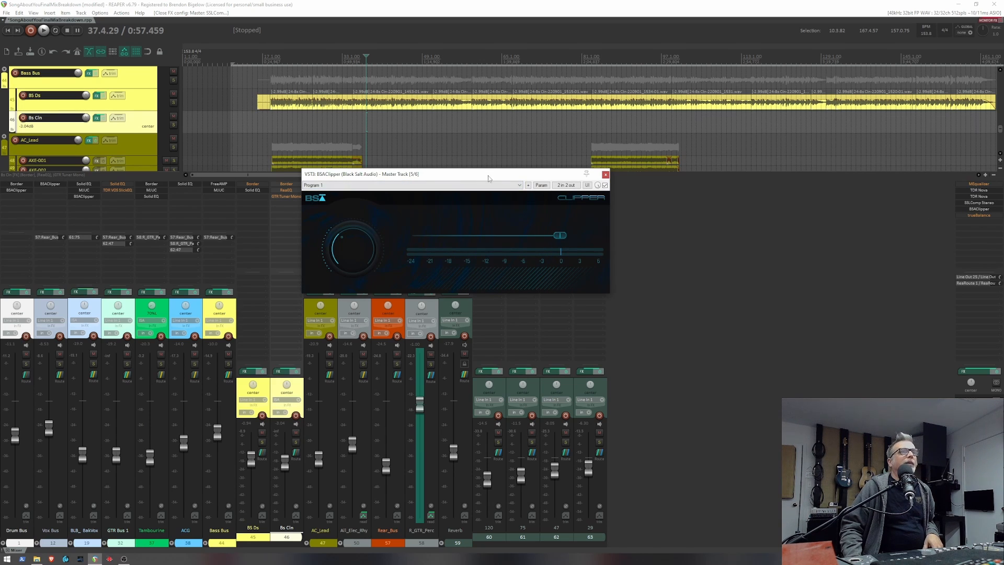
left_click_drag(488, 178, 706, 220)
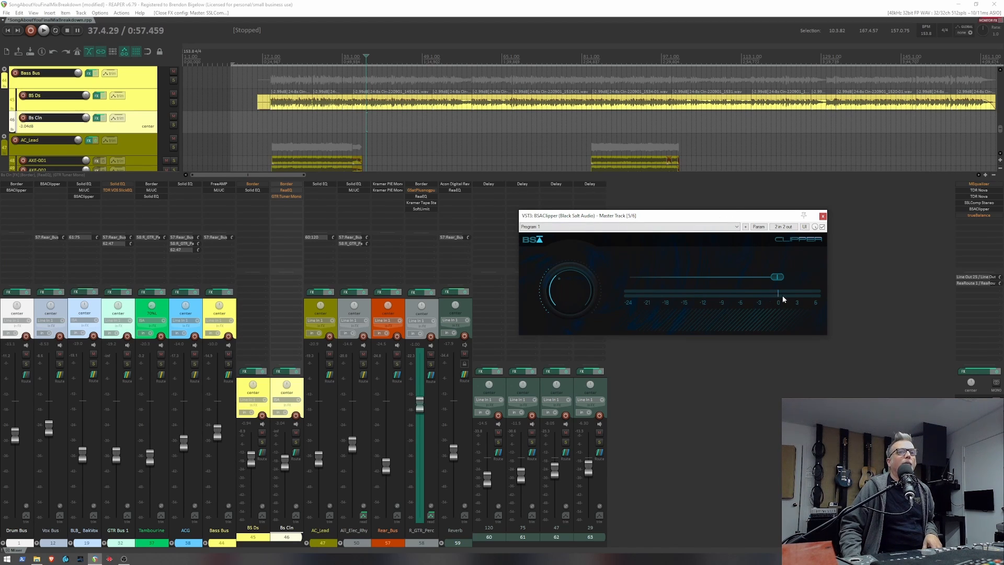
Play the mix twice from about 0:57 and check the master BSAClipper's level meter, stopping after each pass.
key("space")
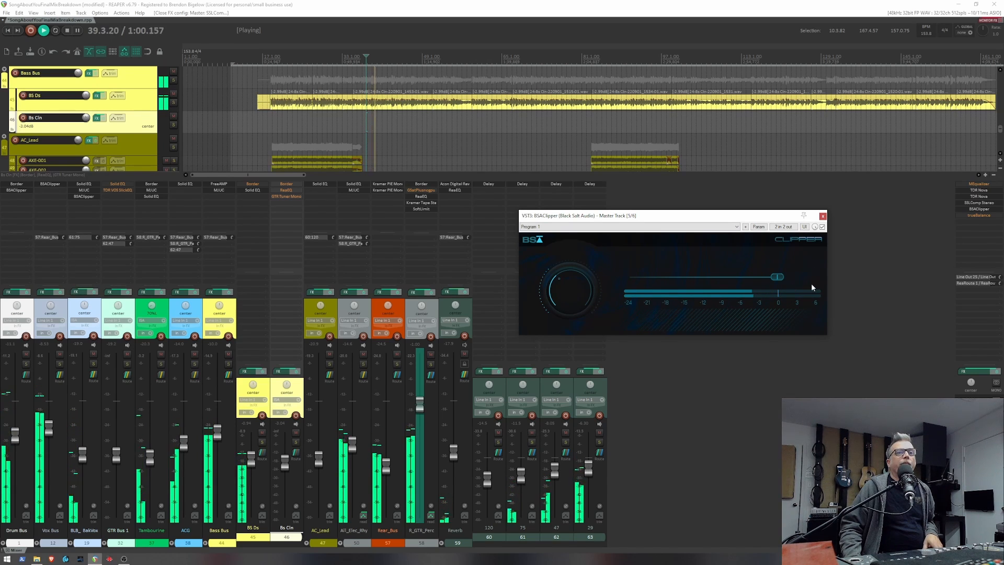
key("space")
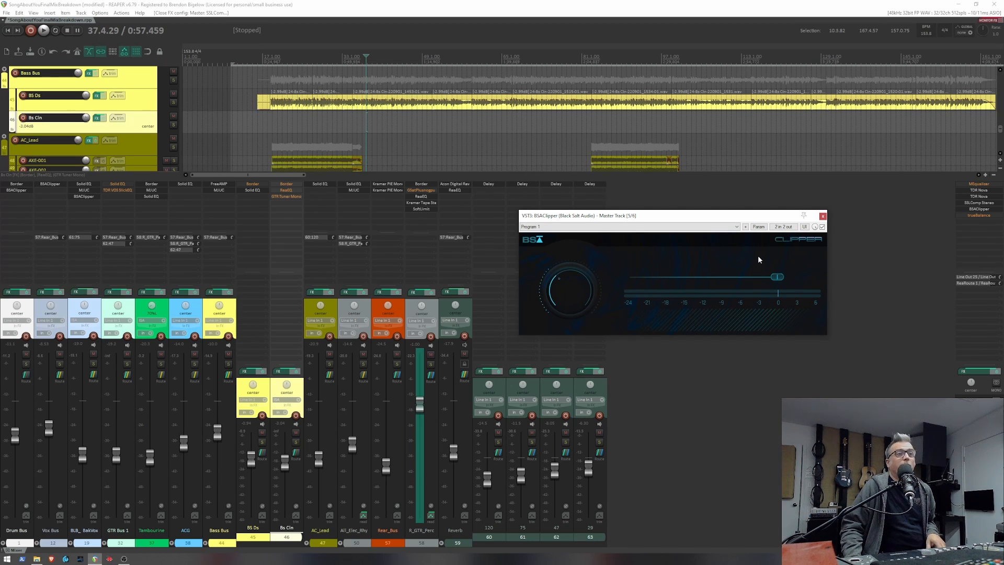
key("space")
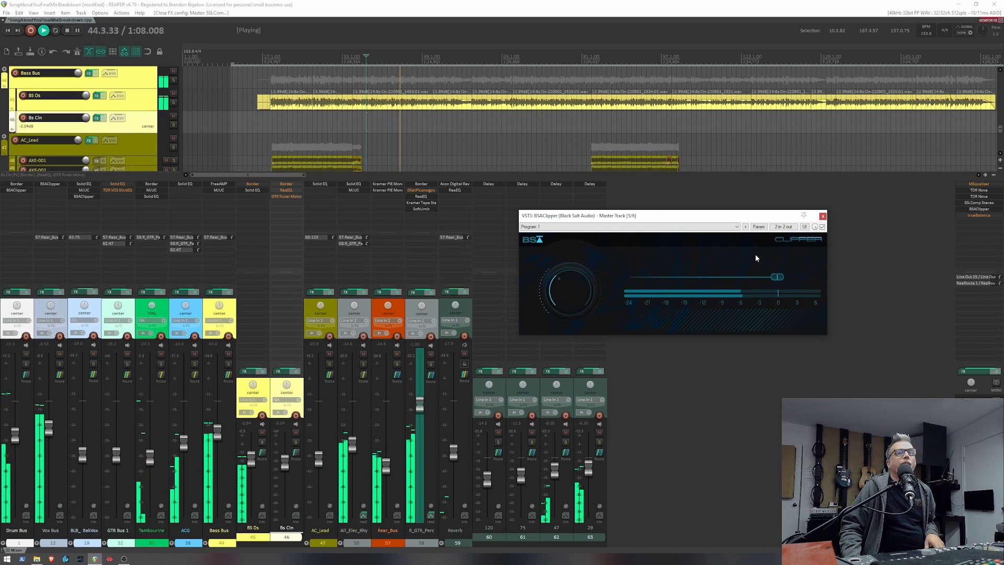
key("space")
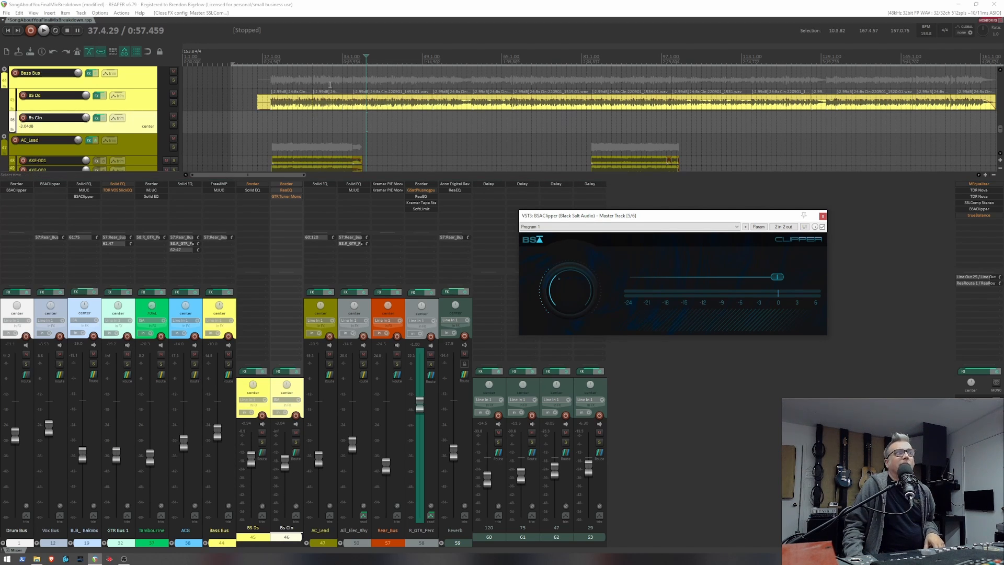
Set the playback position to about 0:27, play that passage through the master clipper and stop.
left_click(265, 77)
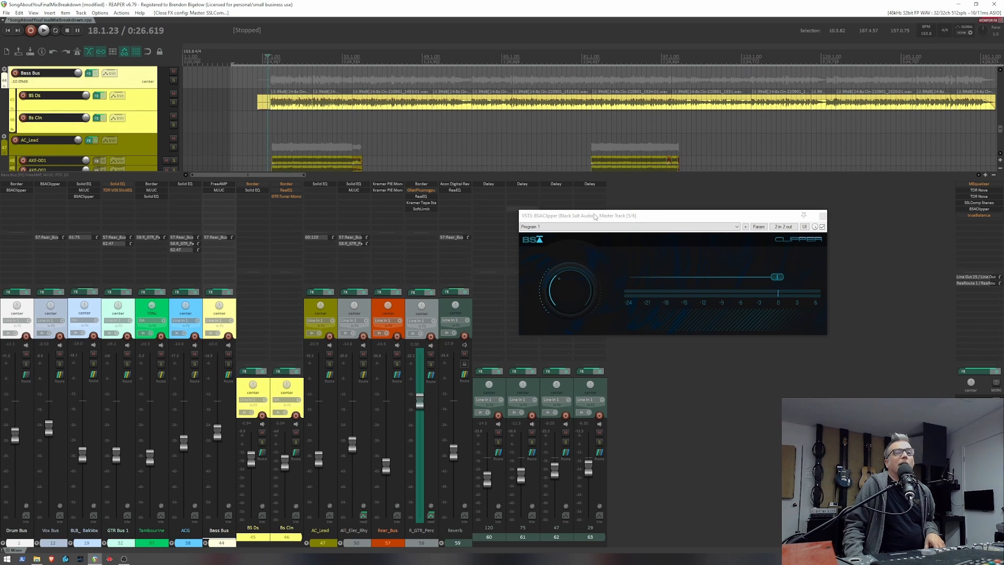
key("space")
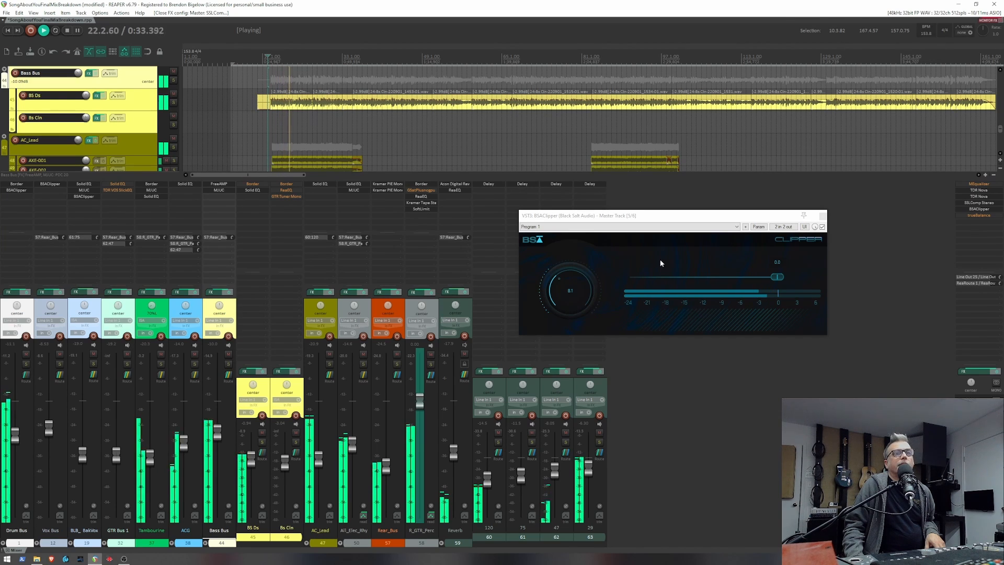
key("space")
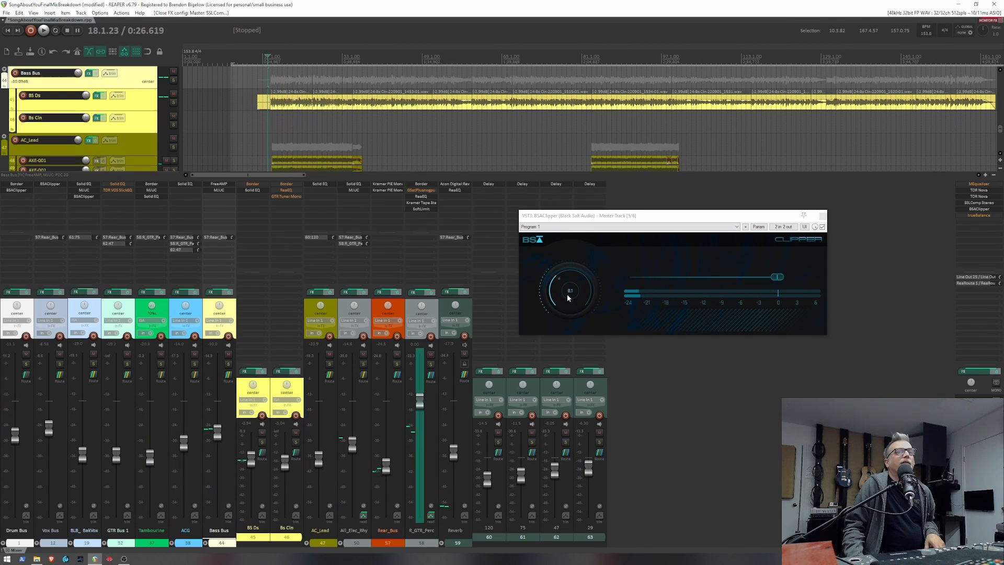
Audition the master clipper with its main knob lowered to 4.2, raise the knob back up and replay the passage briefly.
left_click_drag(570, 290, 572, 307)
key("space")
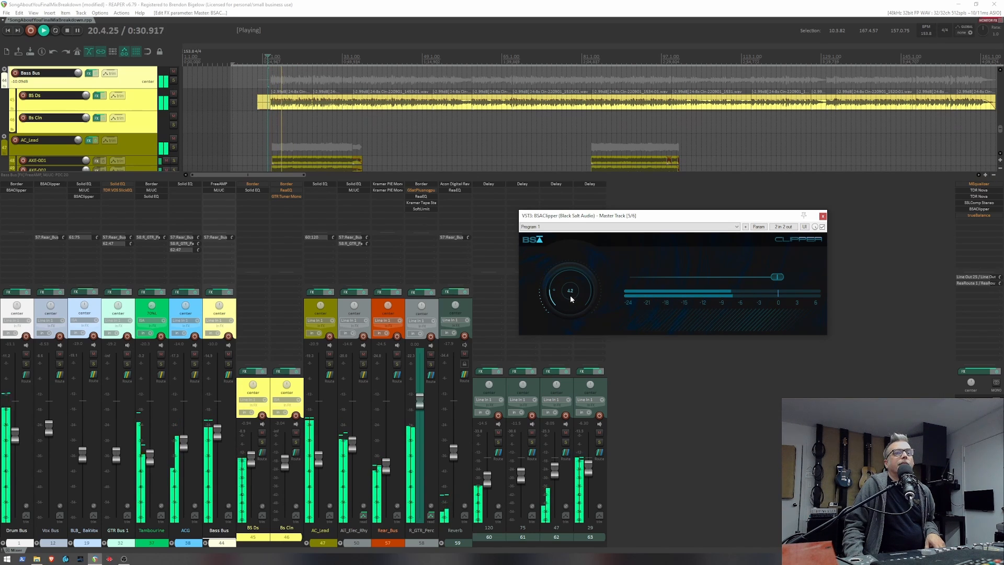
key("space")
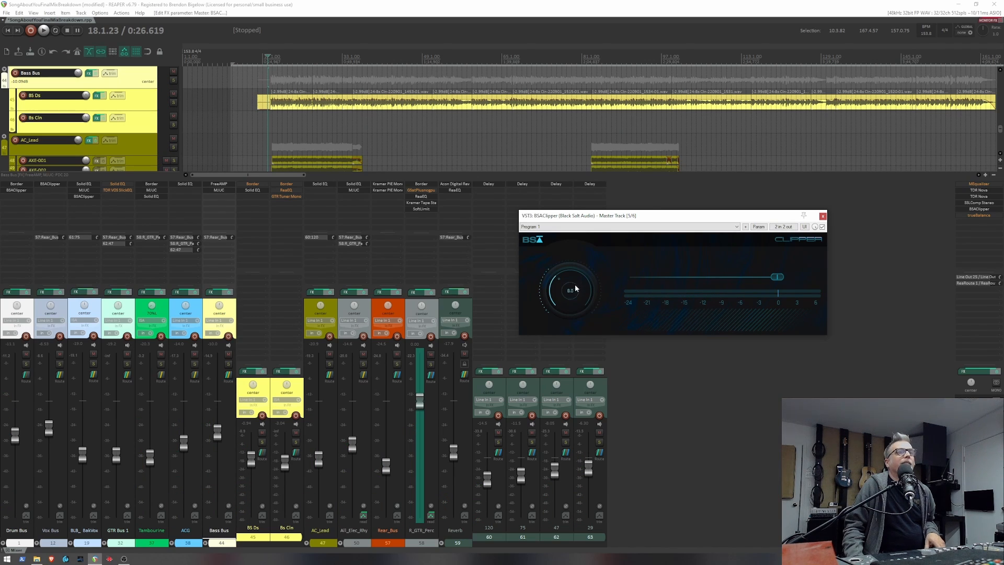
key("space")
key("space")
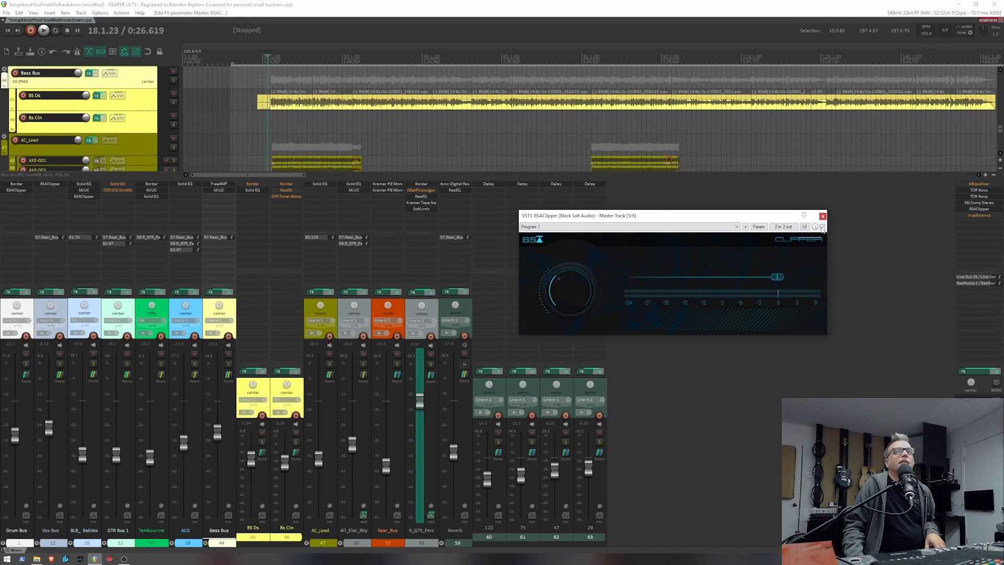
Compare the mix from about 0:27 with BSAClipper bypassed and enabled, and stop playback with it enabled.
left_click(822, 227)
key("space")
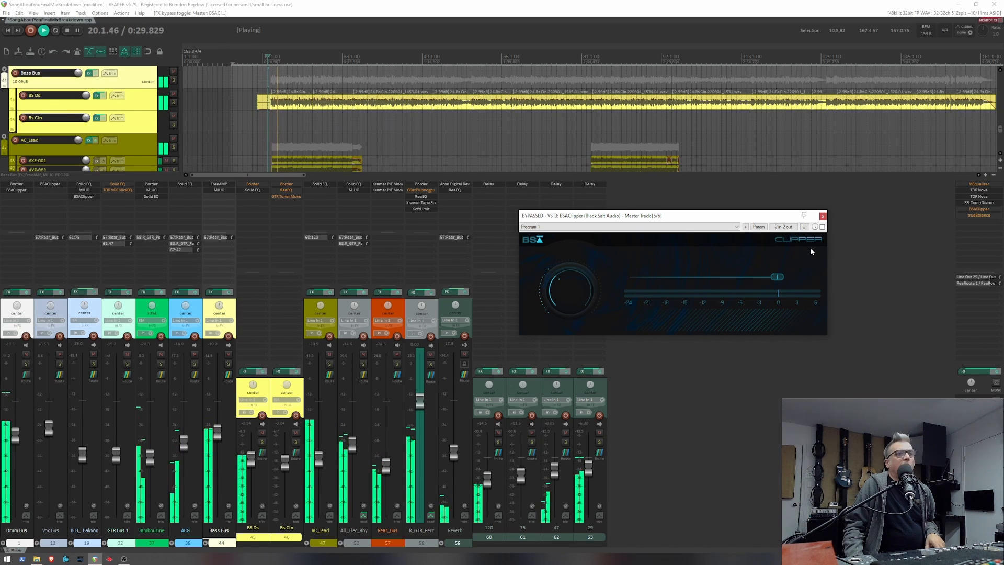
key("space")
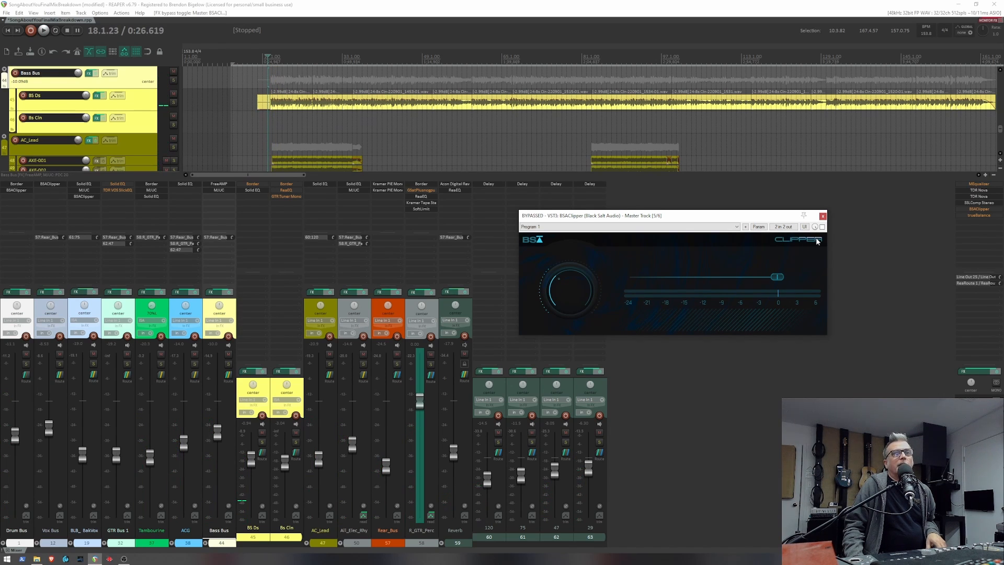
key("space")
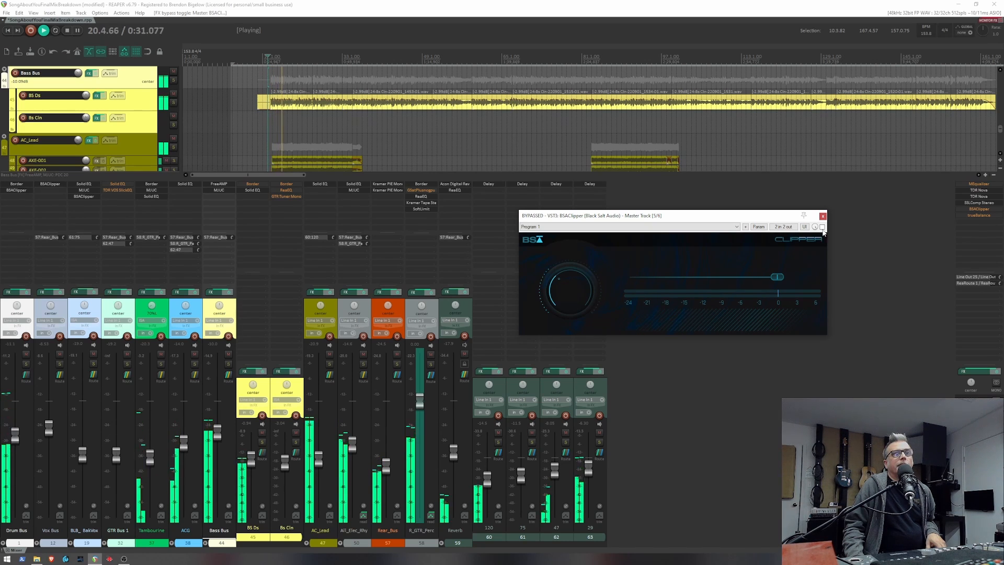
key("space")
left_click(822, 226)
key("space")
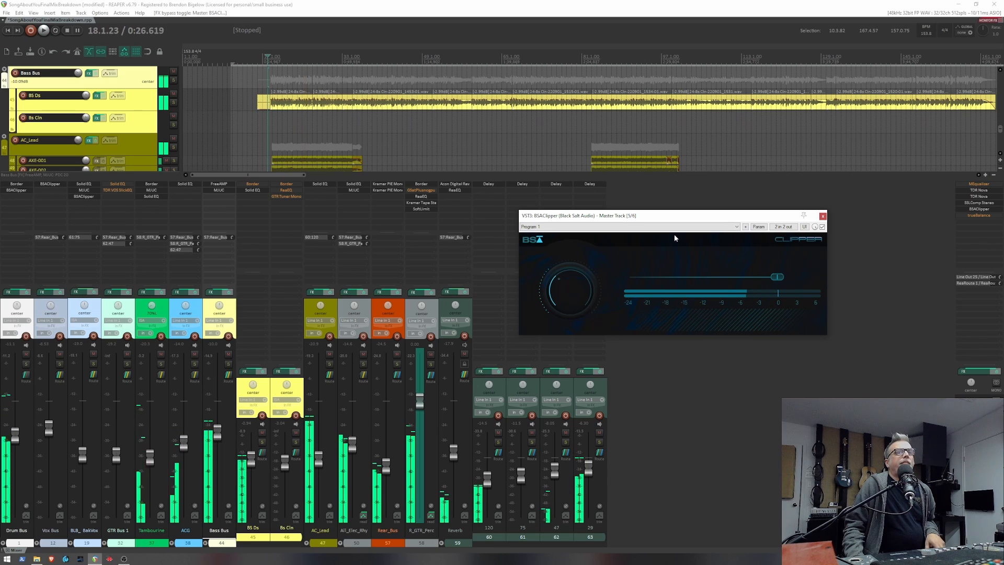
key("space")
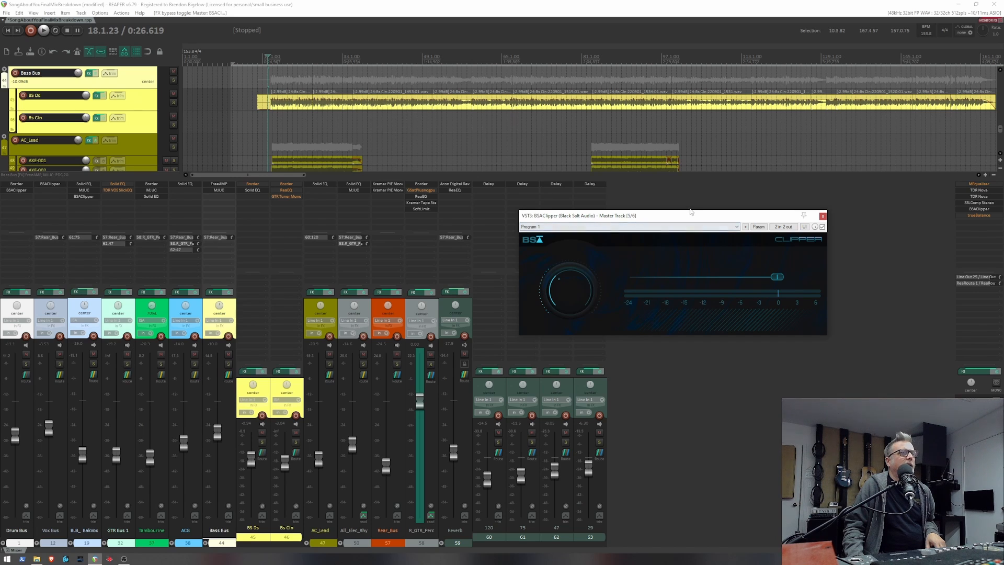
Close BSAClipper and audition the mix from about 0:27, skipping ahead twice to about 1:18 before stopping playback.
left_click_drag(691, 218, 705, 211)
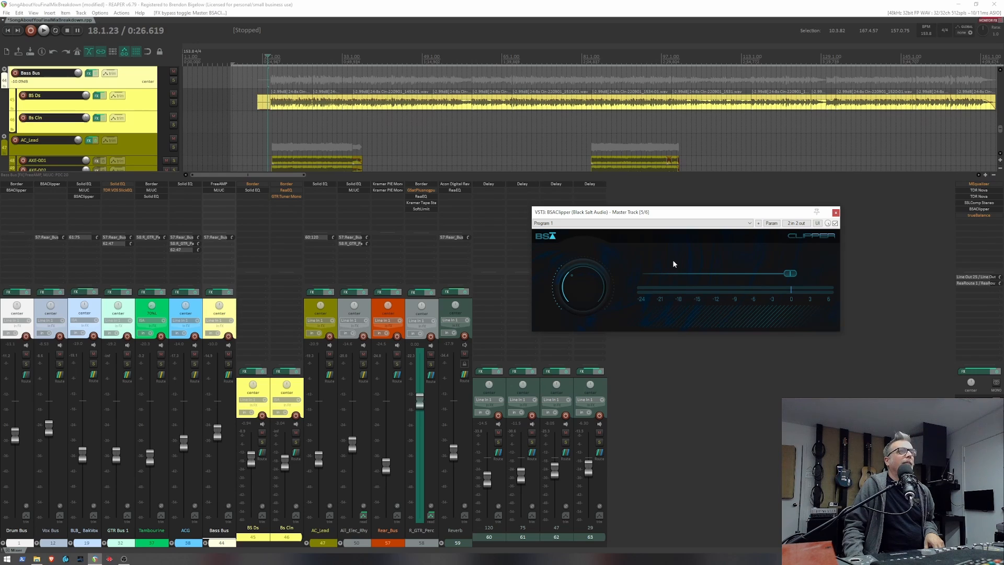
left_click(836, 213)
key("space")
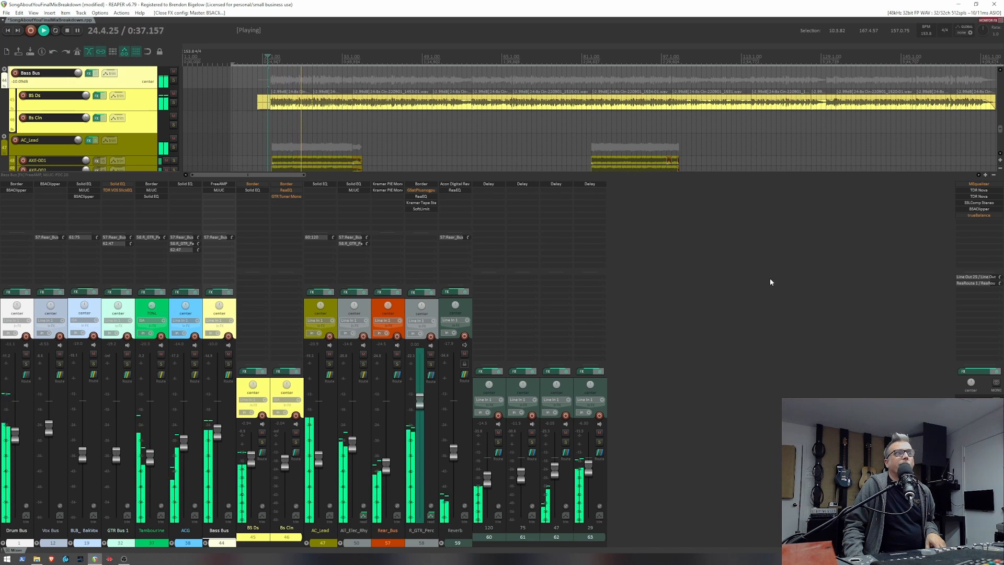
left_click(360, 122)
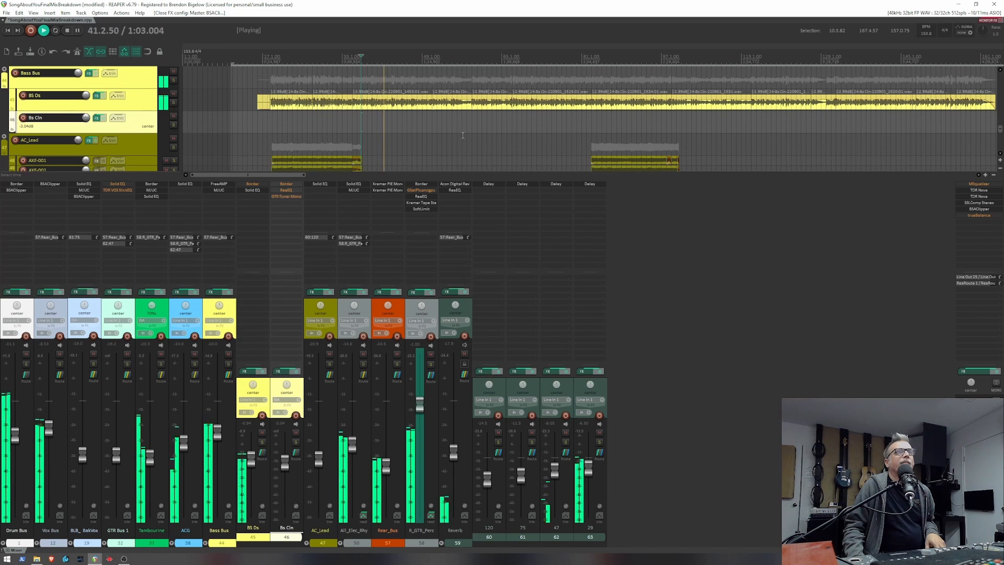
left_click(434, 135)
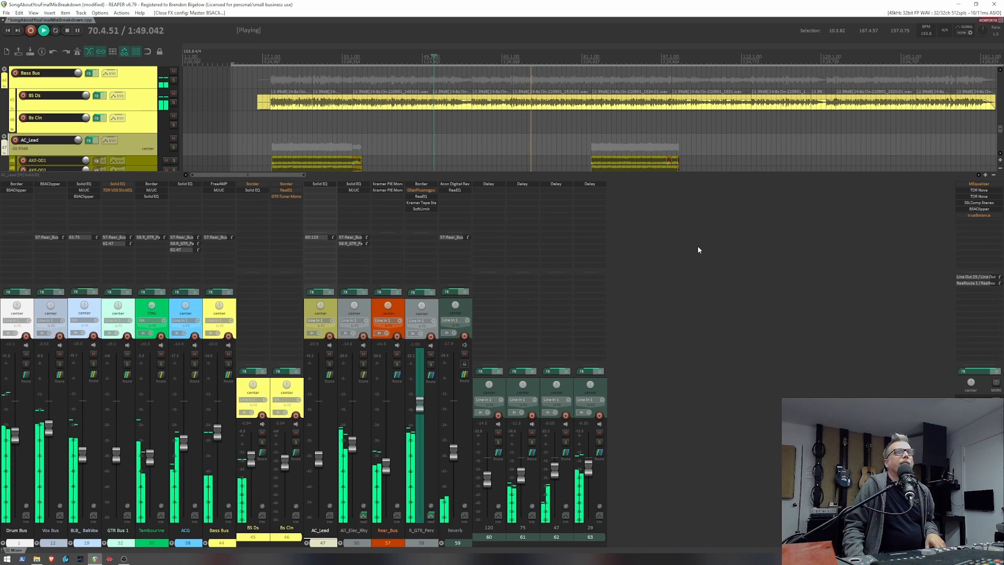
key("space")
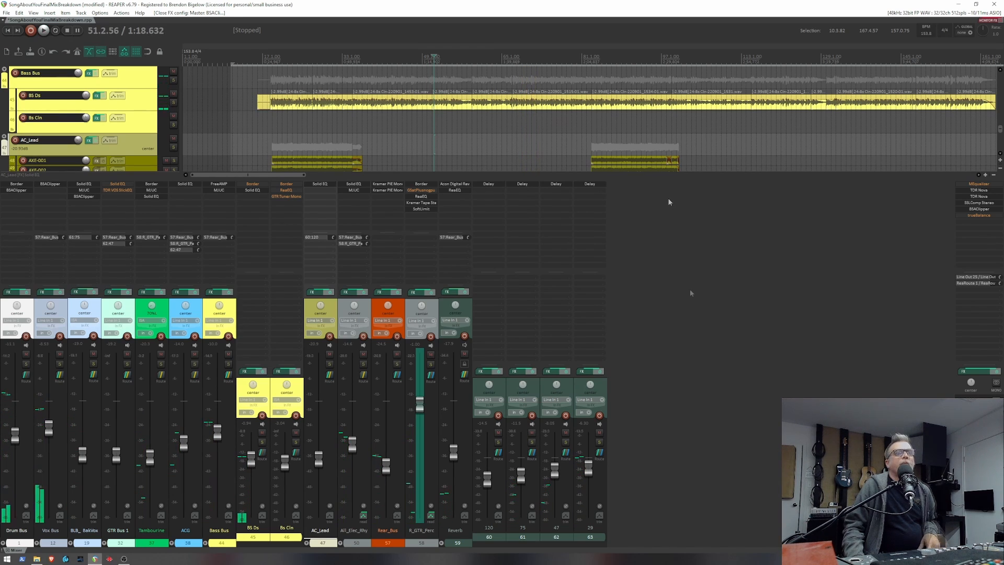